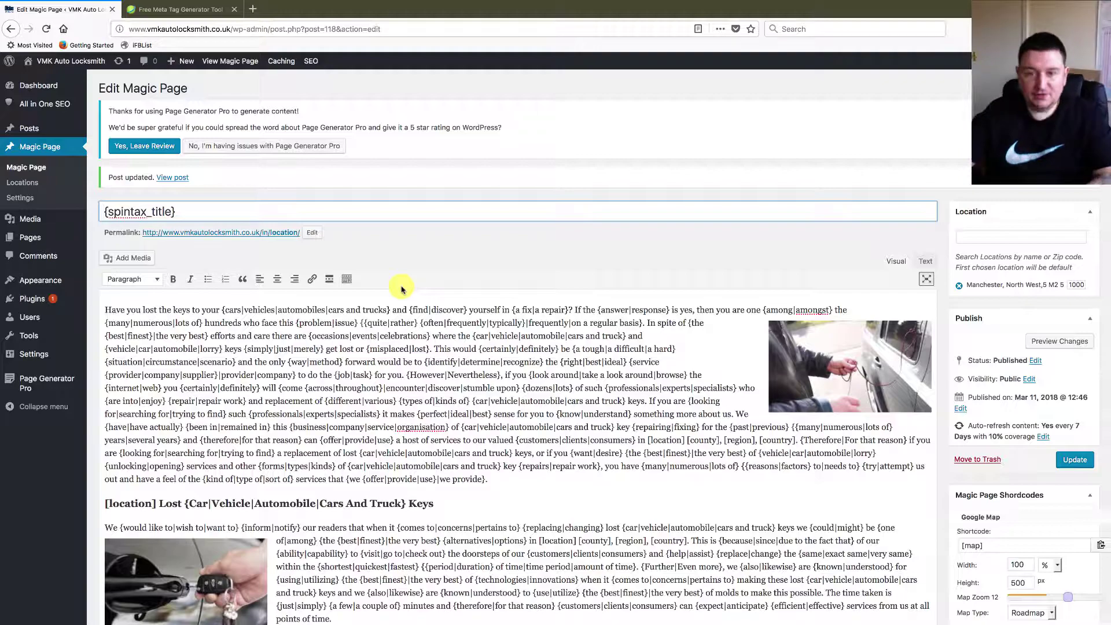
# - Close the 'Free Meta Tag Generator Tool' tab and scroll through the Edit Magic Page screen
pyautogui.click(234, 10)
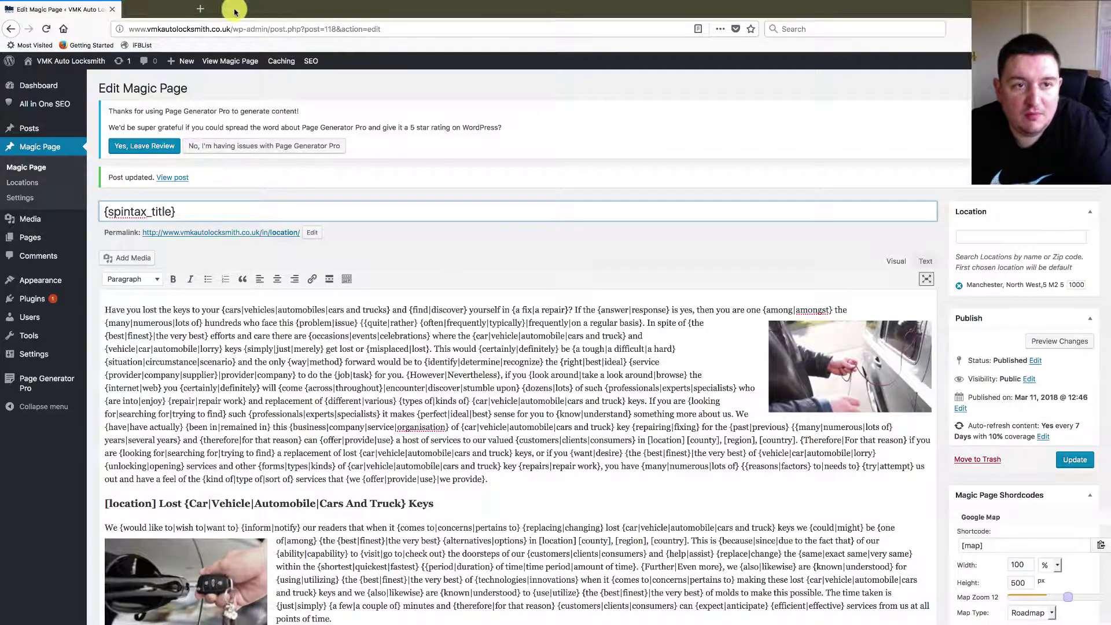
pyautogui.scroll(-20, 426, 457)
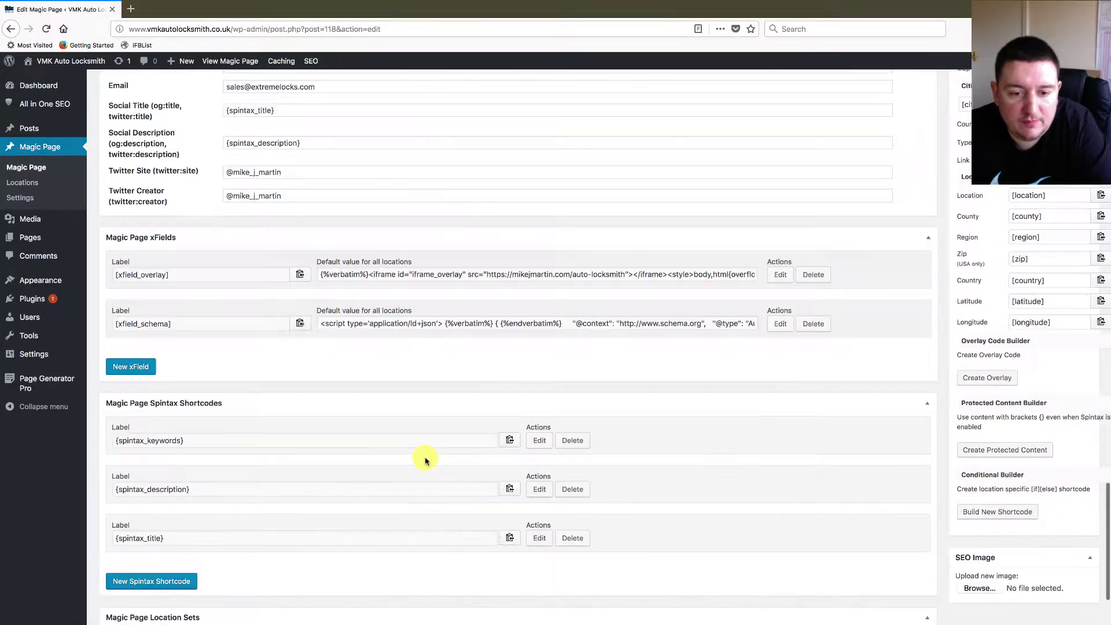
pyautogui.scroll(4, 552, 289)
pyautogui.scroll(-1, 384, 460)
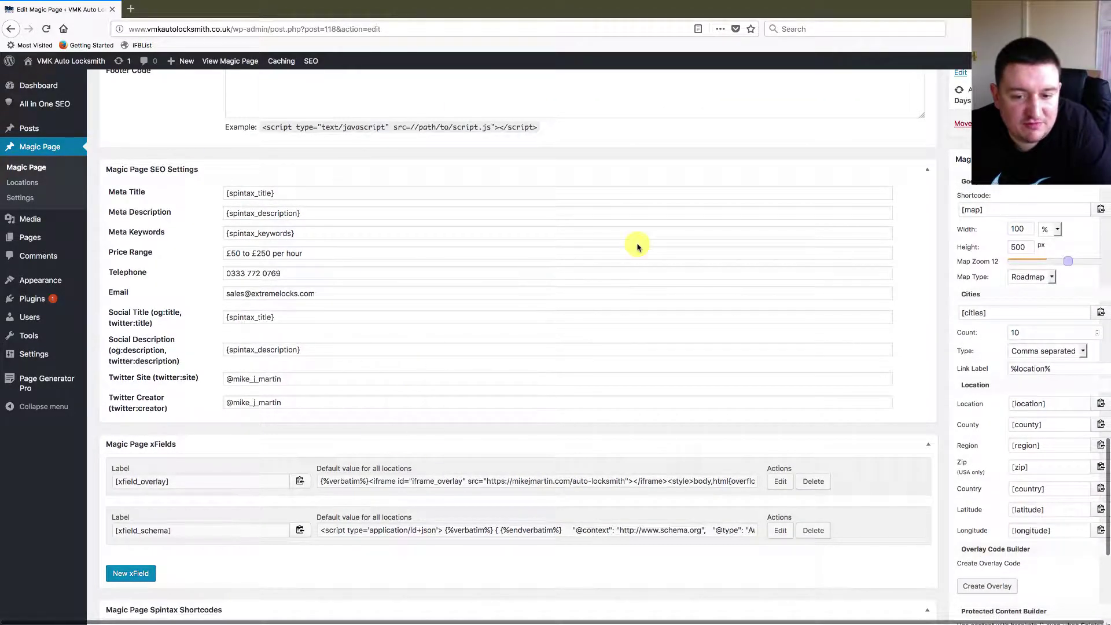
pyautogui.scroll(3, 677, 504)
pyautogui.scroll(-5, 677, 503)
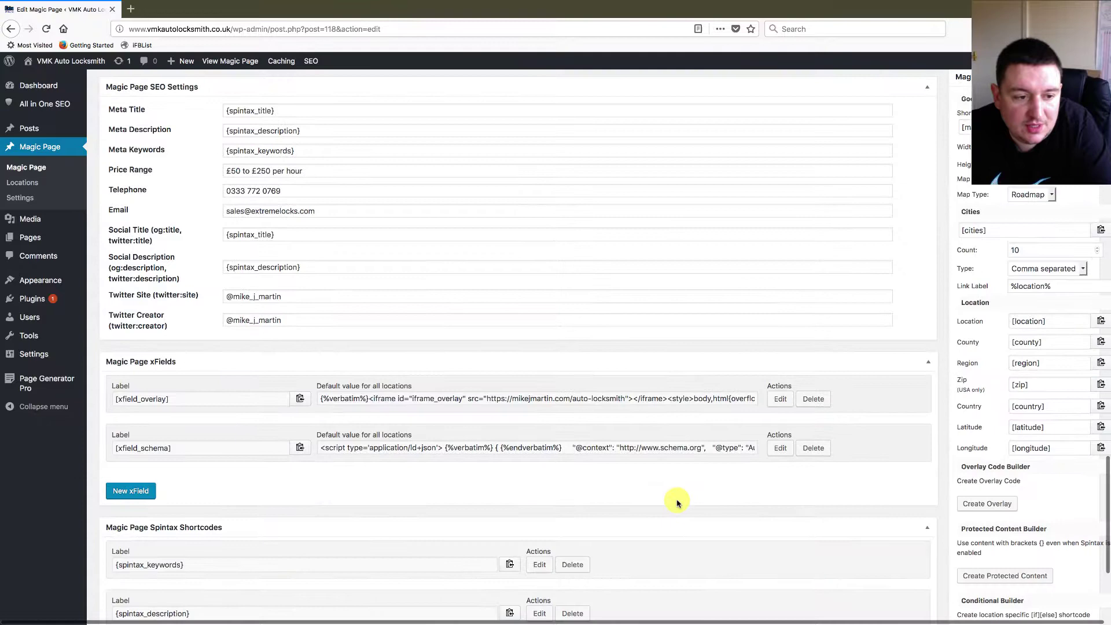
# - Review the schema xField value and the empty Header & Footer Code boxes
pyautogui.doubleClick(727, 447)
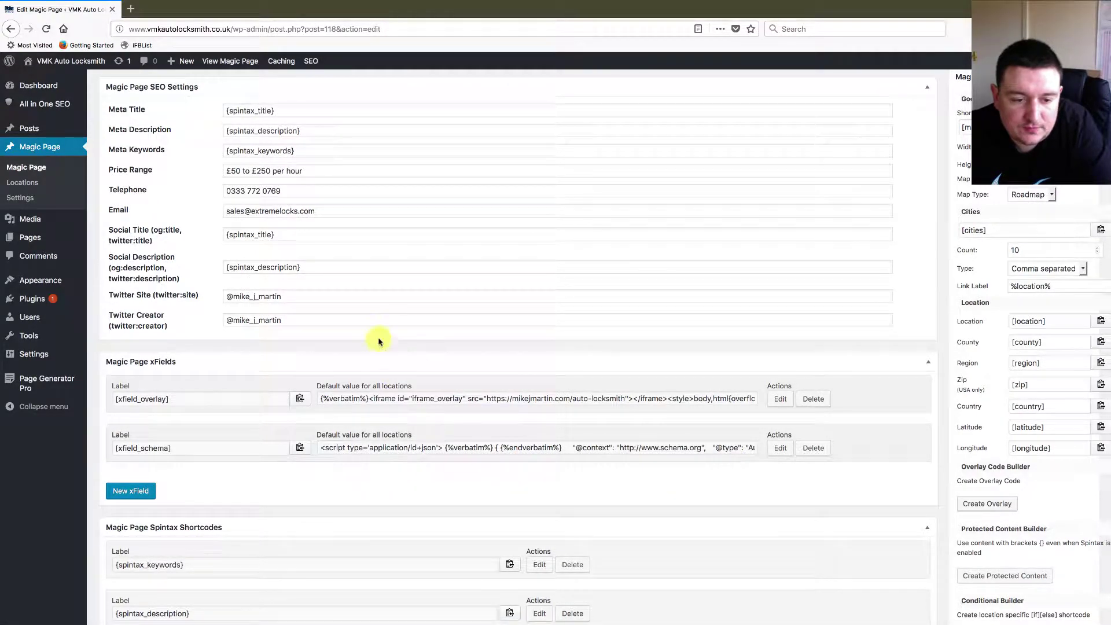
pyautogui.scroll(3, 379, 342)
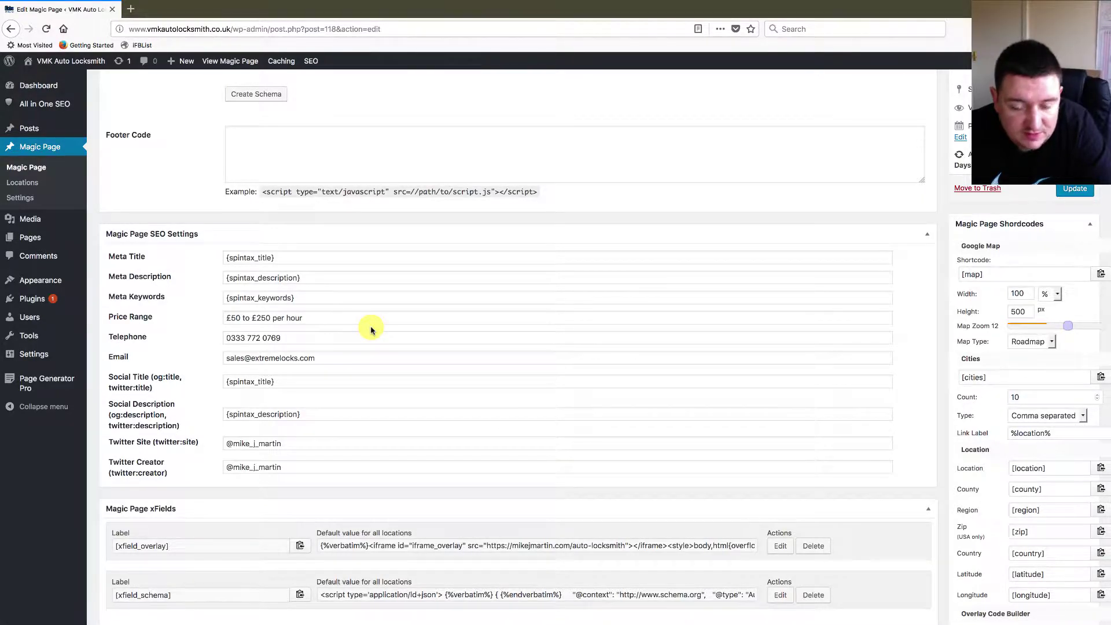
pyautogui.scroll(5, 455, 324)
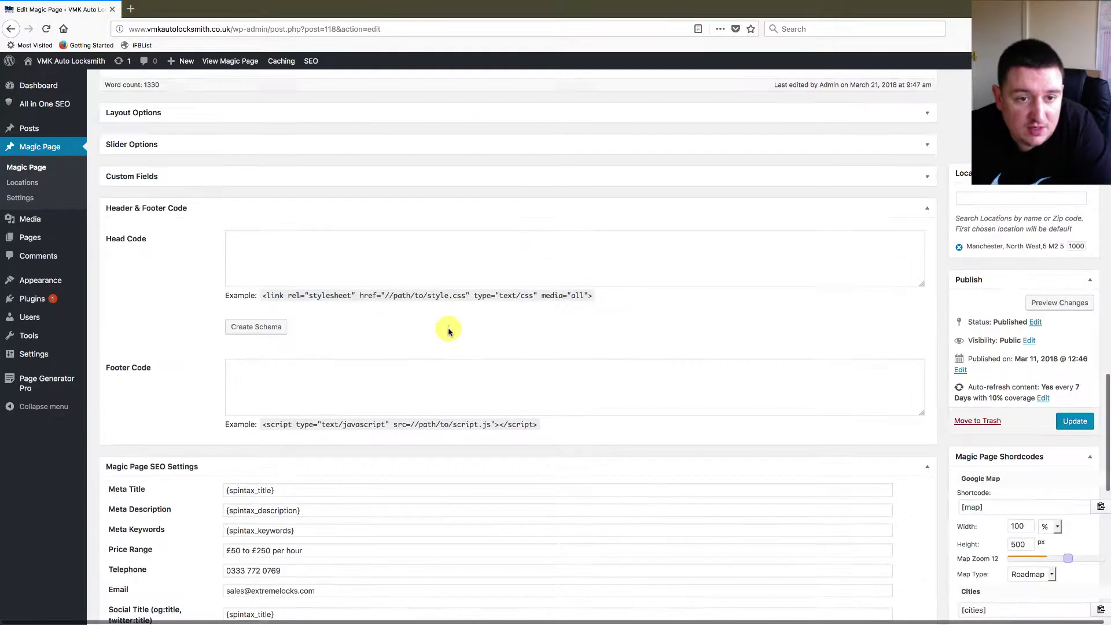
pyautogui.scroll(-8, 404, 383)
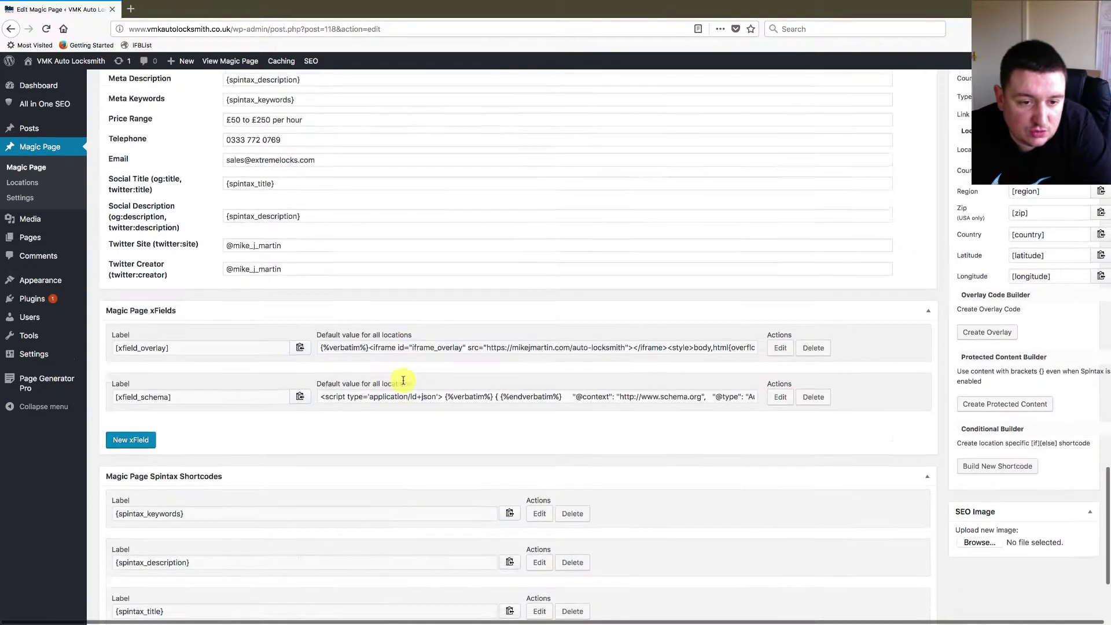
pyautogui.scroll(3, 404, 383)
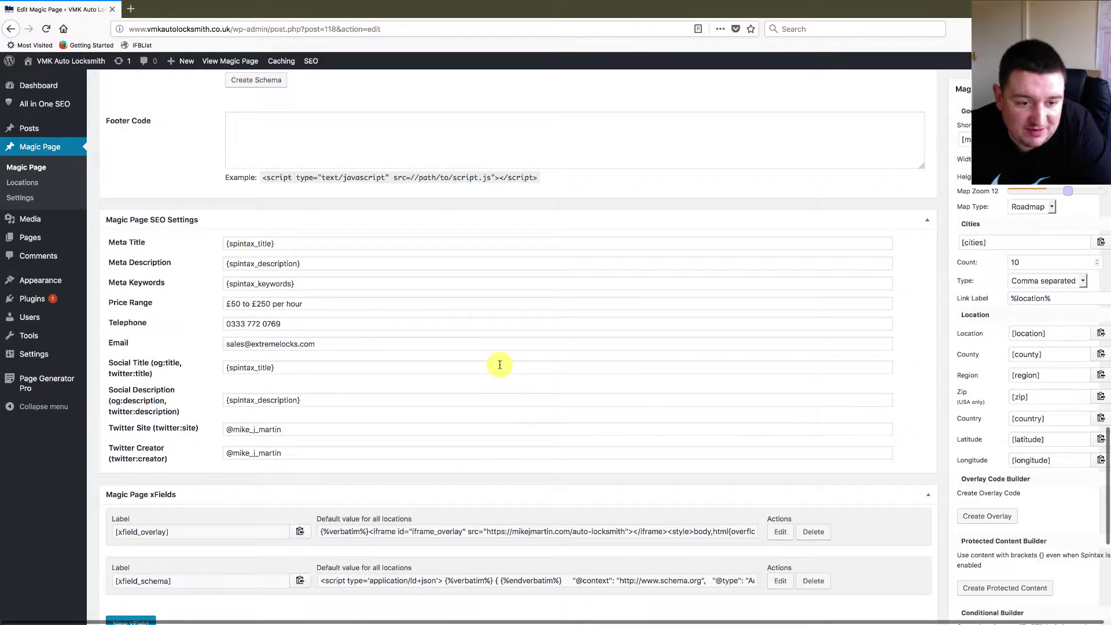
pyautogui.scroll(6, 498, 364)
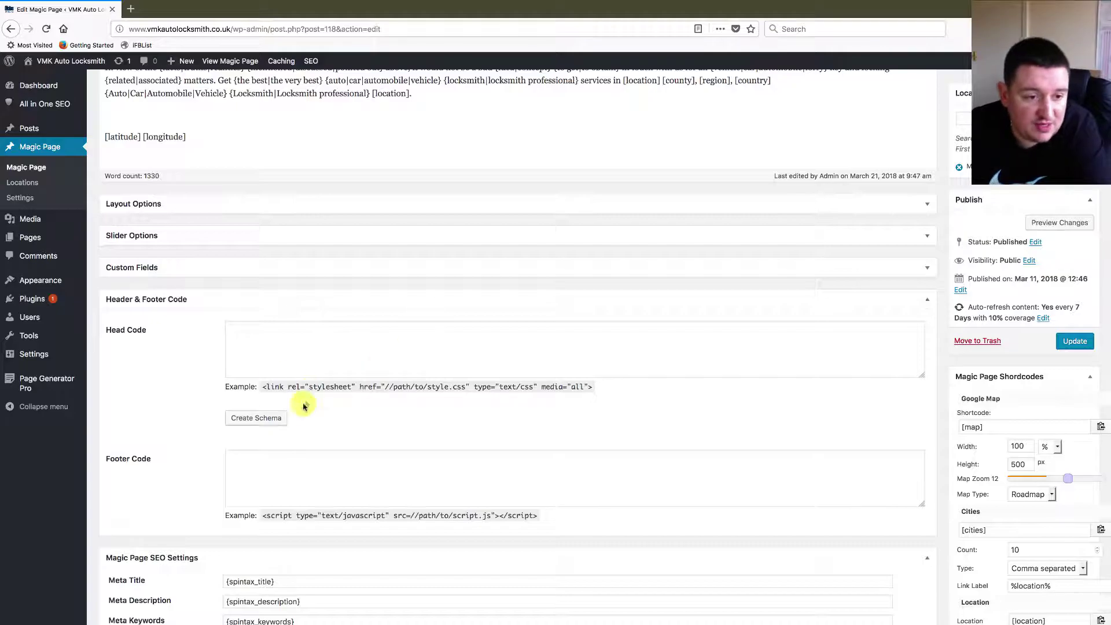
pyautogui.scroll(20, 360, 419)
pyautogui.scroll(-1, 361, 419)
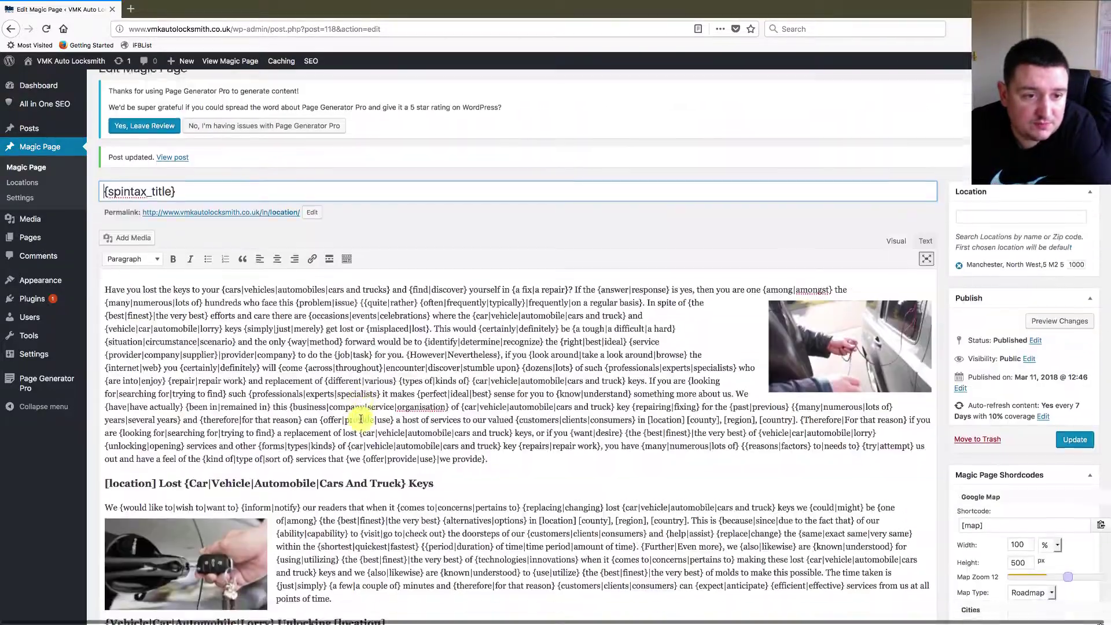
pyautogui.scroll(-20, 408, 373)
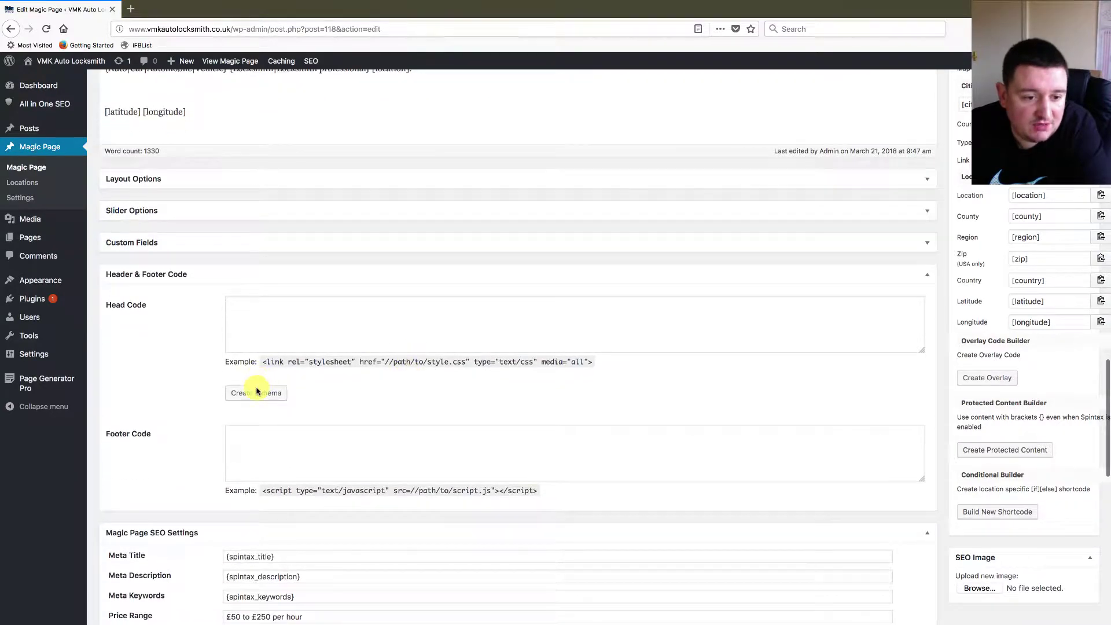
# - Open the Magic Page Schema Builder from Head Code's Create Schema and narrow the modal
pyautogui.click(258, 394)
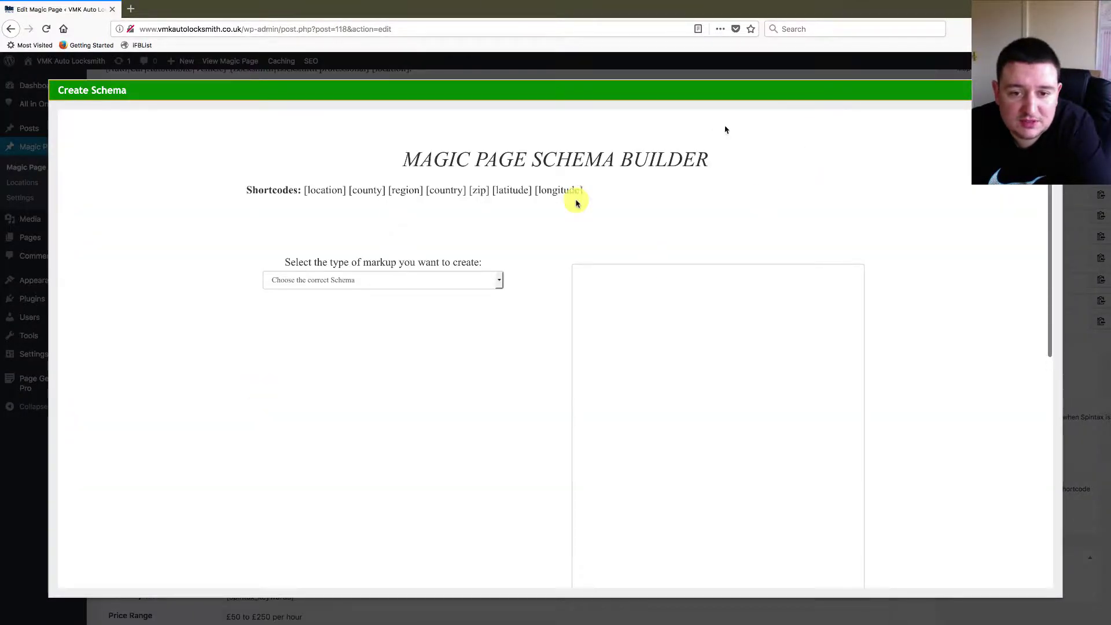
pyautogui.scroll(-10, 689, 374)
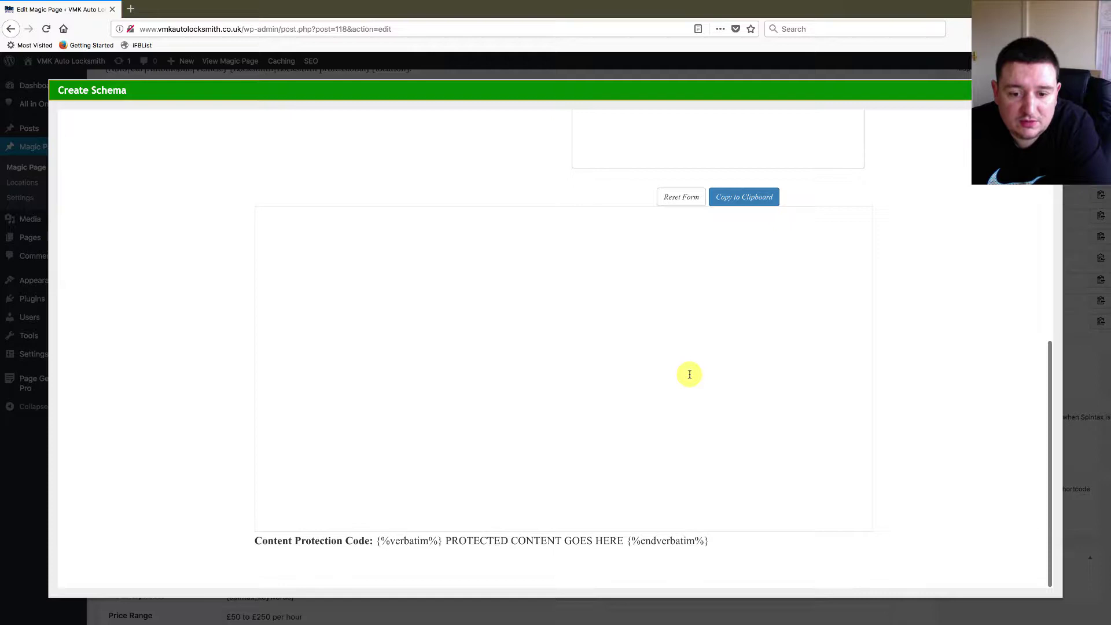
pyautogui.scroll(10, 689, 375)
pyautogui.scroll(-10, 690, 374)
pyautogui.scroll(10, 690, 375)
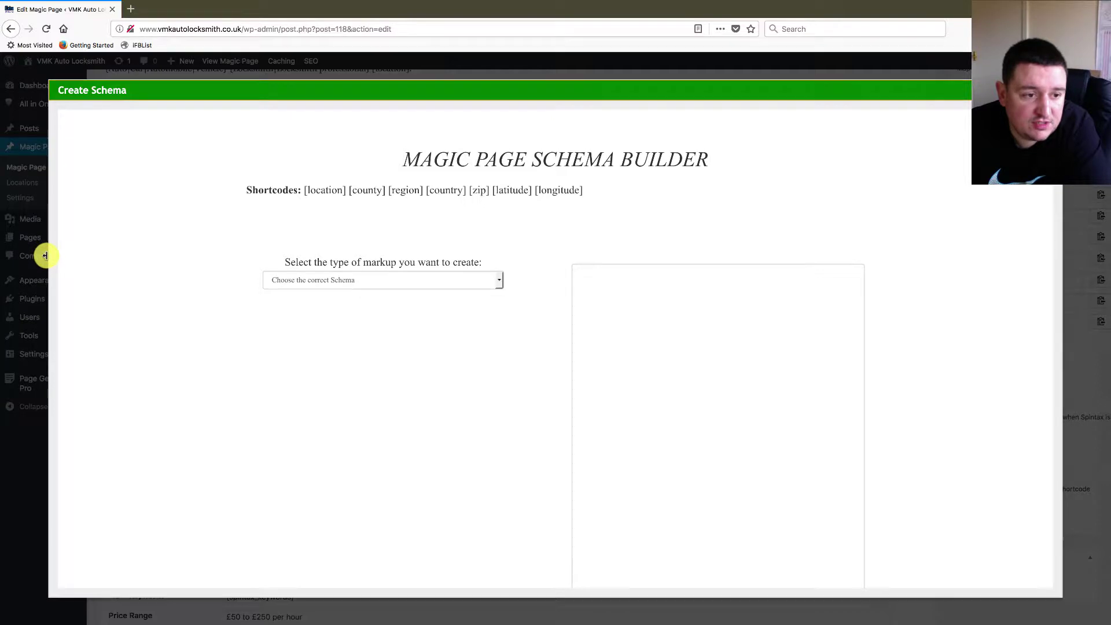
pyautogui.moveTo(45, 256); pyautogui.dragTo(29, 309)
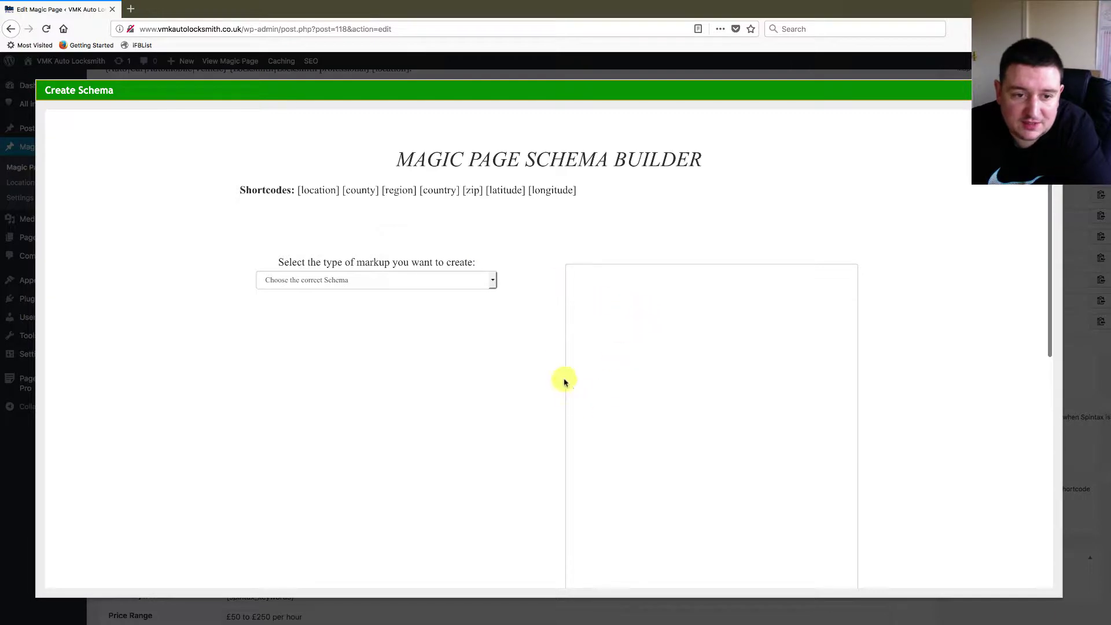
# - Choose Local Business markup with Automotive Business as the Local Business Type
pyautogui.click(490, 286)
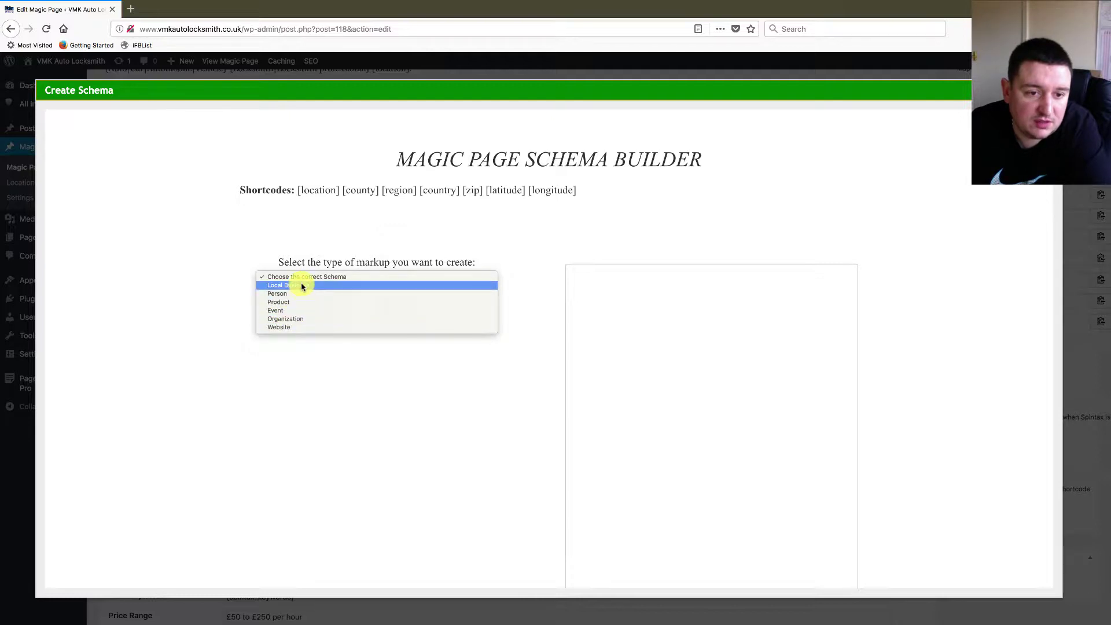
pyautogui.click(302, 287)
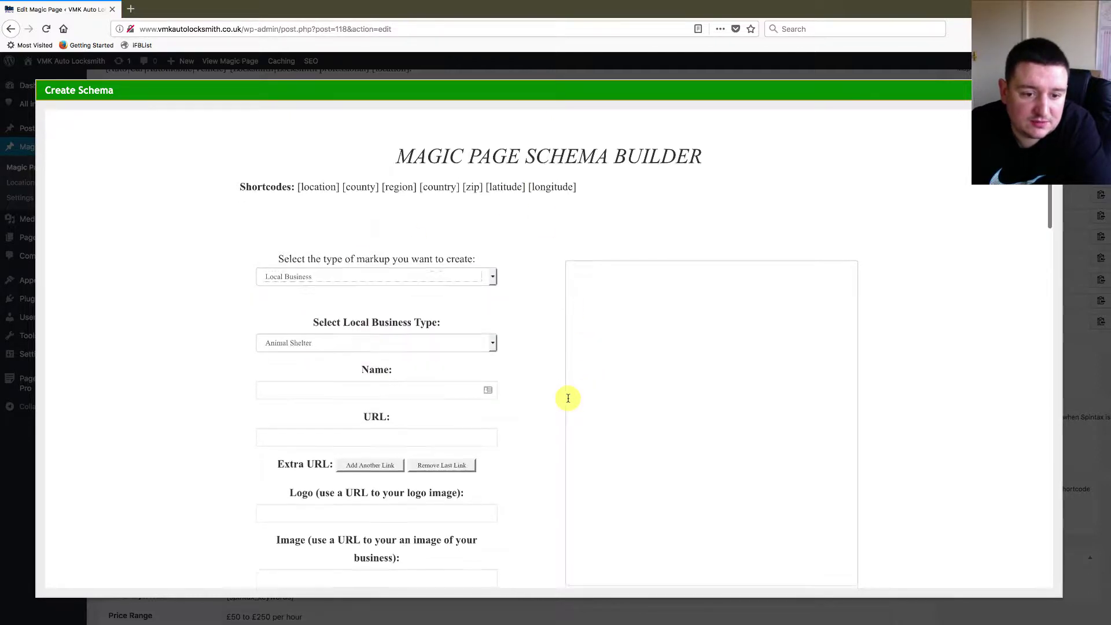
pyautogui.click(494, 343)
pyautogui.scroll(-10, 402, 455)
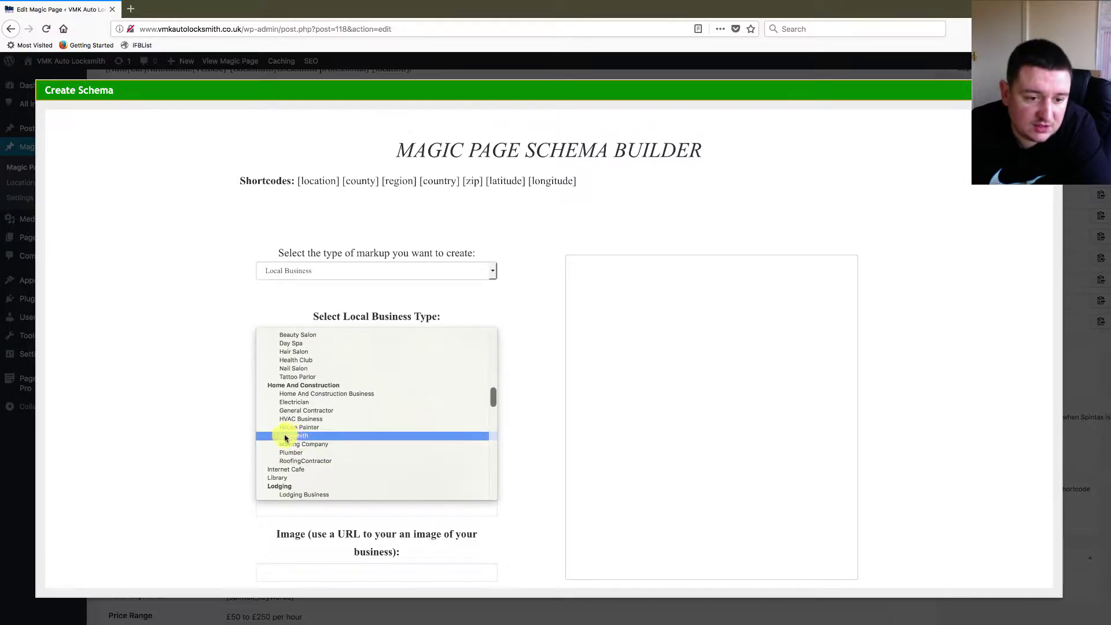
pyautogui.scroll(10, 402, 399)
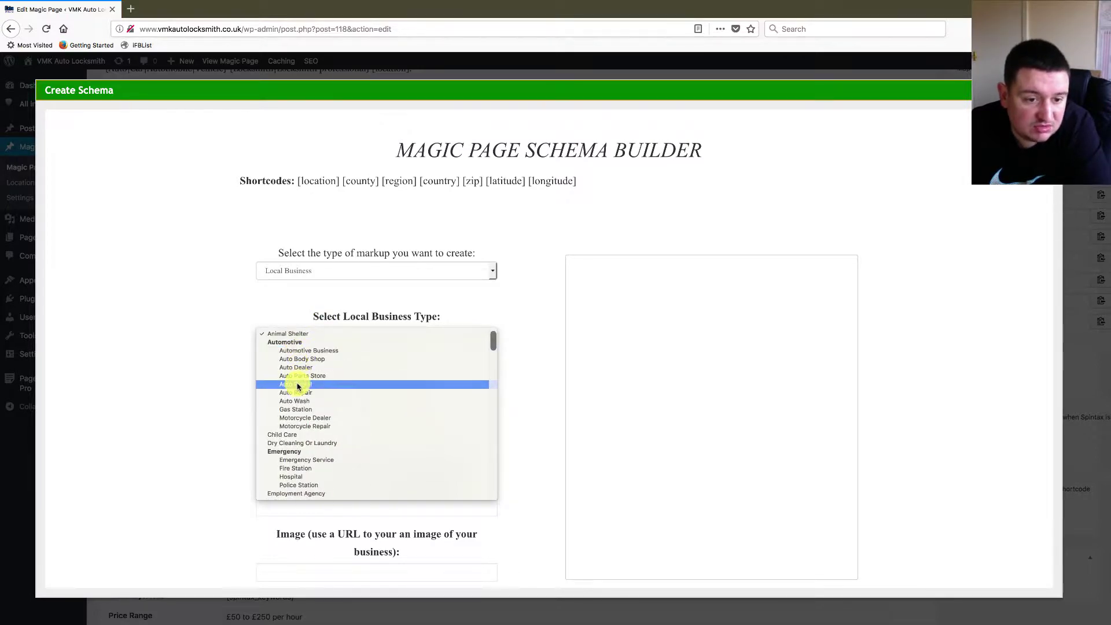
pyautogui.click(320, 351)
pyautogui.scroll(-1, 524, 375)
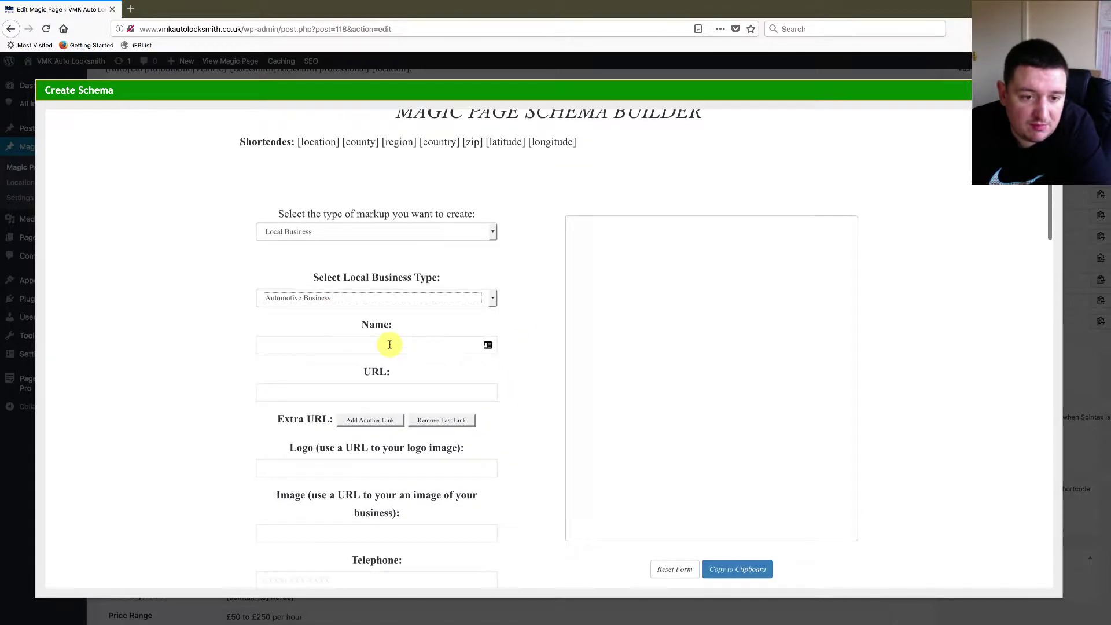
pyautogui.click(389, 345)
pyautogui.click(390, 345)
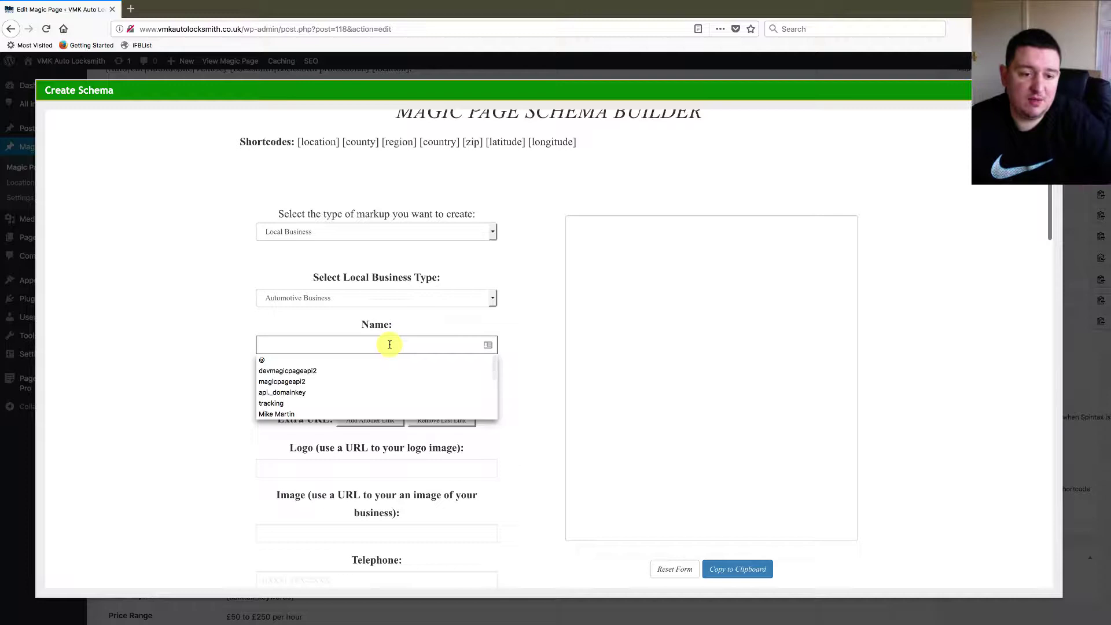
pyautogui.click(389, 345)
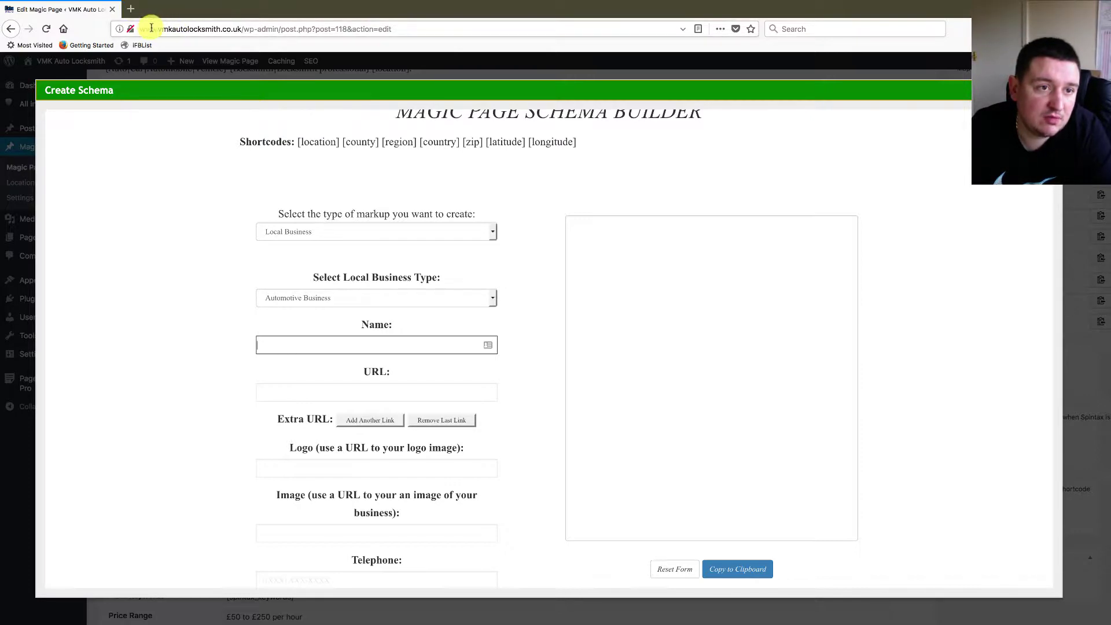
pyautogui.moveTo(141, 29); pyautogui.dragTo(235, 24)
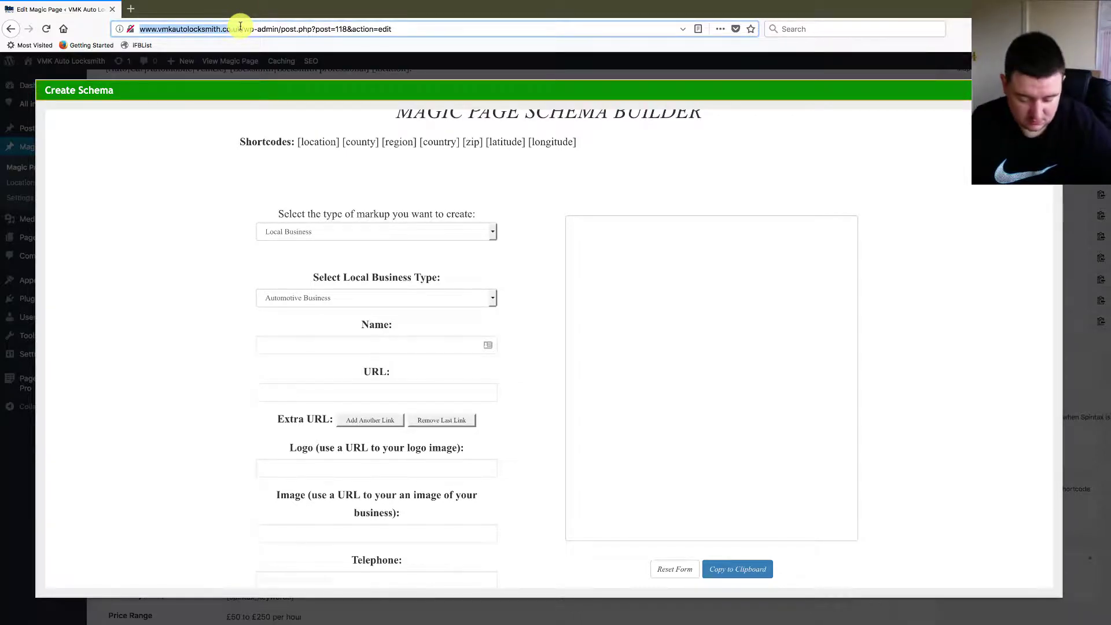
# - Load the site's home page in a new tab and open the Manchester lost automotive key Magic Page for editing
pyautogui.click(131, 8)
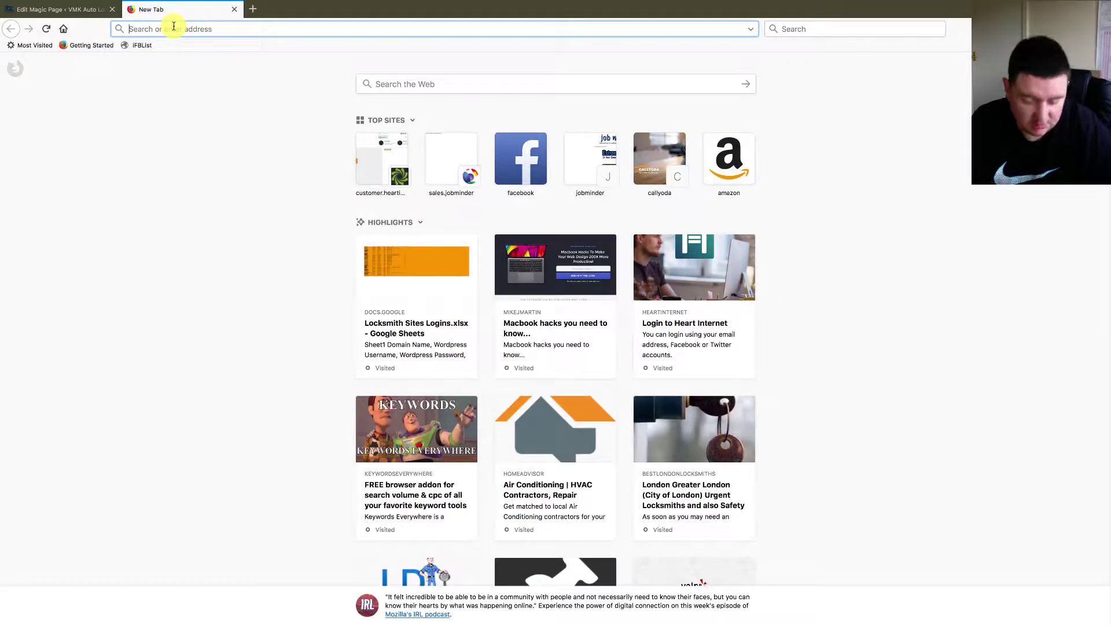
pyautogui.write('http://www.vmkautolocksmith.co.uk/')
pyautogui.click(208, 47)
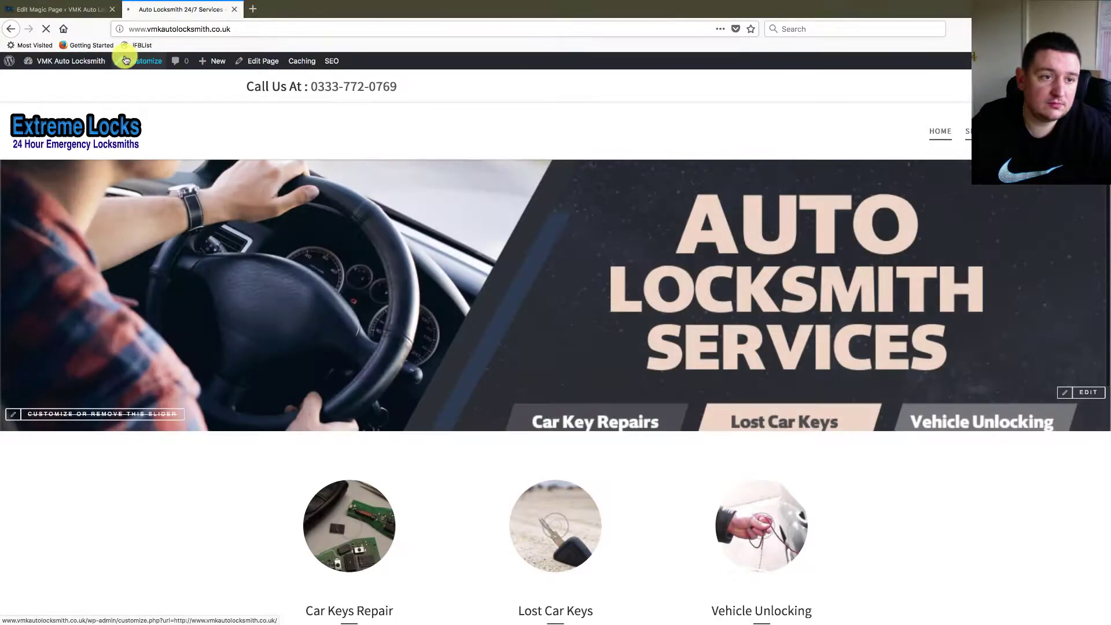
pyautogui.moveTo(83, 68)
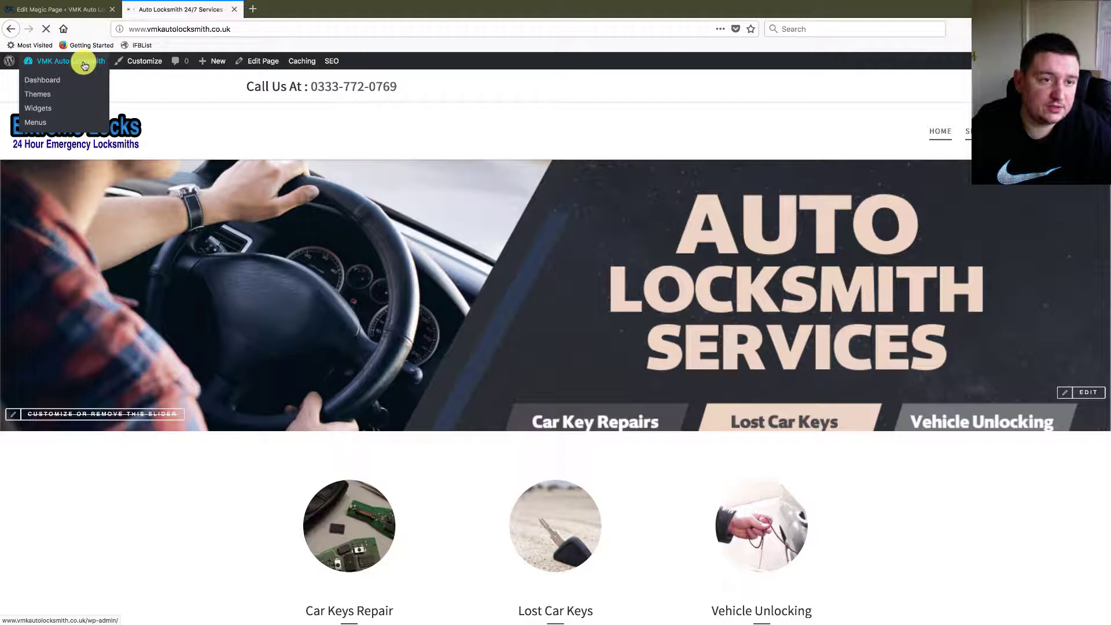
pyautogui.click(84, 64)
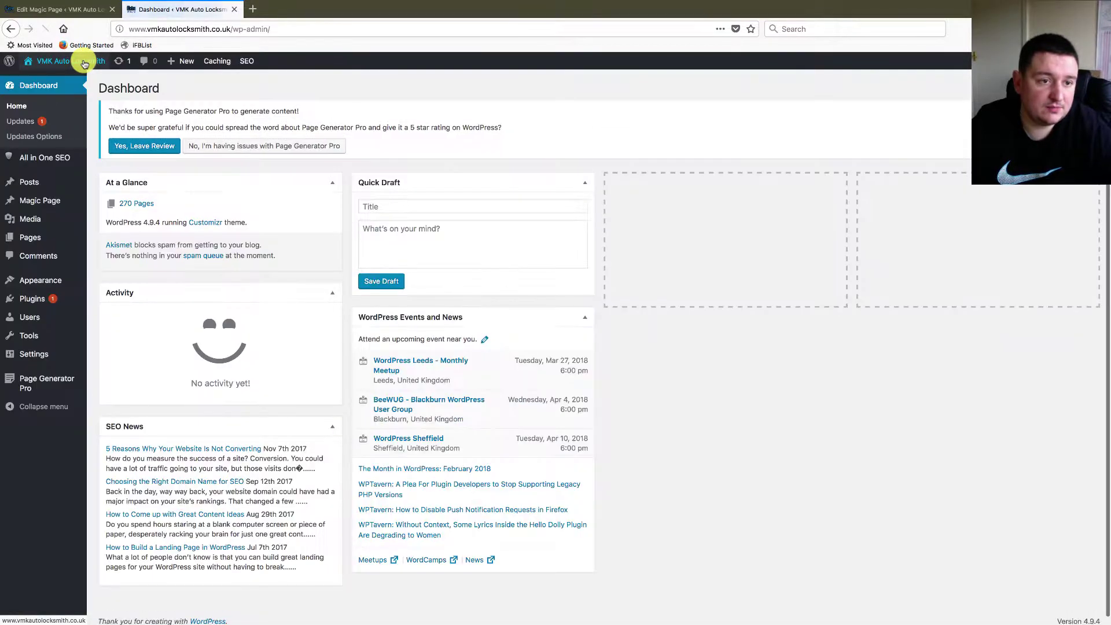
pyautogui.moveTo(42, 207)
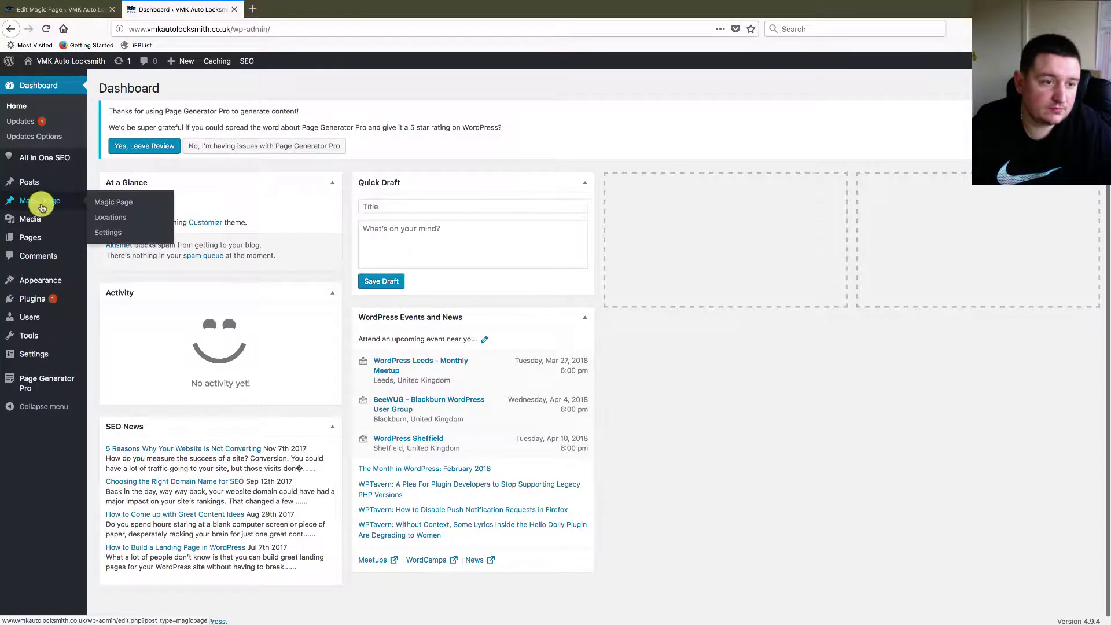
pyautogui.click(111, 205)
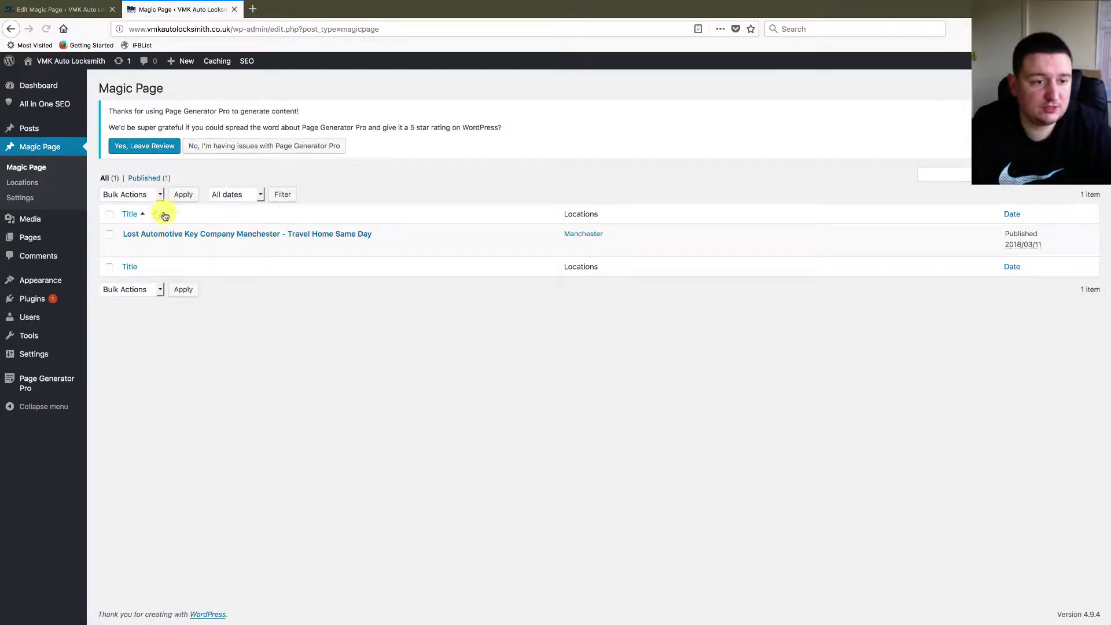
pyautogui.moveTo(132, 248)
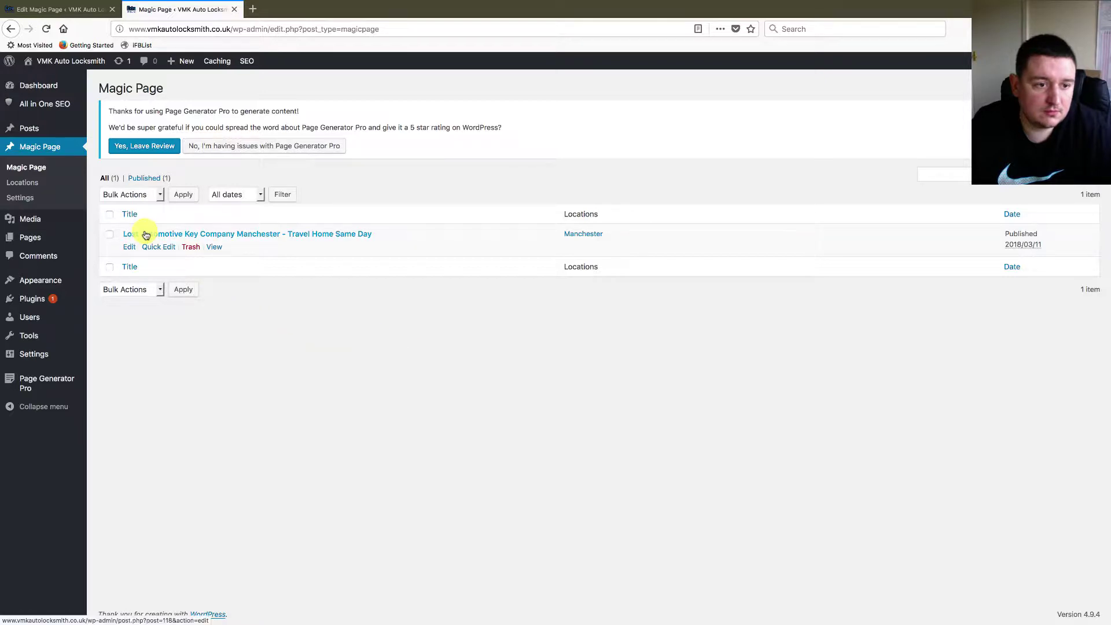
pyautogui.click(131, 249)
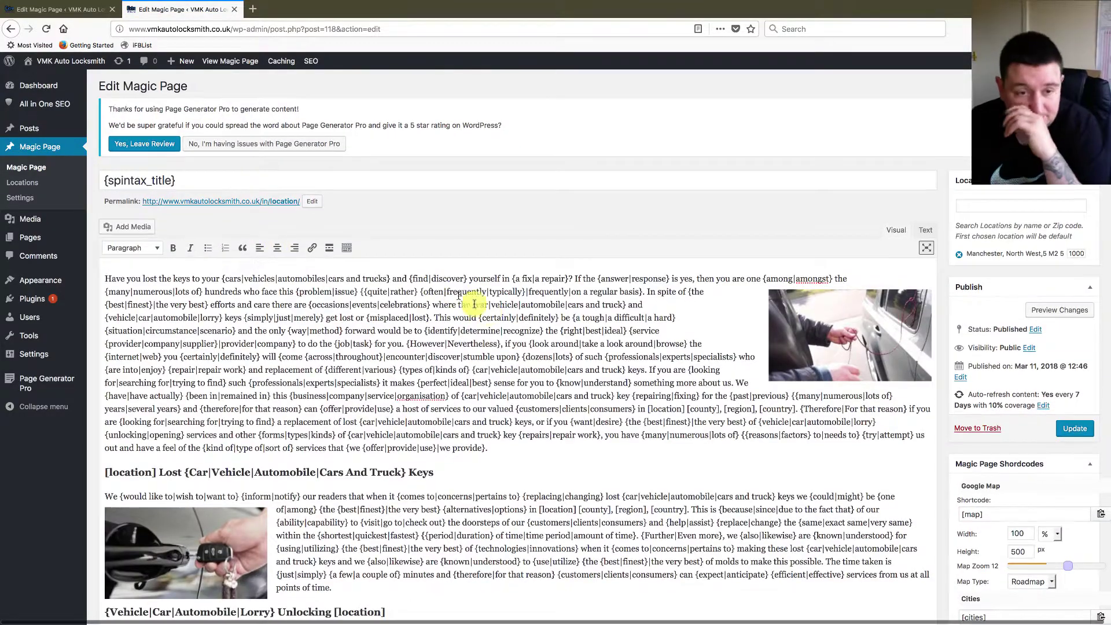
# - Select the {spintax_title} value in the SEO Settings Meta Title field
pyautogui.scroll(-15, 536, 347)
pyautogui.scroll(-8, 541, 359)
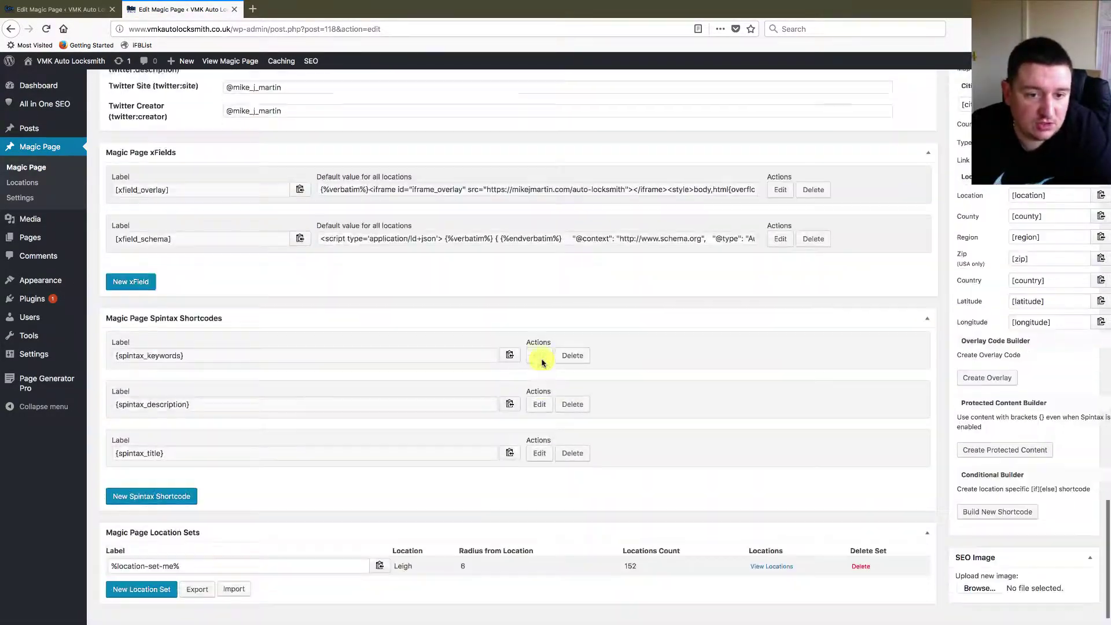
pyautogui.scroll(10, 541, 363)
pyautogui.tripleClick(288, 232)
pyautogui.hotkey('ctrl', 'c')
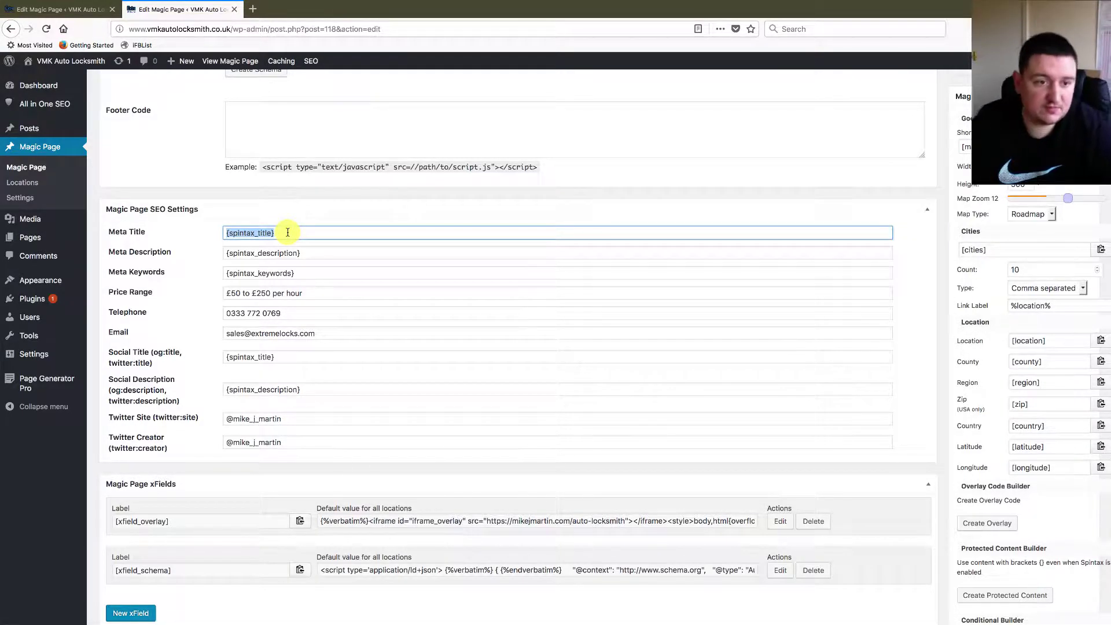
# - Review the {spintax_title} spintax shortcode's variations and save it unchanged
pyautogui.scroll(-4, 384, 359)
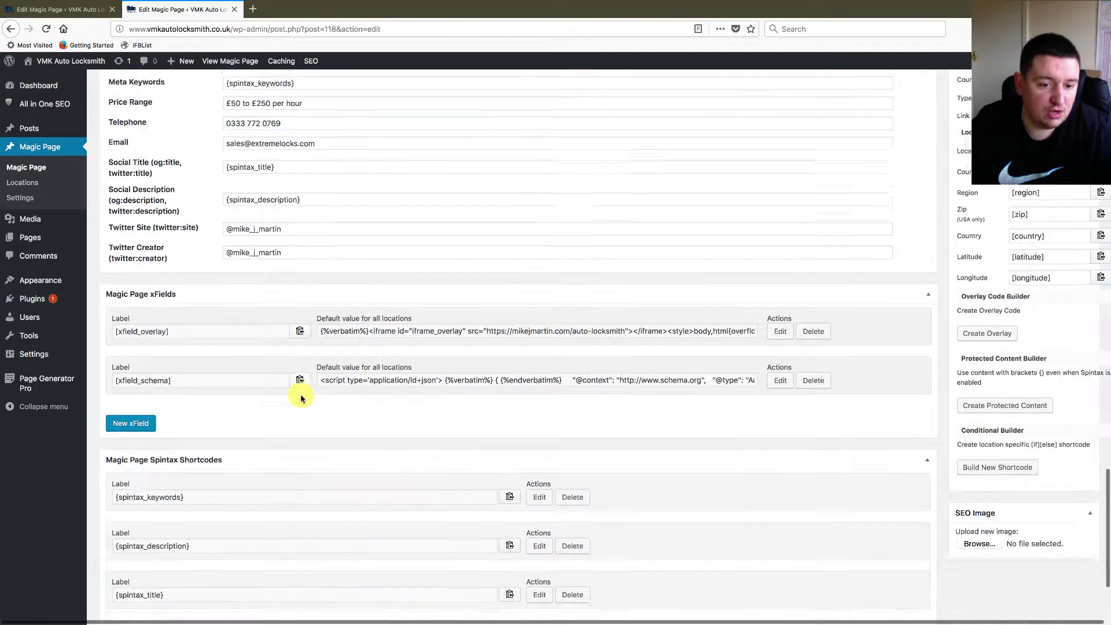
pyautogui.scroll(-3, 301, 397)
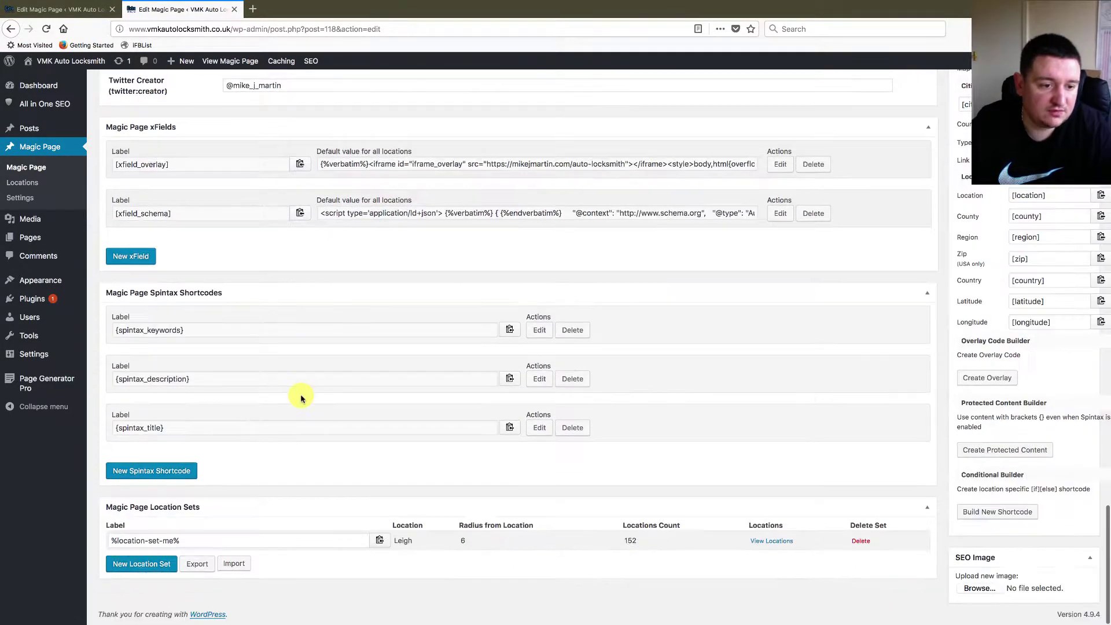
pyautogui.click(539, 429)
pyautogui.scroll(-3, 544, 451)
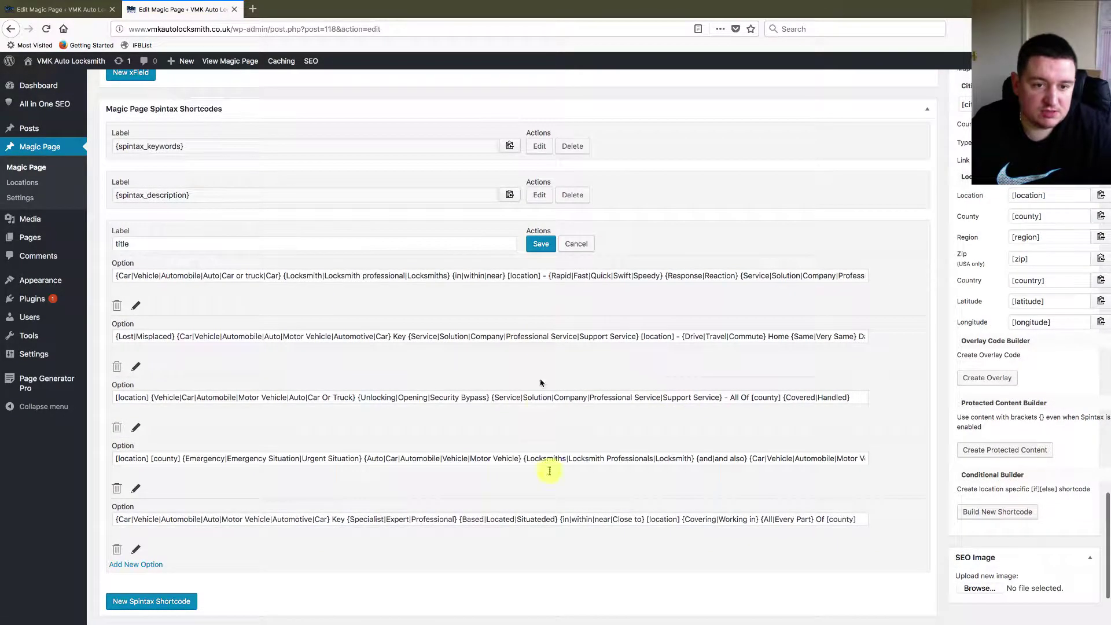
pyautogui.click(539, 244)
pyautogui.scroll(8, 315, 246)
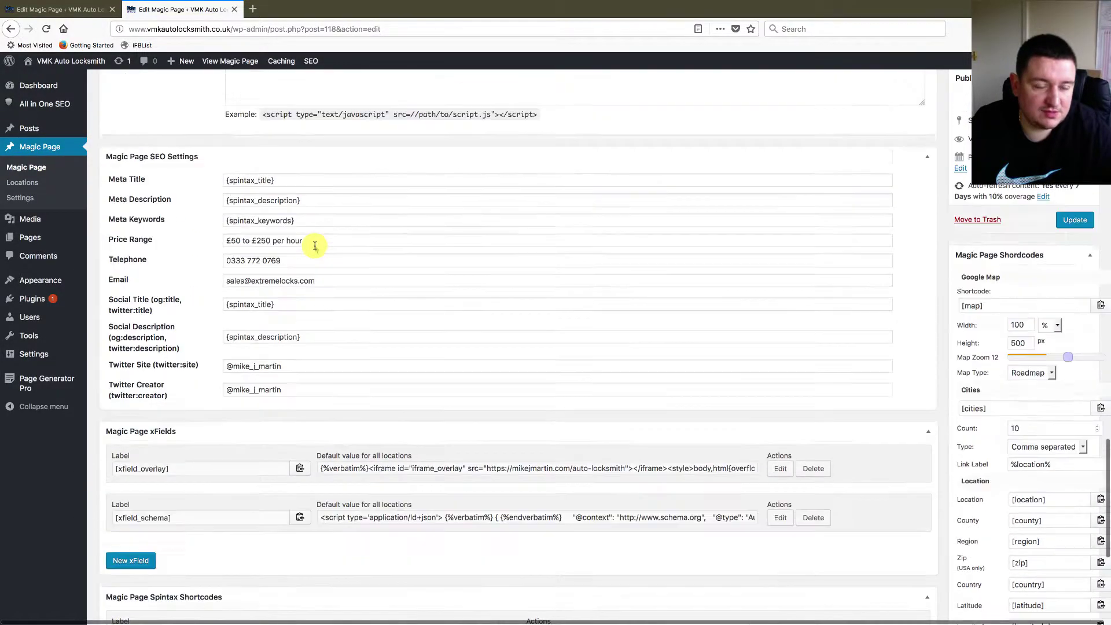
# - Paste {spintax_title} into the schema's Name field
pyautogui.click(44, 10)
pyautogui.click(382, 329)
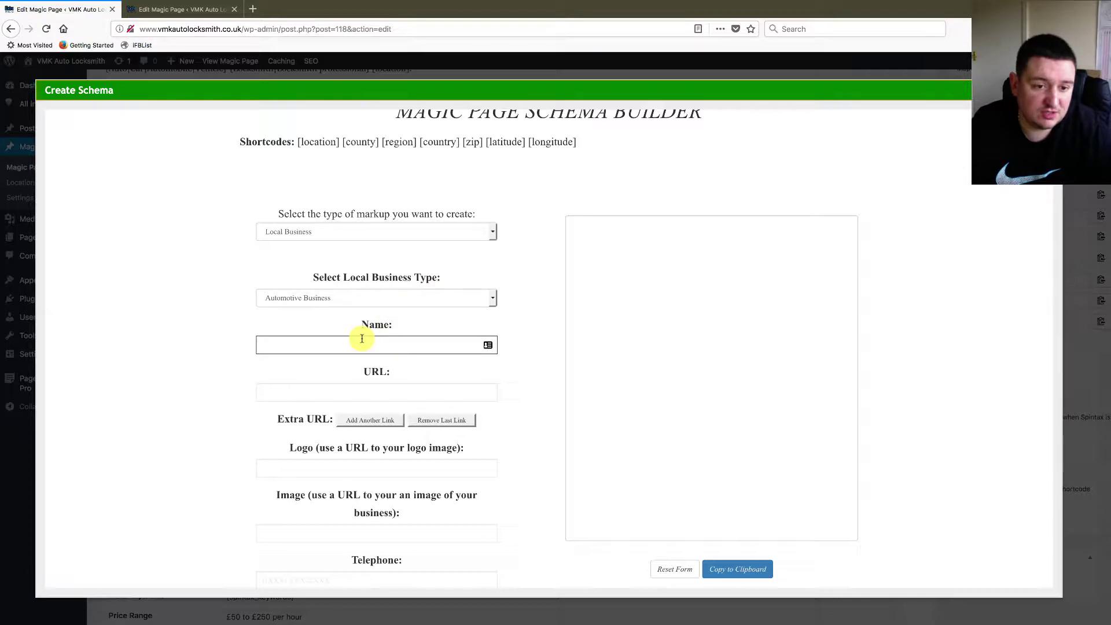
pyautogui.click(362, 339)
pyautogui.hotkey('ctrl', 'v')
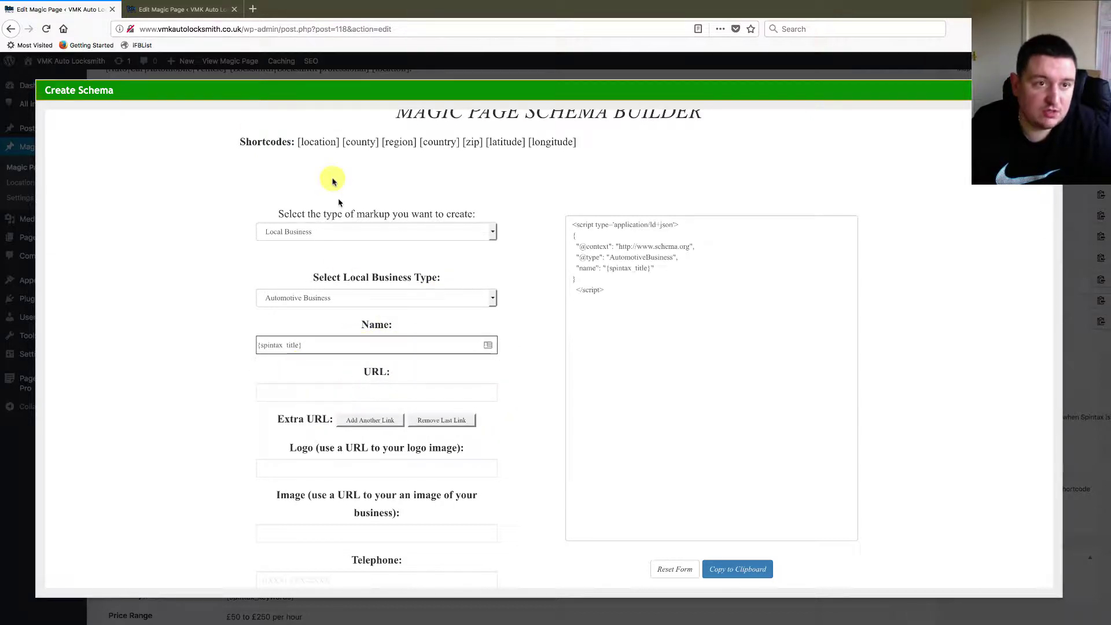
pyautogui.click(181, 9)
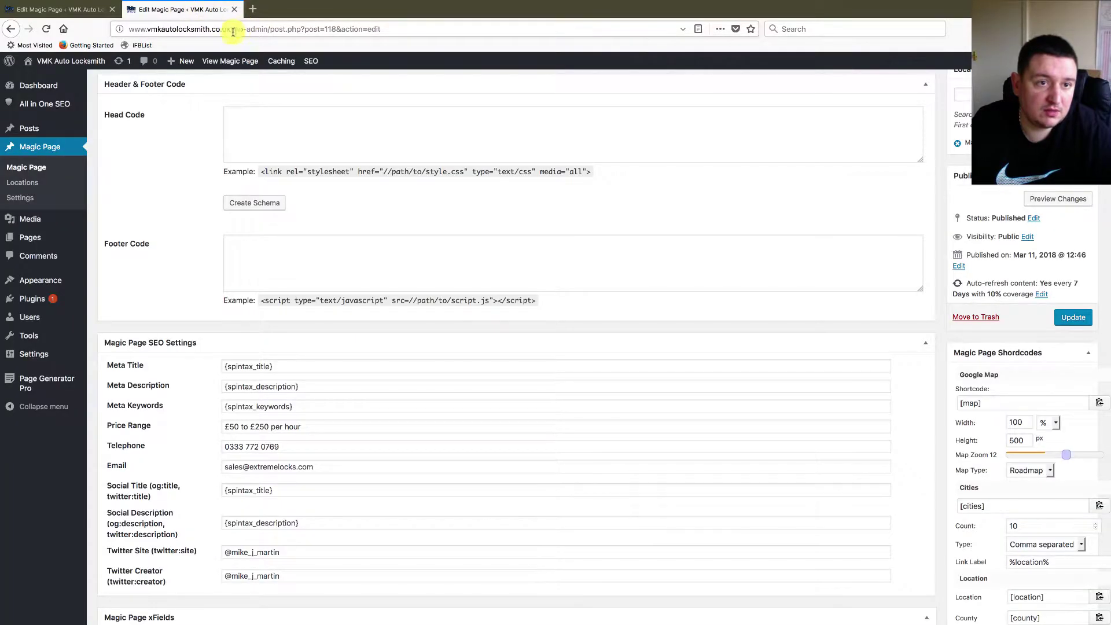
pyautogui.moveTo(229, 29); pyautogui.dragTo(63, 32)
pyautogui.hotkey('ctrl', 'c')
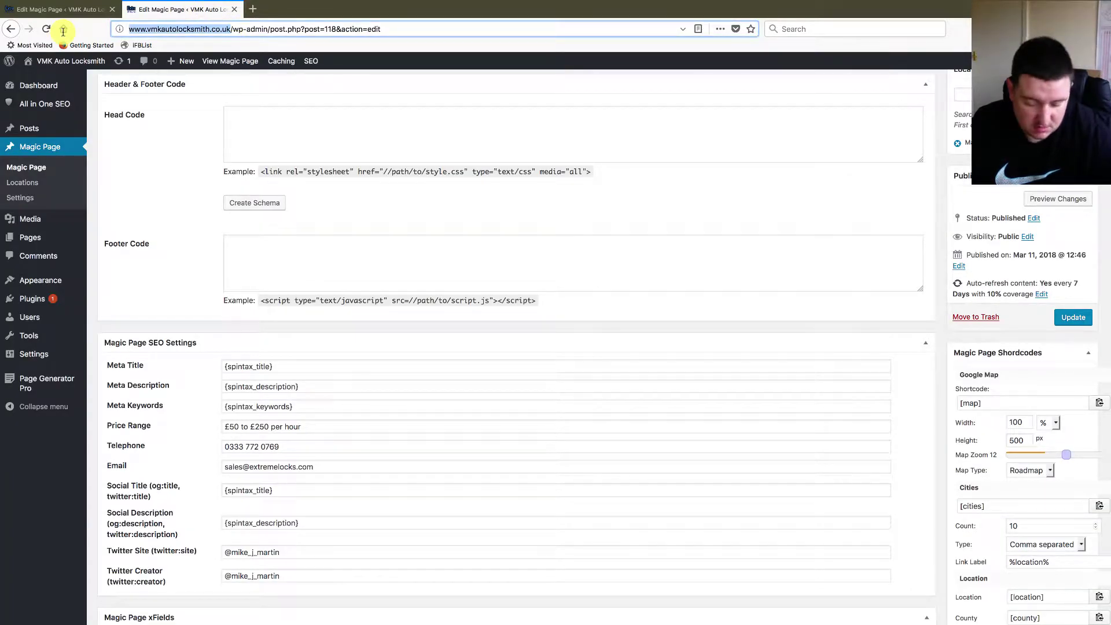
pyautogui.click(50, 9)
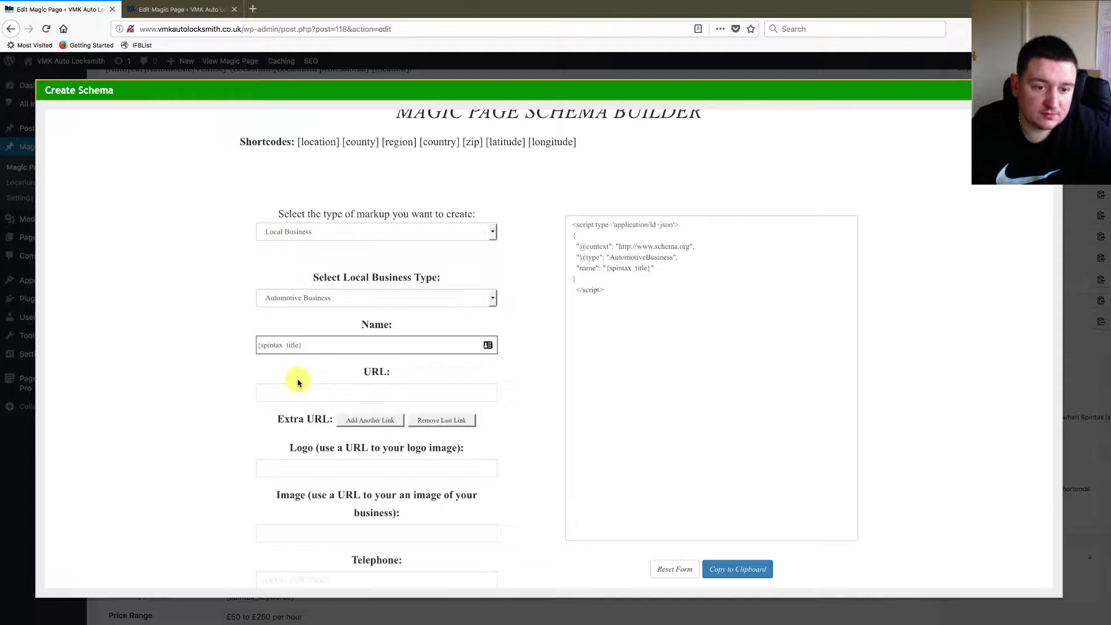
pyautogui.click(296, 392)
pyautogui.hotkey('ctrl', 'v')
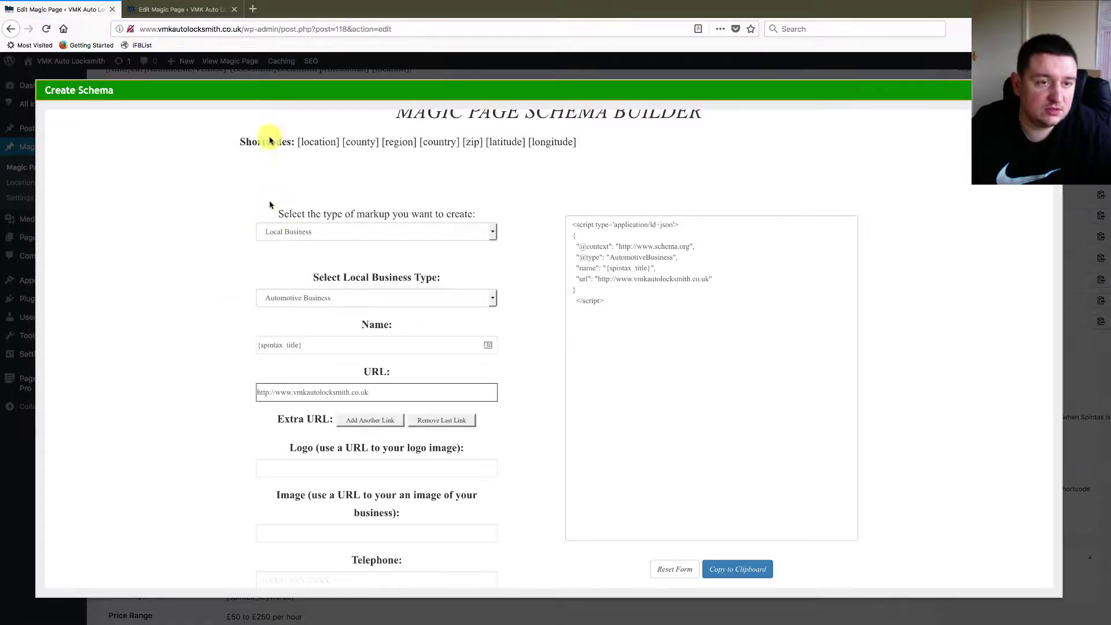
pyautogui.click(181, 18)
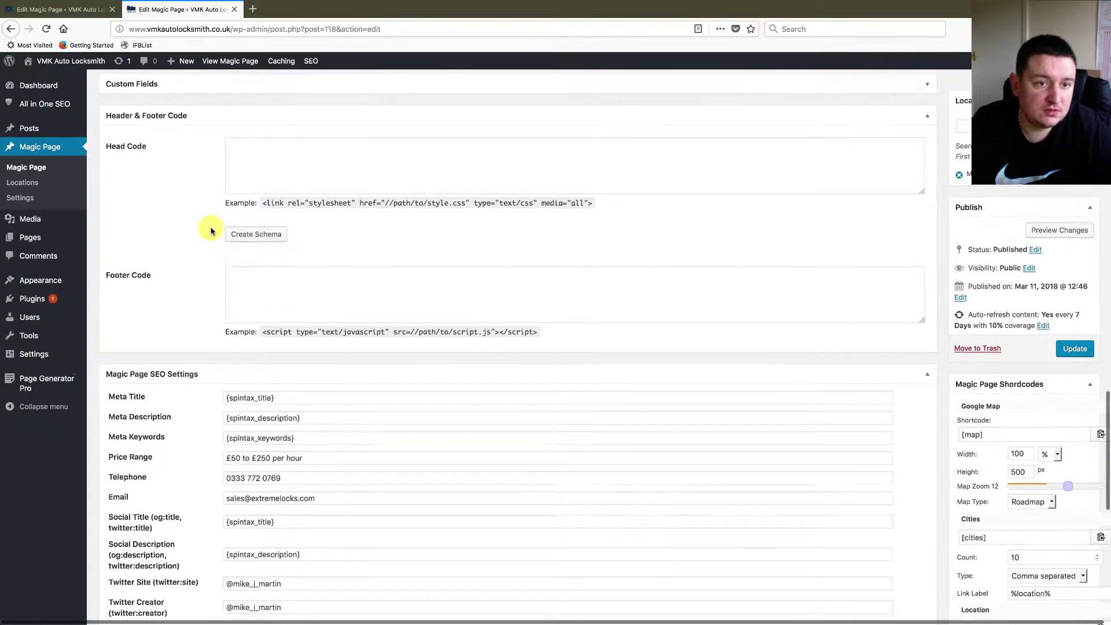
# - Copy the extremelockslogo.png logo address from the live site into the schema's Logo field
pyautogui.click(78, 64)
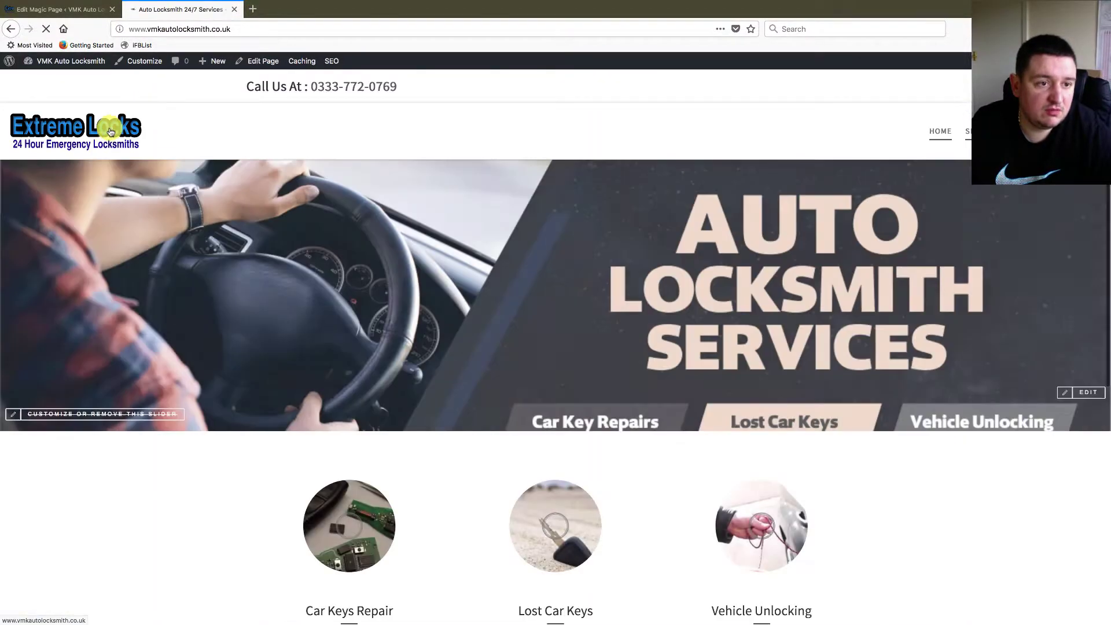
pyautogui.rightClick(110, 131)
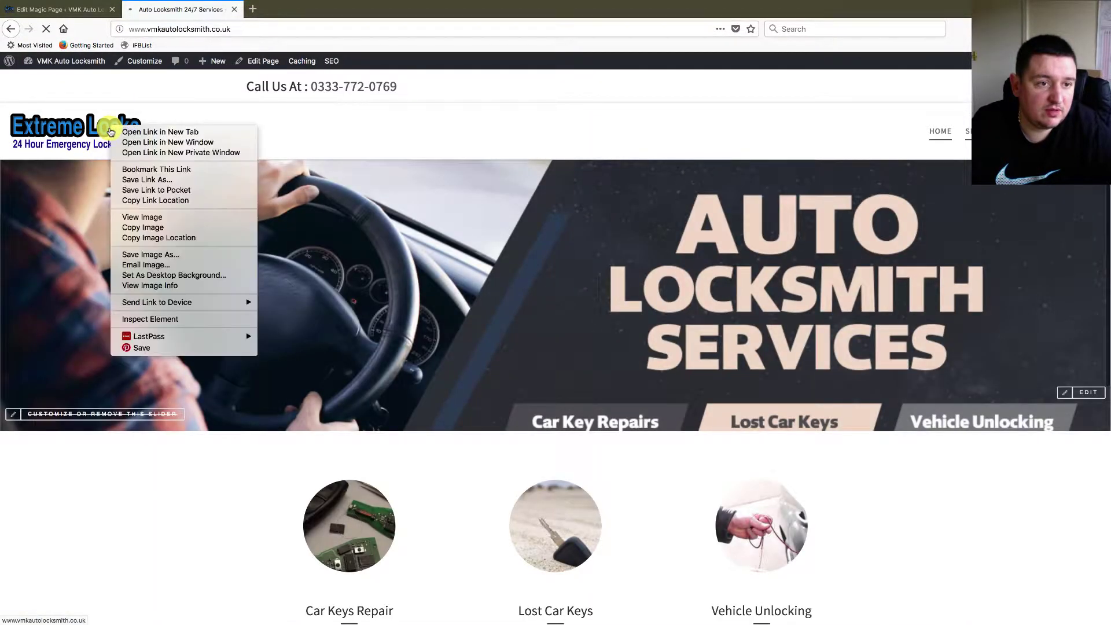
pyautogui.click(149, 237)
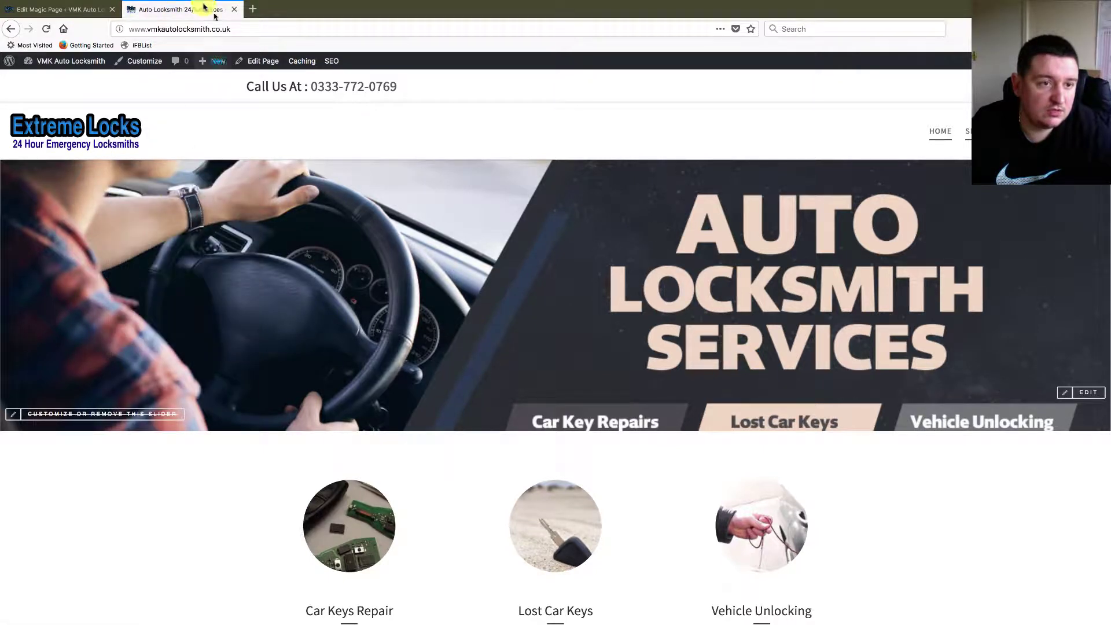
pyautogui.click(85, 15)
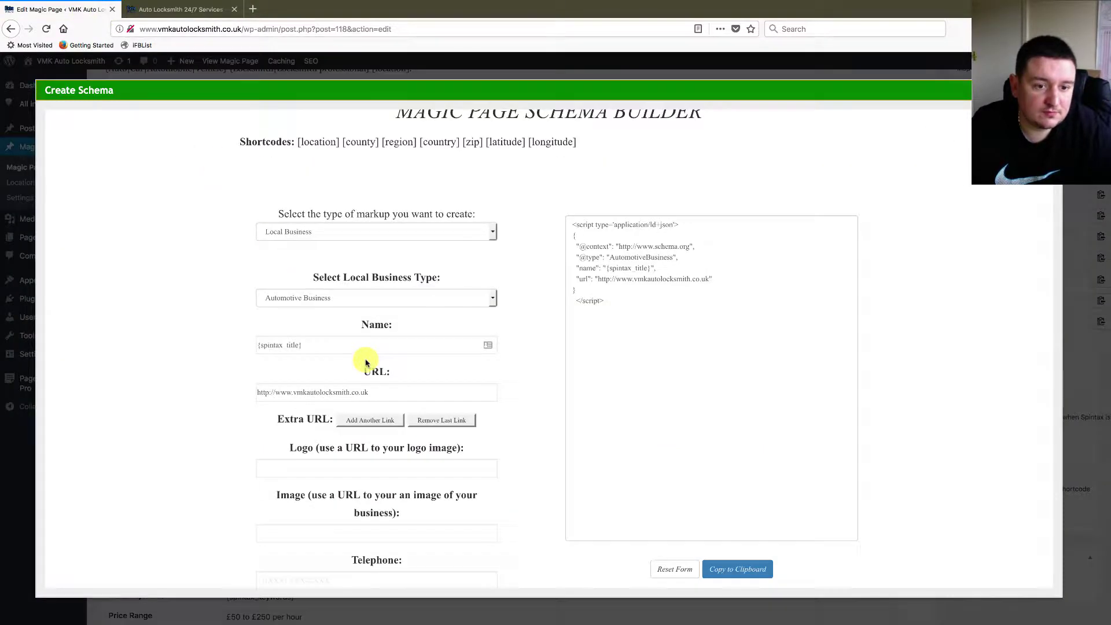
pyautogui.click(318, 390)
pyautogui.click(292, 468)
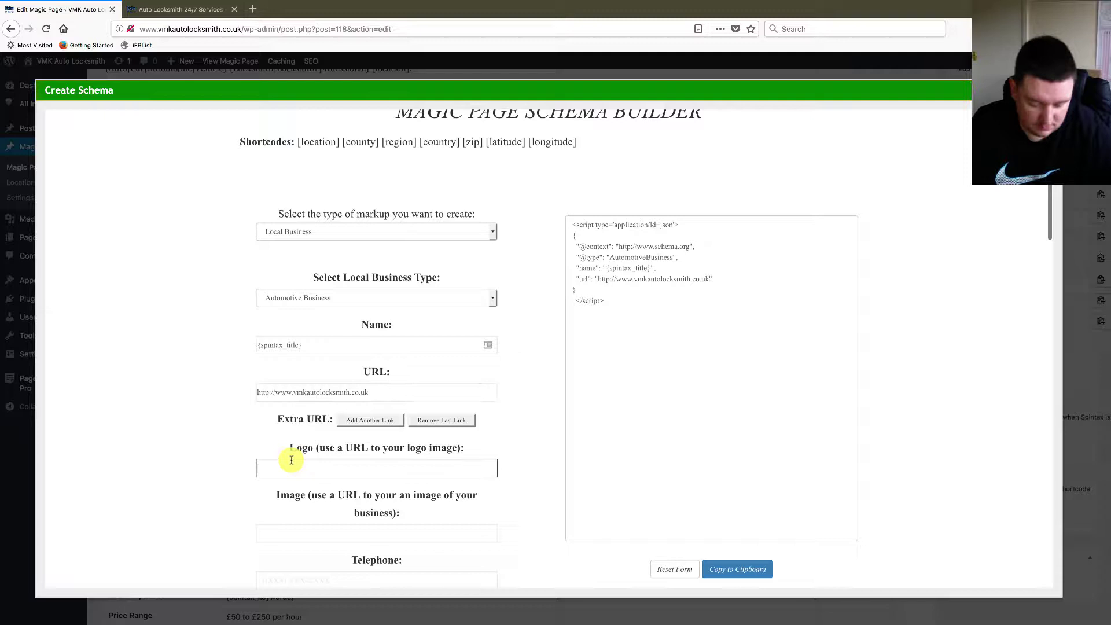
pyautogui.write('http://www.vmkautolocksmith.co.uk/wp-content/uploads/2018/02/extremelockslogo.png')
pyautogui.scroll(-3, 392, 411)
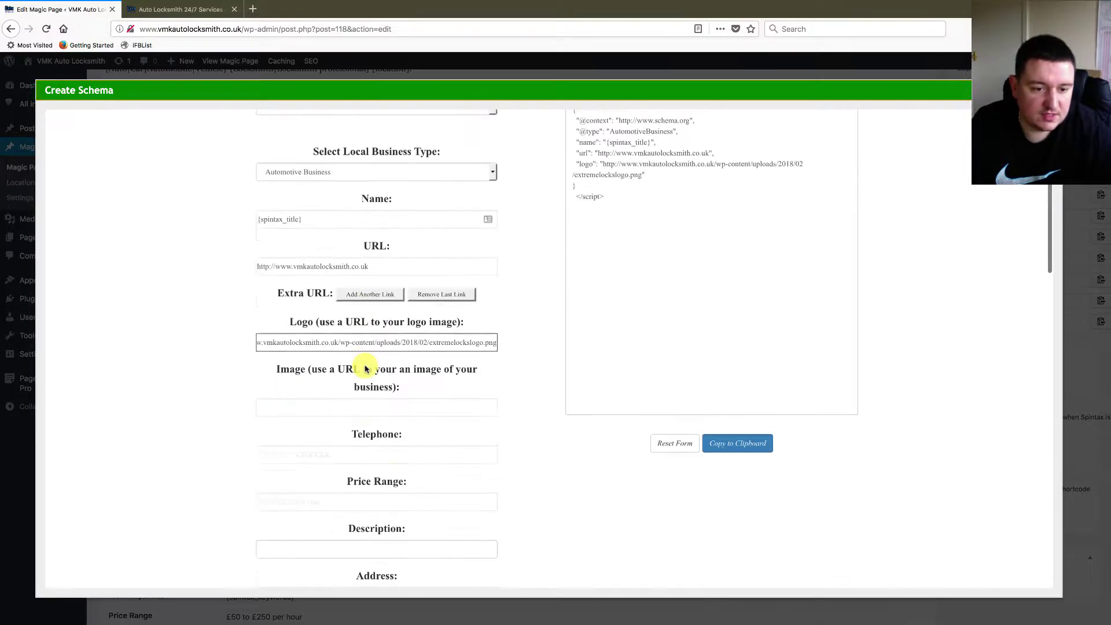
# - Copy the Lost Car Keys photo's address into the schema's Image field
pyautogui.click(163, 10)
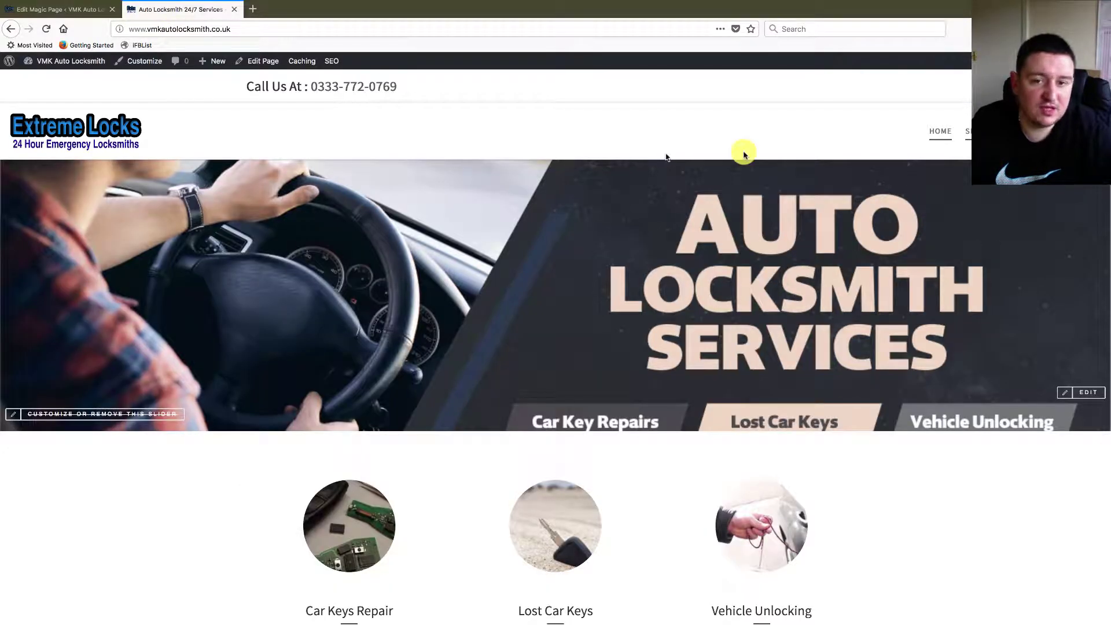
pyautogui.moveTo(970, 160)
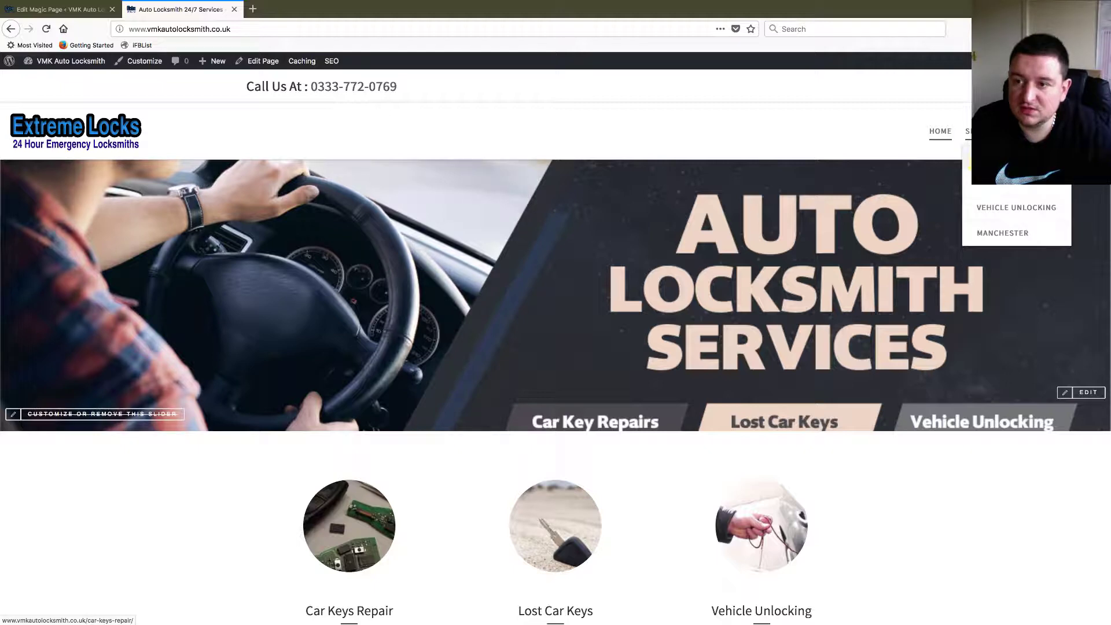
pyautogui.click(986, 184)
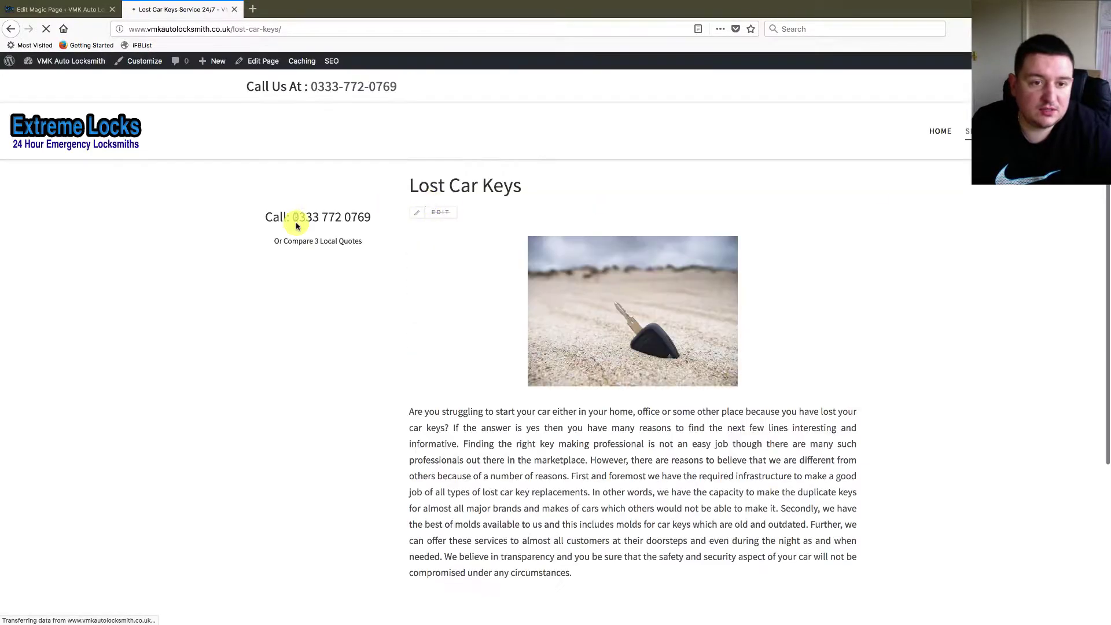
pyautogui.rightClick(572, 293)
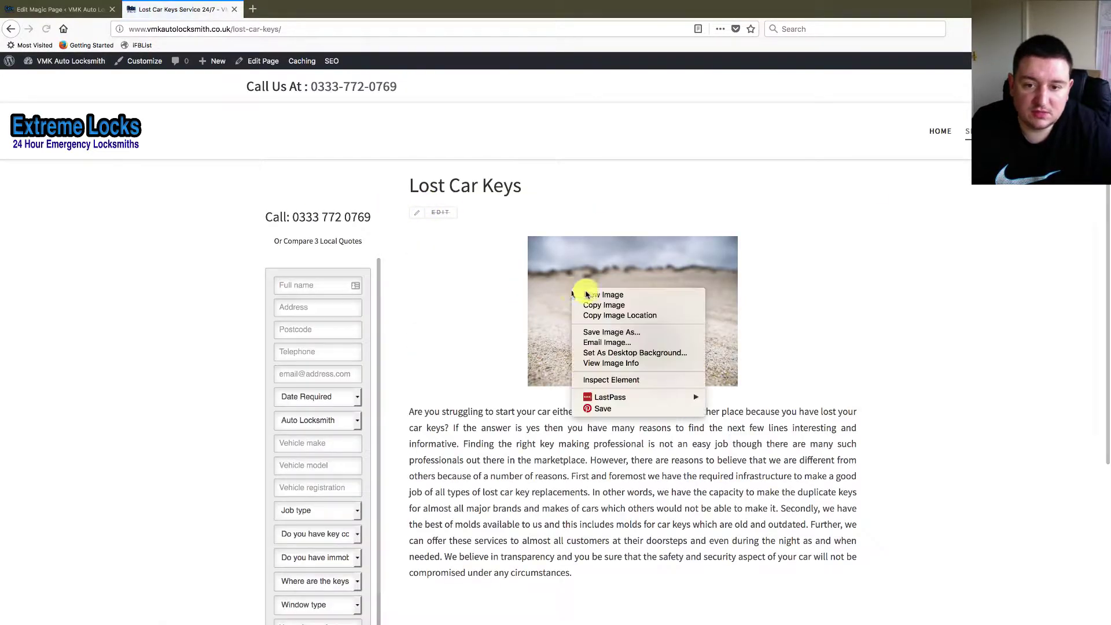
pyautogui.click(605, 316)
pyautogui.click(79, 10)
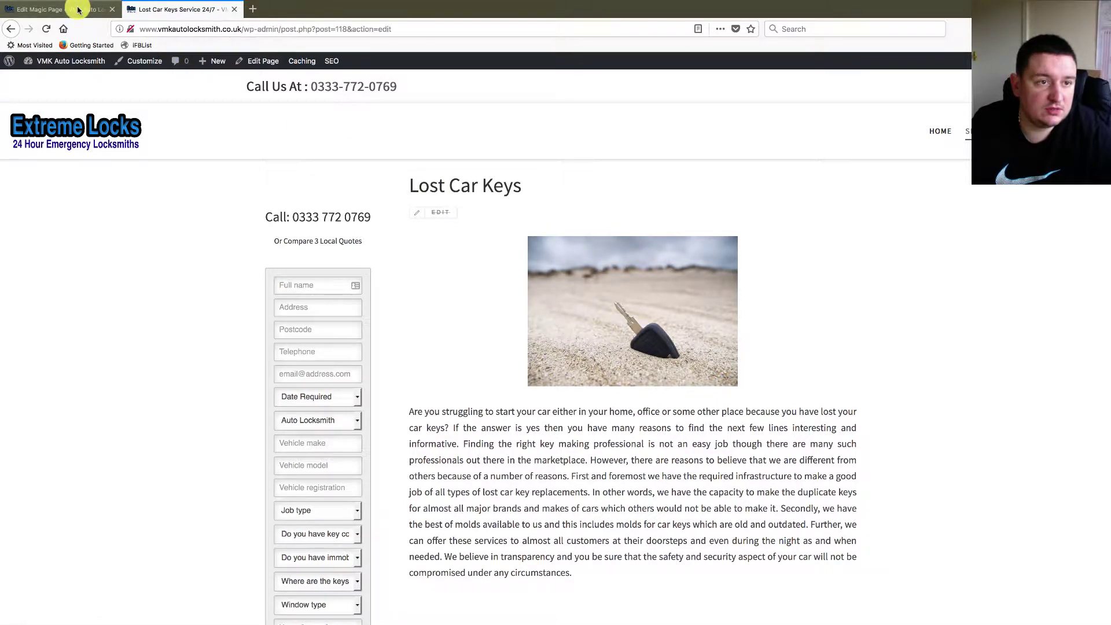
pyautogui.click(317, 405)
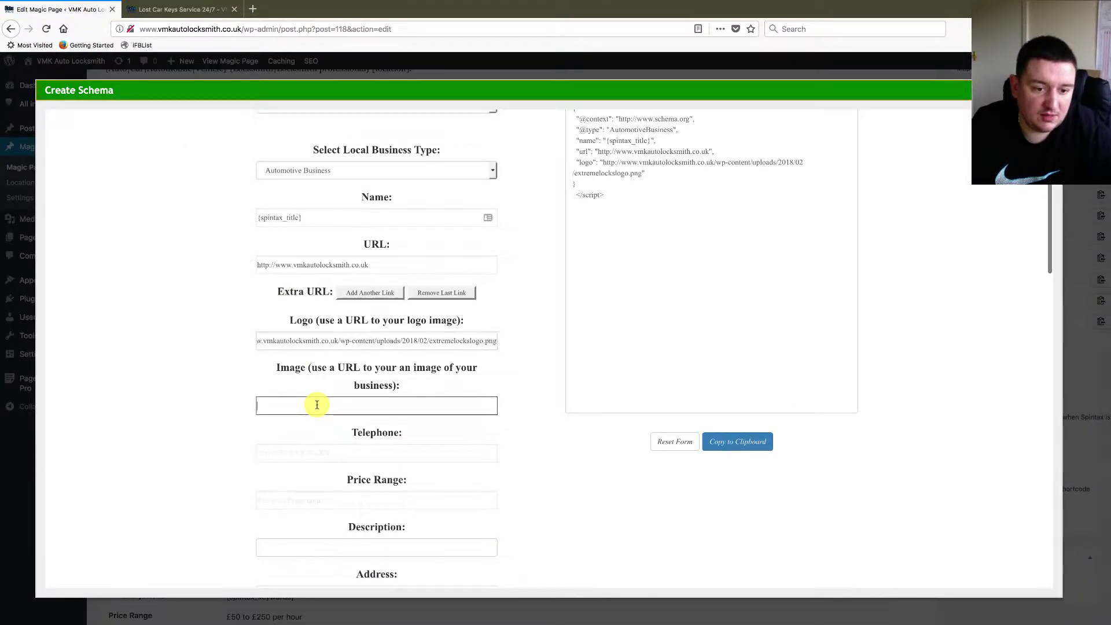
pyautogui.hotkey('ctrl', 'v')
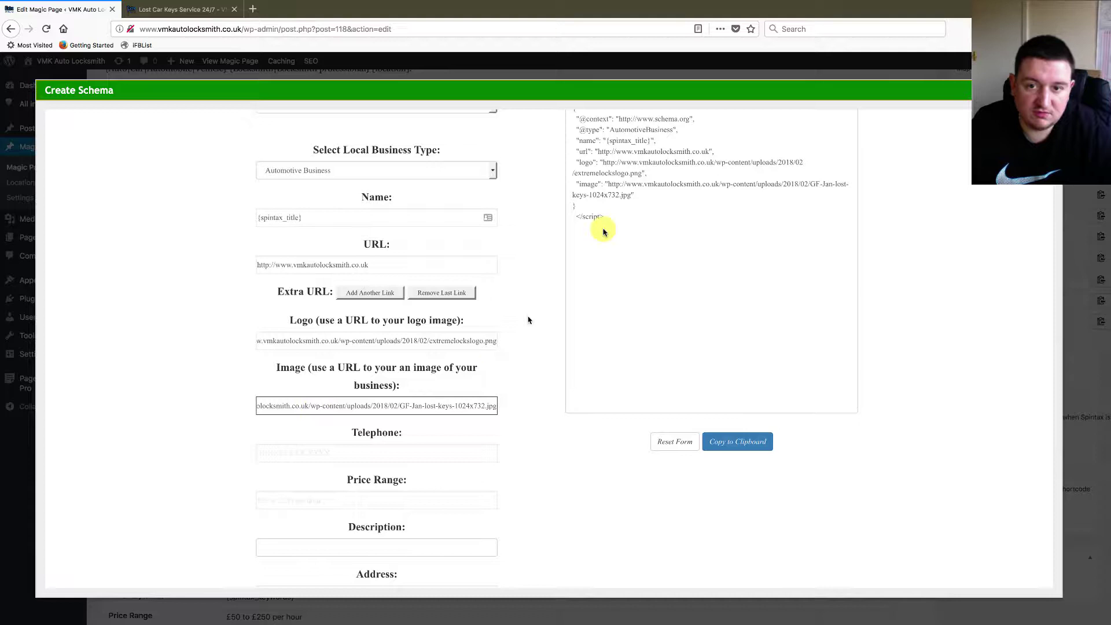
# - Enter the business telephone number and add it as the Contact Telephone
pyautogui.click(300, 450)
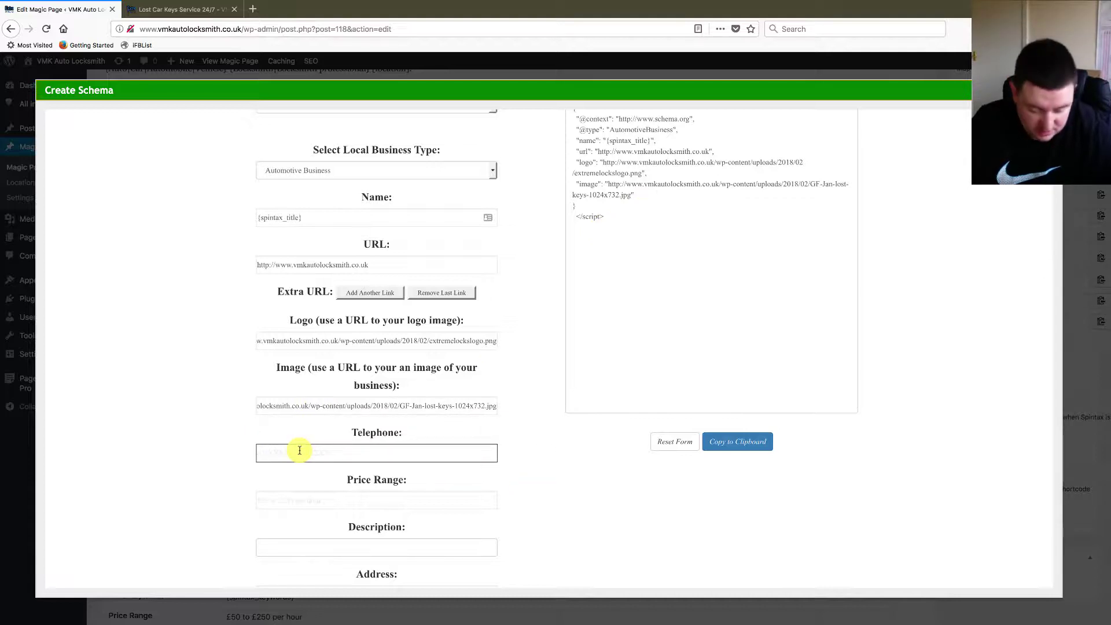
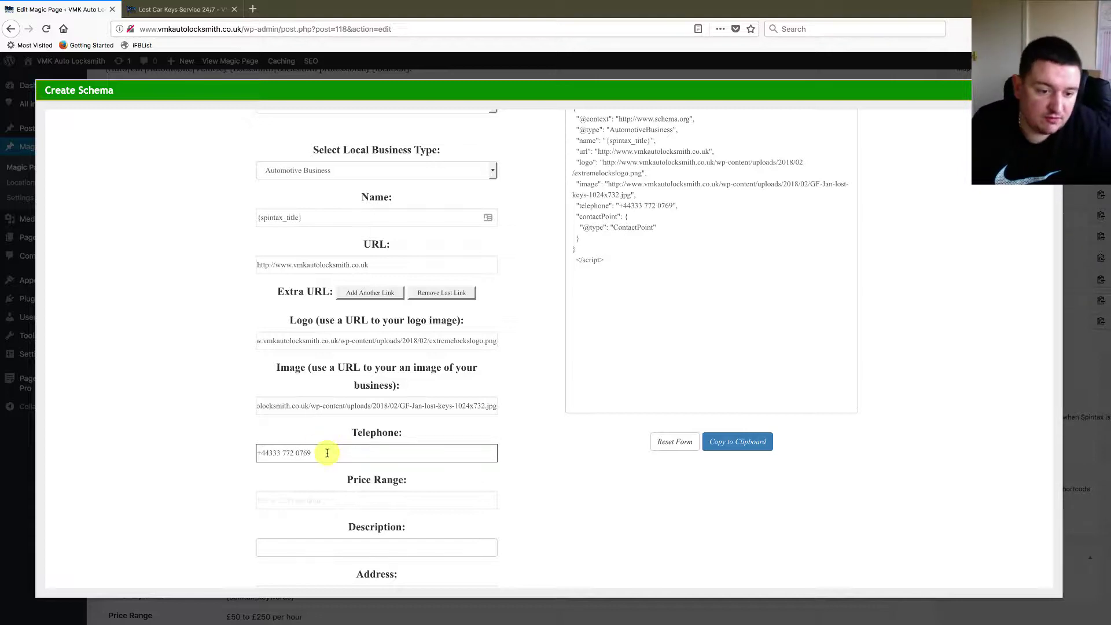
pyautogui.moveTo(327, 453); pyautogui.dragTo(232, 447)
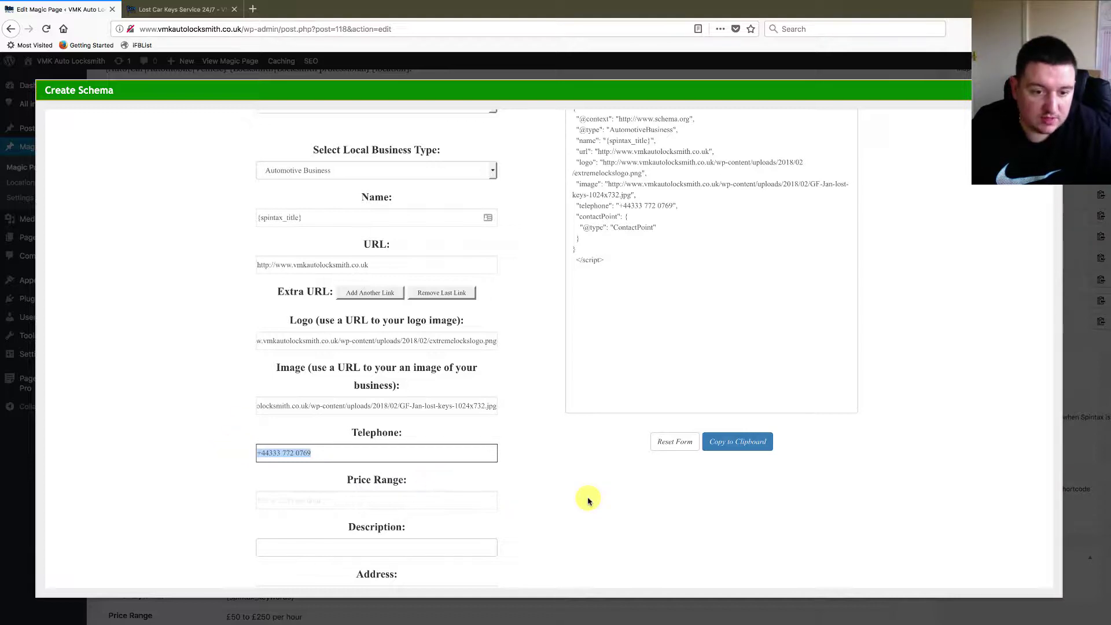
pyautogui.scroll(-10, 587, 498)
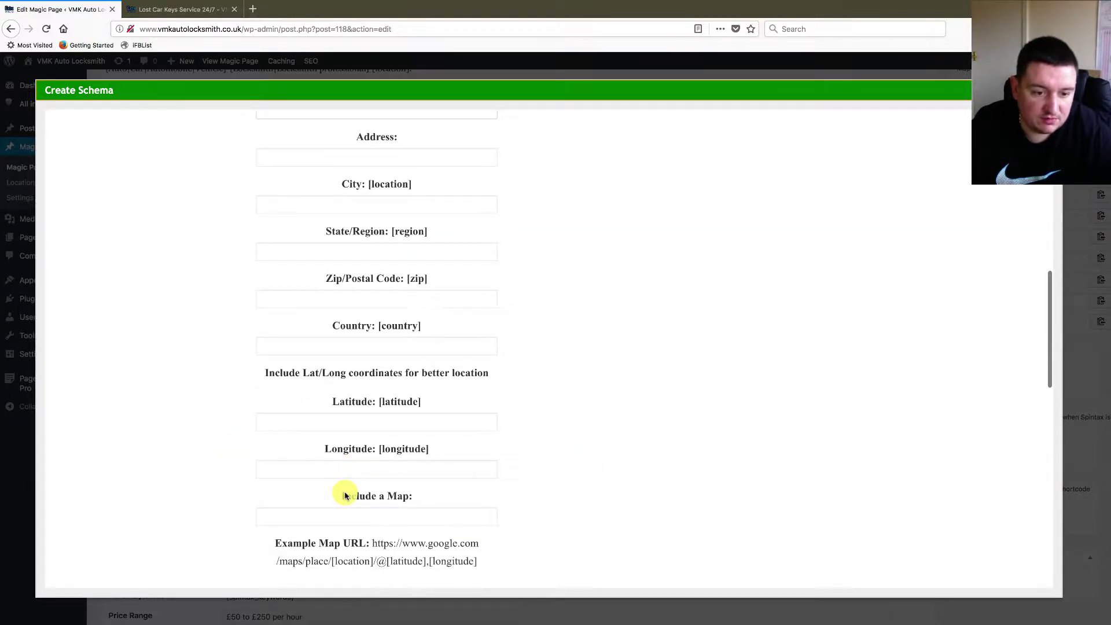
pyautogui.scroll(-3, 346, 493)
pyautogui.scroll(-8, 363, 387)
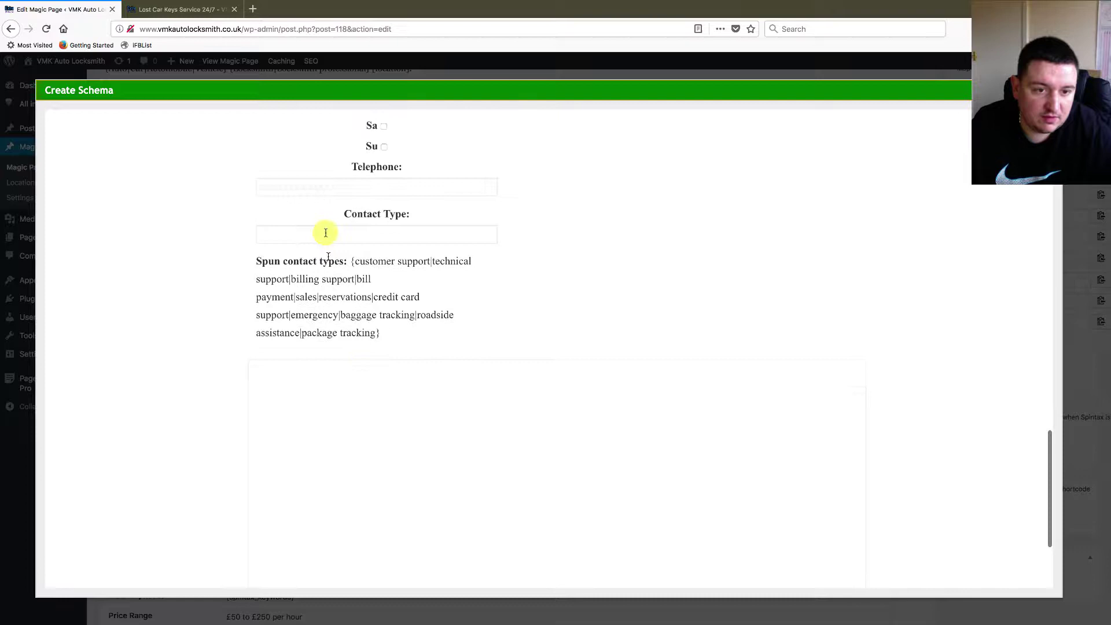
pyautogui.click(322, 191)
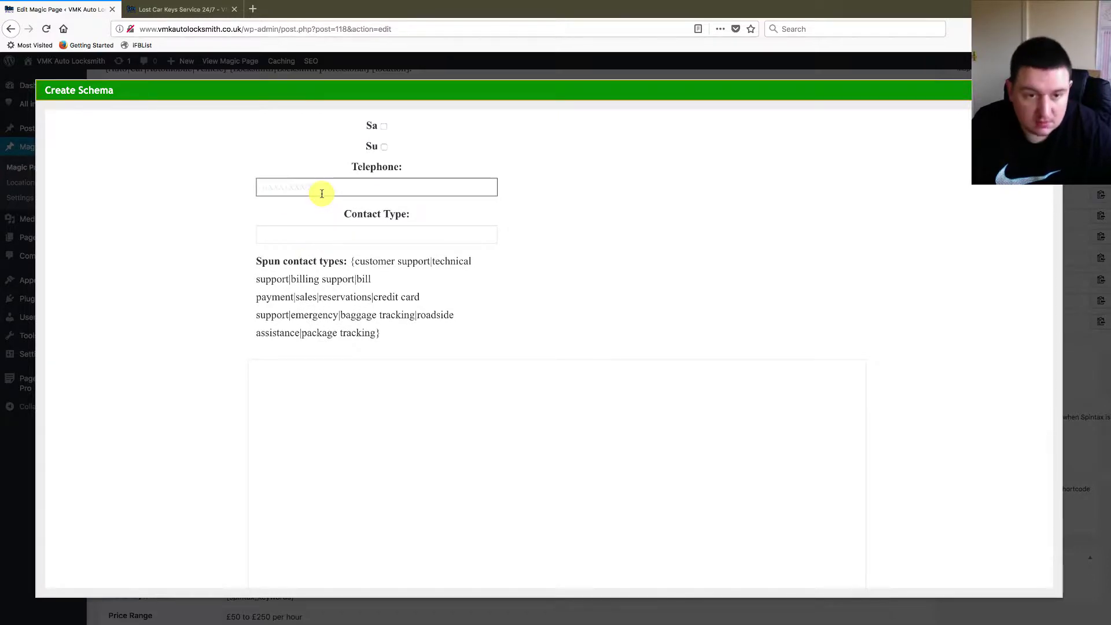
pyautogui.scroll(15, 499, 249)
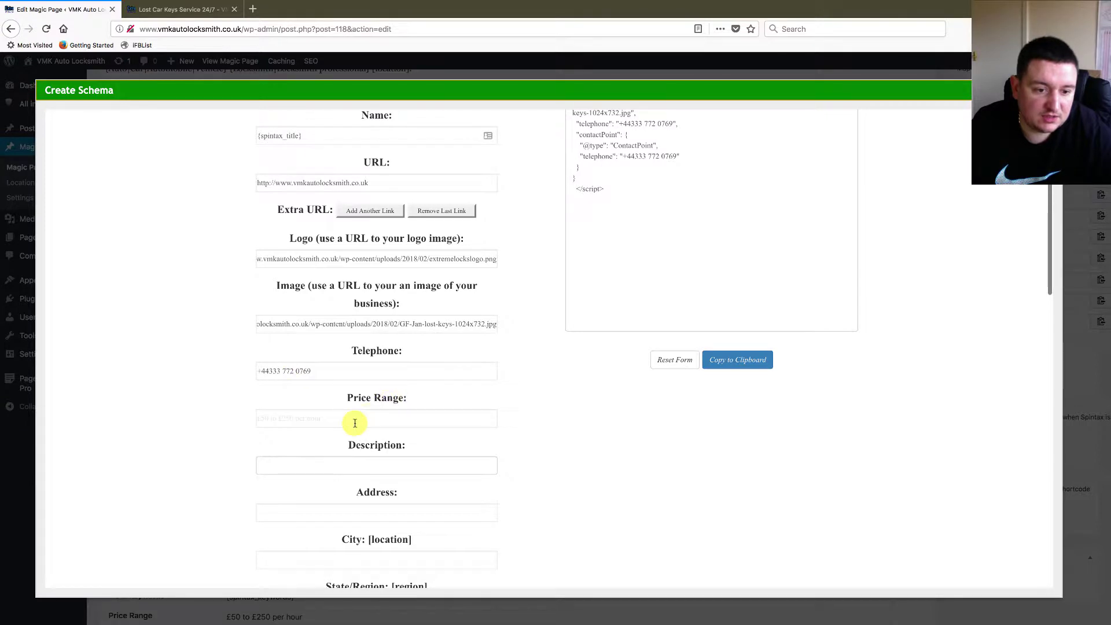
# - Enter the price range '£50 to £250 per hour', replacing the # signs with £
pyautogui.click(355, 423)
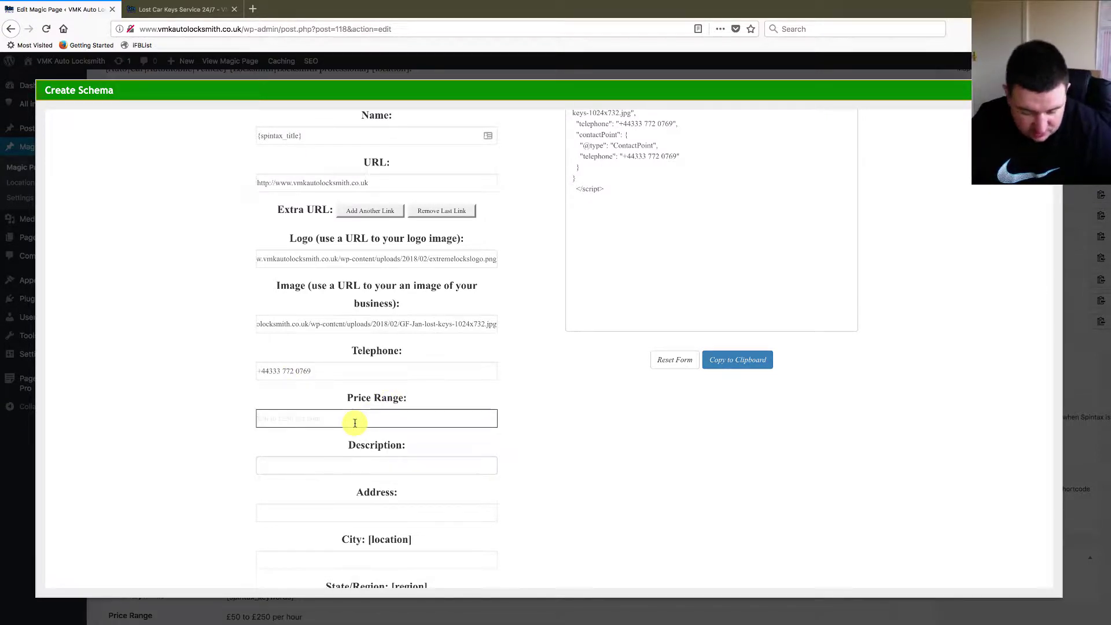
pyautogui.write('#50 to #250 per hour')
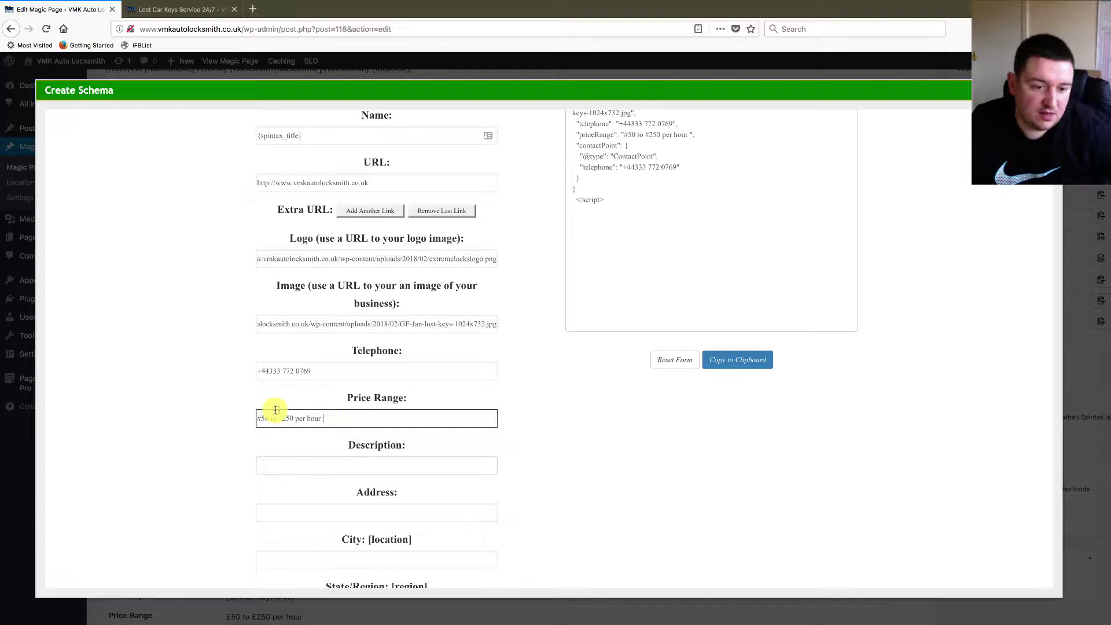
pyautogui.press('BackSpace')
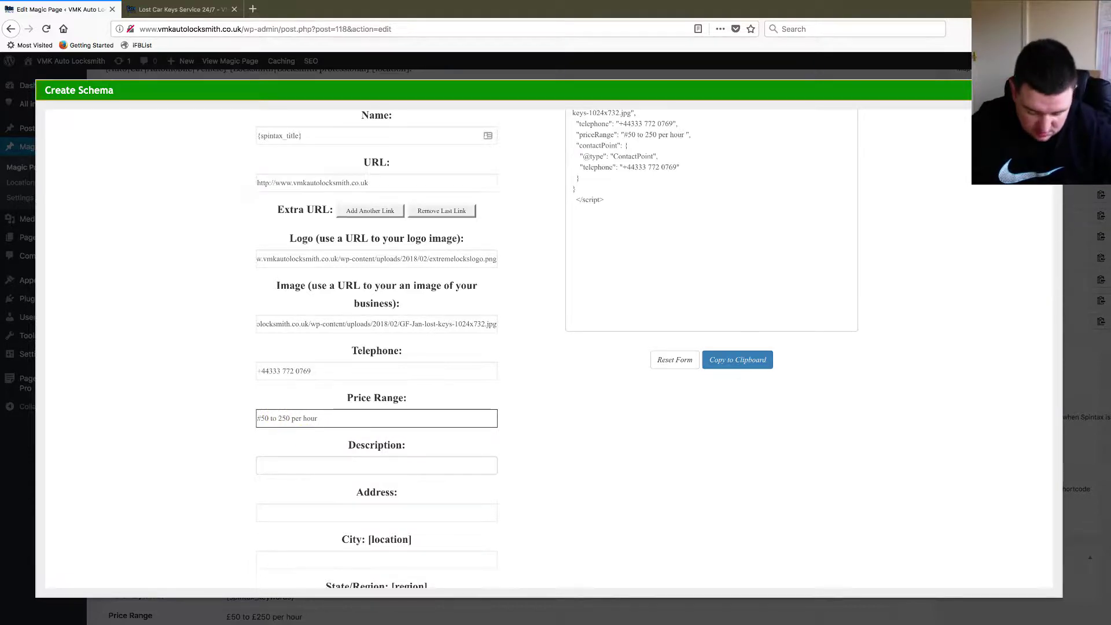
pyautogui.click(273, 418)
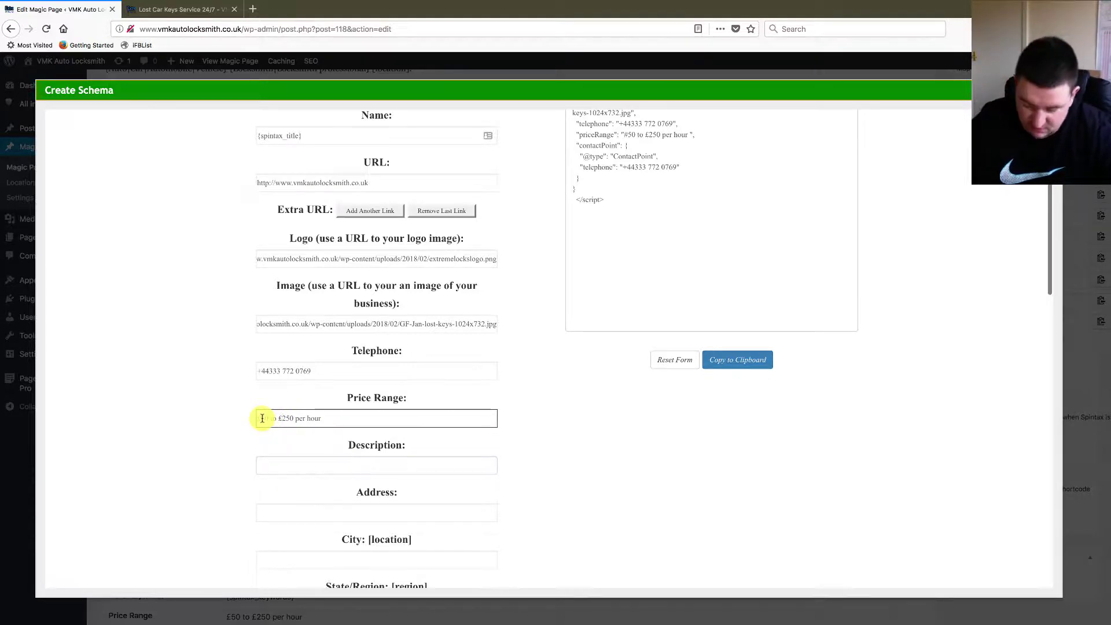
pyautogui.press('BackSpace')
pyautogui.write('£')
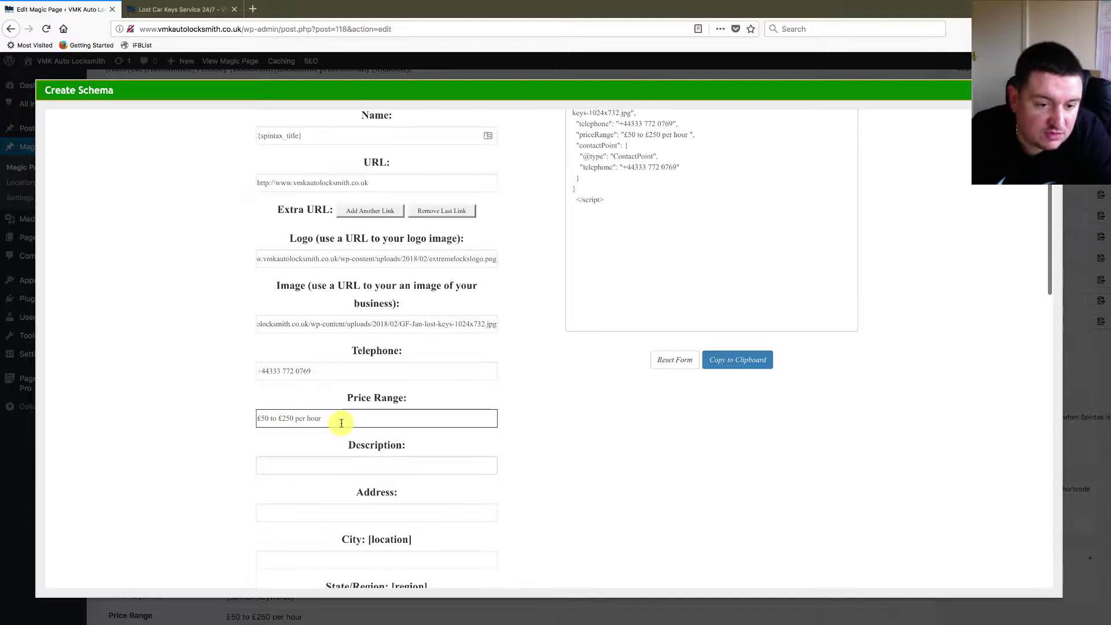
pyautogui.click(362, 464)
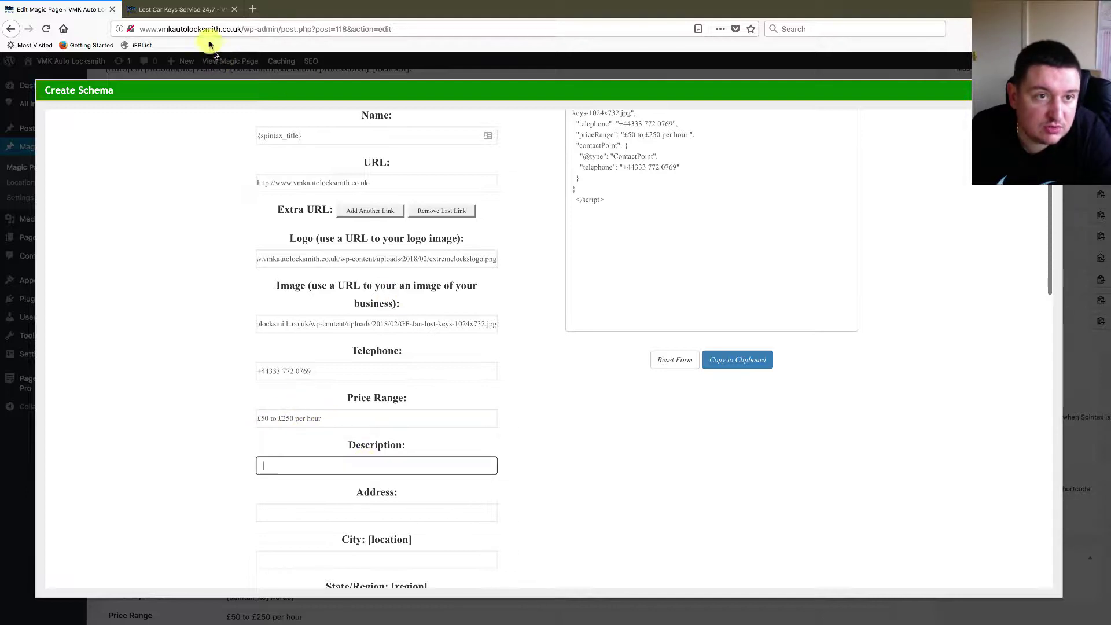
# - From the live Manchester page, open its Magic Page and copy the {spintax_description} shortcode
pyautogui.click(190, 11)
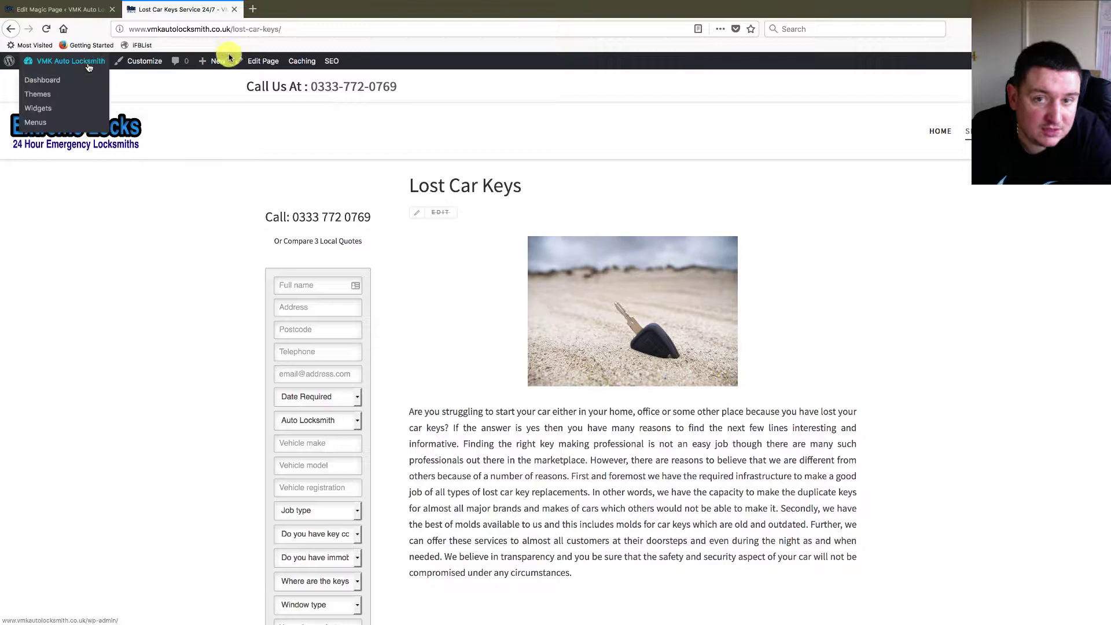
pyautogui.moveTo(978, 130)
pyautogui.click(1004, 232)
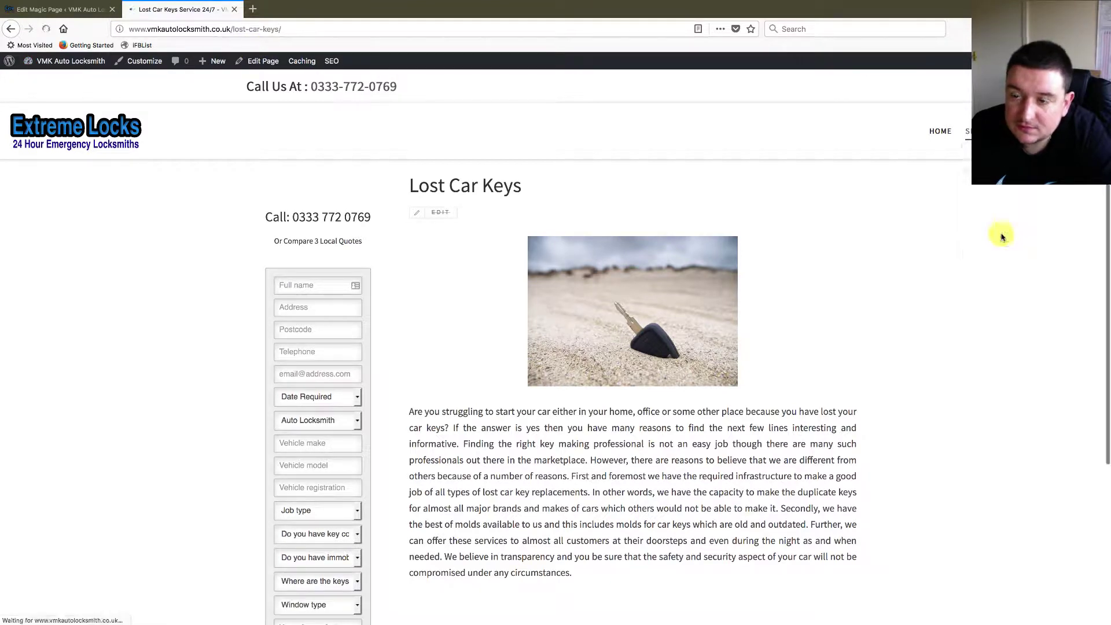
pyautogui.click(272, 61)
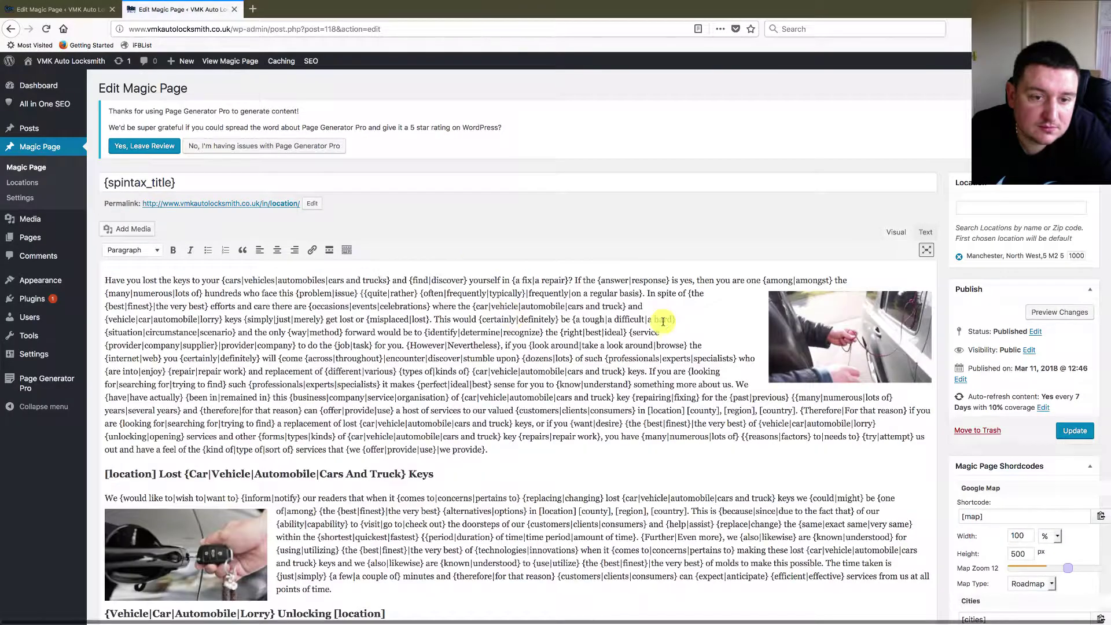
pyautogui.scroll(-15, 663, 322)
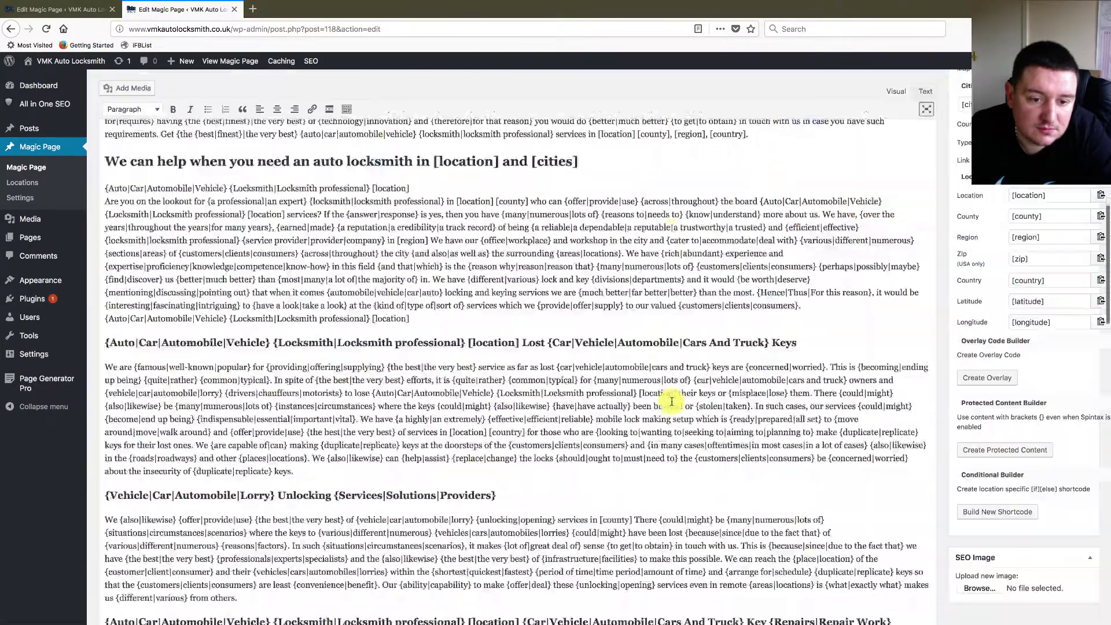
pyautogui.scroll(-15, 669, 402)
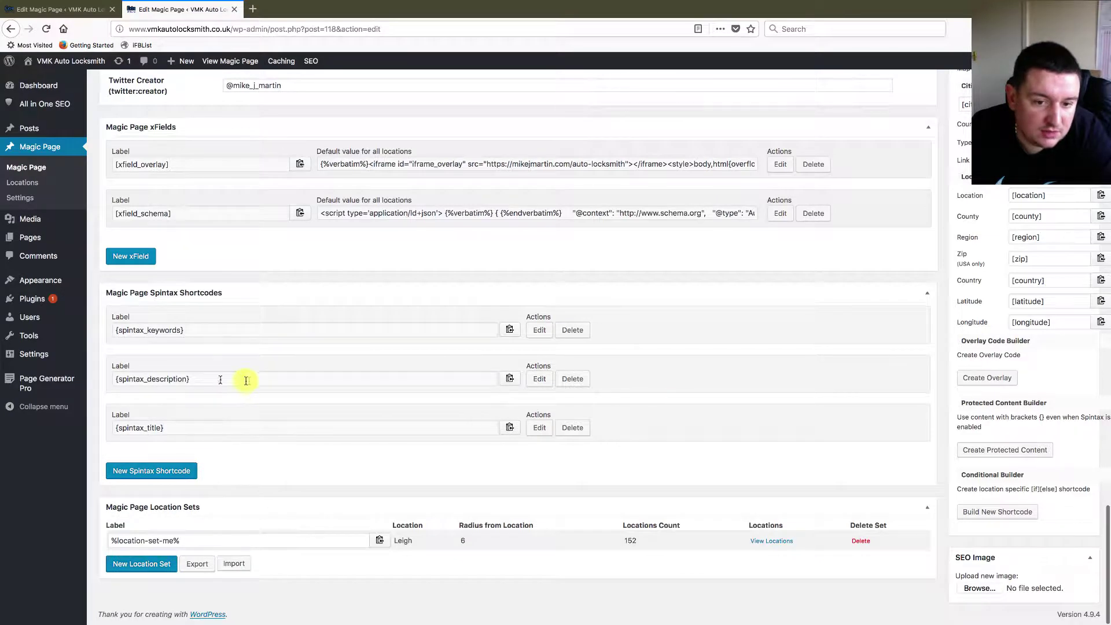
pyautogui.click(510, 379)
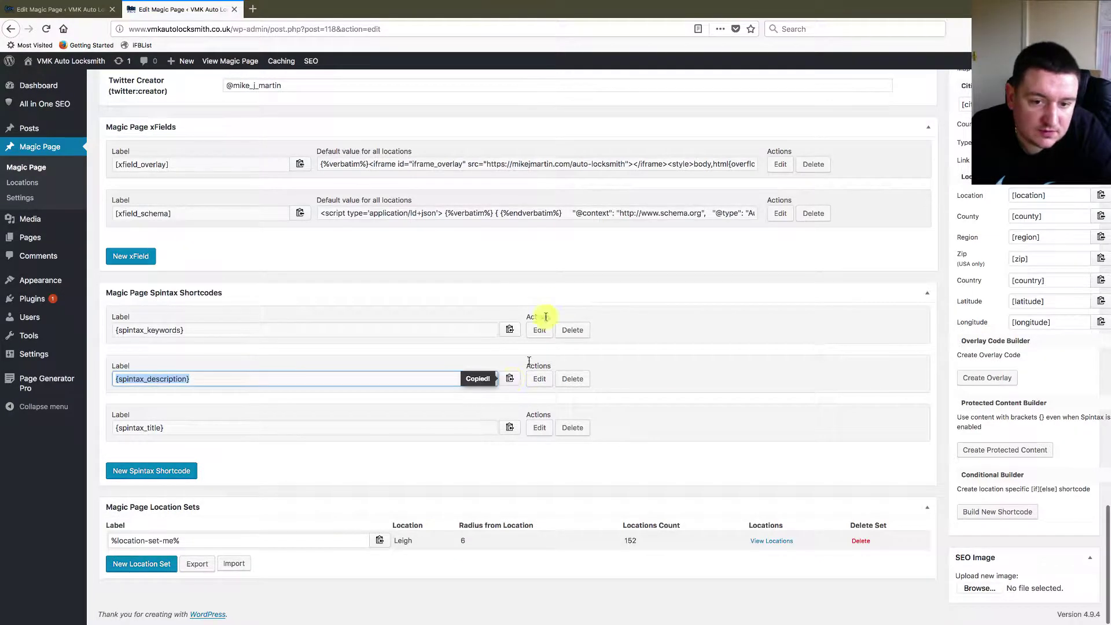
pyautogui.click(540, 380)
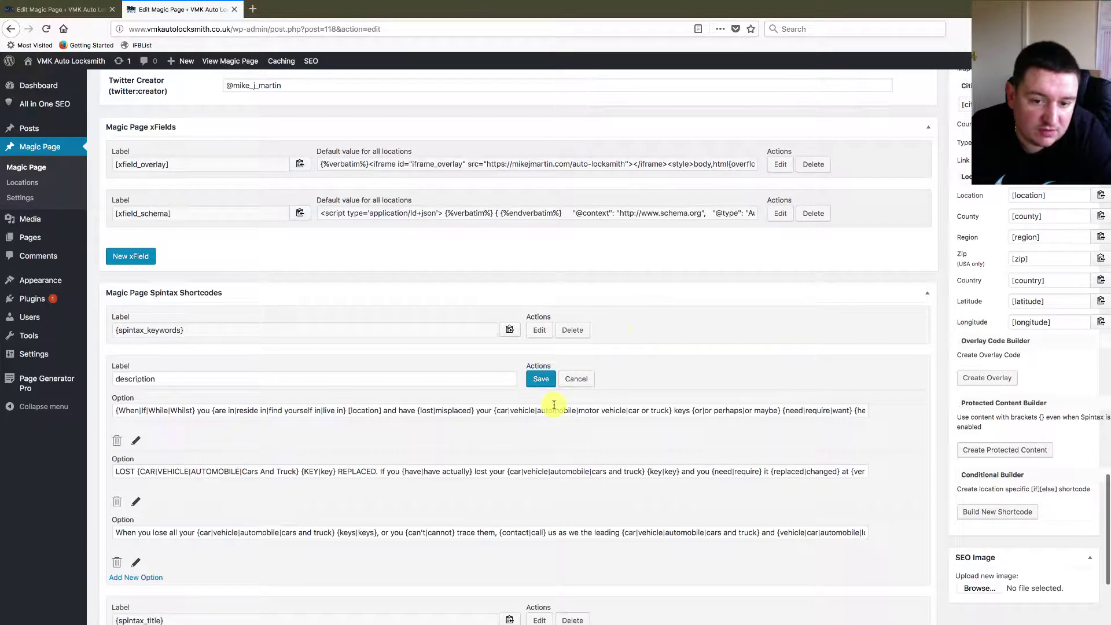
# - Paste {spintax_description} into the schema's Description field
pyautogui.click(58, 9)
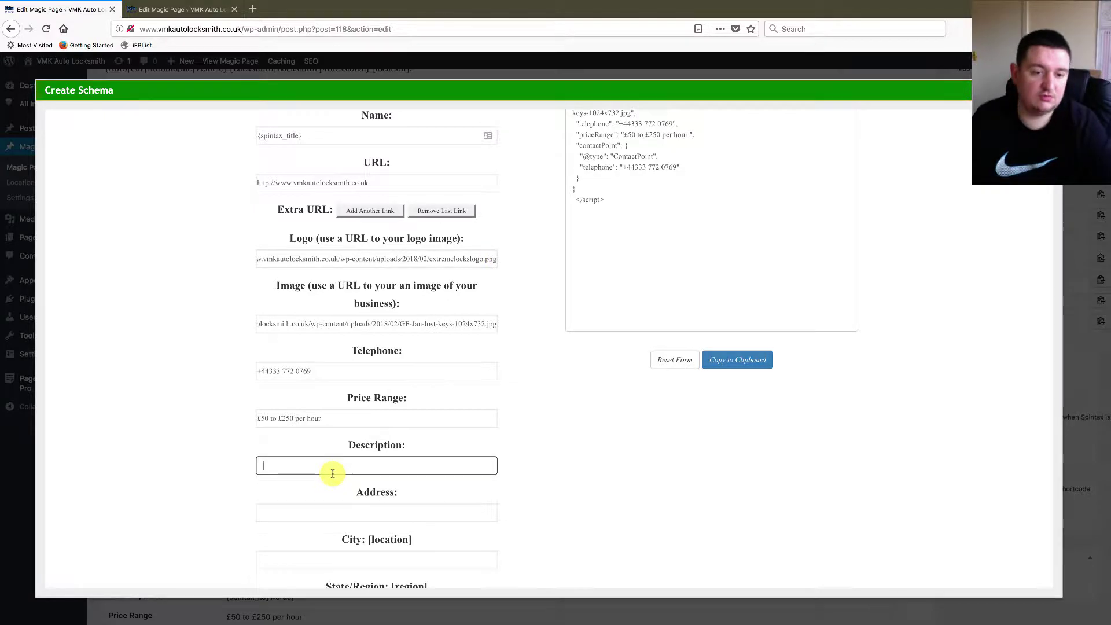
pyautogui.hotkey('ctrl', 'v')
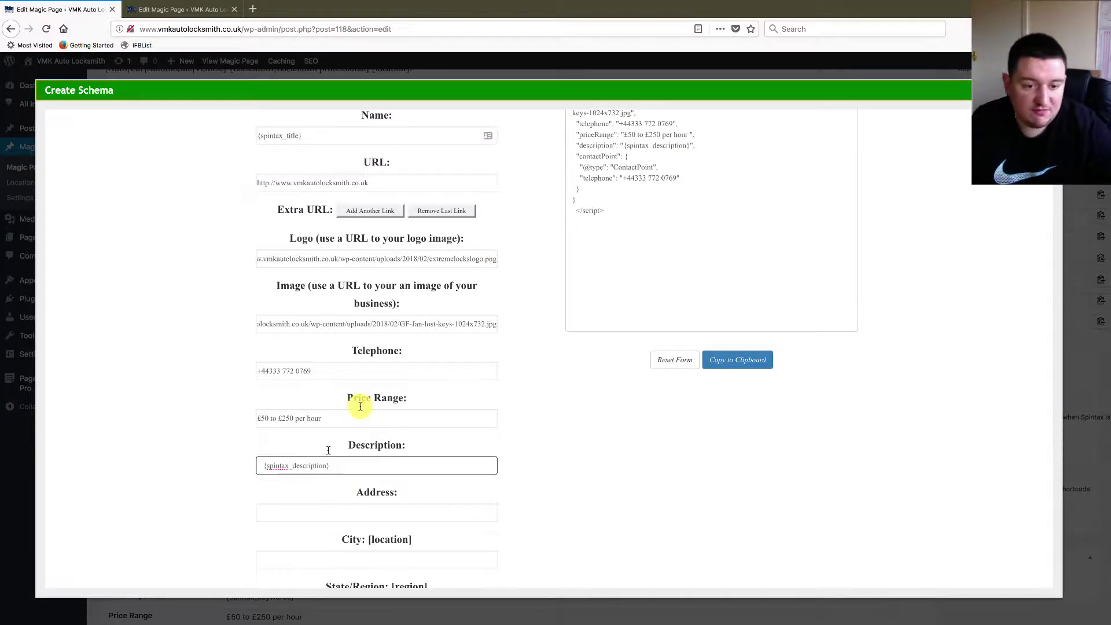
pyautogui.click(706, 489)
pyautogui.scroll(-1, 600, 452)
pyautogui.scroll(-3, 600, 451)
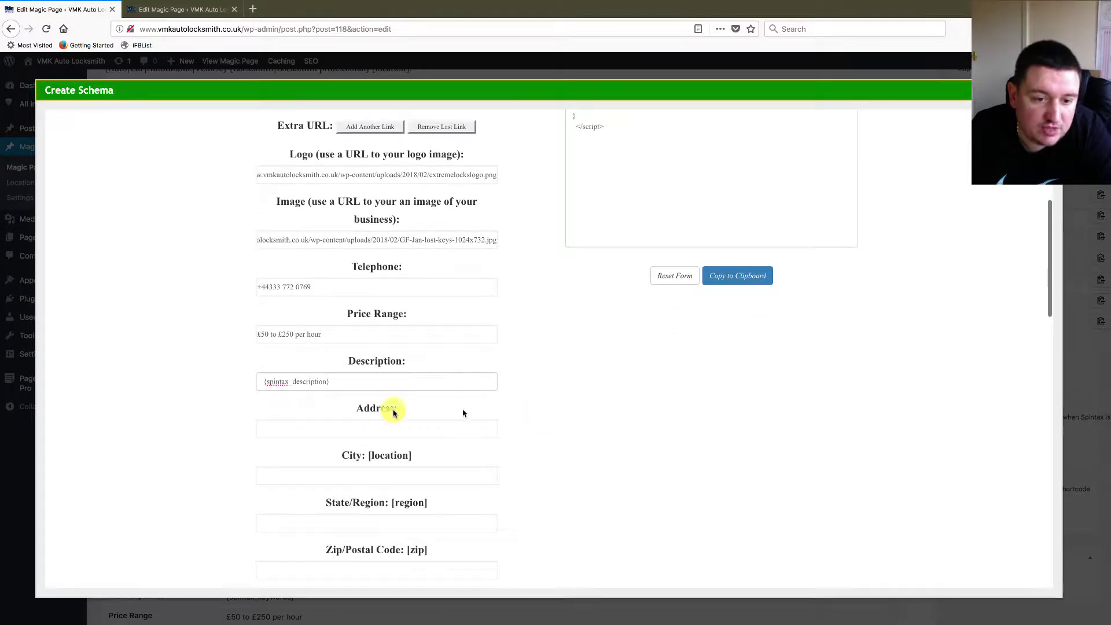
pyautogui.click(335, 427)
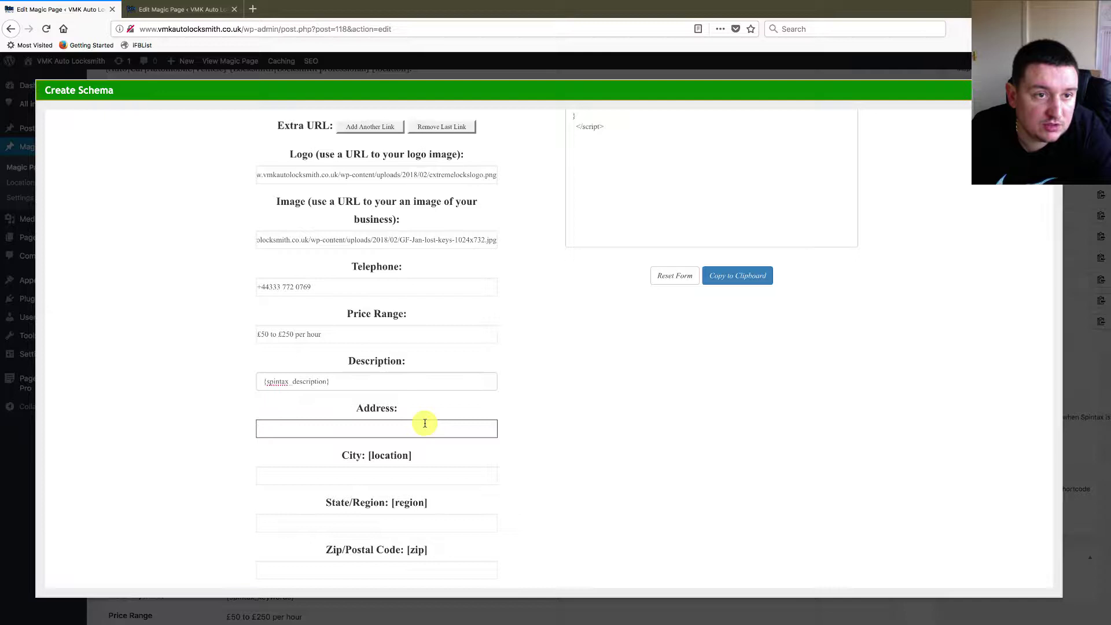
# - Load getspintax.net in a new browser tab and ready its Paste Text to Spin box
pyautogui.click(252, 8)
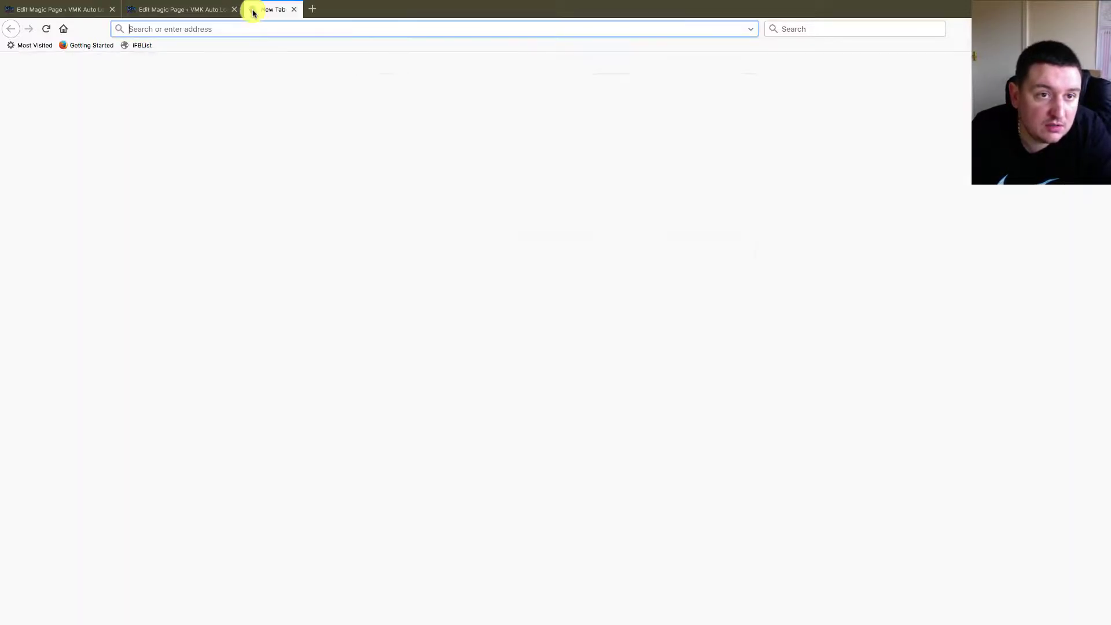
pyautogui.write('get')
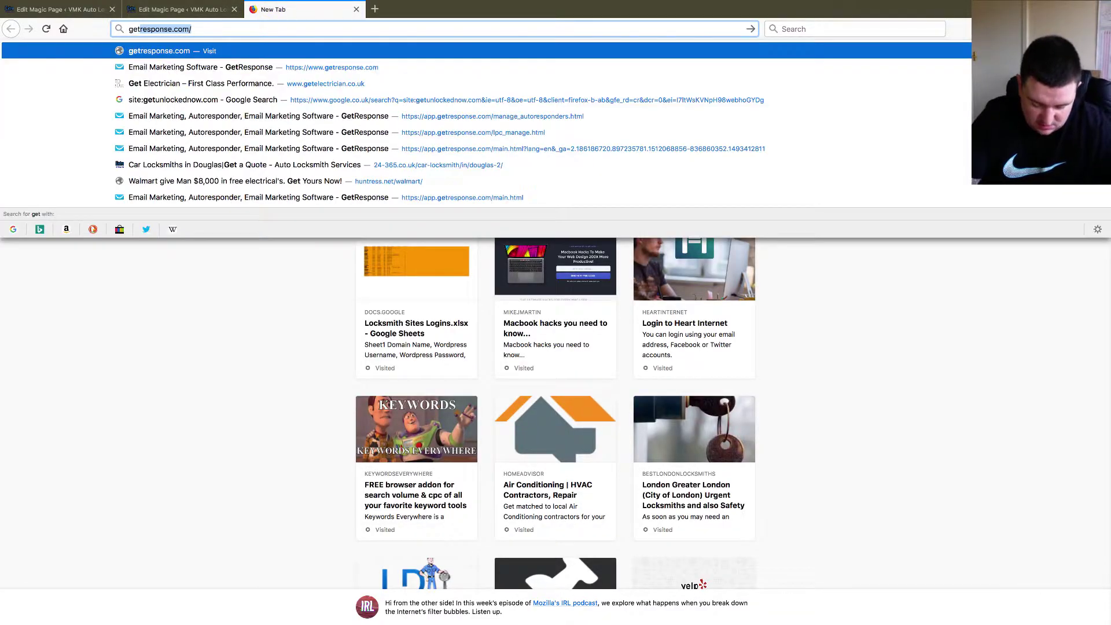
pyautogui.write('spintax.')
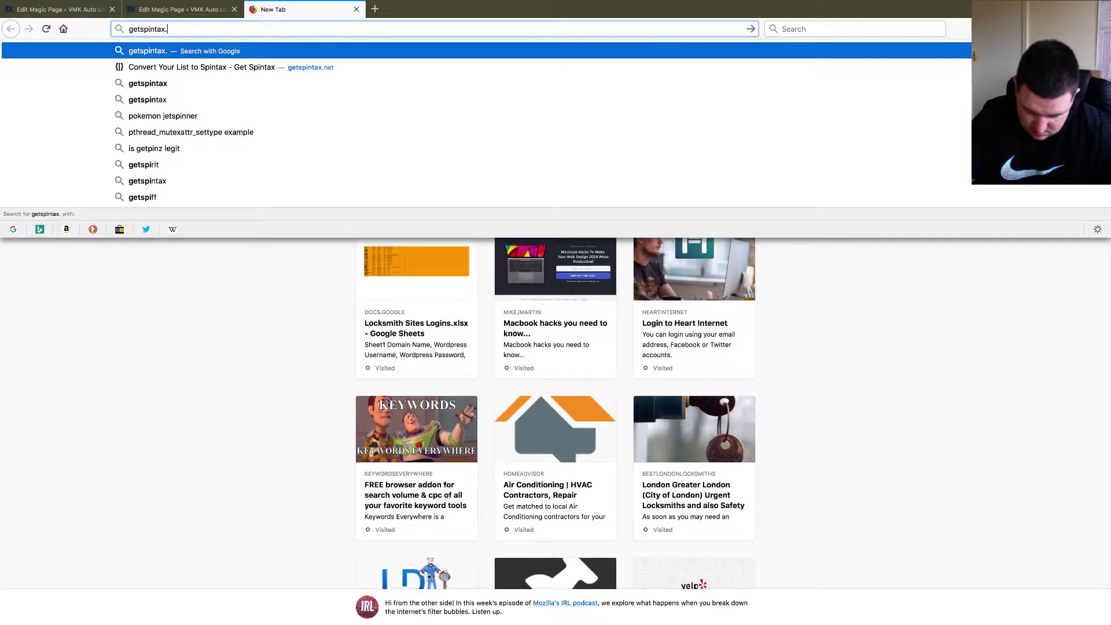
pyautogui.write('net')
pyautogui.press('Return')
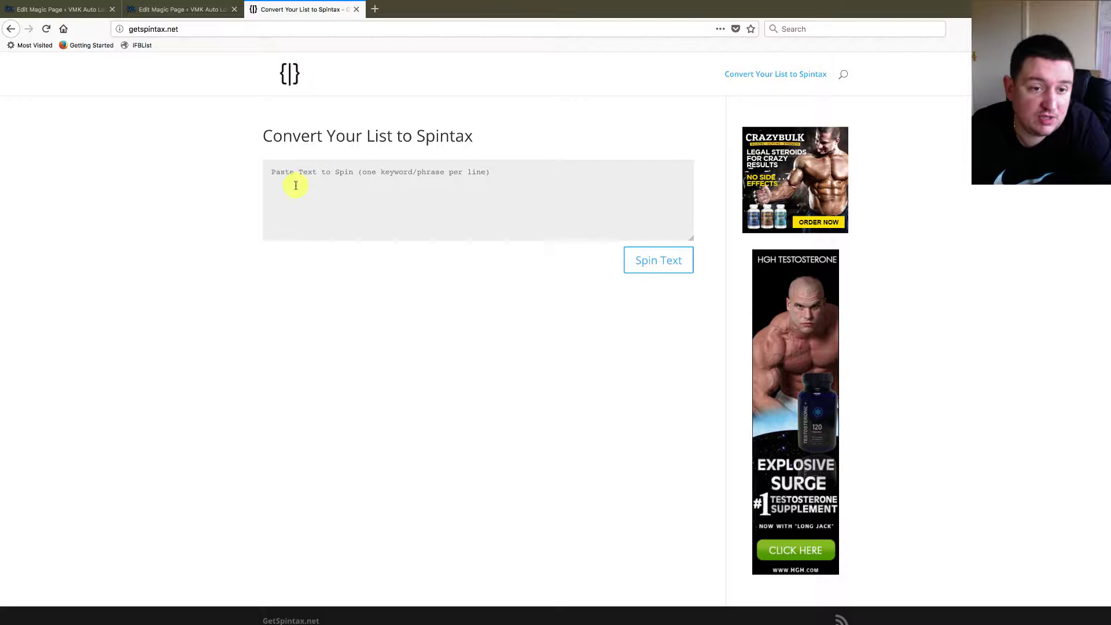
pyautogui.click(271, 174)
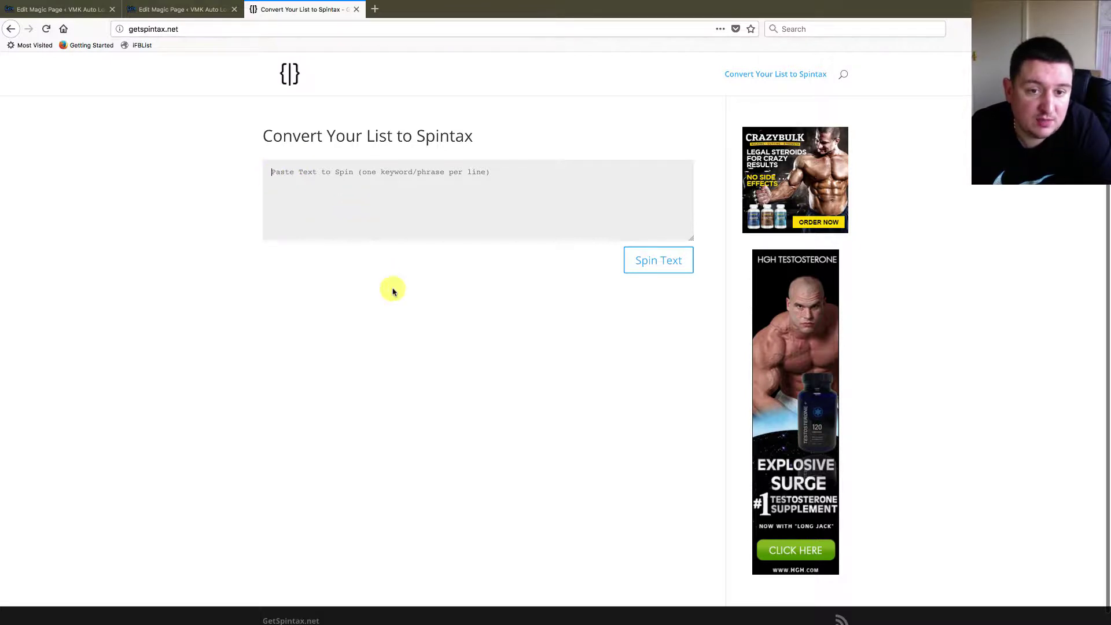
pyautogui.hotkey('ctrl', 'Right')
# - Open 'json schema for local business' in Textastic and select the spun streetAddress on line 25
pyautogui.scroll(-5, 372, 244)
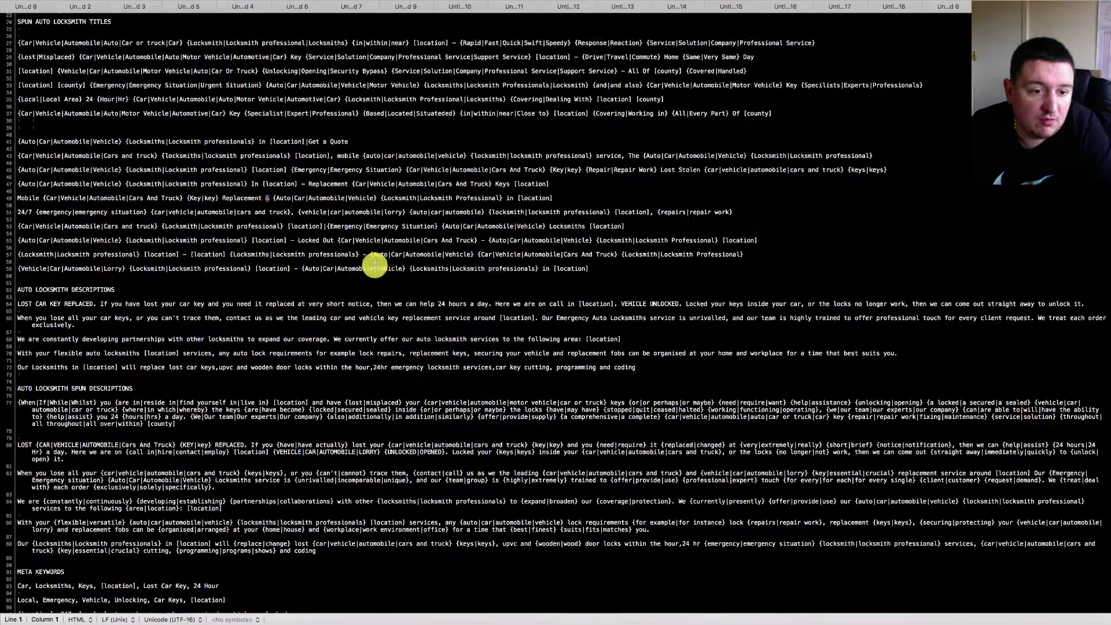
pyautogui.scroll(3, 374, 265)
pyautogui.click(80, 6)
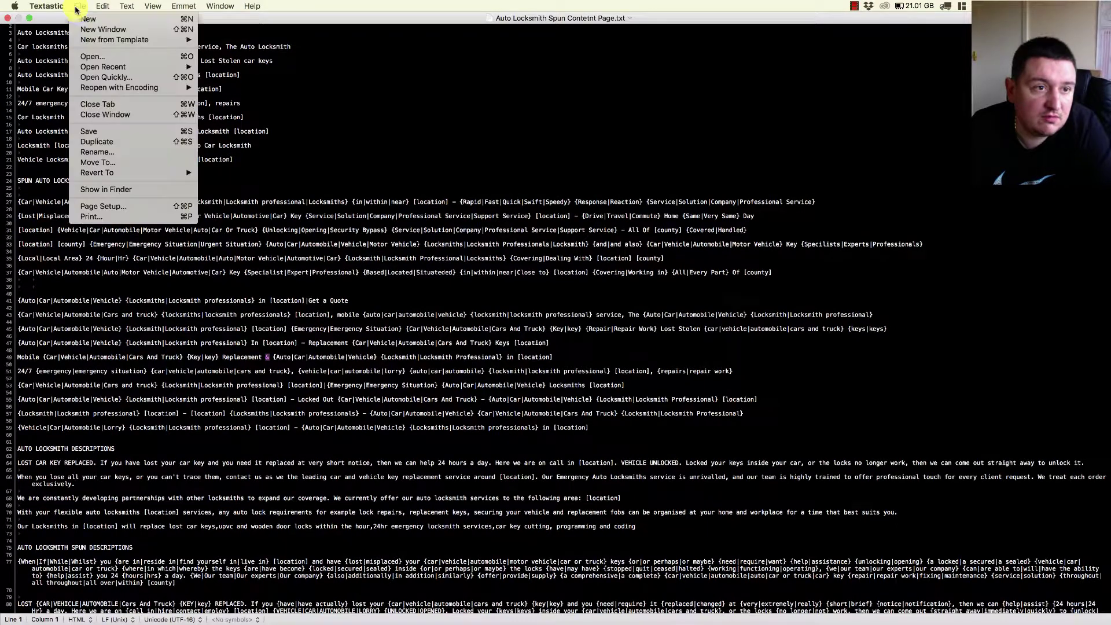
pyautogui.click(93, 56)
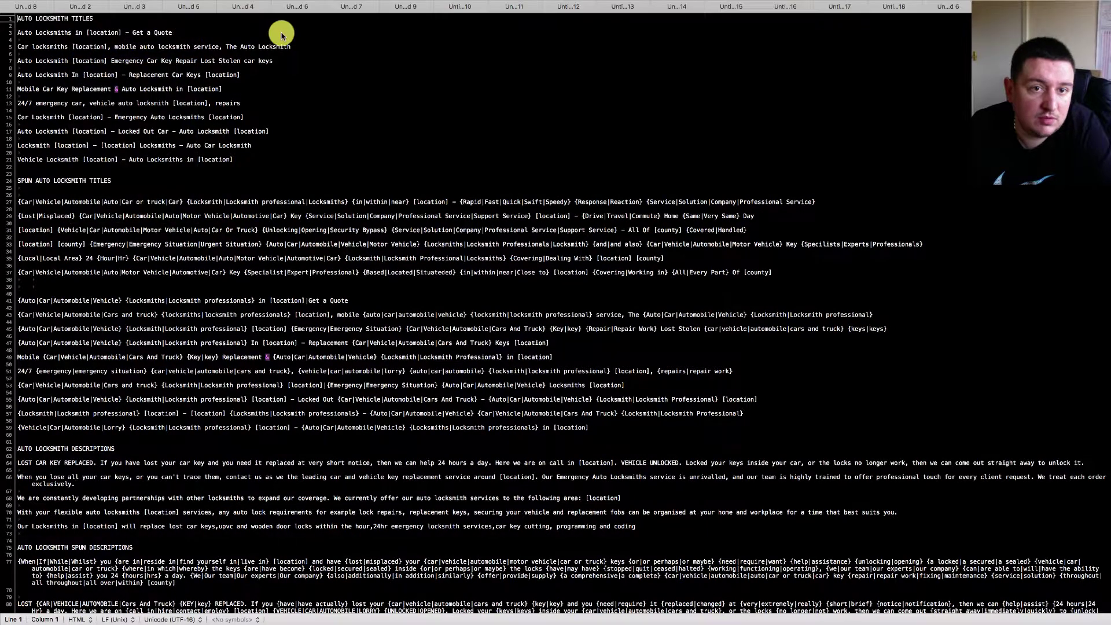
pyautogui.doubleClick(478, 128)
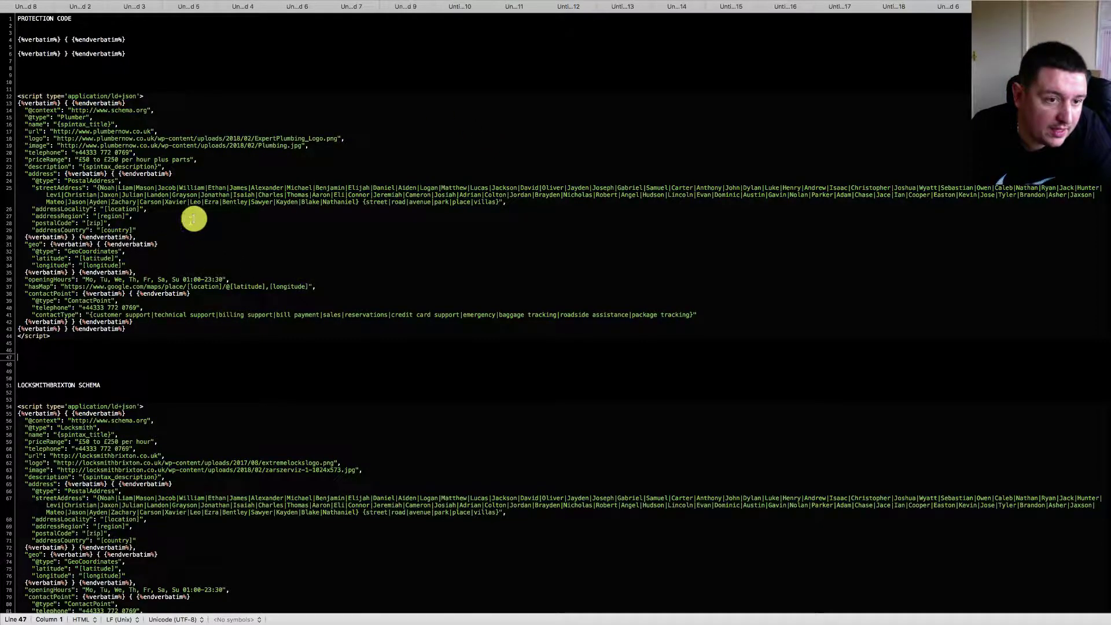
pyautogui.moveTo(98, 187); pyautogui.dragTo(498, 204)
pyautogui.press('super+c')
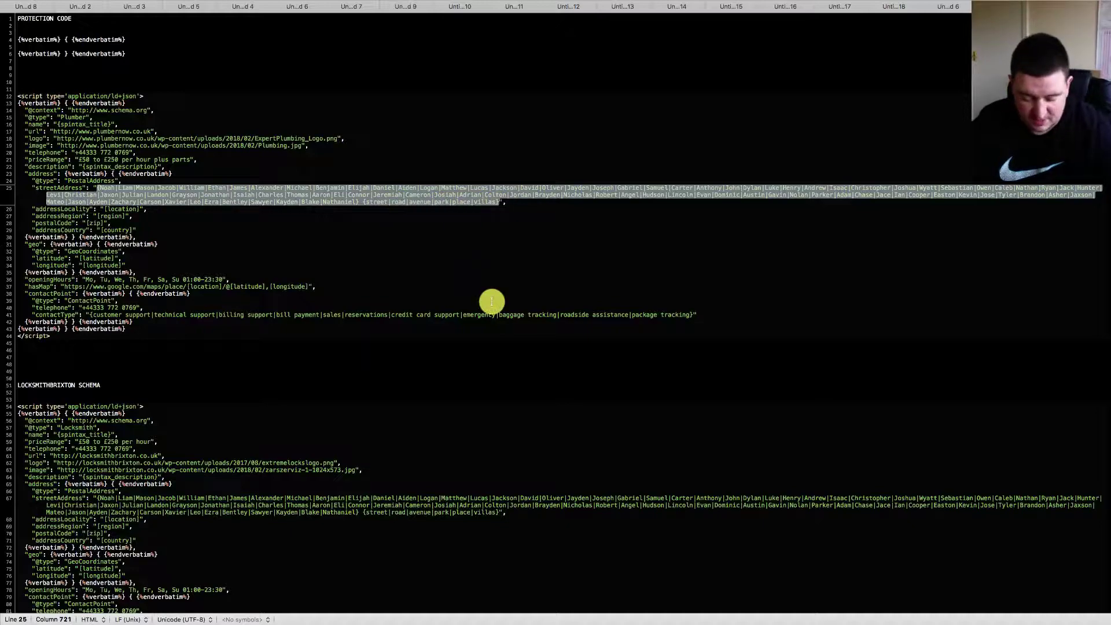
pyautogui.hotkey('ctrl', 'Left')
pyautogui.hotkey('ctrl', 'Left')
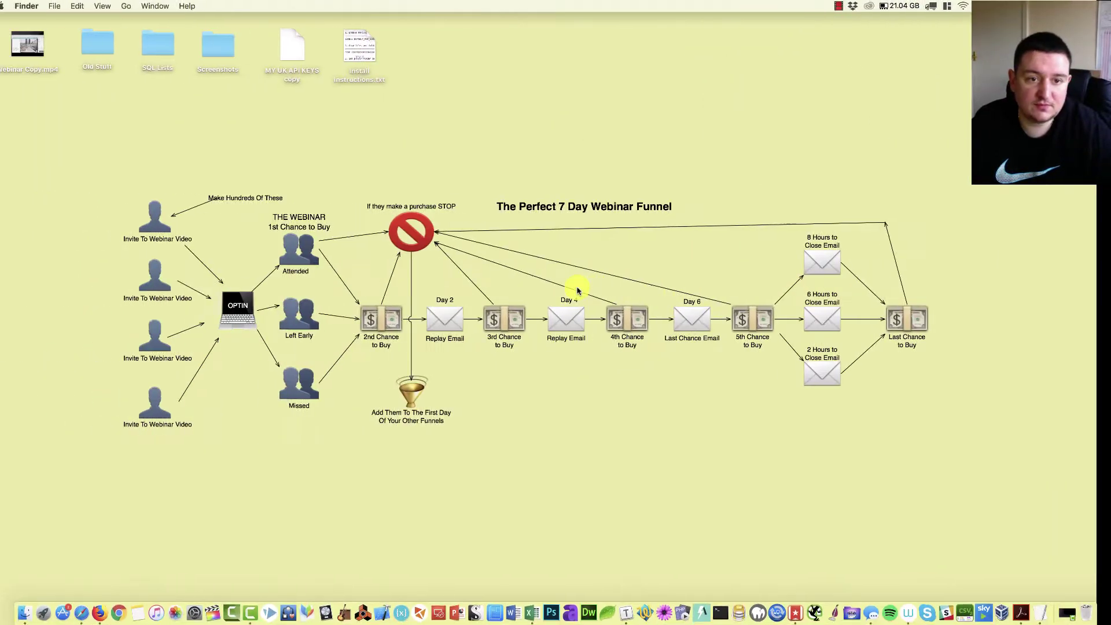
pyautogui.hotkey('ctrl', 'Right')
# - Paste the spintax street list into the schema's Address field
pyautogui.click(71, 11)
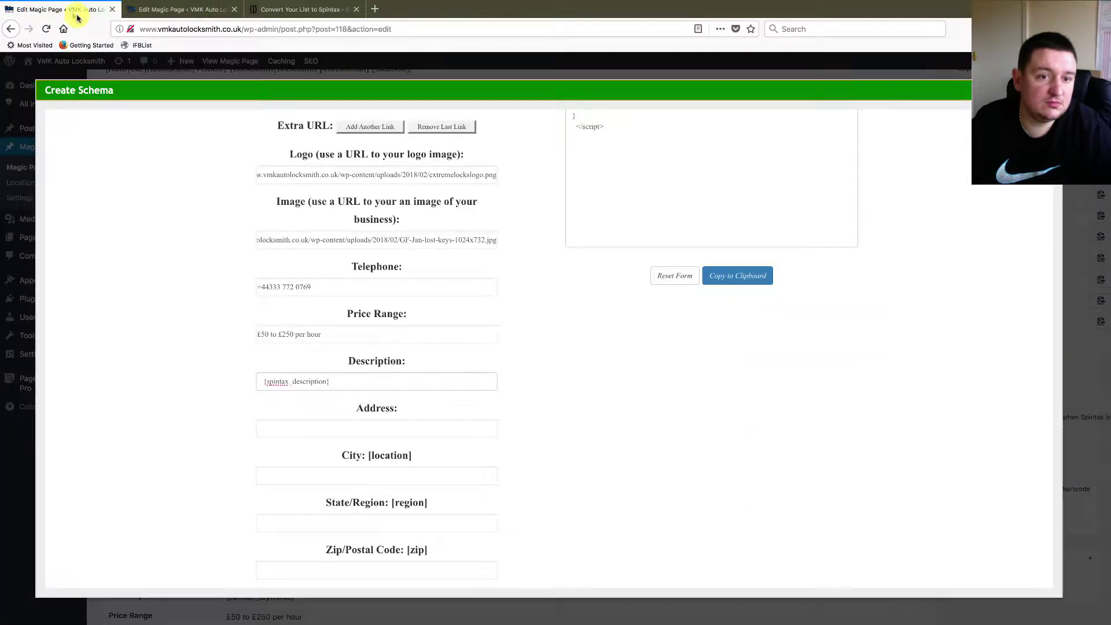
pyautogui.press('Tab')
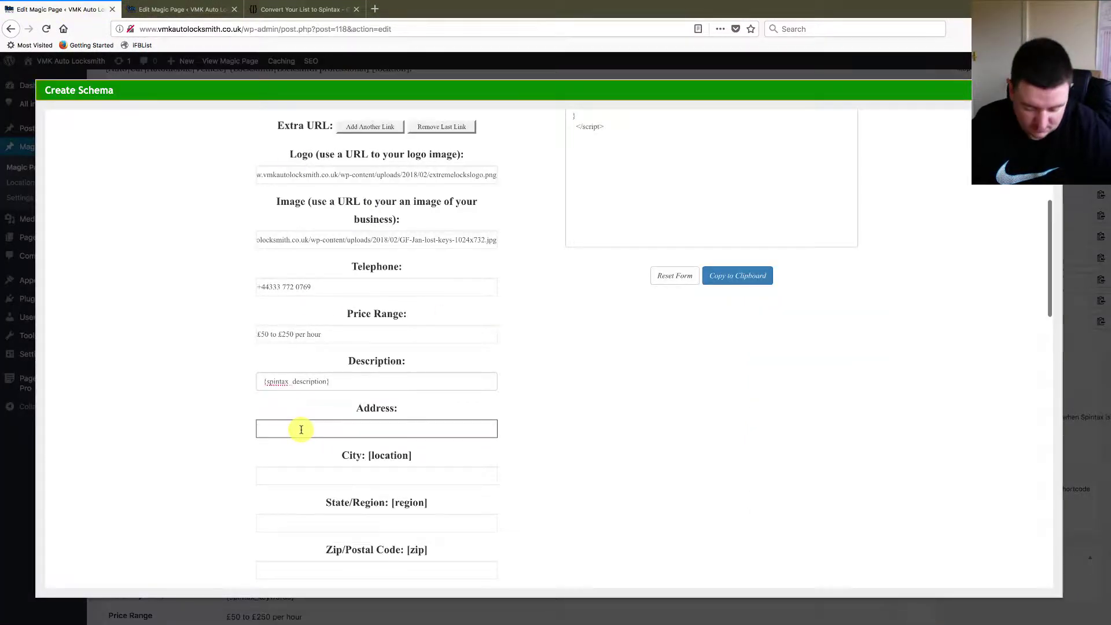
pyautogui.press('super+v')
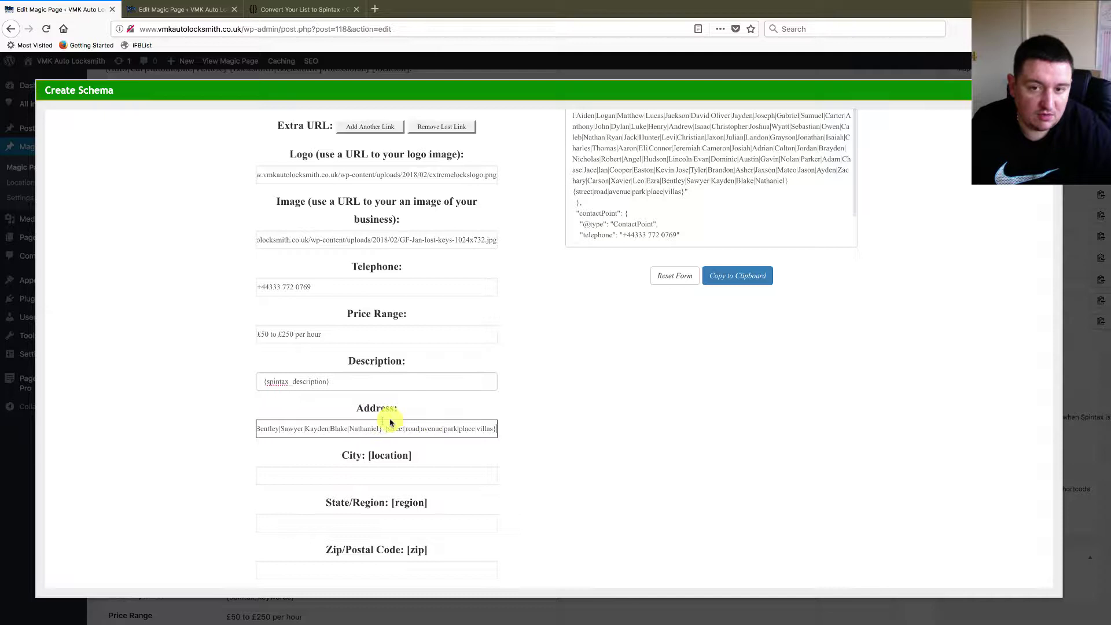
pyautogui.scroll(2, 738, 234)
pyautogui.scroll(-4, 588, 441)
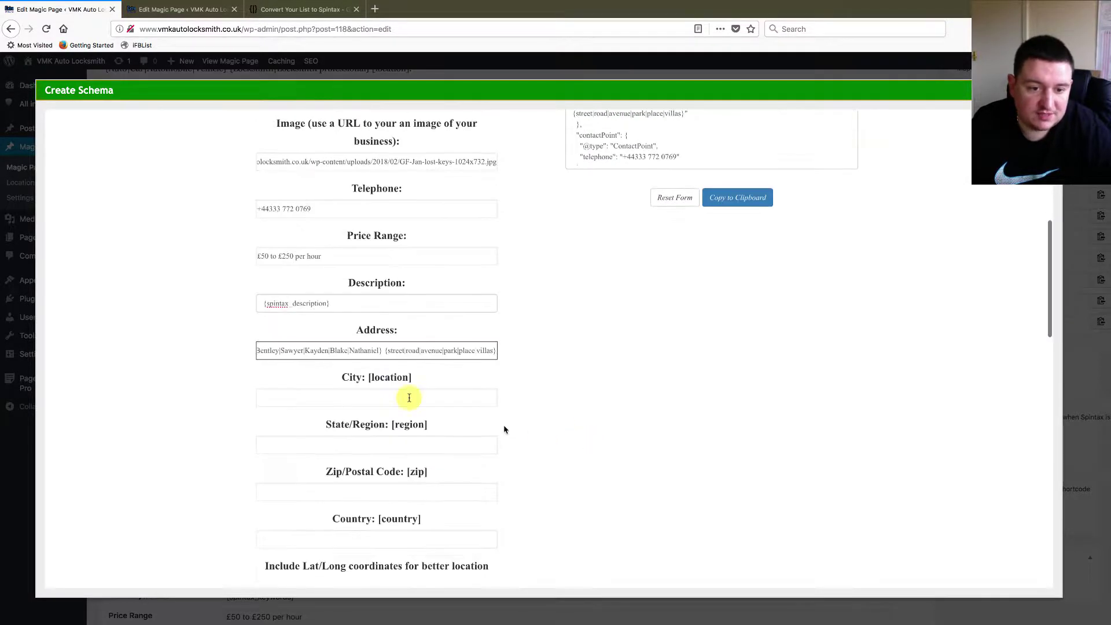
# - Fill City, State/Region and Zip/Postal Code with [location], [region] and [zip]
pyautogui.moveTo(368, 381); pyautogui.dragTo(385, 401)
pyautogui.hotkey('ctrl', 'c')
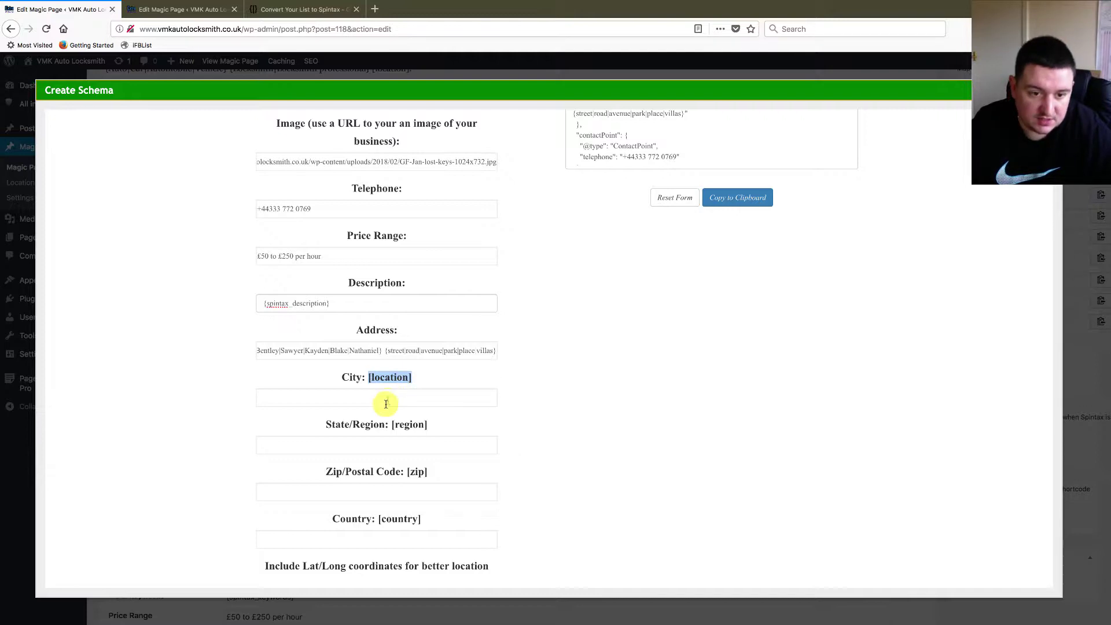
pyautogui.click(386, 404)
pyautogui.hotkey('ctrl', 'v')
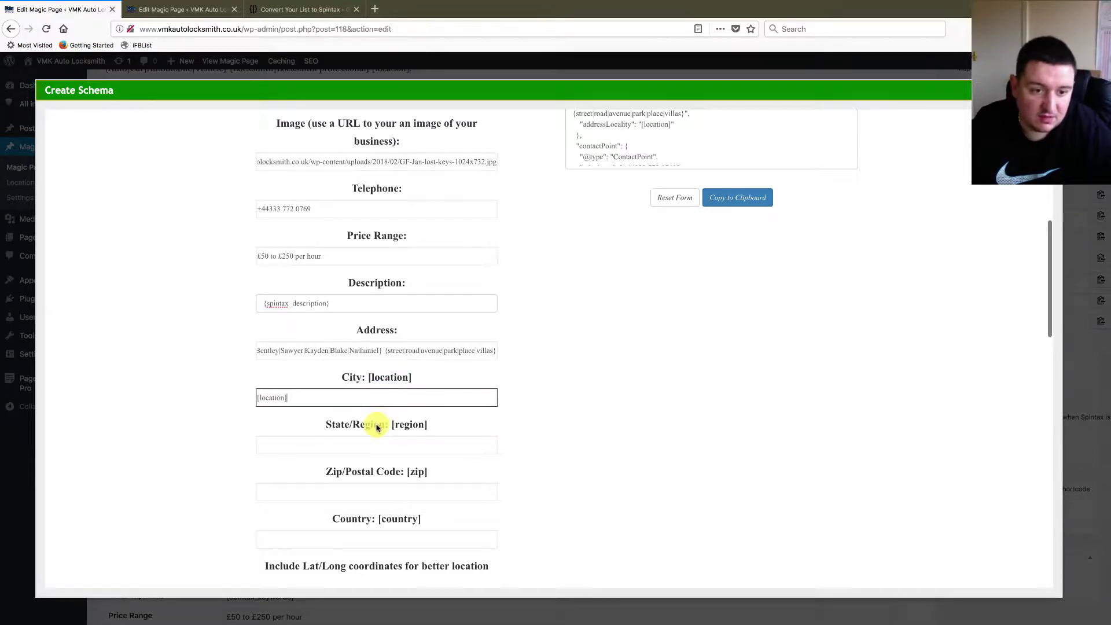
pyautogui.moveTo(392, 427); pyautogui.dragTo(404, 454)
pyautogui.hotkey('ctrl', 'c')
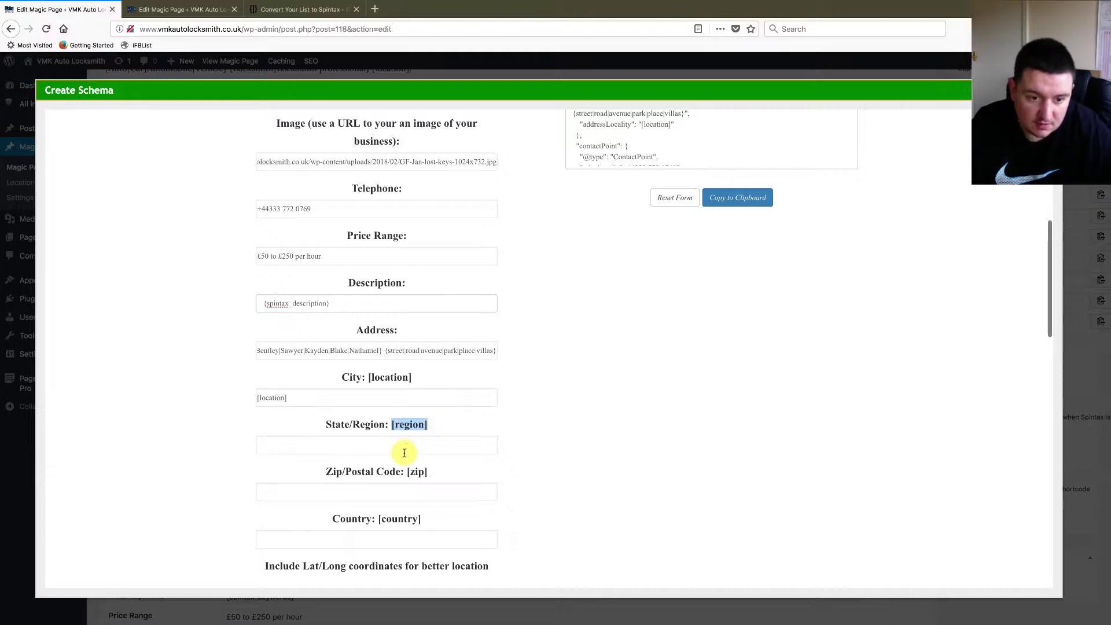
pyautogui.click(404, 453)
pyautogui.hotkey('ctrl', 'v')
pyautogui.scroll(-2, 446, 443)
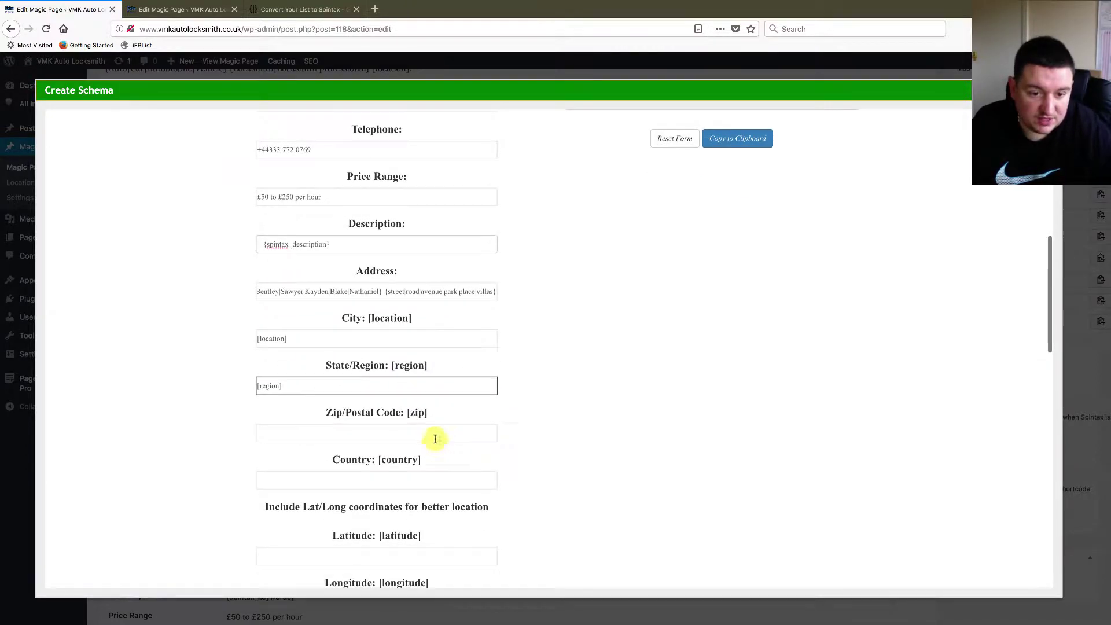
pyautogui.moveTo(406, 413); pyautogui.dragTo(422, 413)
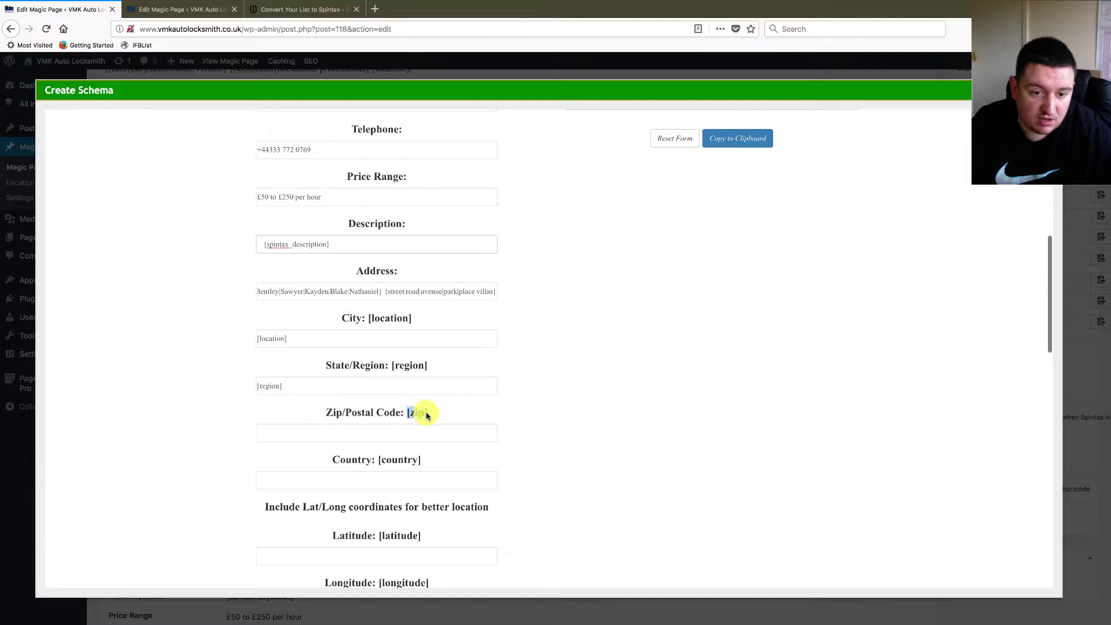
pyautogui.click(404, 433)
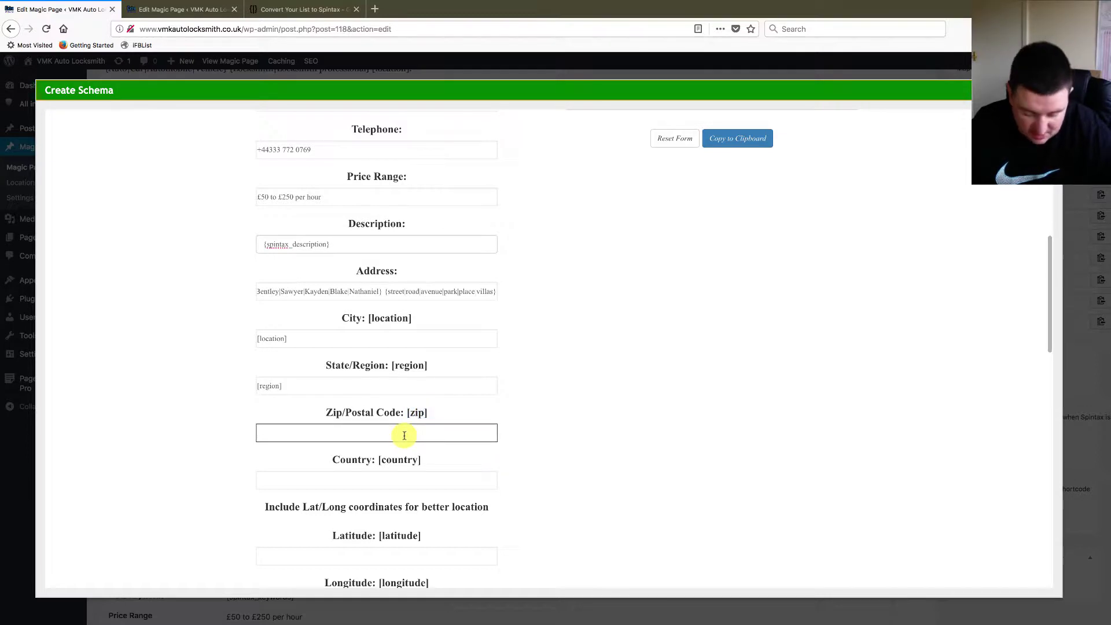
pyautogui.write('[zip]')
# - Fill Country, Latitude and Longitude with [country], [latitude] and [longitude]
pyautogui.scroll(-2, 504, 431)
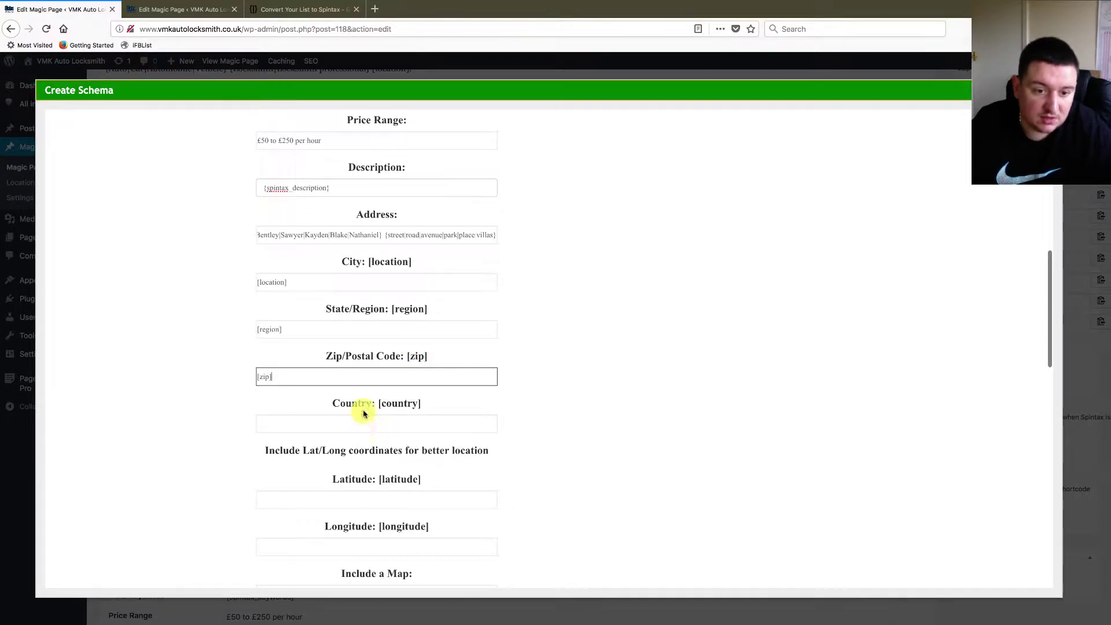
pyautogui.moveTo(380, 405); pyautogui.dragTo(384, 405)
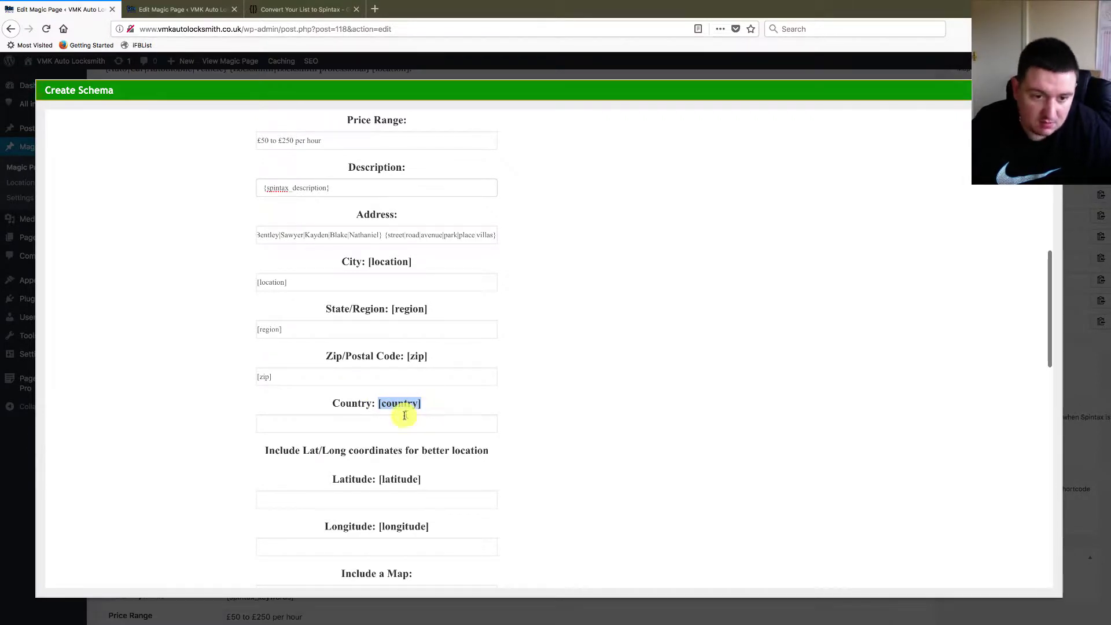
pyautogui.click(389, 425)
pyautogui.write('[country]')
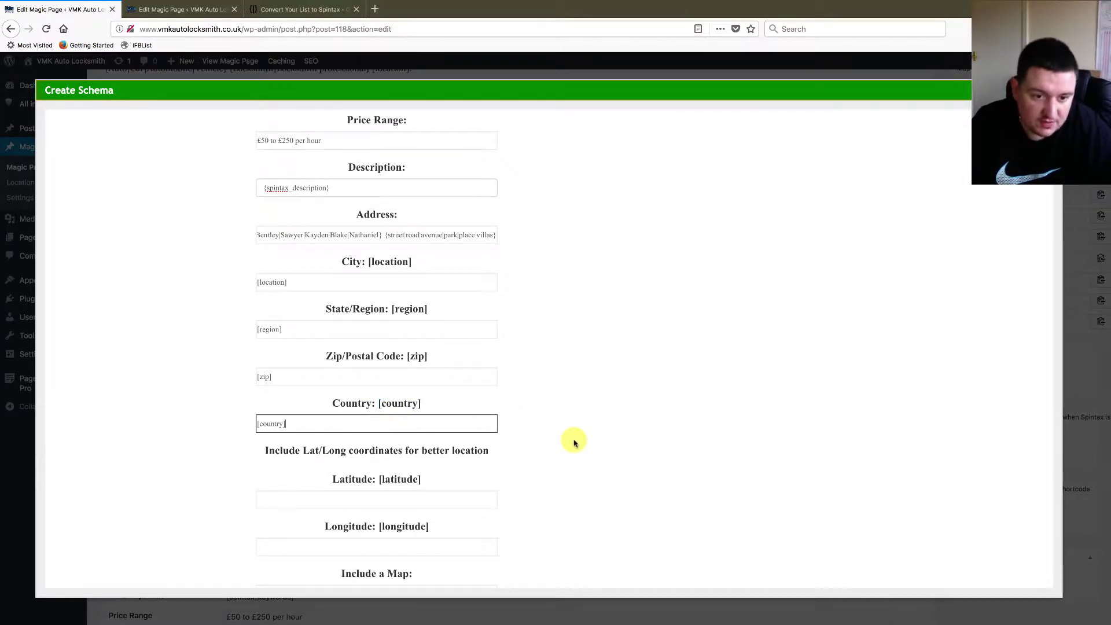
pyautogui.scroll(-4, 573, 439)
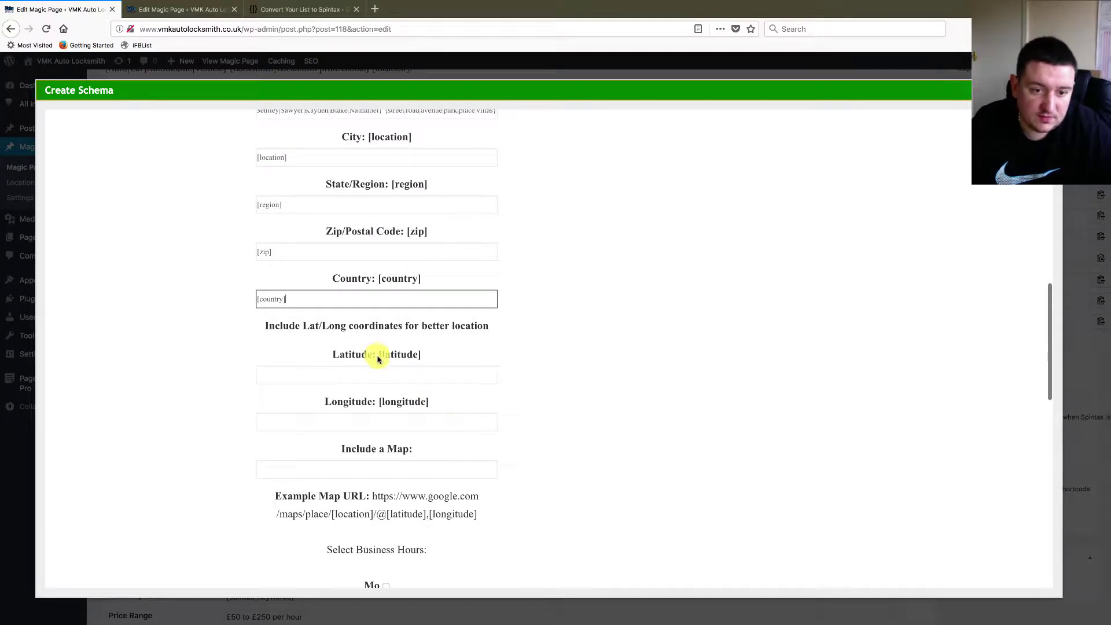
pyautogui.moveTo(377, 359); pyautogui.dragTo(419, 359)
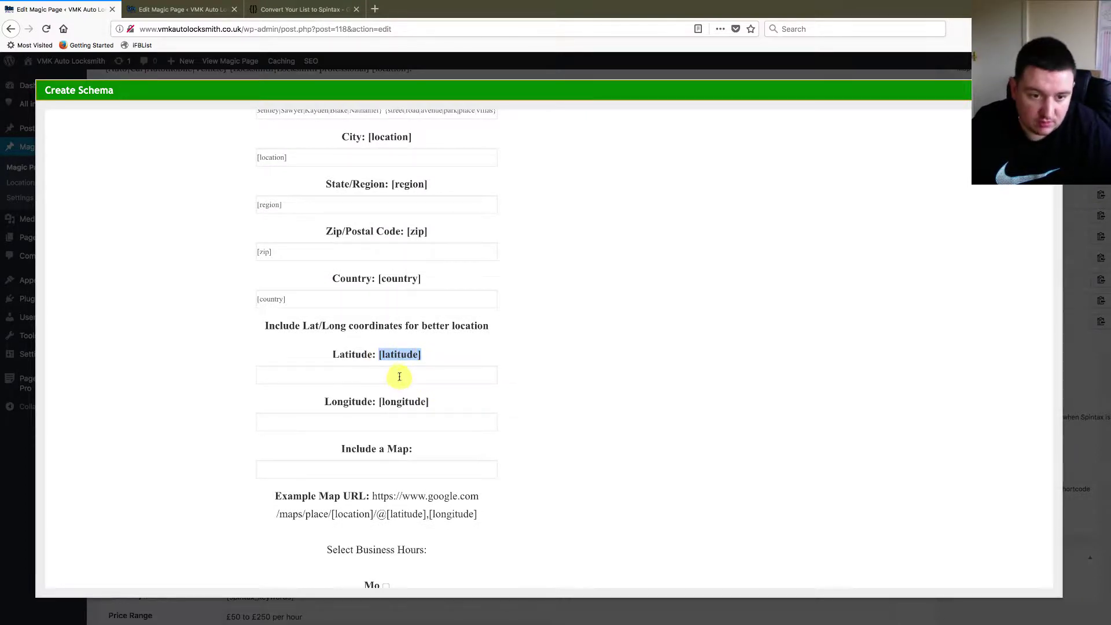
pyautogui.click(399, 377)
pyautogui.write('[latitude]')
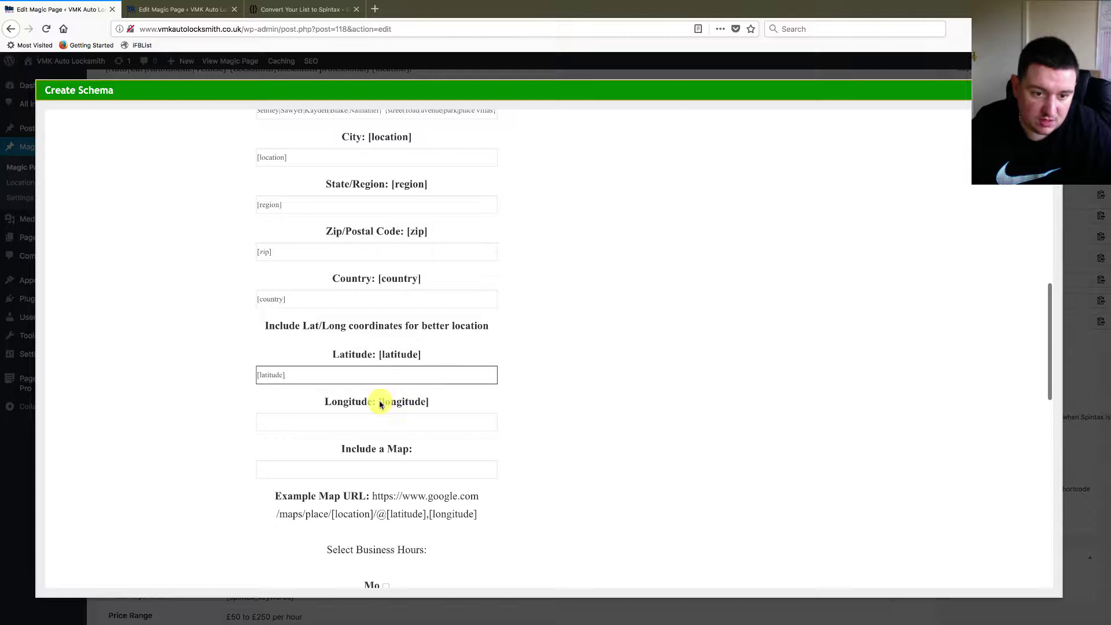
pyautogui.moveTo(379, 404); pyautogui.dragTo(423, 407)
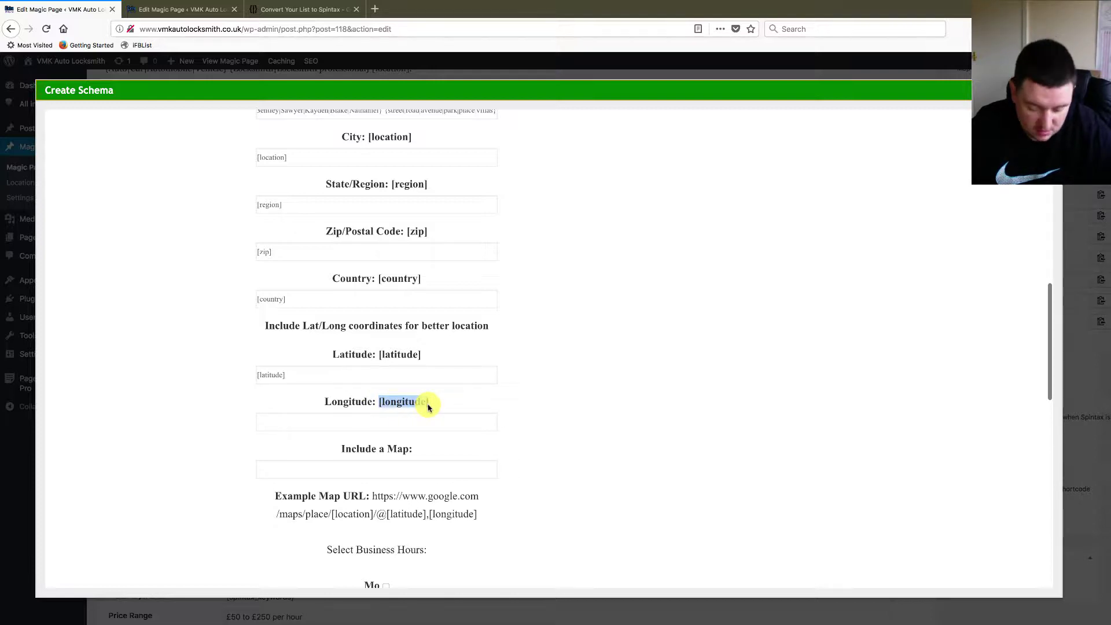
pyautogui.click(409, 422)
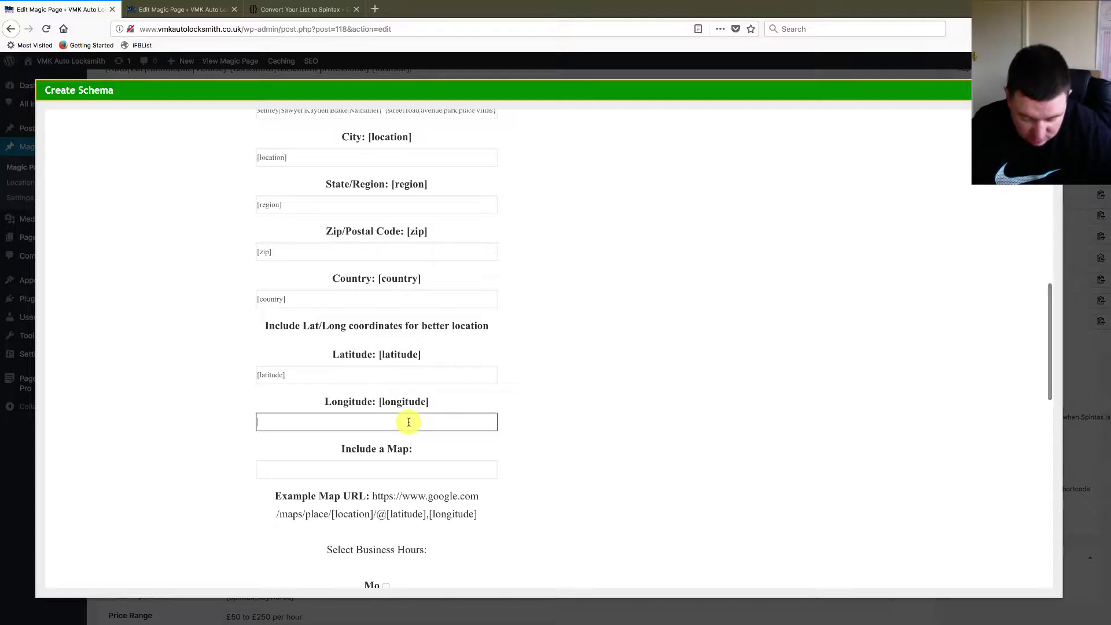
pyautogui.write('[longitude]')
pyautogui.scroll(10, 617, 415)
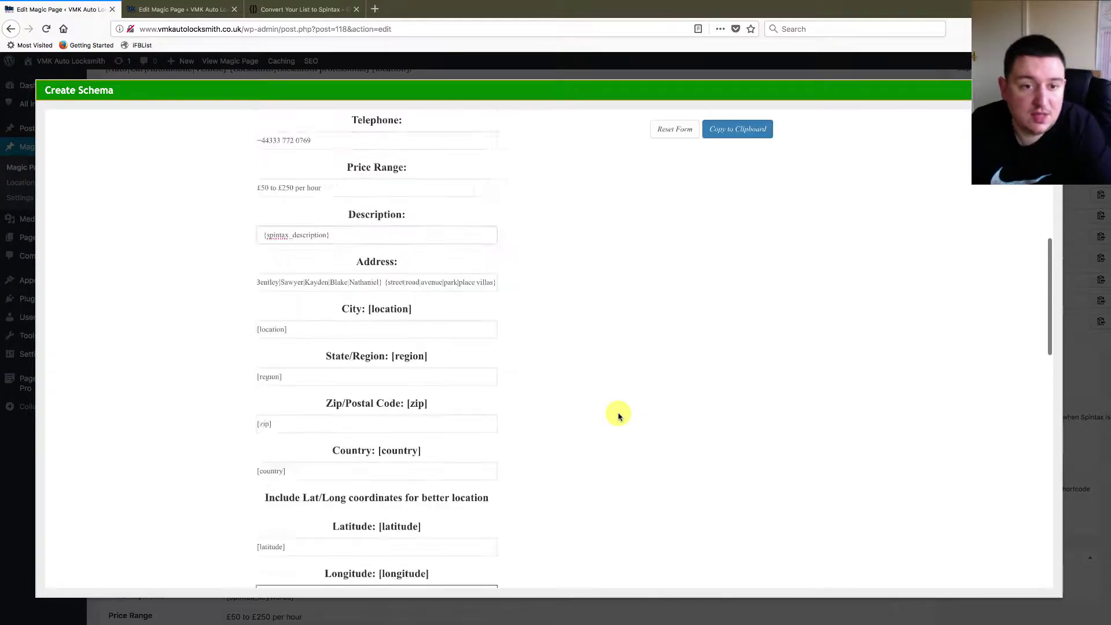
pyautogui.scroll(2, 619, 416)
pyautogui.scroll(-2, 618, 414)
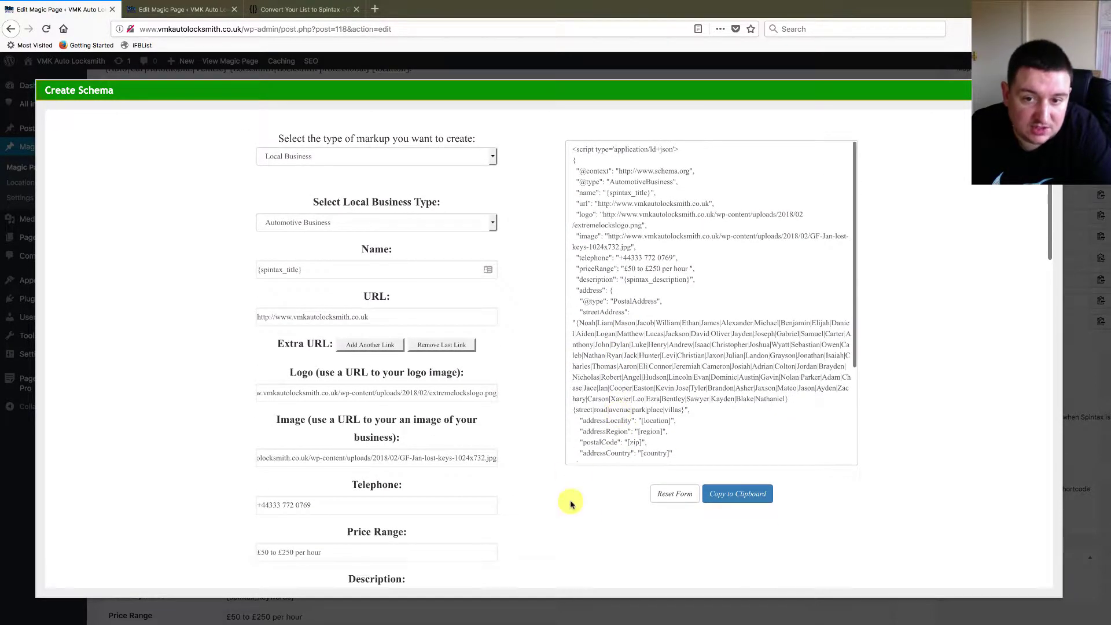
pyautogui.scroll(-9, 562, 514)
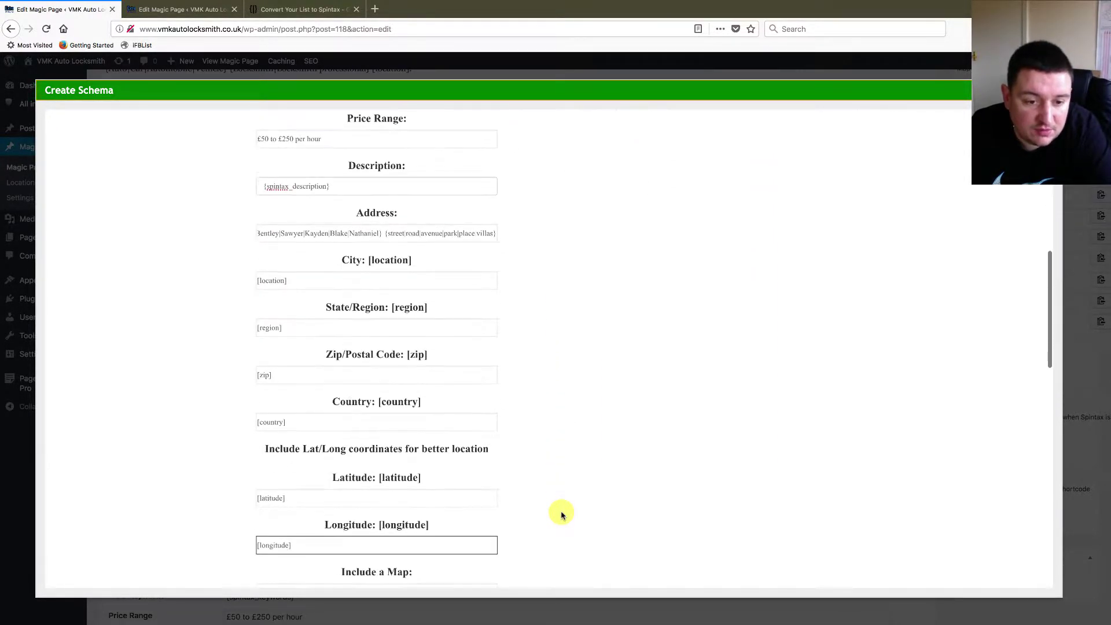
pyautogui.scroll(-3, 615, 415)
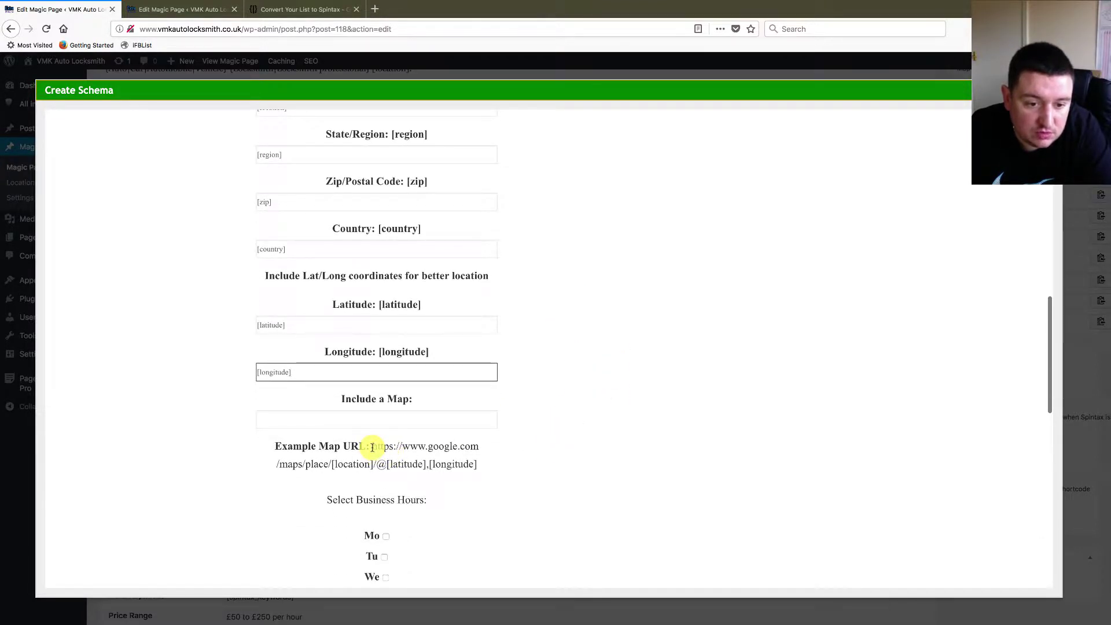
pyautogui.moveTo(372, 447); pyautogui.dragTo(474, 463)
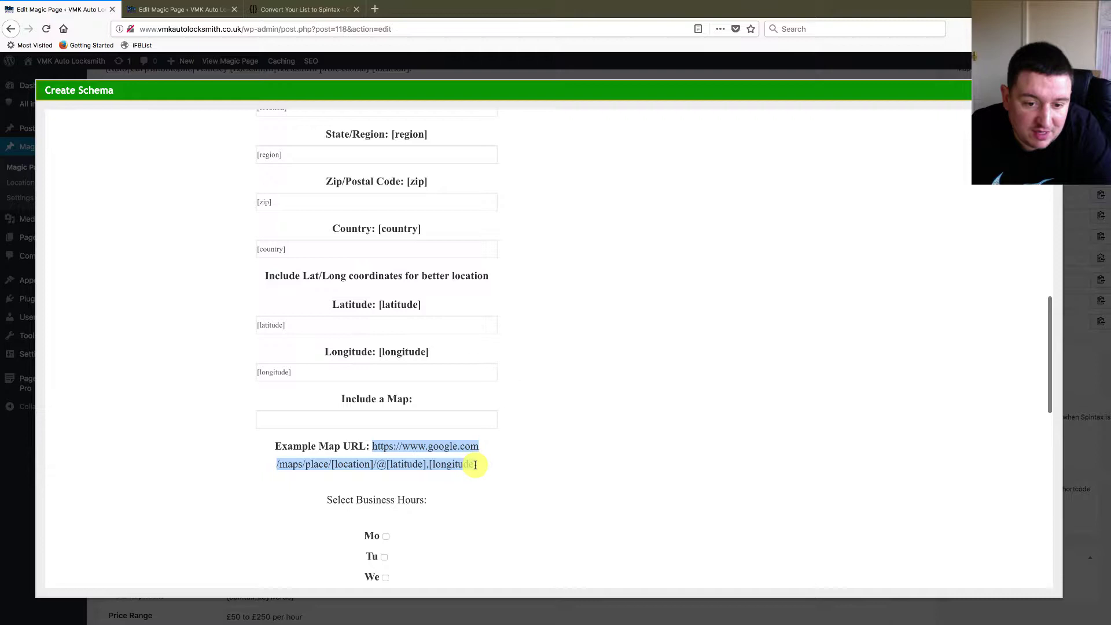
pyautogui.moveTo(475, 464); pyautogui.dragTo(477, 465)
pyautogui.hotkey('ctrl', 'c')
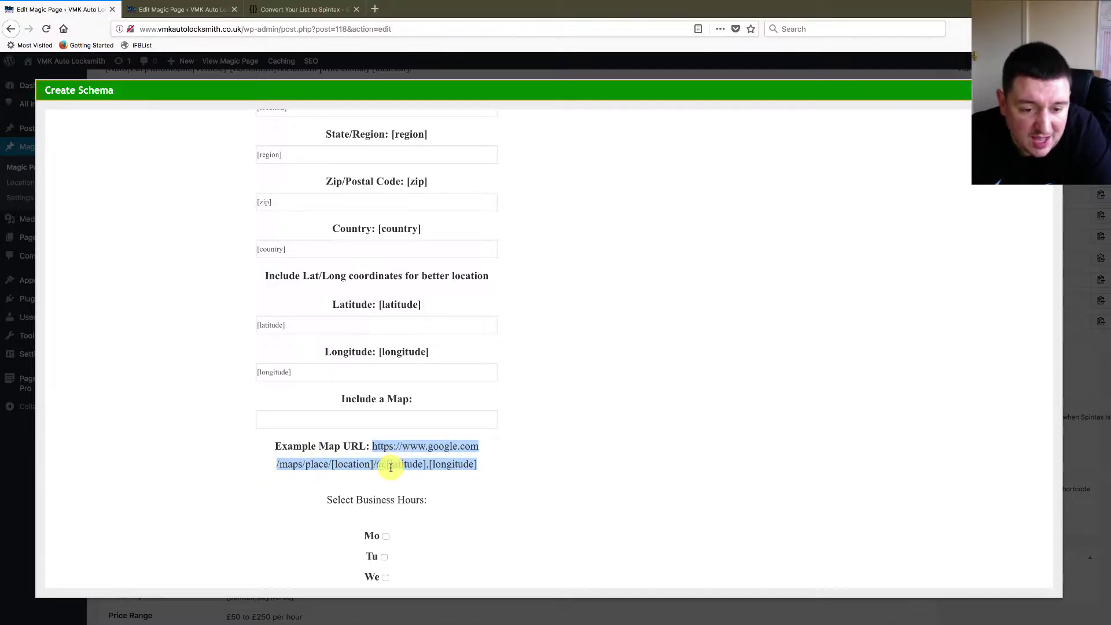
pyautogui.click(419, 423)
pyautogui.hotkey('ctrl', 'v')
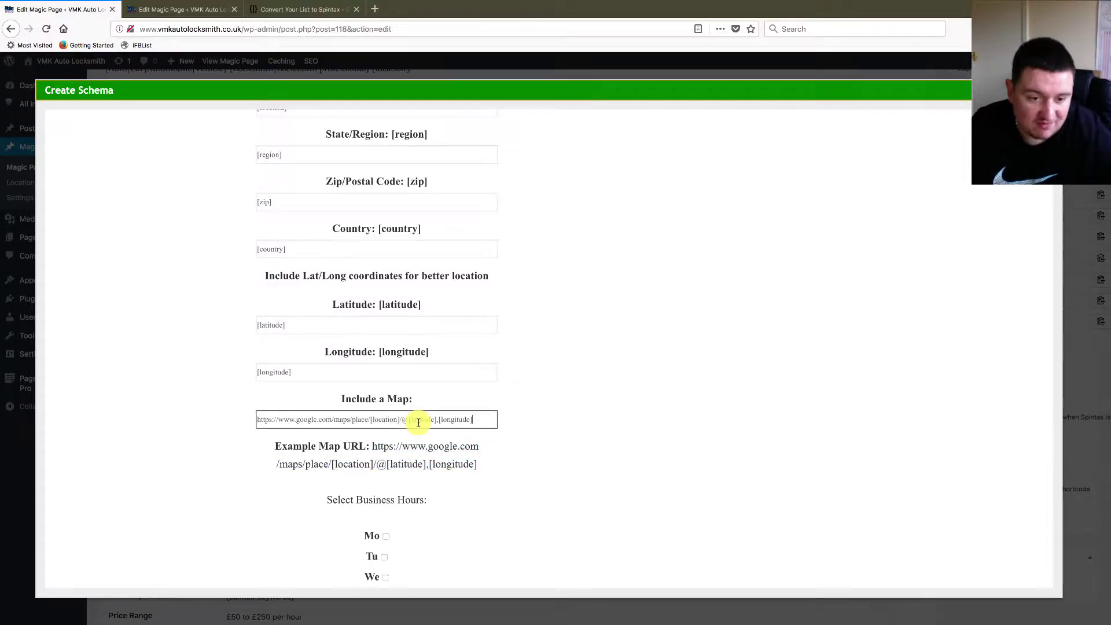
pyautogui.click(551, 467)
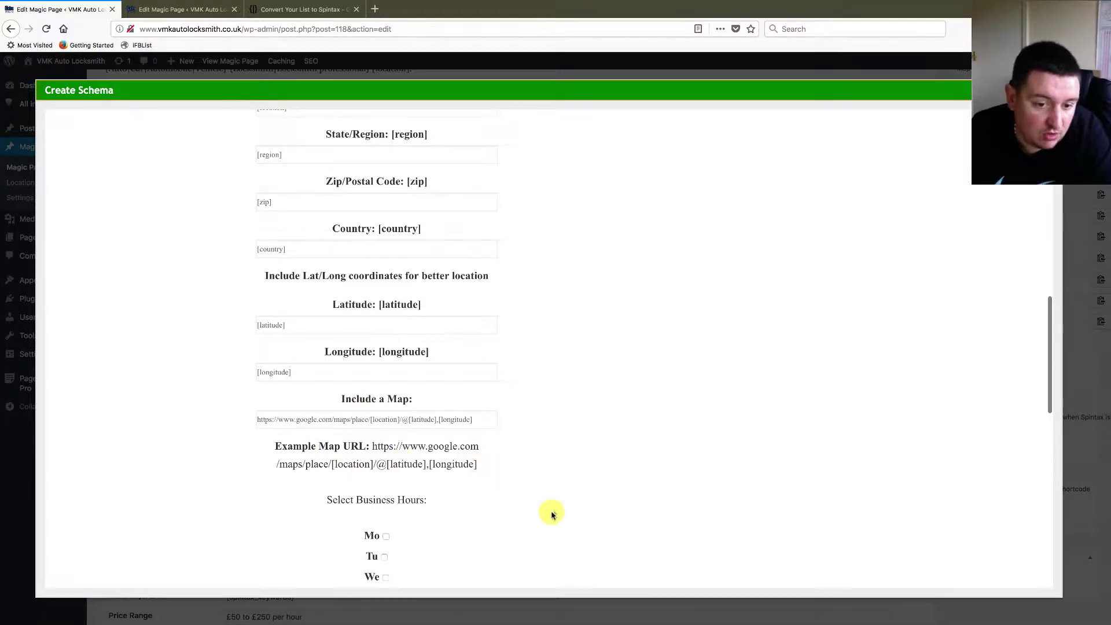
# - Mark Monday open with hours 00:00 to 04:00
pyautogui.scroll(-3, 551, 515)
pyautogui.click(385, 449)
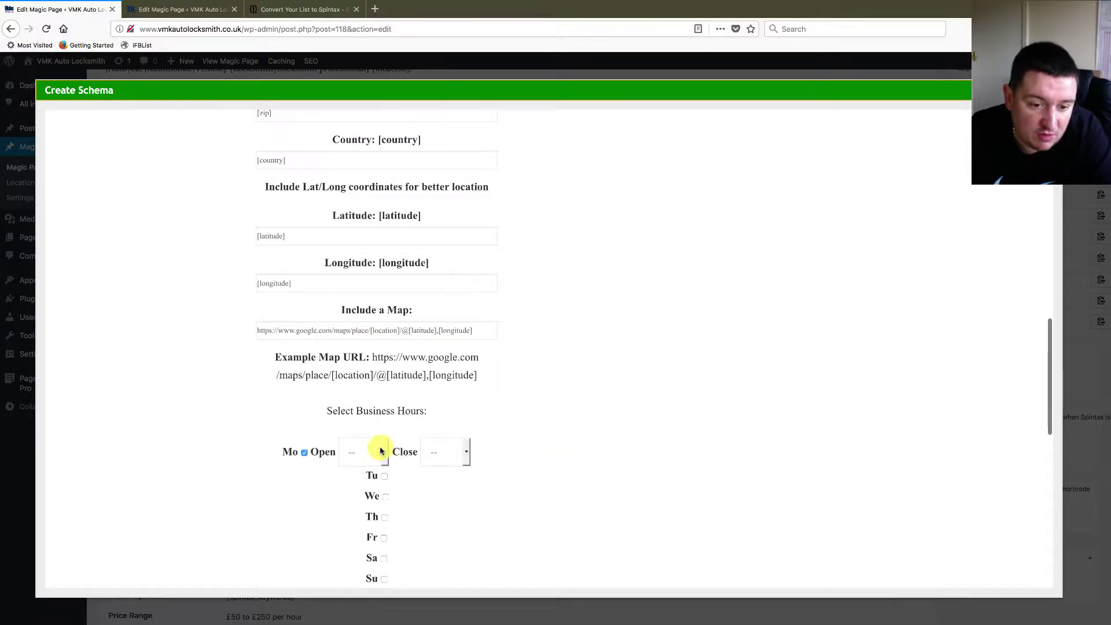
pyautogui.click(381, 452)
pyautogui.click(359, 281)
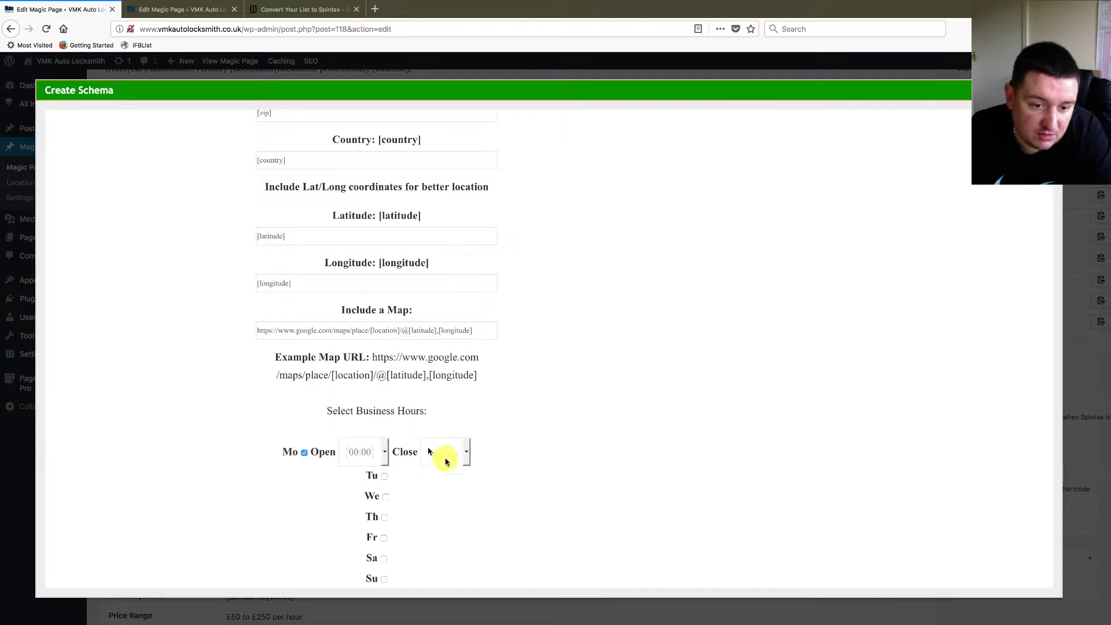
pyautogui.click(463, 457)
pyautogui.click(412, 454)
# - Mark the business open Tuesday through Sunday
pyautogui.scroll(-3, 412, 457)
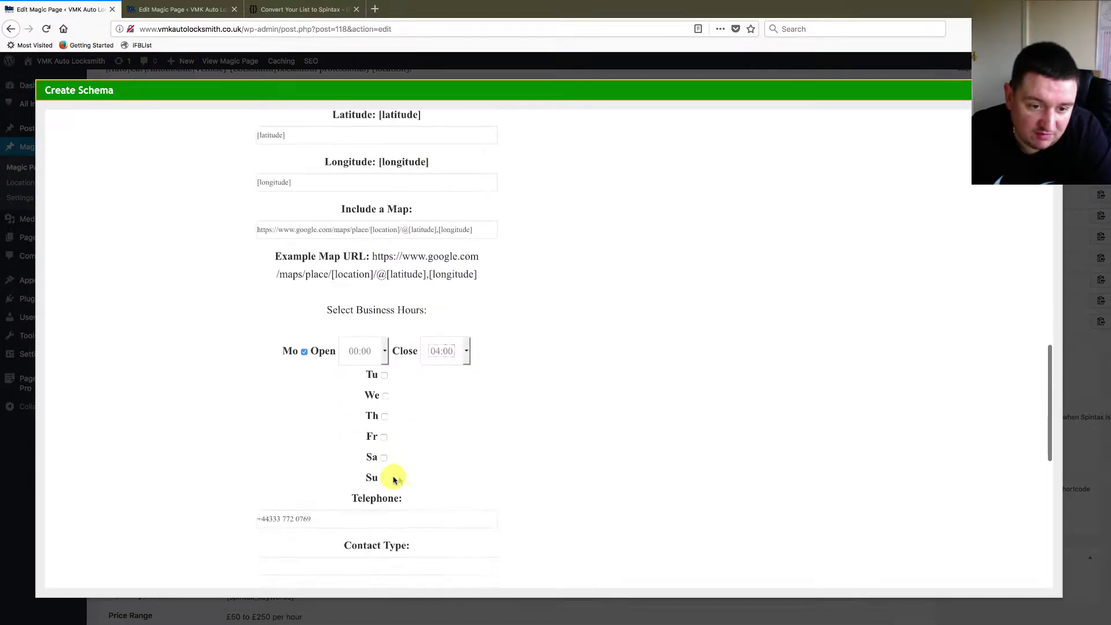
pyautogui.click(385, 375)
pyautogui.click(385, 404)
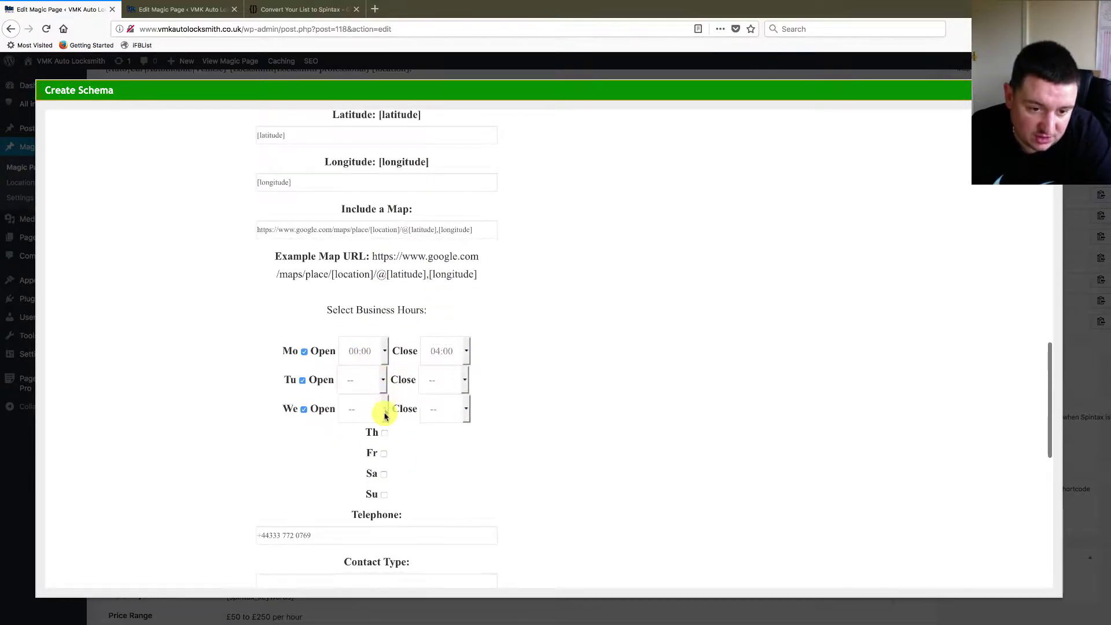
pyautogui.click(386, 434)
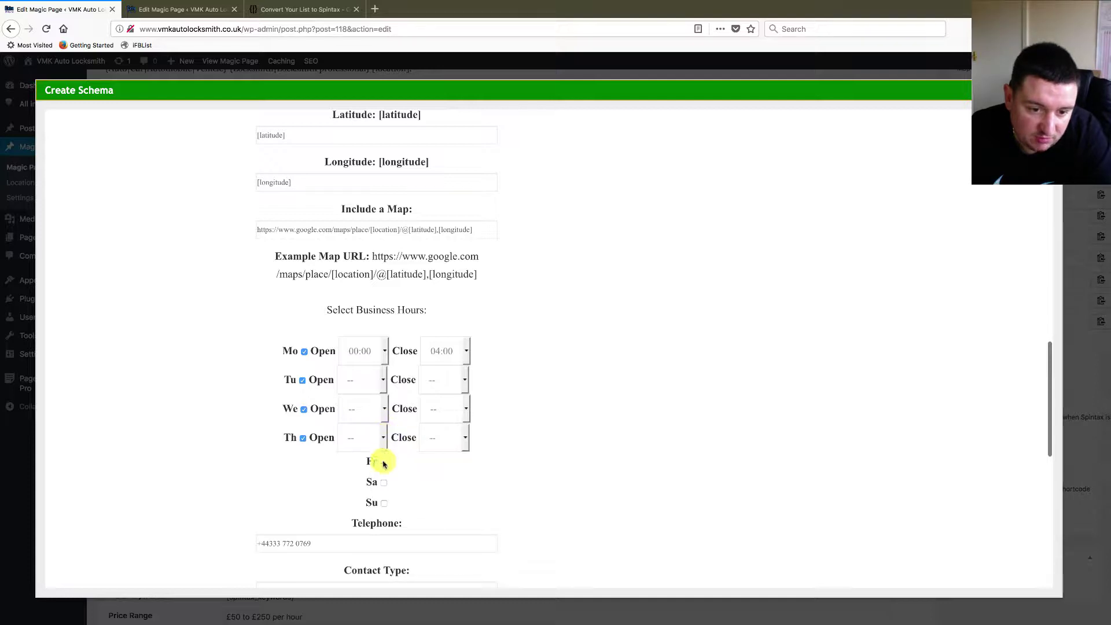
pyautogui.click(385, 463)
pyautogui.click(384, 492)
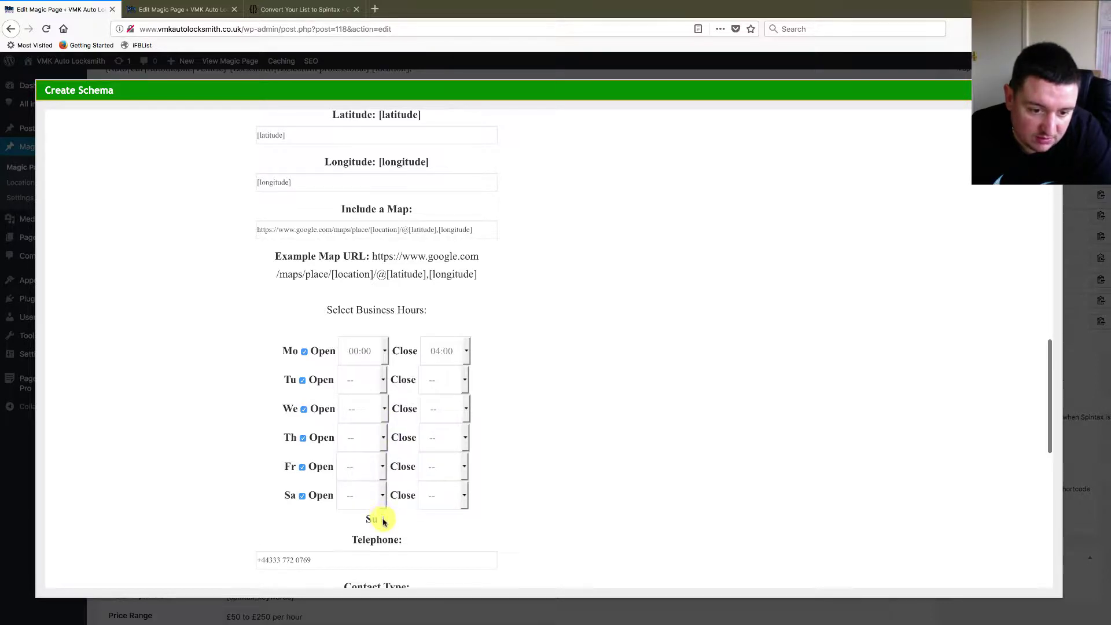
pyautogui.click(384, 520)
# - Set opening times: Tue 00:30, Wed 00:00, Thu 00:00, Fri 02:30, Sat 03:30, Sun 02:00
pyautogui.click(363, 373)
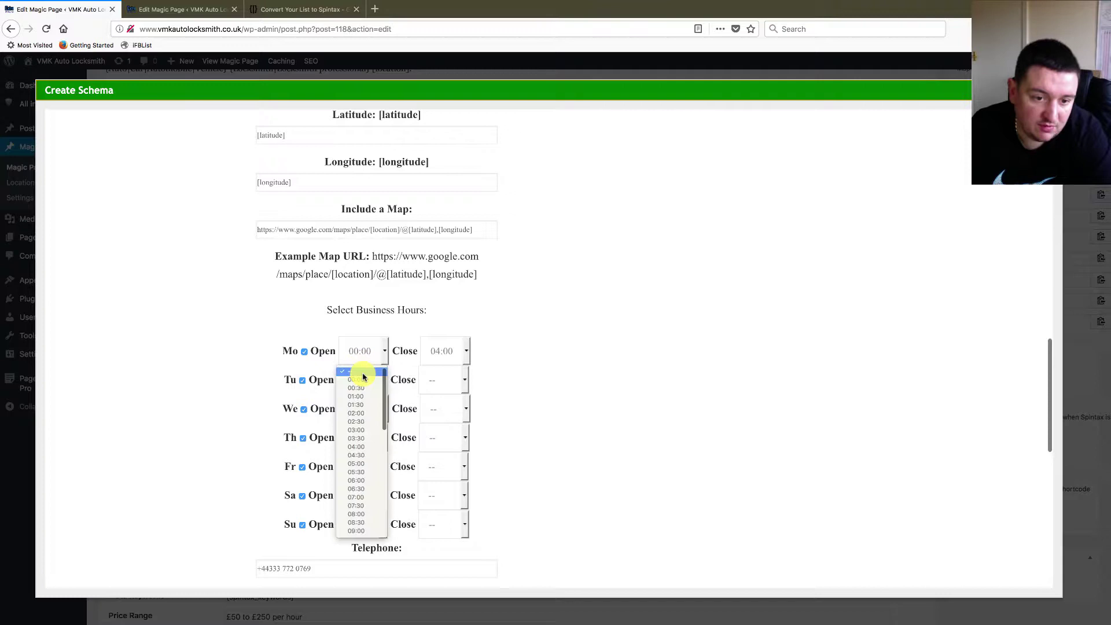
pyautogui.click(363, 385)
pyautogui.click(372, 409)
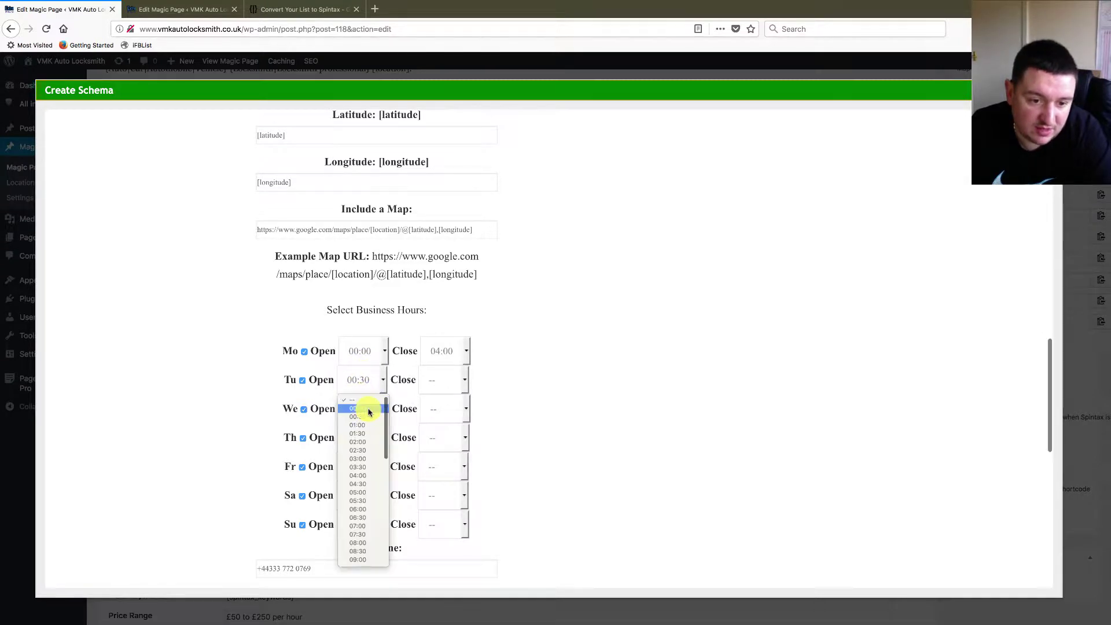
pyautogui.click(370, 438)
pyautogui.click(368, 440)
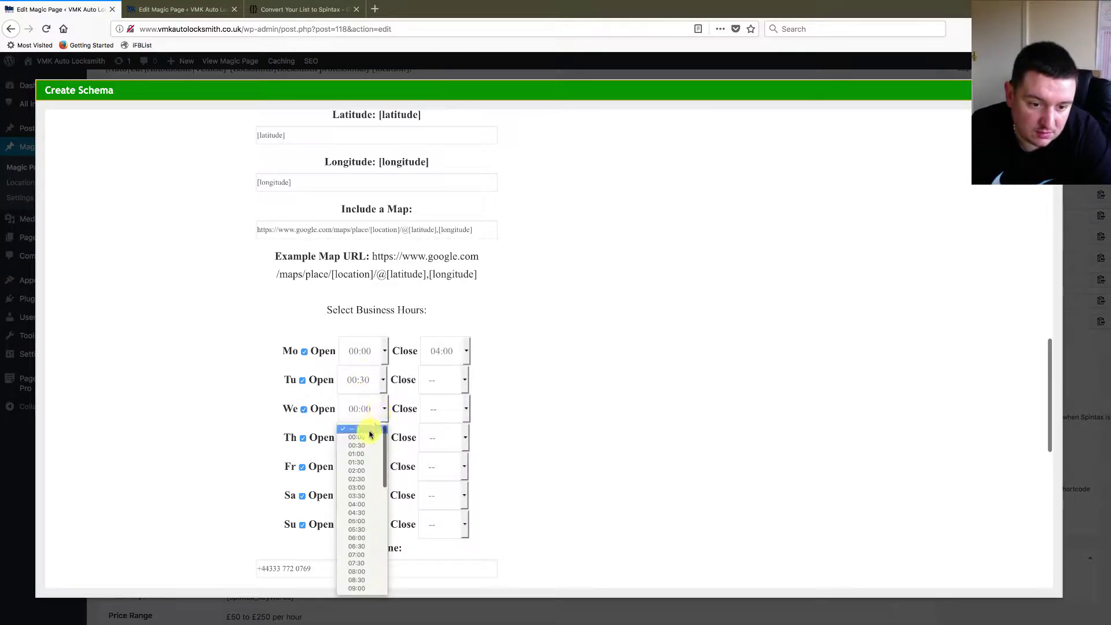
pyautogui.click(367, 437)
pyautogui.click(367, 465)
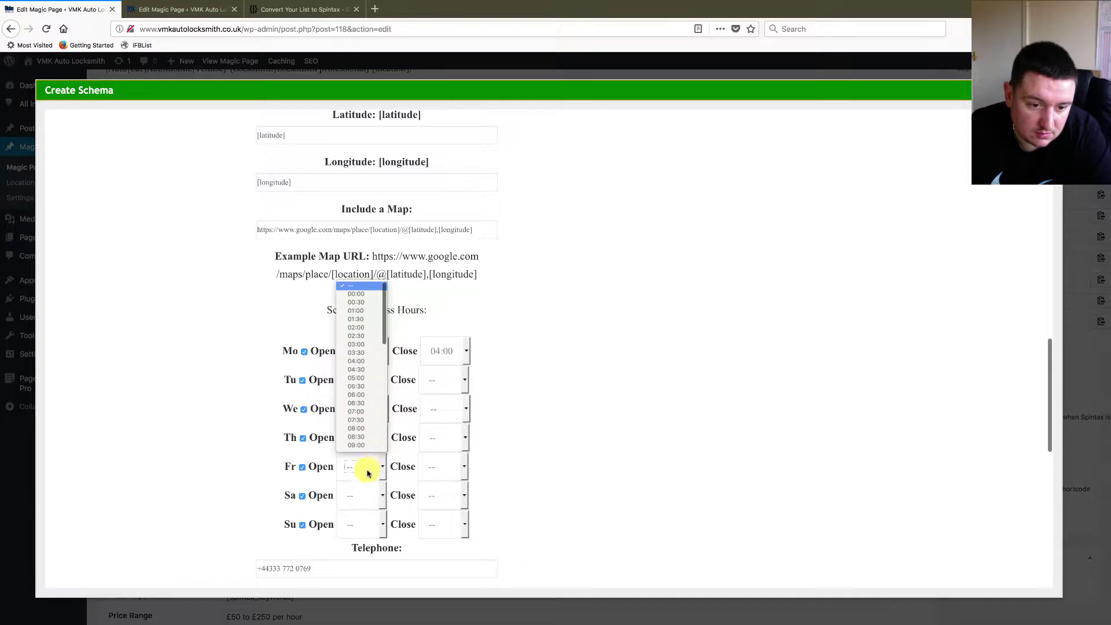
pyautogui.click(368, 337)
pyautogui.click(366, 491)
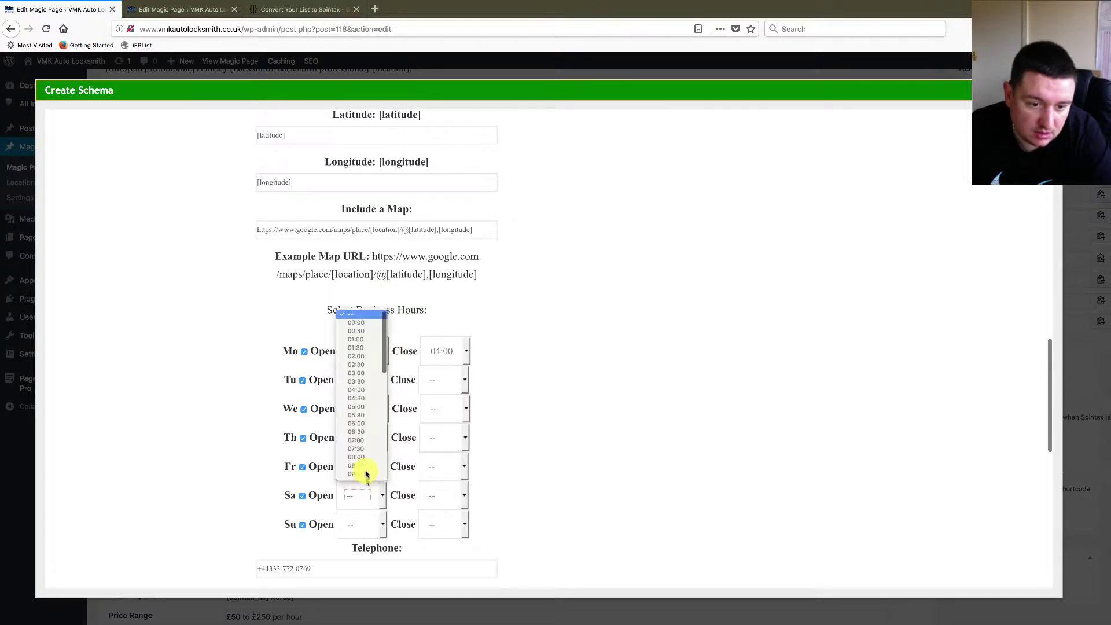
pyautogui.click(367, 383)
pyautogui.click(356, 520)
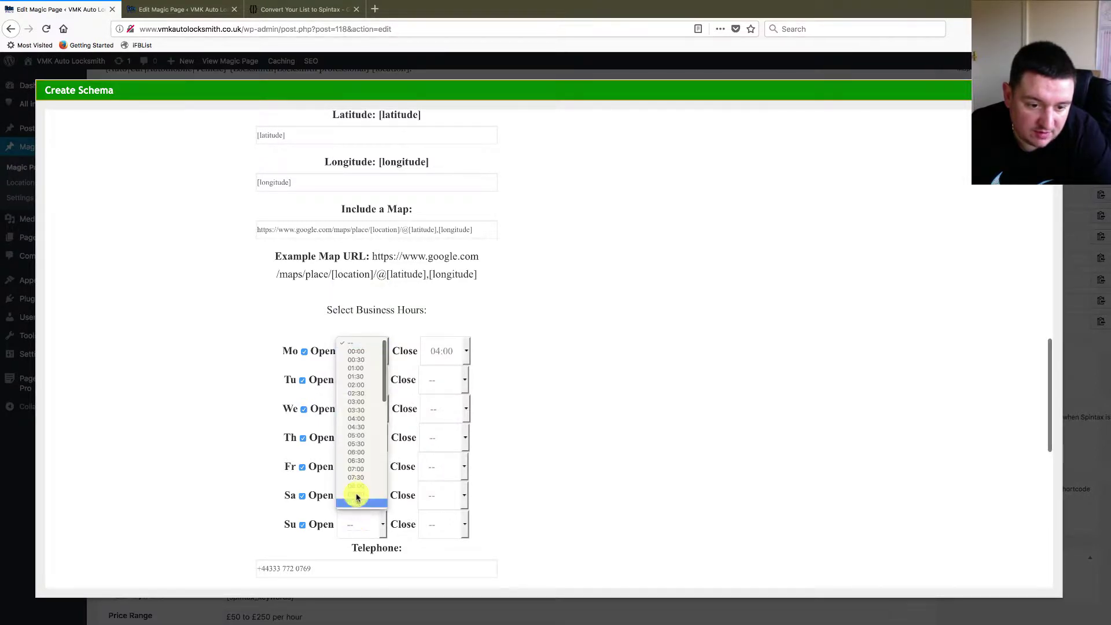
pyautogui.click(365, 384)
# - Set closing times: Tue–Thu 00:30, Fri 08:30, Sat 23:00
pyautogui.click(444, 378)
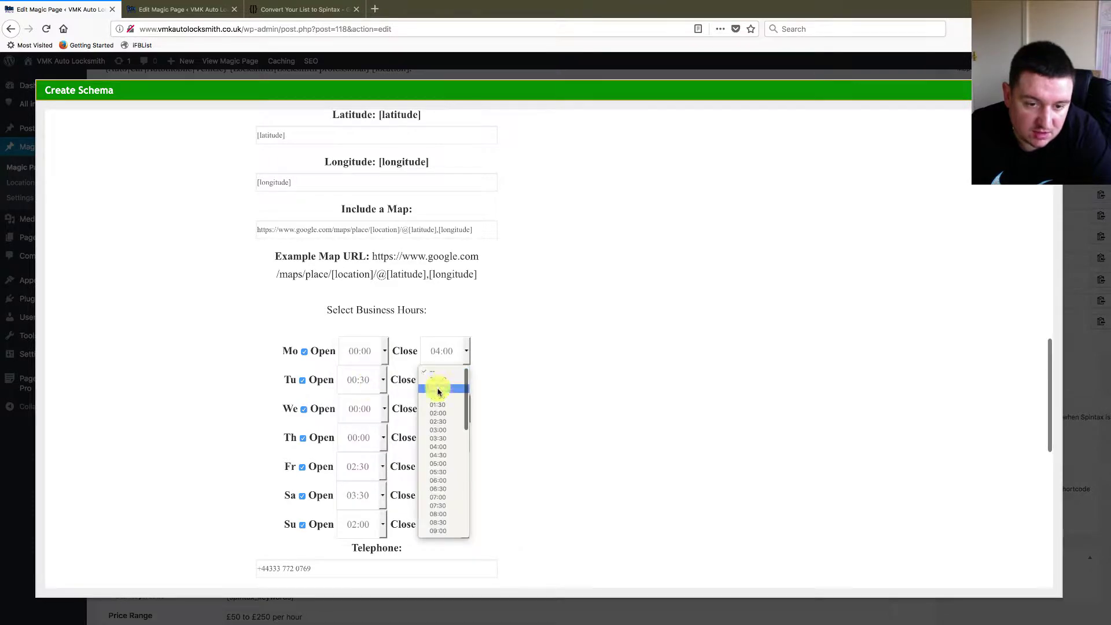
pyautogui.click(439, 393)
pyautogui.click(442, 406)
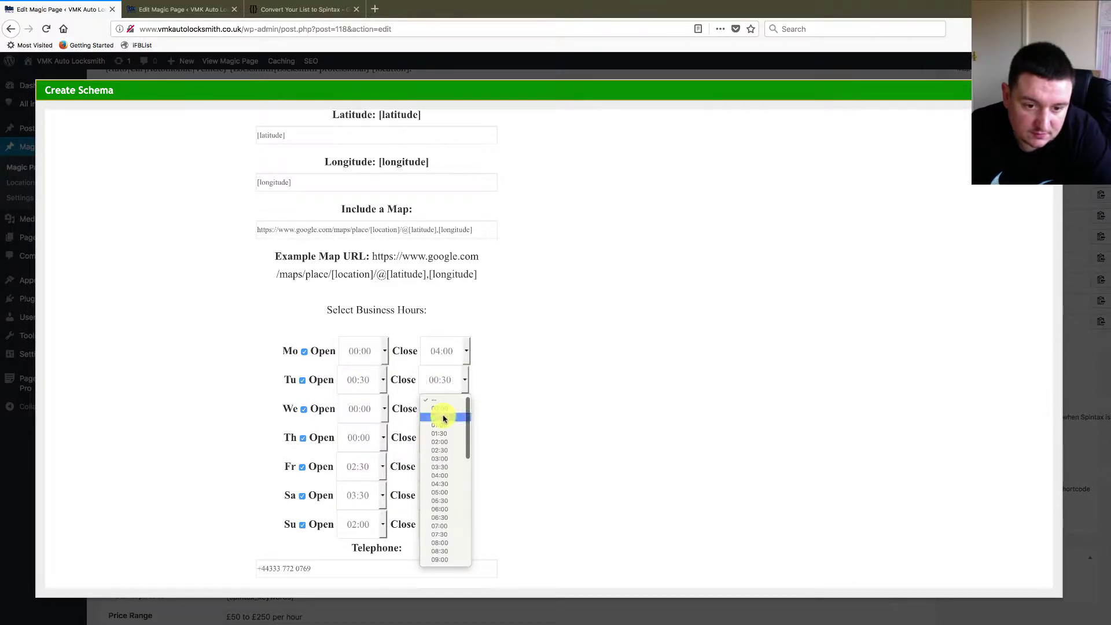
pyautogui.click(443, 417)
pyautogui.click(444, 438)
pyautogui.click(443, 452)
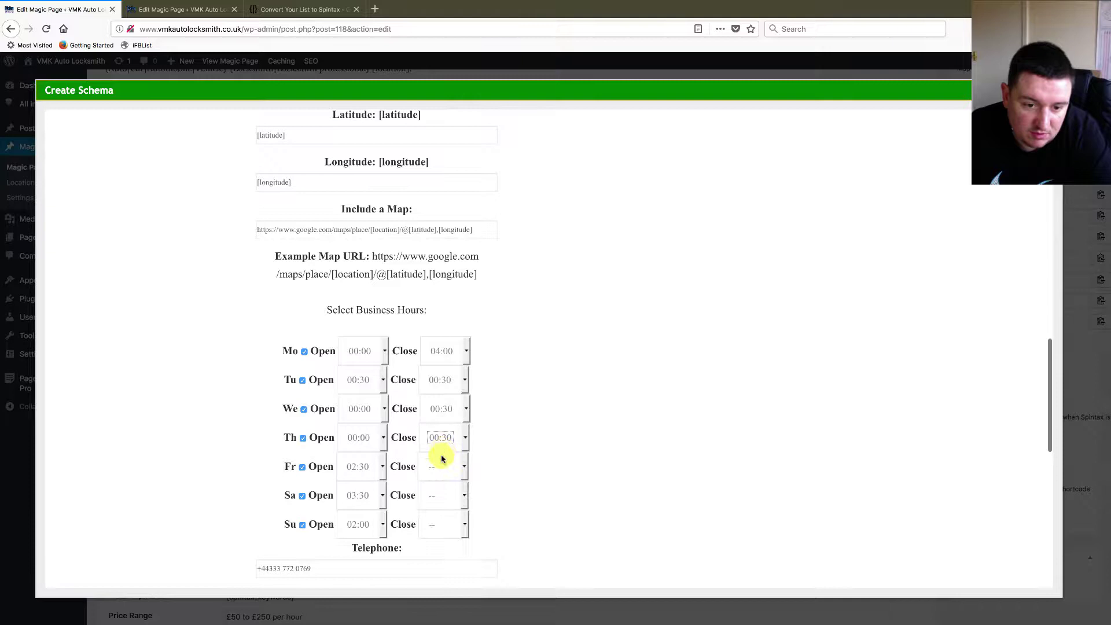
pyautogui.click(438, 463)
pyautogui.click(437, 442)
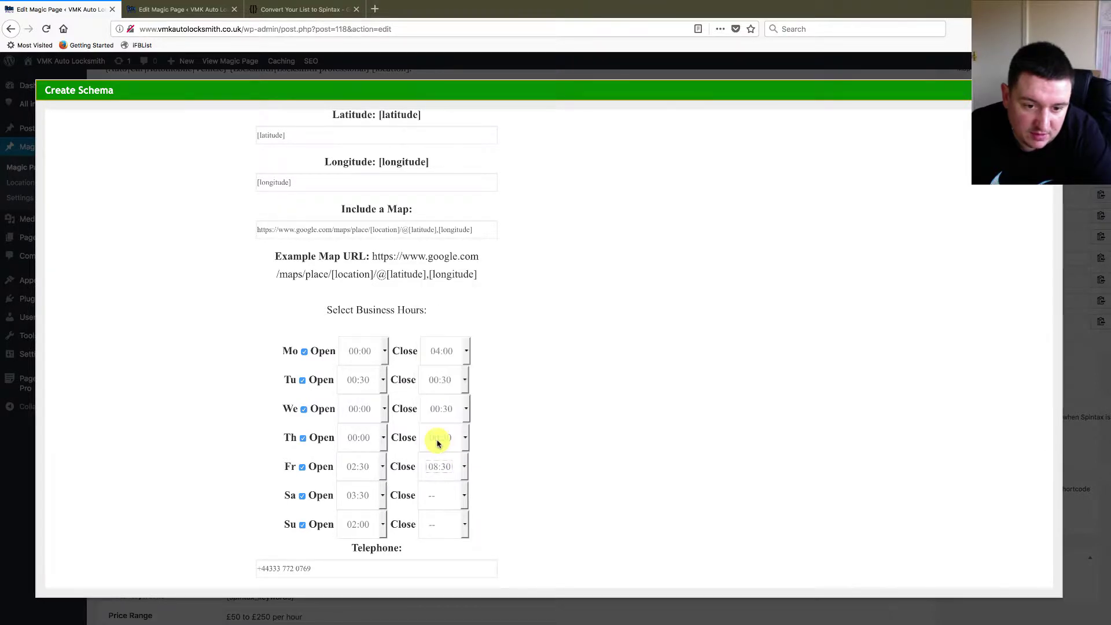
pyautogui.click(441, 495)
pyautogui.scroll(-5, 443, 466)
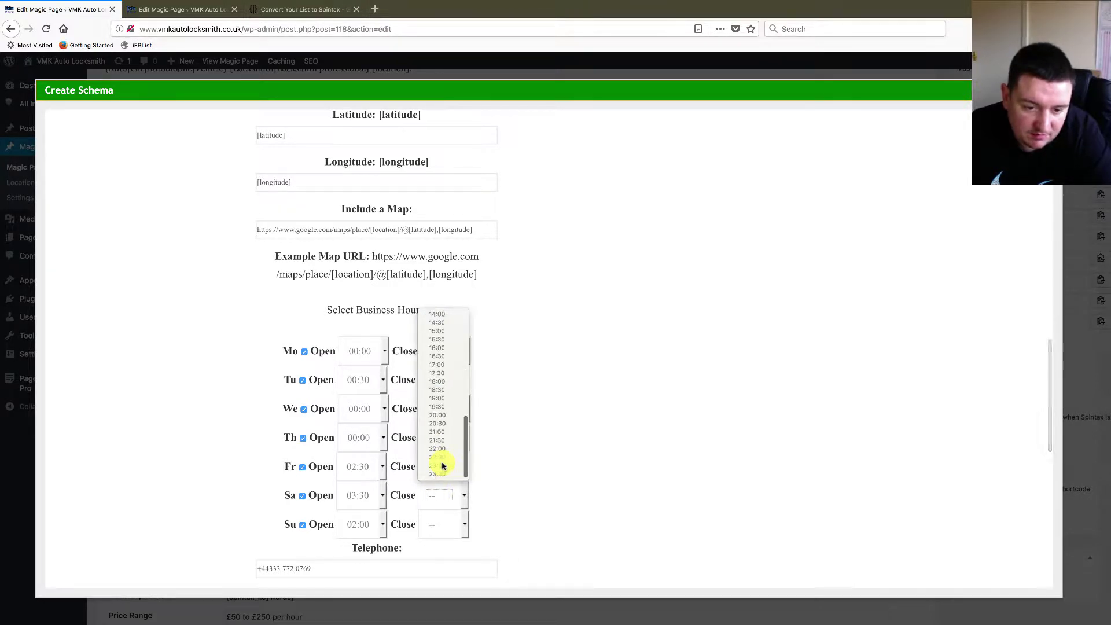
pyautogui.click(442, 466)
pyautogui.click(439, 517)
pyautogui.scroll(-5, 460, 469)
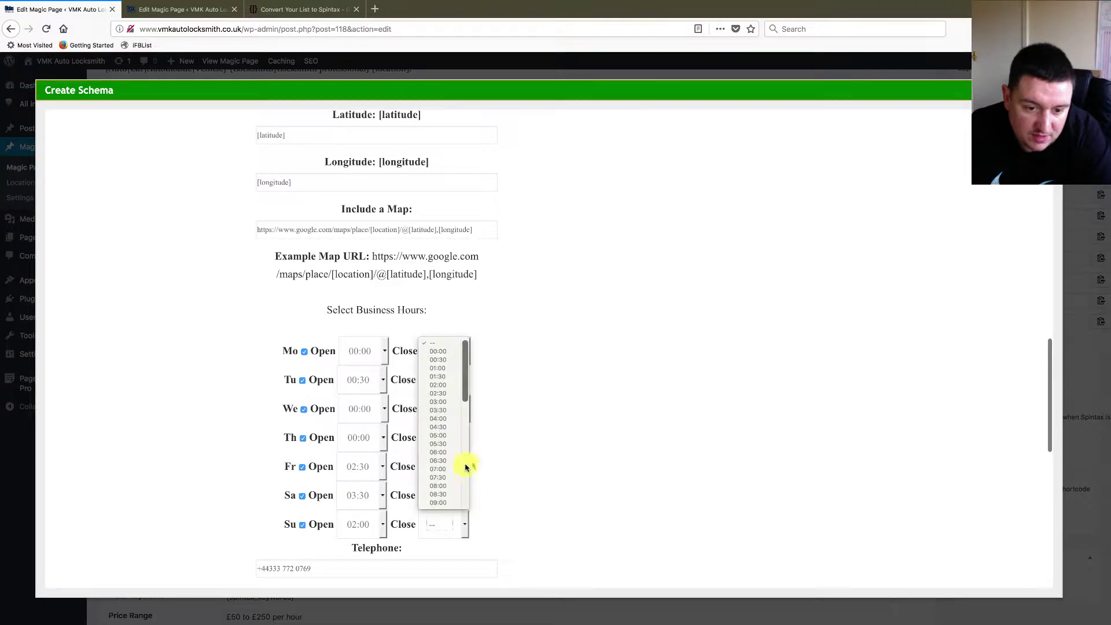
# - Set Sunday's closing time to 23:00
pyautogui.click(442, 495)
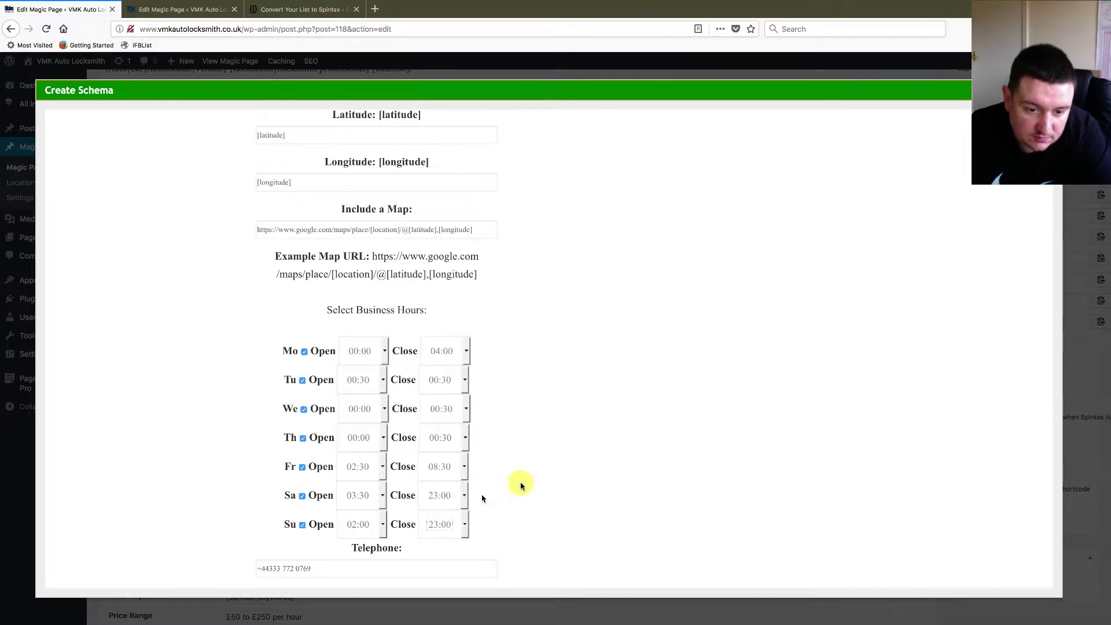
pyautogui.scroll(-6, 539, 475)
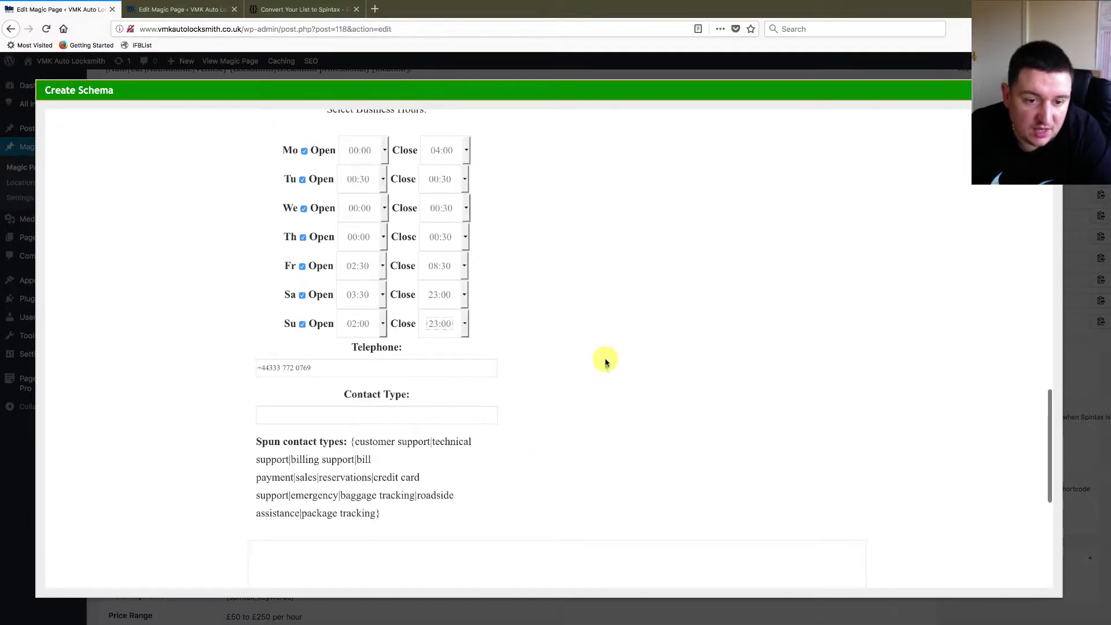
pyautogui.scroll(5, 606, 362)
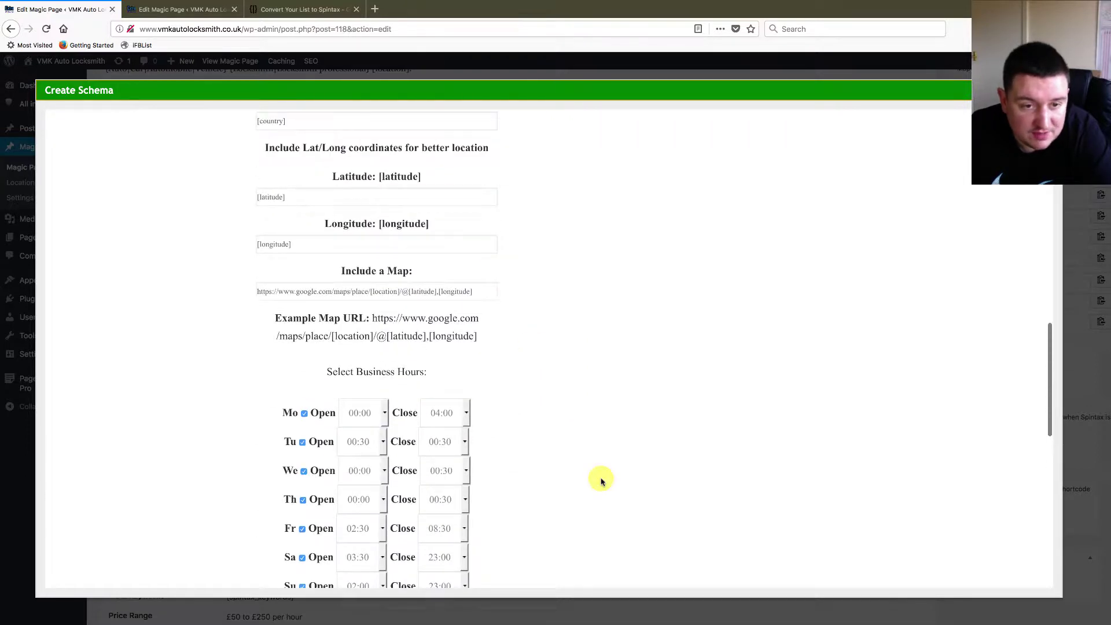
pyautogui.scroll(4, 600, 478)
pyautogui.scroll(2, 600, 479)
pyautogui.scroll(-10, 600, 478)
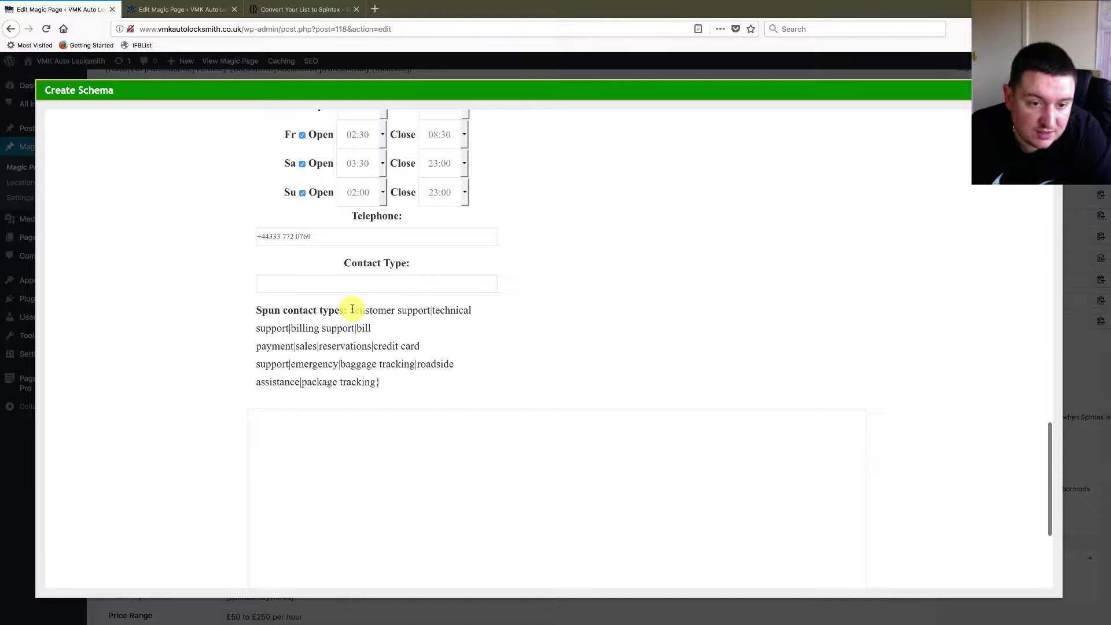
# - Copy the spun contact types text into the Contact Type field
pyautogui.moveTo(352, 309); pyautogui.dragTo(380, 374)
pyautogui.hotkey('ctrl', 'c')
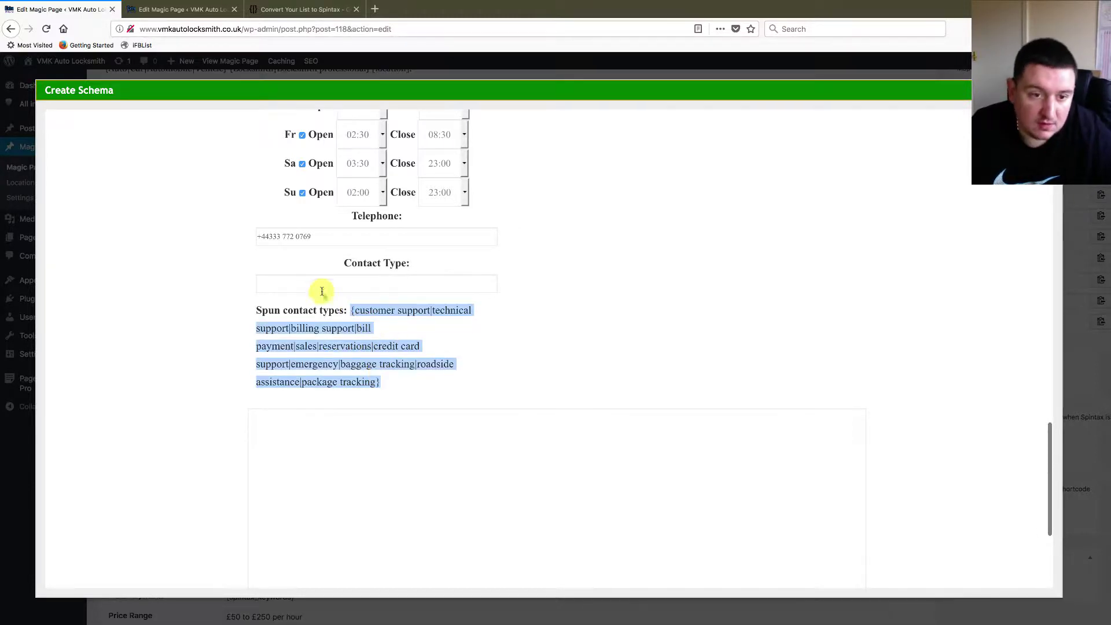
pyautogui.click(319, 285)
pyautogui.hotkey('ctrl', 'v')
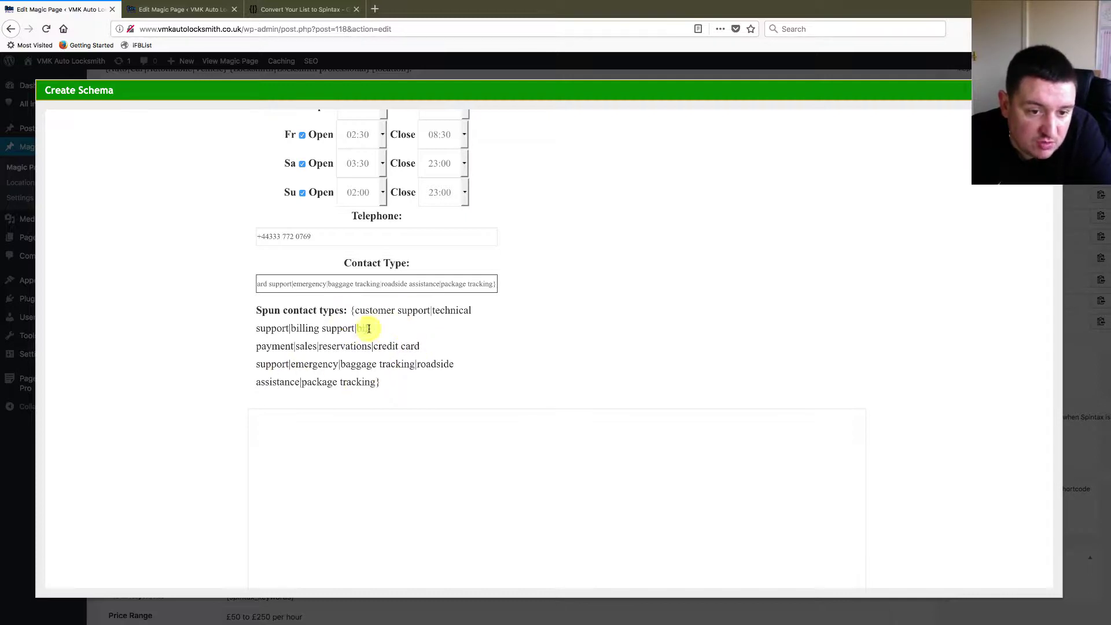
pyautogui.moveTo(386, 385); pyautogui.dragTo(351, 315)
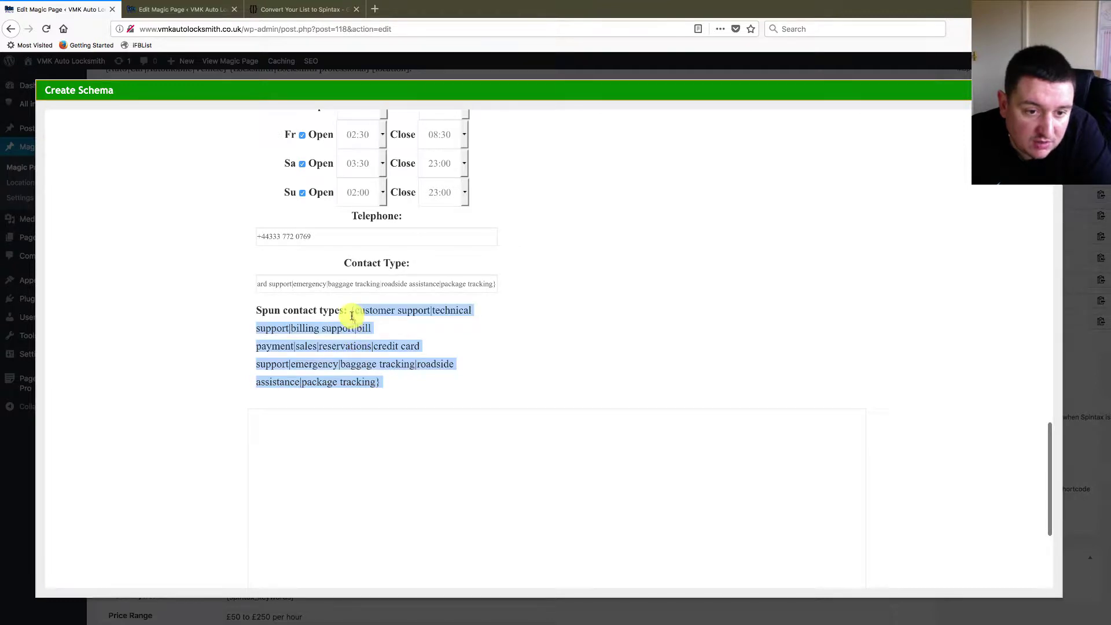
pyautogui.click(341, 330)
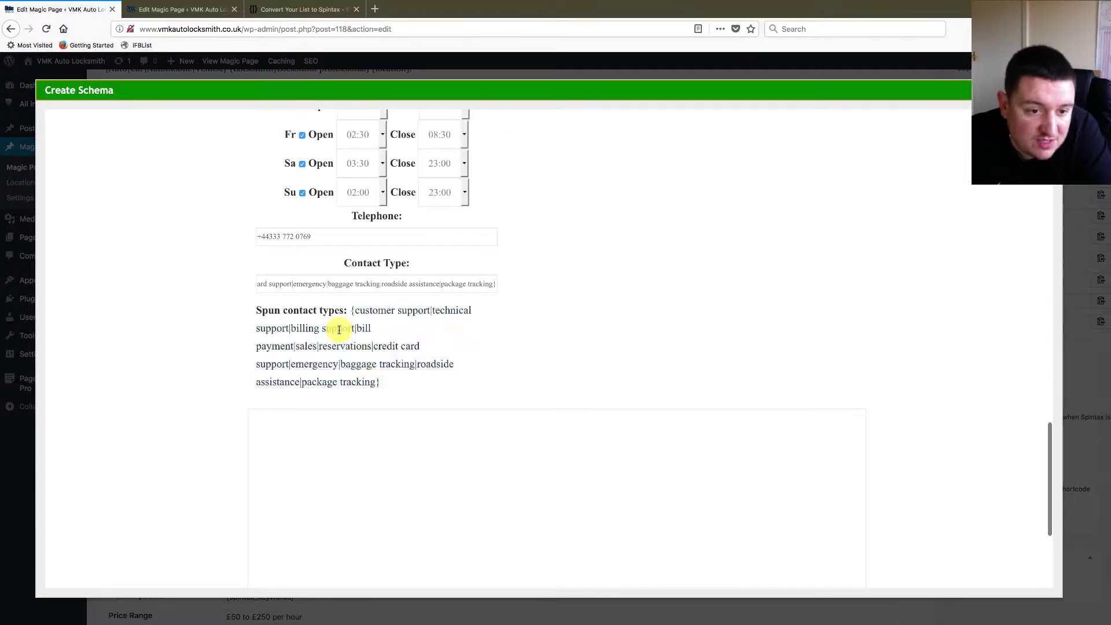
pyautogui.tripleClick(336, 325)
pyautogui.click(356, 328)
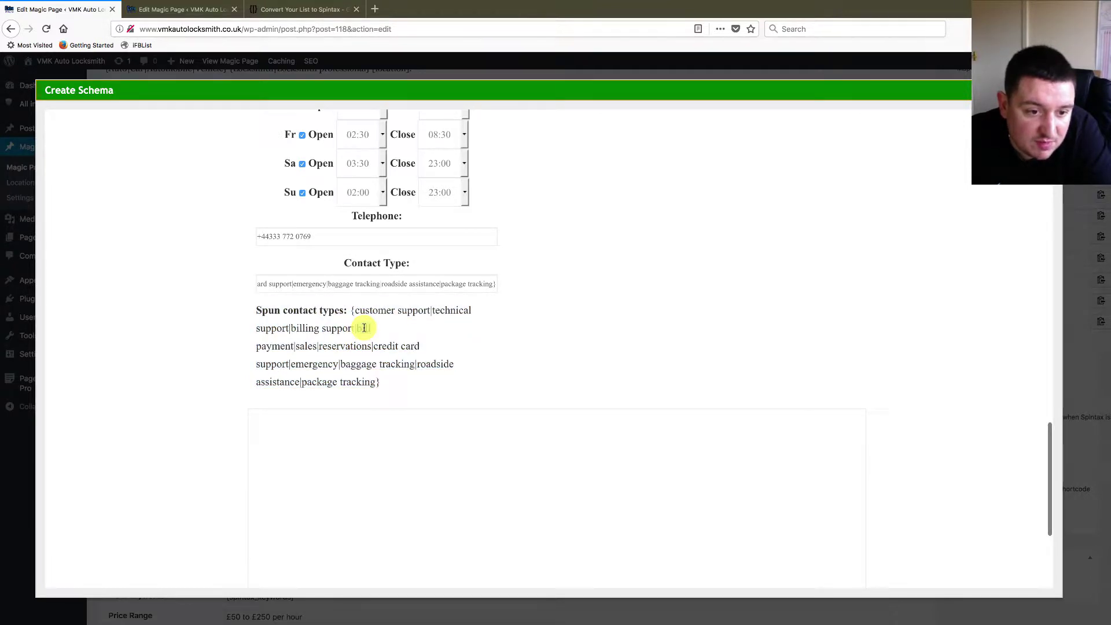
pyautogui.doubleClick(364, 327)
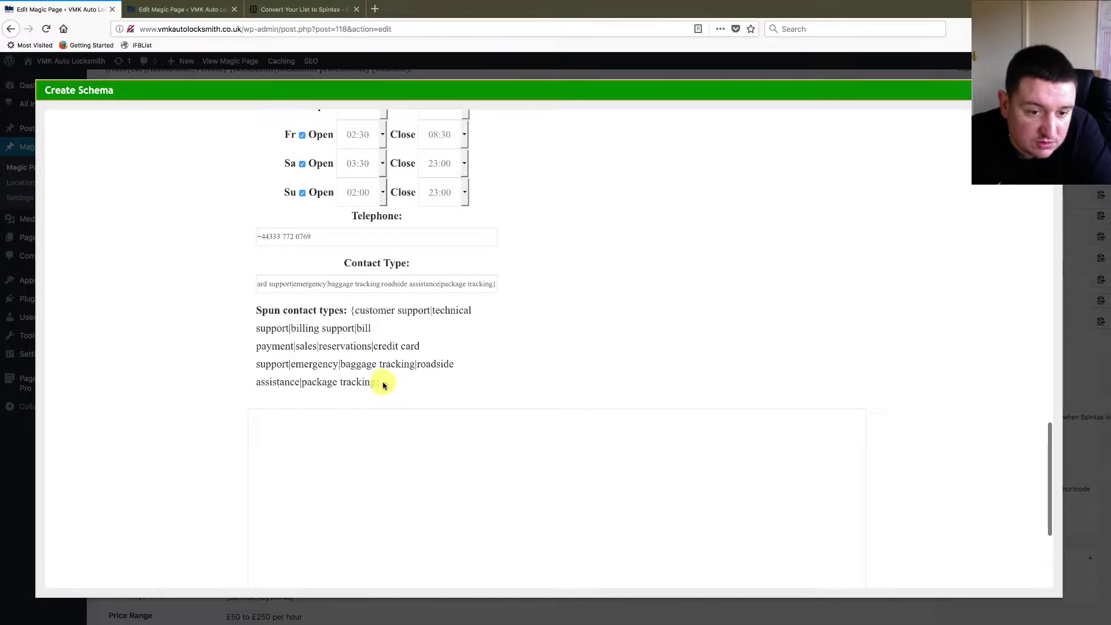
pyautogui.moveTo(371, 372); pyautogui.dragTo(388, 301)
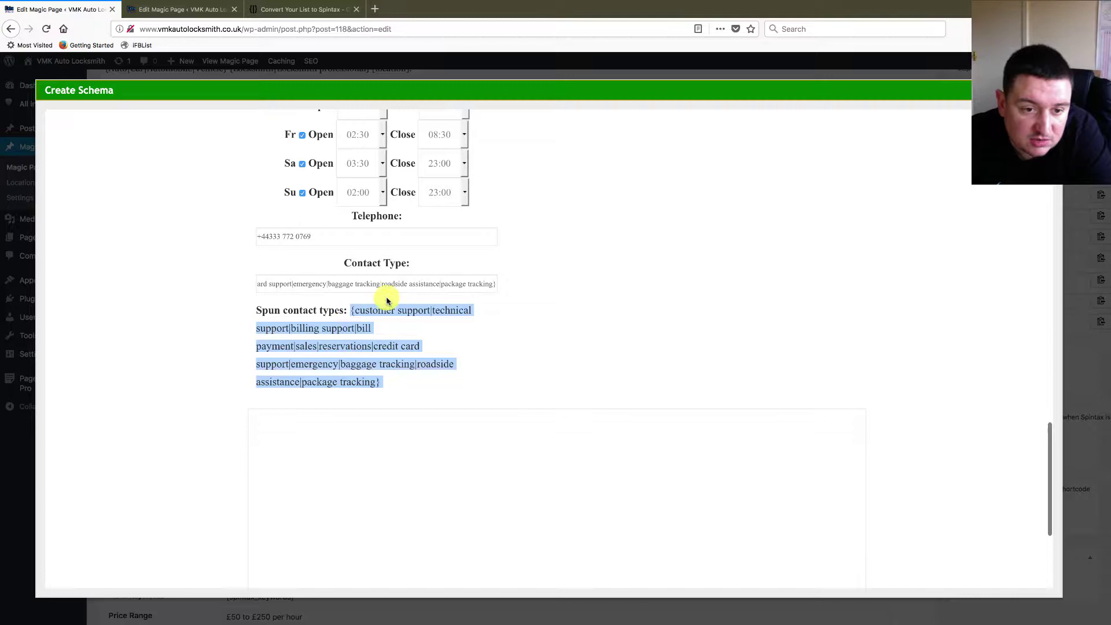
pyautogui.click(605, 338)
# - Copy the generated AutomotiveBusiness JSON-LD schema to the clipboard and dismiss the confirmation
pyautogui.scroll(15, 722, 298)
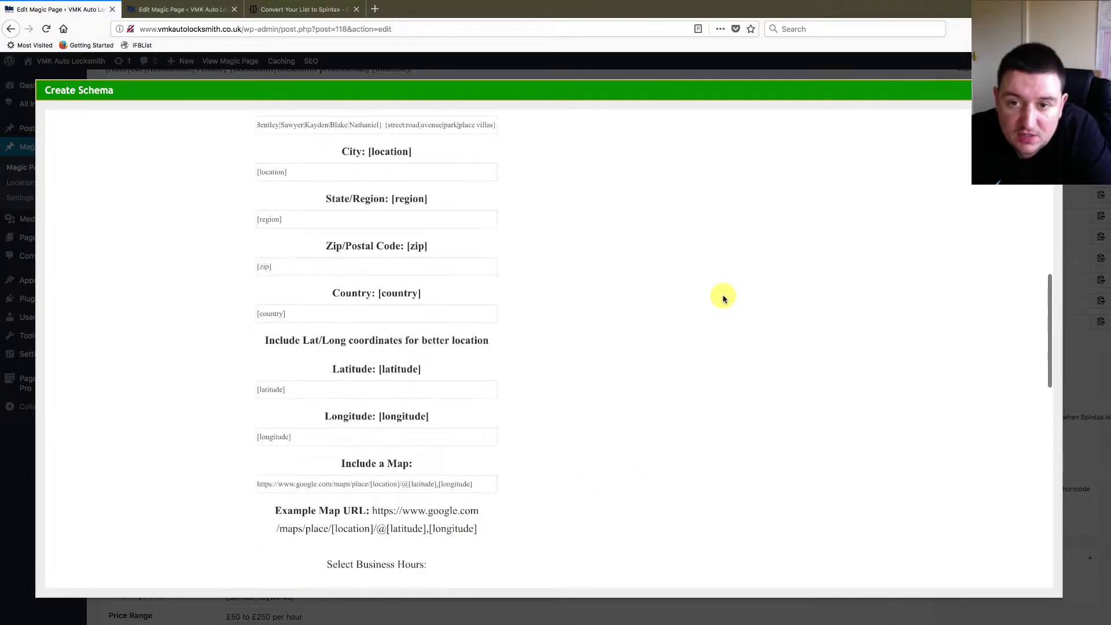
pyautogui.scroll(5, 723, 298)
pyautogui.scroll(-3, 726, 307)
pyautogui.scroll(-2, 726, 313)
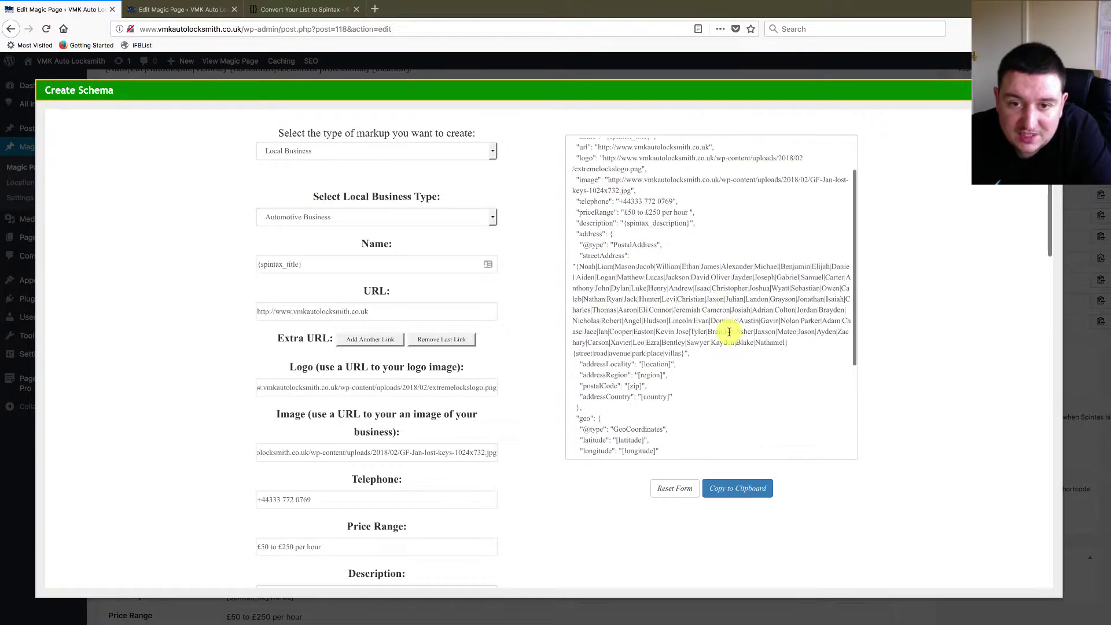
pyautogui.scroll(2, 728, 324)
pyautogui.scroll(-3, 729, 332)
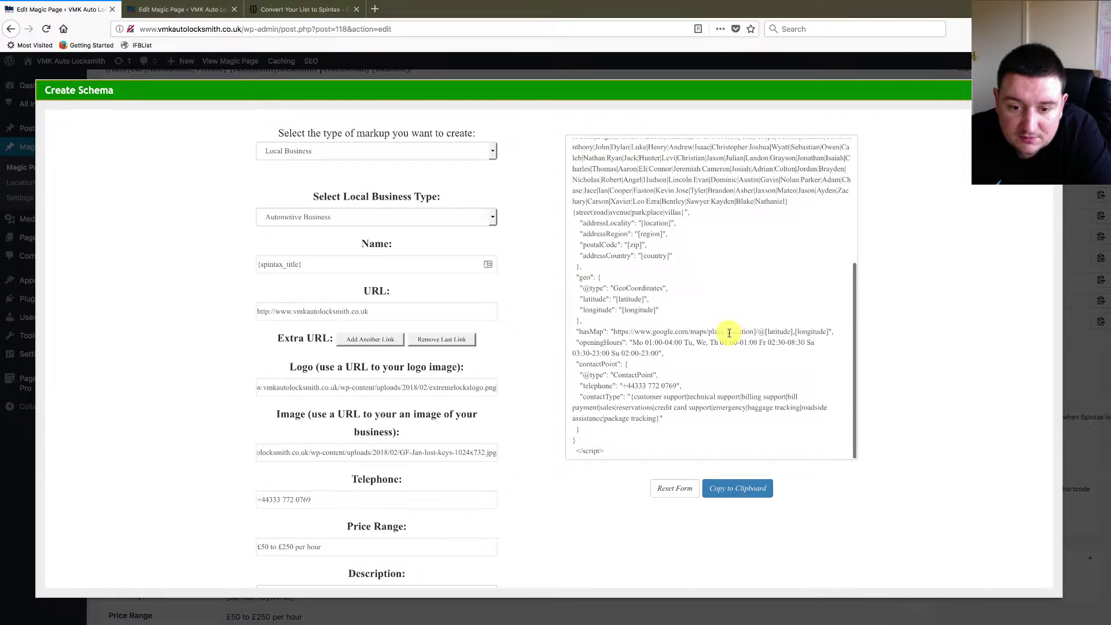
pyautogui.scroll(3, 729, 333)
pyautogui.click(734, 490)
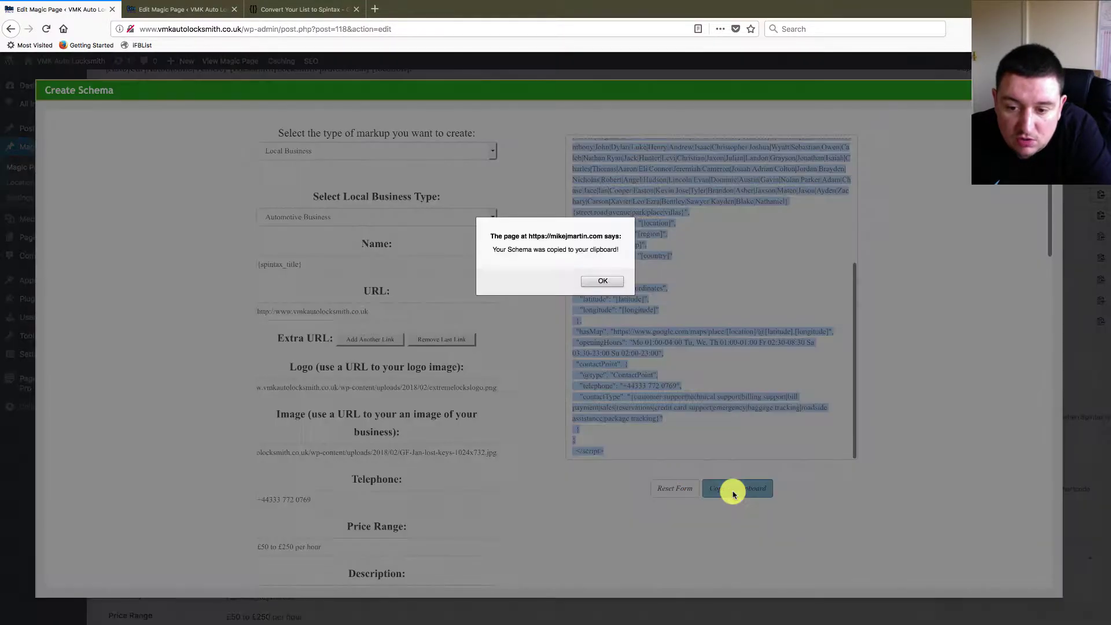
pyautogui.click(610, 285)
# - Switch over to the TextMate schema notes file
pyautogui.scroll(3, 650, 228)
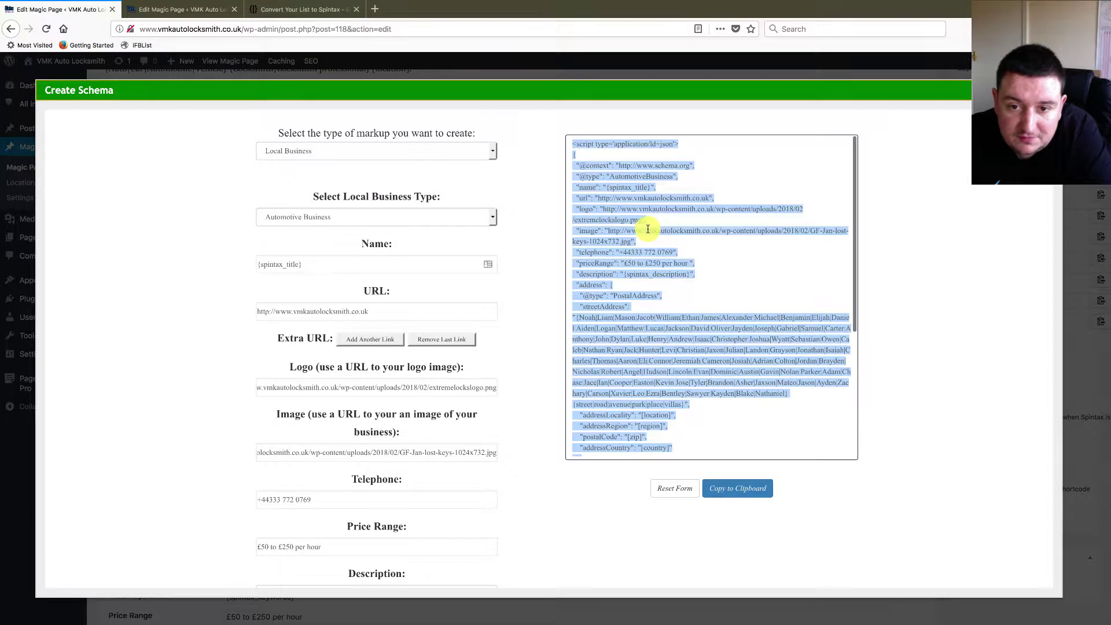
pyautogui.scroll(-5, 751, 324)
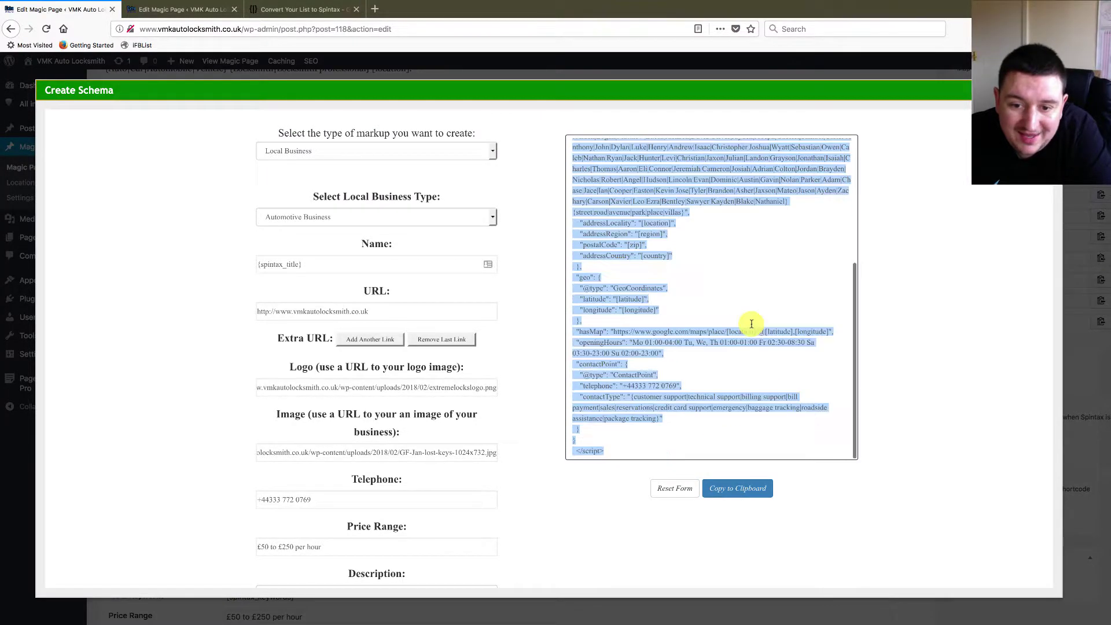
pyautogui.scroll(5, 751, 324)
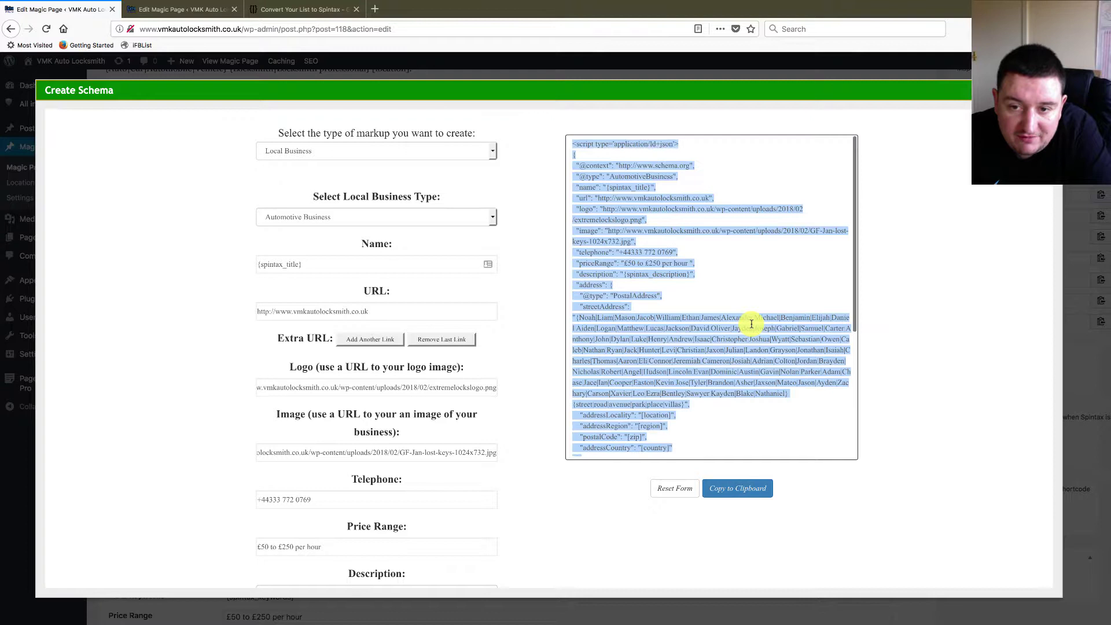
pyautogui.scroll(-5, 732, 358)
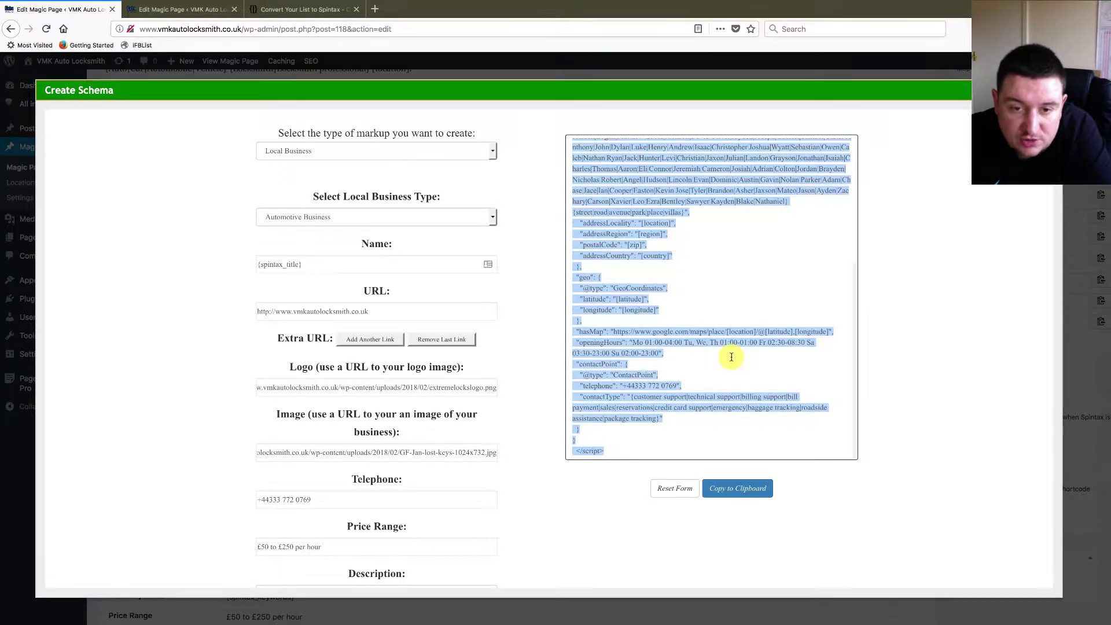
pyautogui.click(579, 440)
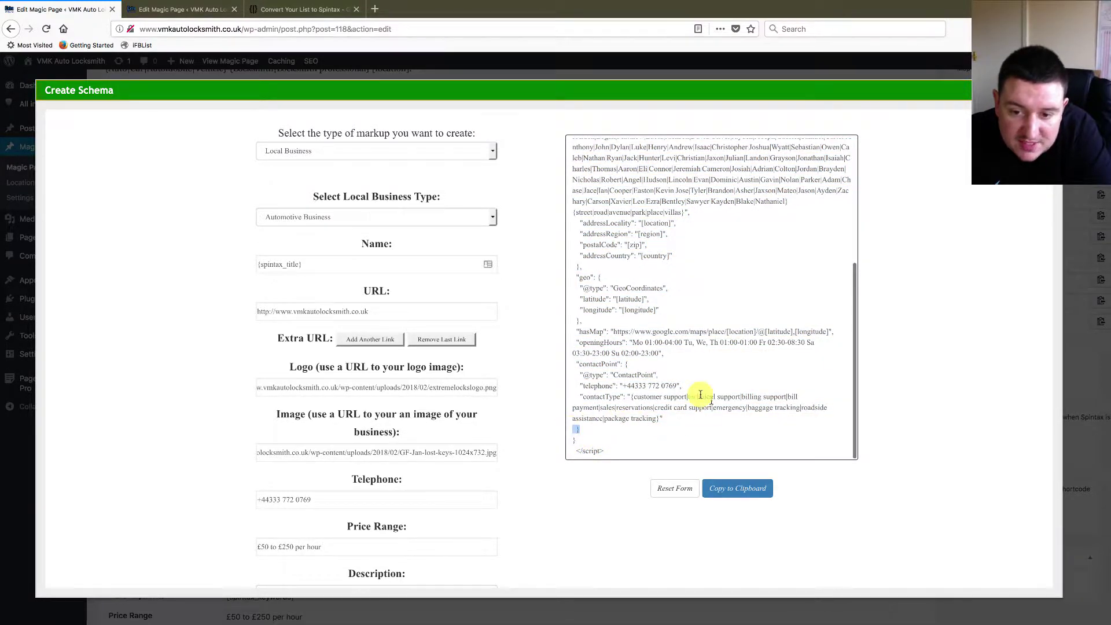
pyautogui.scroll(5, 666, 359)
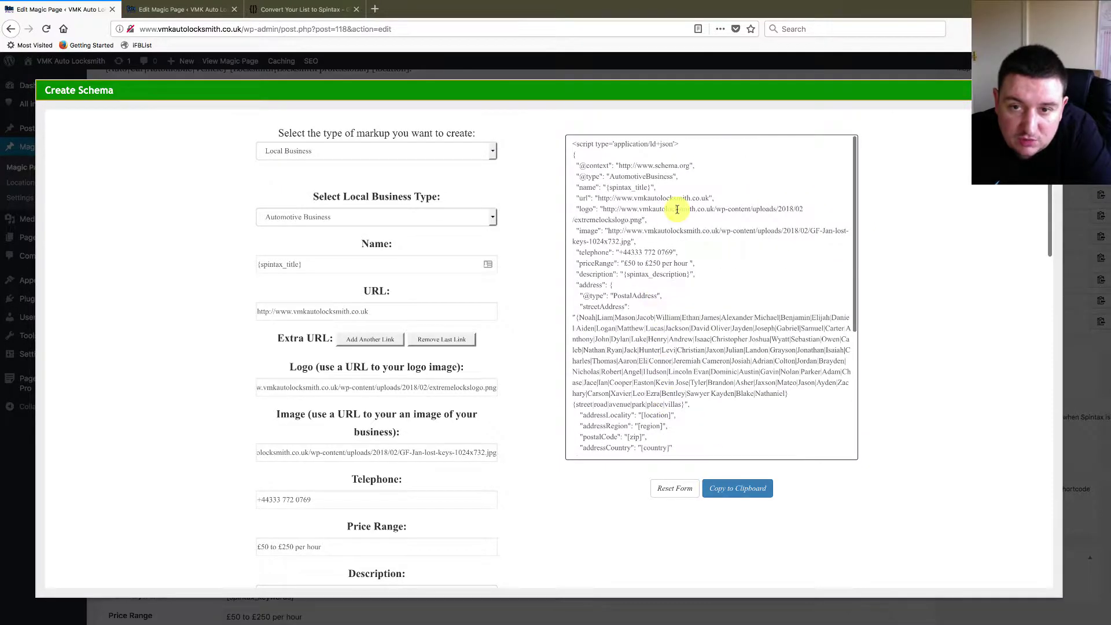
pyautogui.press('super+Tab')
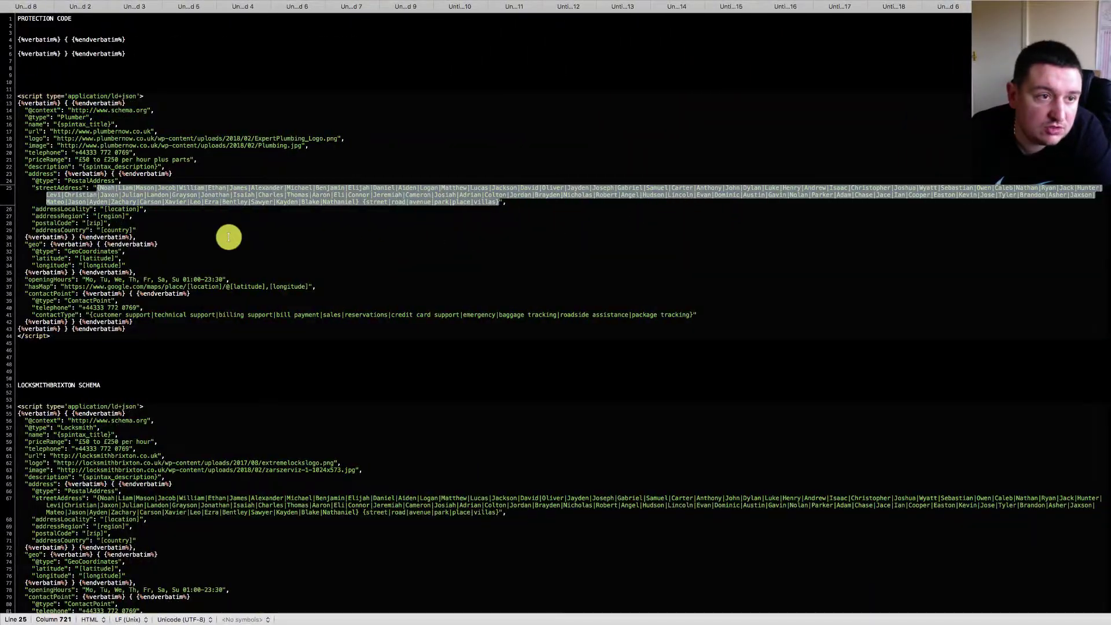
# - Add an AUTO LOCKSMITH SCHEMA heading on a new line at the end of the file
pyautogui.scroll(-10, 226, 236)
pyautogui.scroll(8, 229, 237)
pyautogui.scroll(-20, 229, 238)
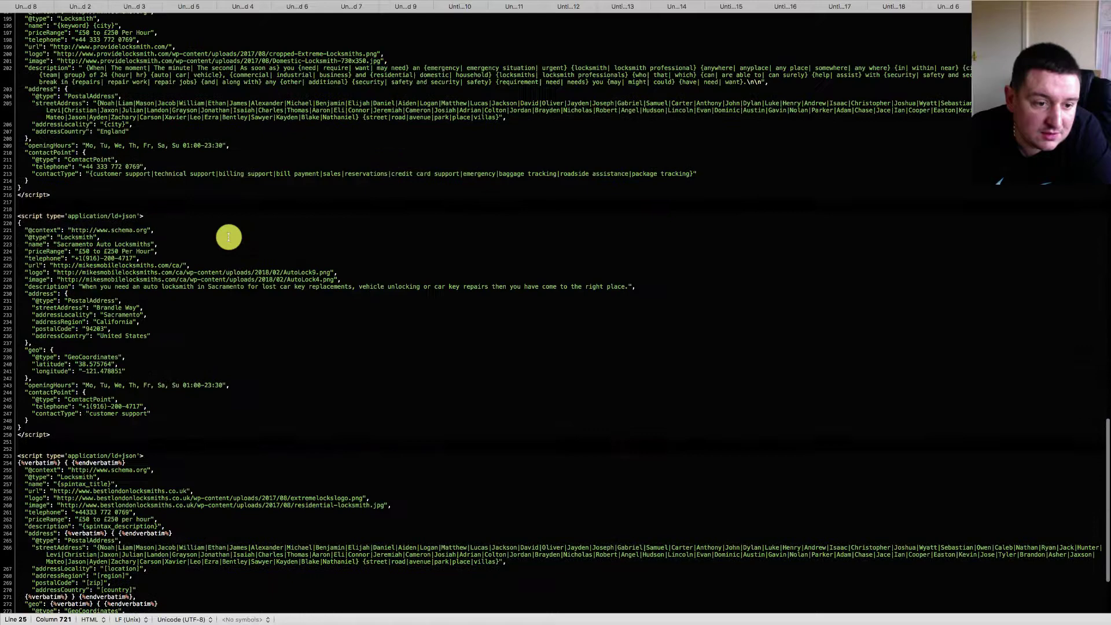
pyautogui.click(55, 601)
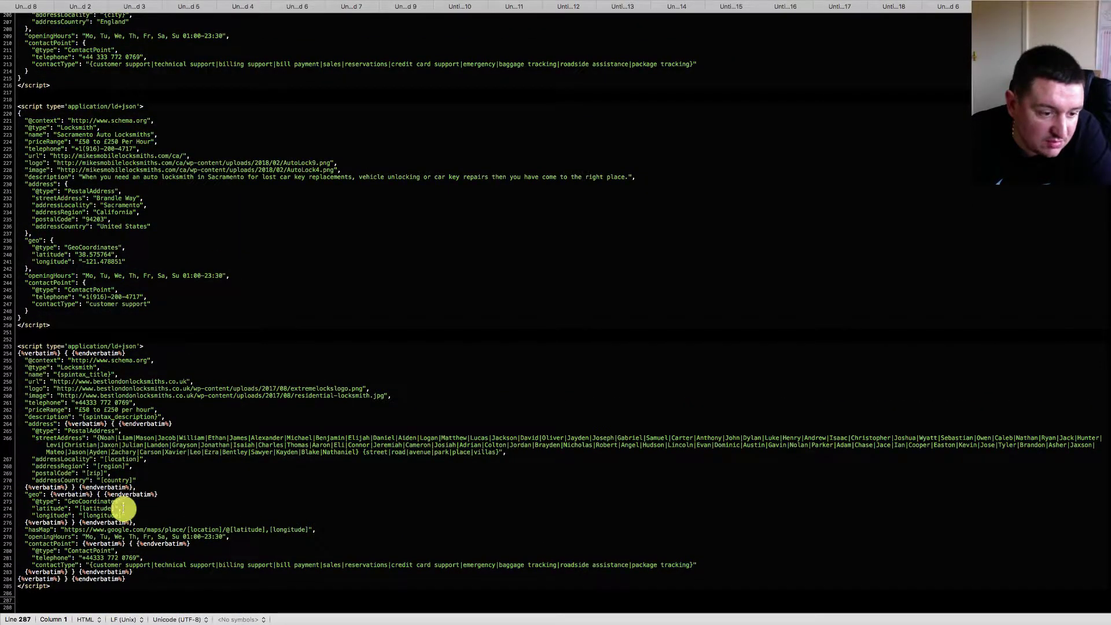
pyautogui.scroll(-2, 93, 530)
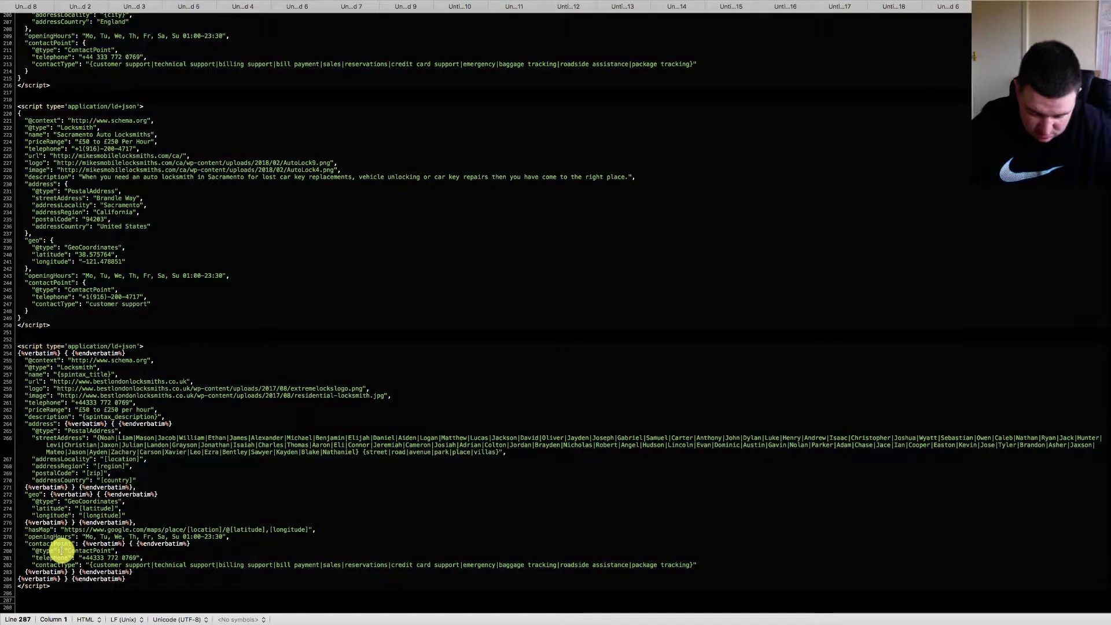
pyautogui.press('Return')
pyautogui.write('AUTO LOCKS')
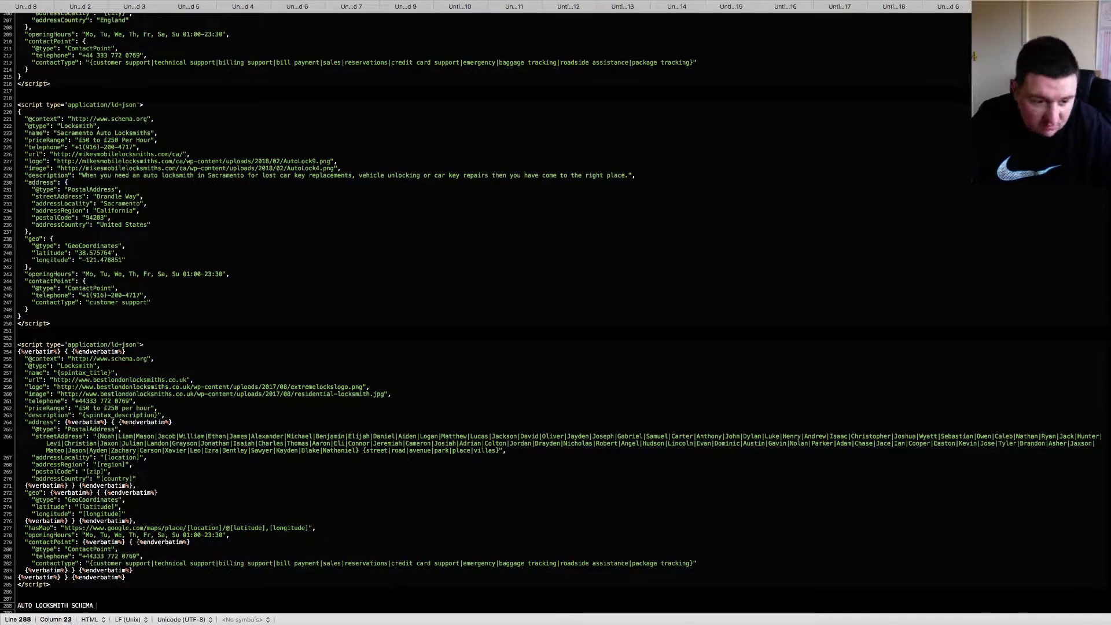
pyautogui.write('MITH SCHEMA')
# - Paste the copied AutomotiveBusiness JSON-LD schema beneath the heading
pyautogui.press('Return')
pyautogui.press('Return')
pyautogui.press('Return')
pyautogui.press('Return')
pyautogui.press('Return')
pyautogui.press('Return')
pyautogui.press('Return')
pyautogui.press('Return')
pyautogui.press('Return')
pyautogui.press('Return')
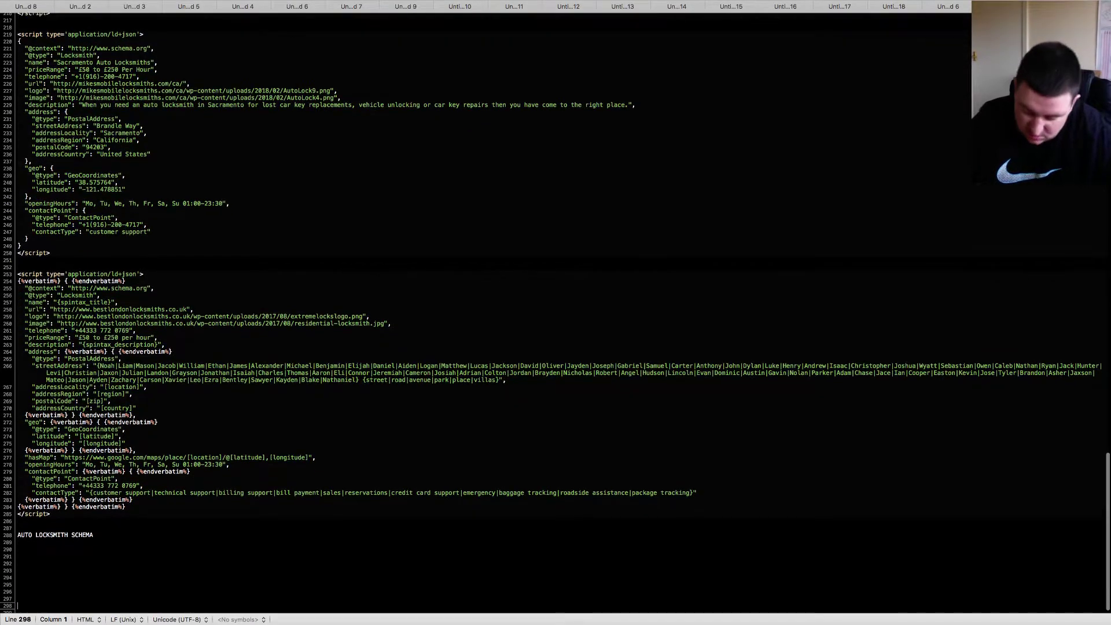
pyautogui.press('Up')
pyautogui.press('Up')
pyautogui.press('Up')
pyautogui.press('Up')
pyautogui.press('Up')
pyautogui.press('Up')
pyautogui.press('Up')
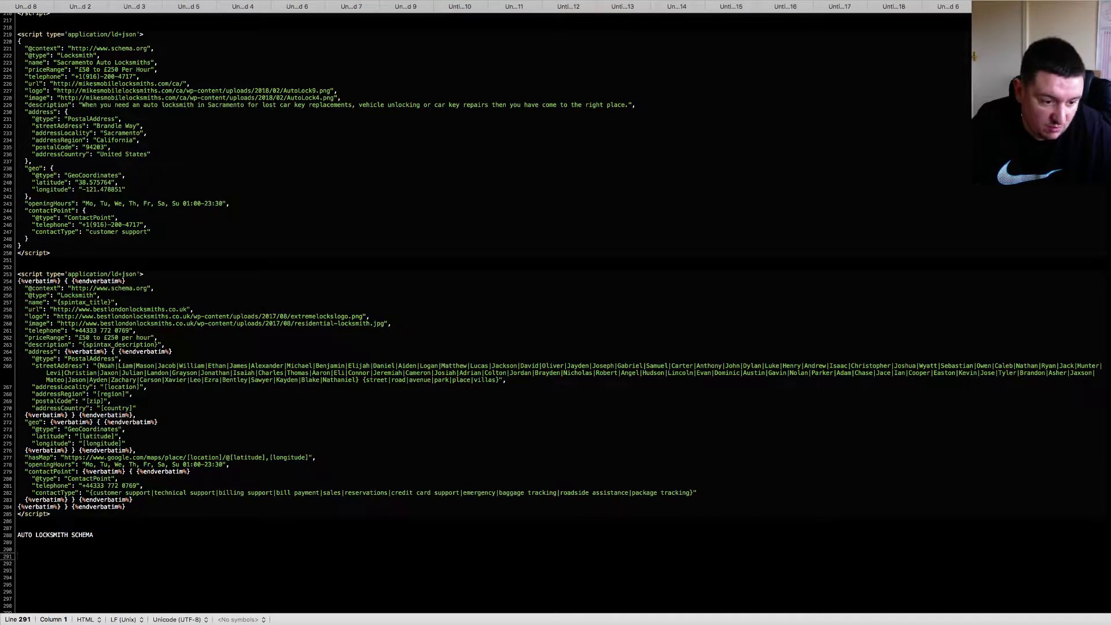
pyautogui.press('super+v')
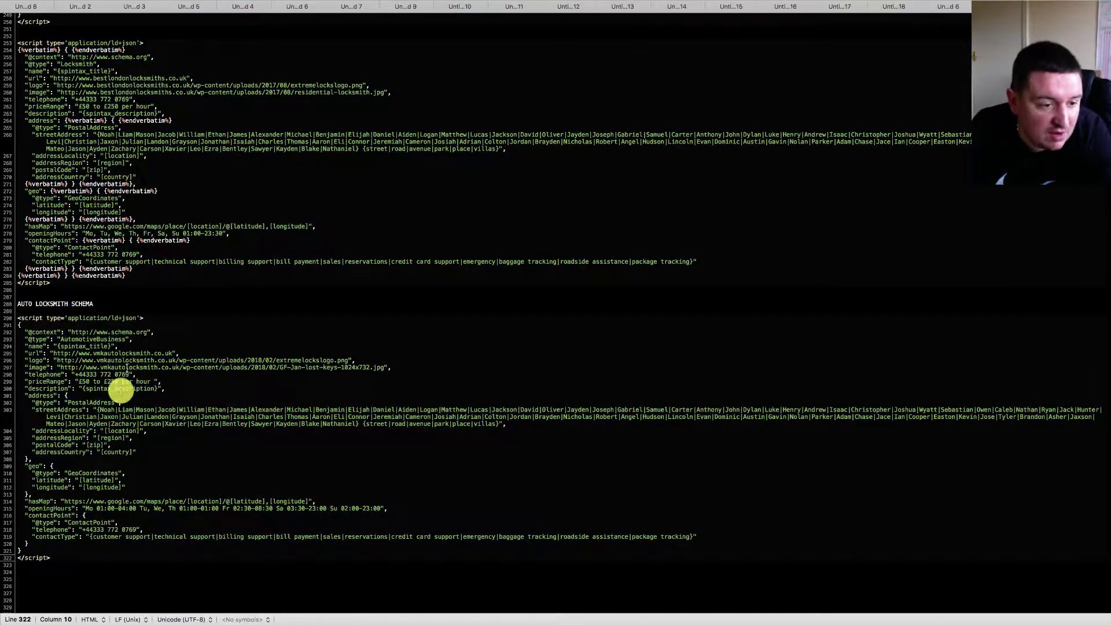
pyautogui.scroll(-1, 162, 426)
pyautogui.scroll(-2, 162, 425)
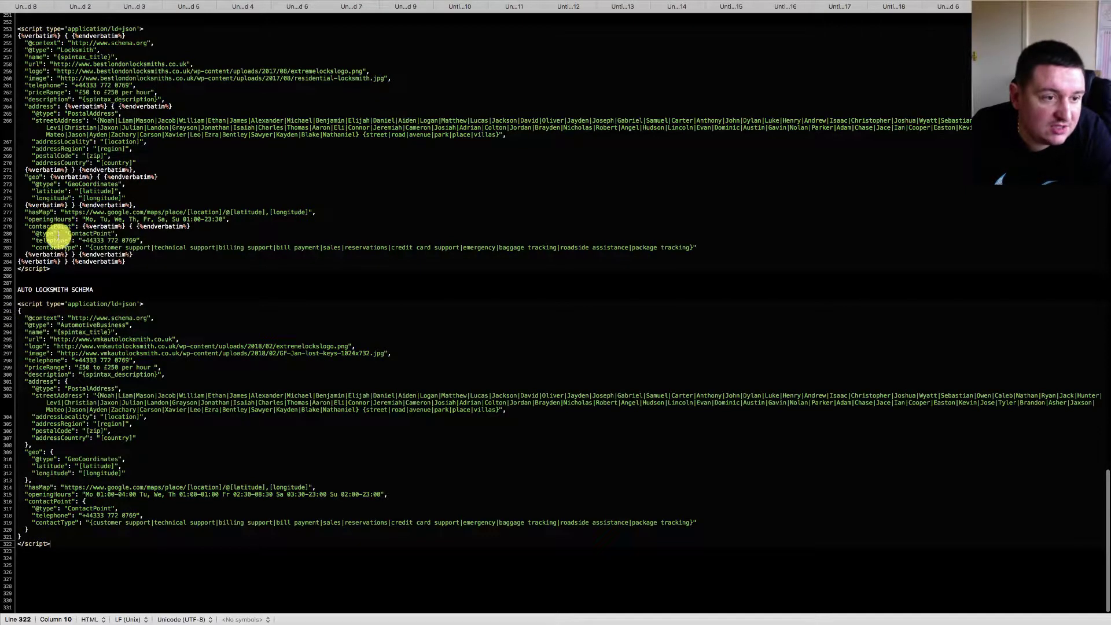
pyautogui.scroll(5, 55, 235)
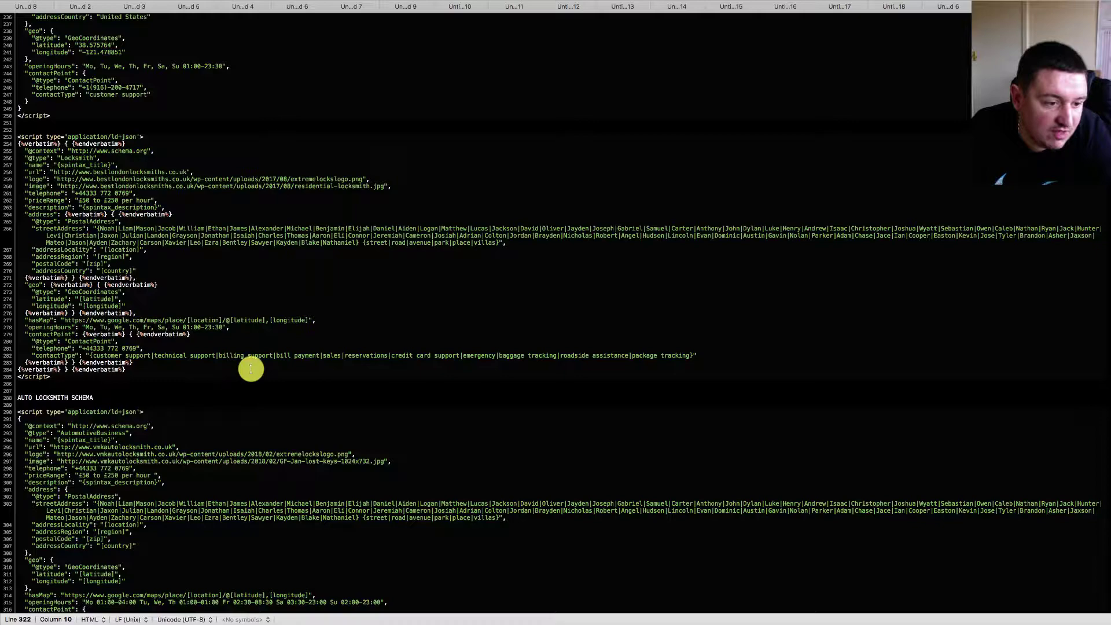
# - Paste the AutomotiveBusiness JSON-LD script into the empty Create Schema editor and review it
pyautogui.press('super+Tab')
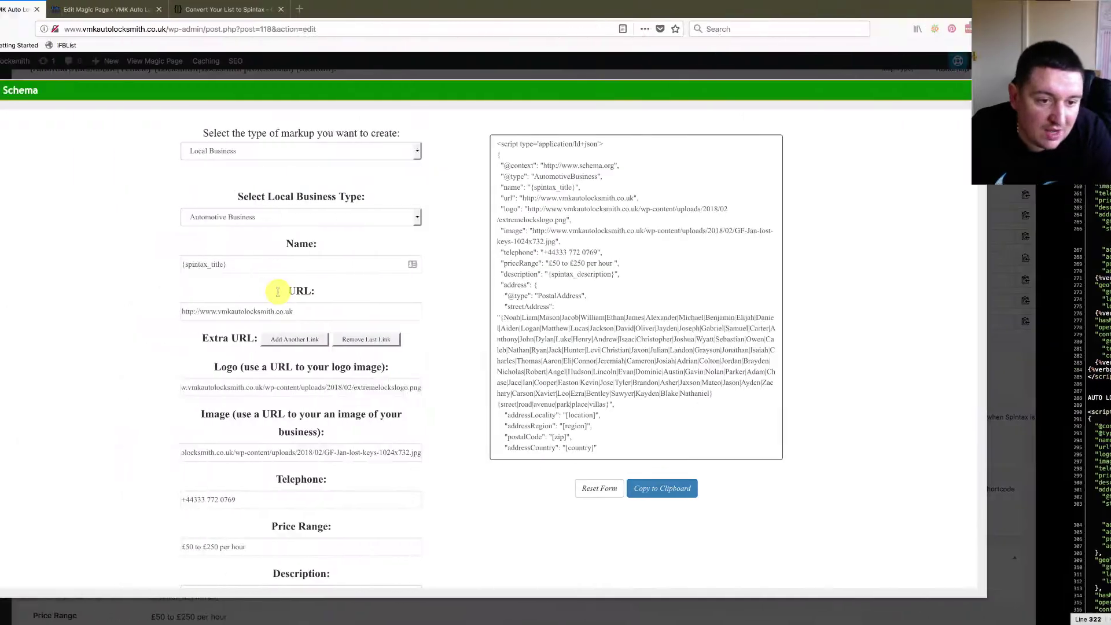
pyautogui.scroll(-10, 729, 374)
pyautogui.scroll(-15, 729, 374)
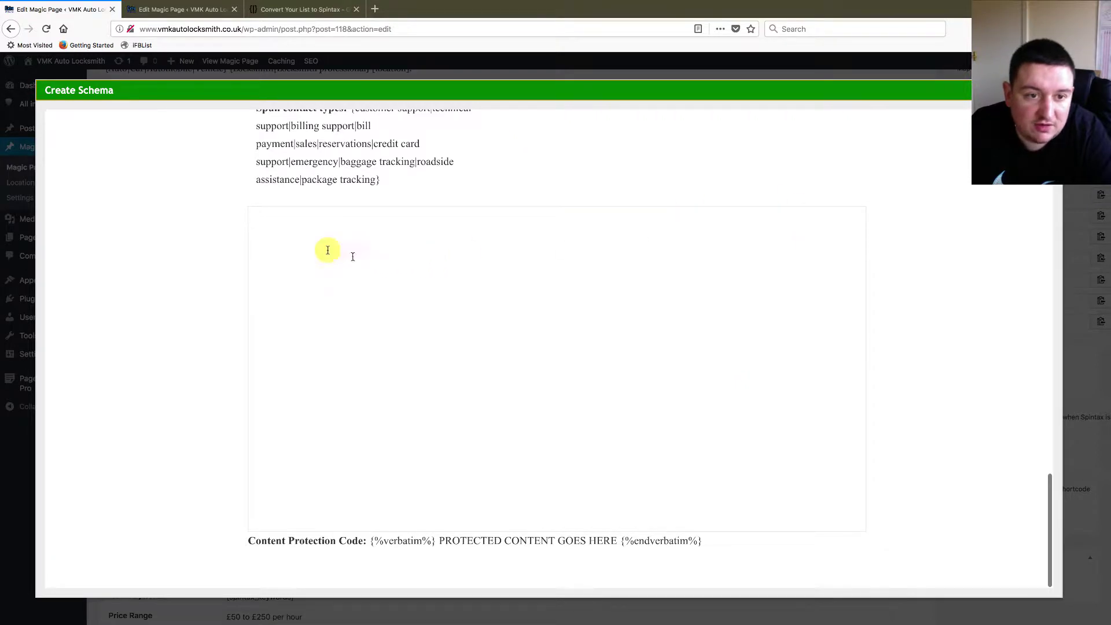
pyautogui.click(308, 231)
pyautogui.press('super+v')
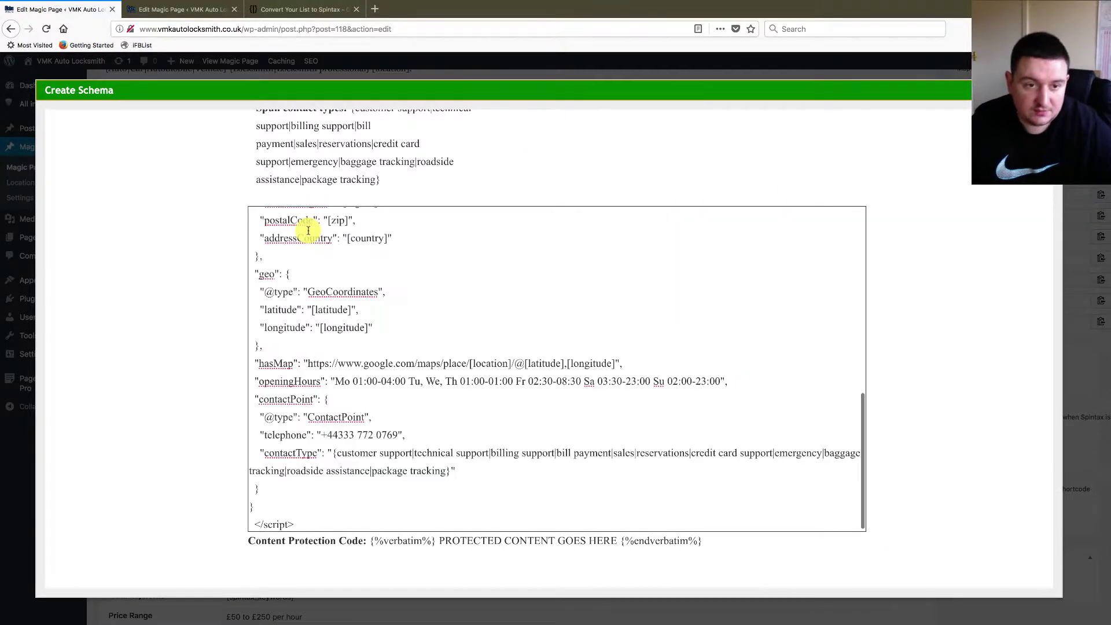
pyautogui.scroll(15, 291, 279)
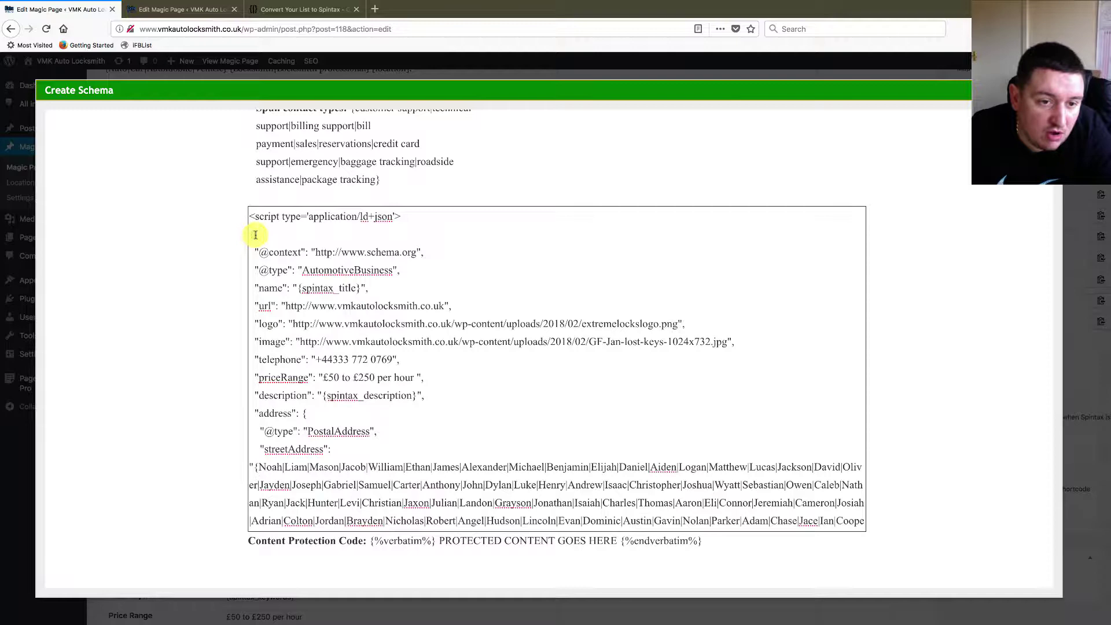
pyautogui.scroll(-3, 506, 400)
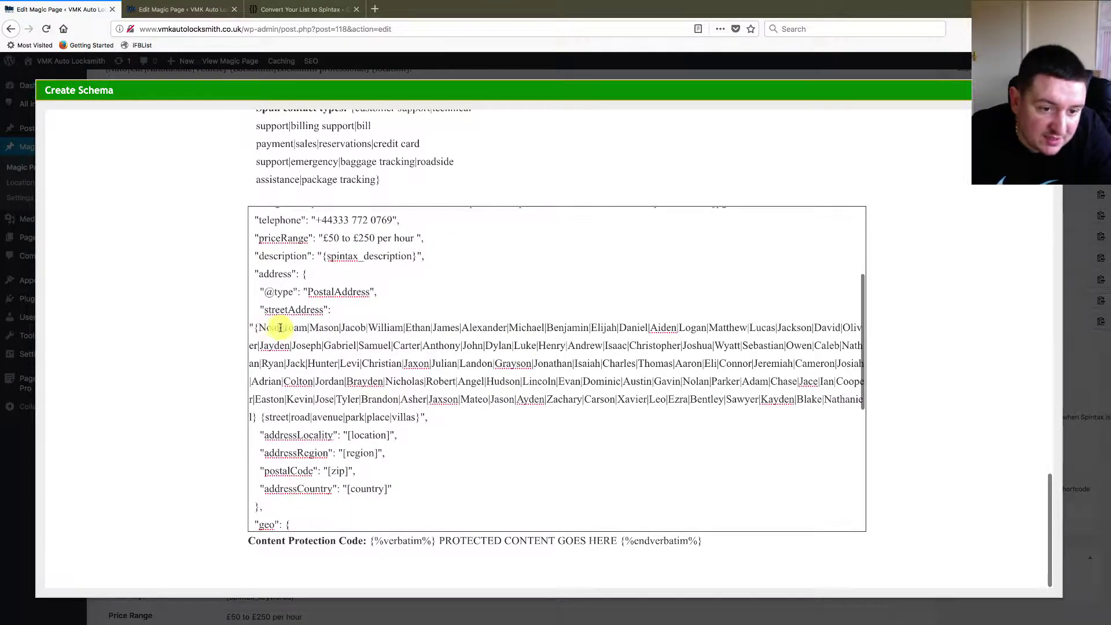
pyautogui.scroll(-2, 347, 337)
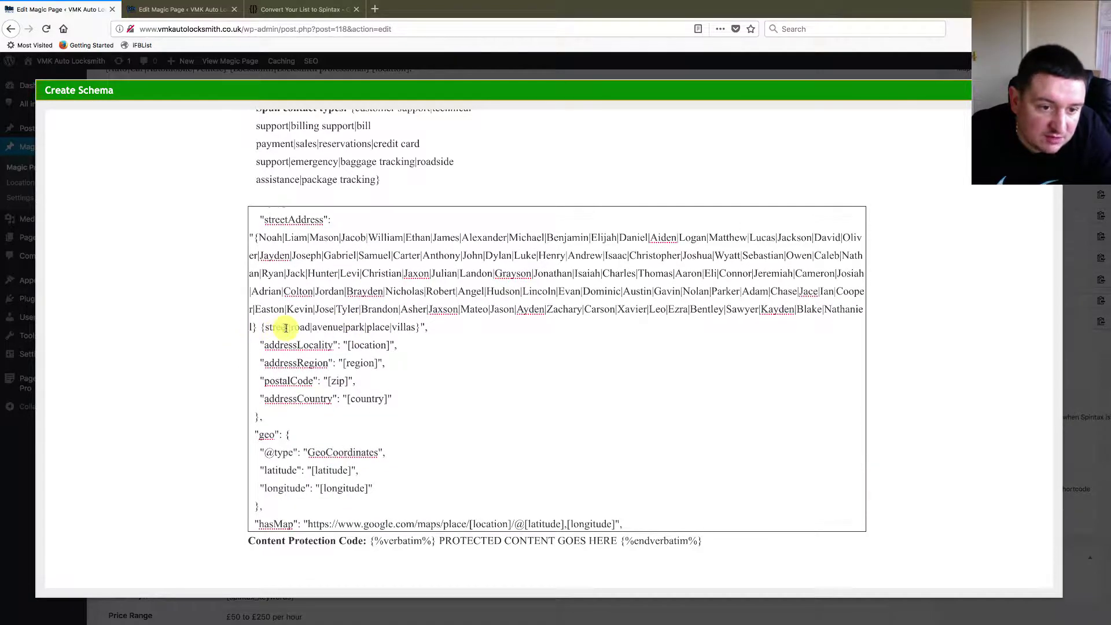
pyautogui.scroll(6, 413, 330)
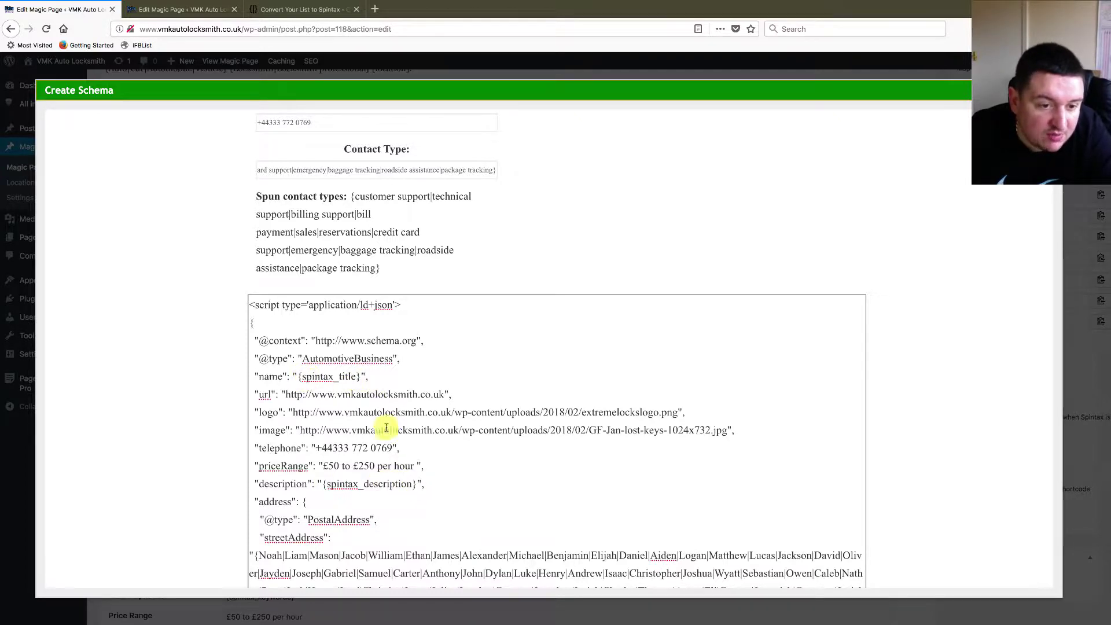
# - Turn line 2's opening brace into {%verbatim%} { {%endverbatim%} using the Content Protection Code sample
pyautogui.doubleClick(251, 323)
pyautogui.scroll(-3, 356, 363)
pyautogui.scroll(3, 356, 363)
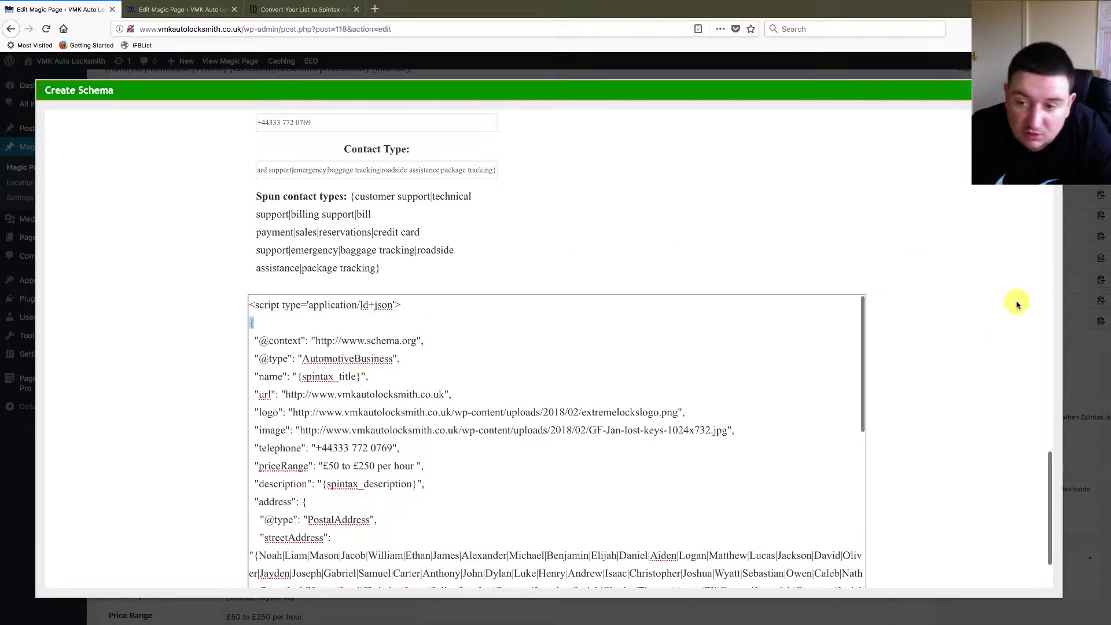
pyautogui.scroll(-3, 992, 410)
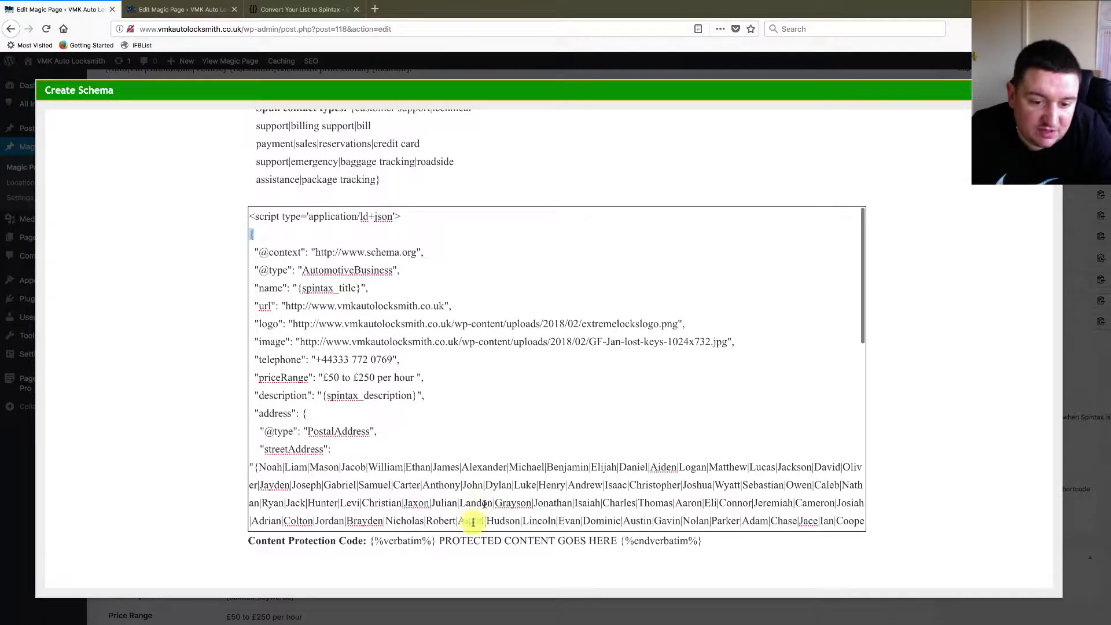
pyautogui.moveTo(371, 542); pyautogui.dragTo(704, 543)
pyautogui.hotkey('ctrl', 'c')
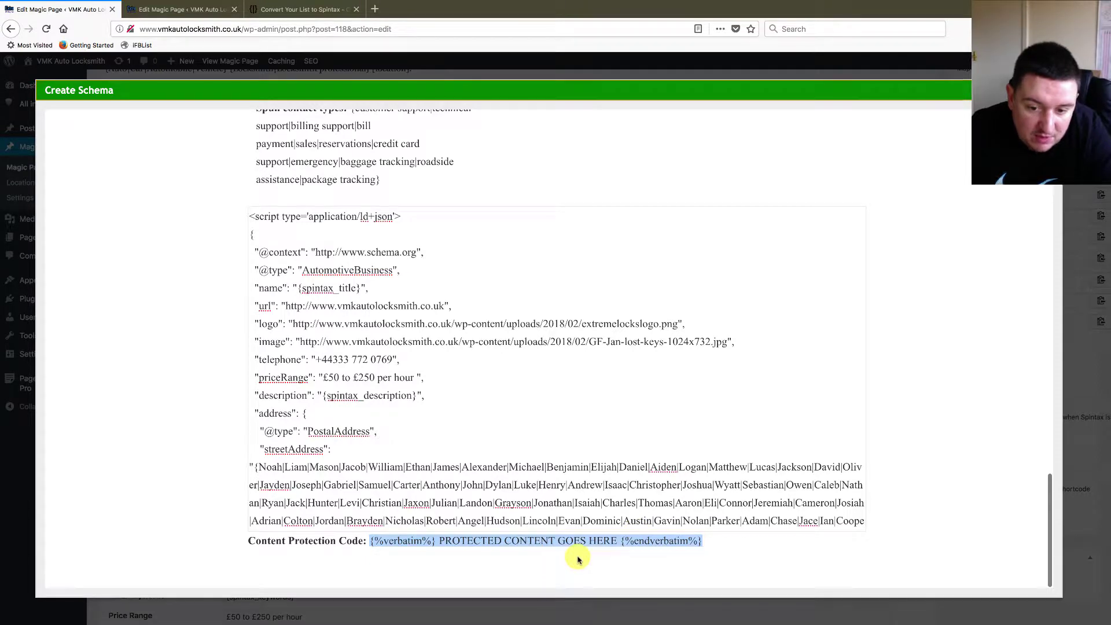
pyautogui.click(280, 232)
pyautogui.hotkey('ctrl', 'v')
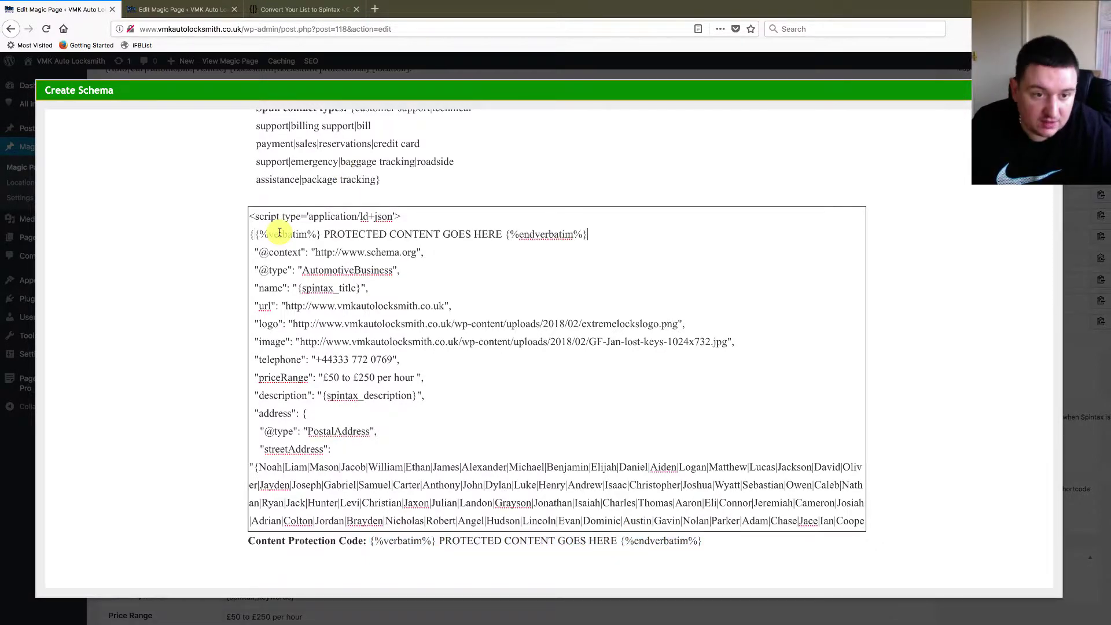
pyautogui.click(258, 235)
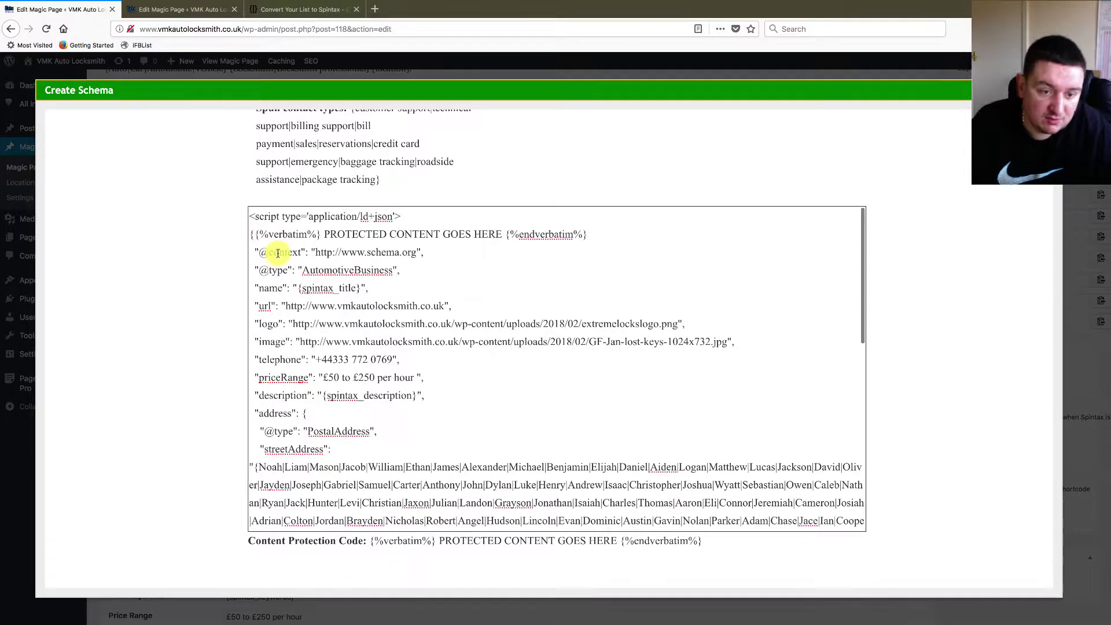
pyautogui.press('BackSpace')
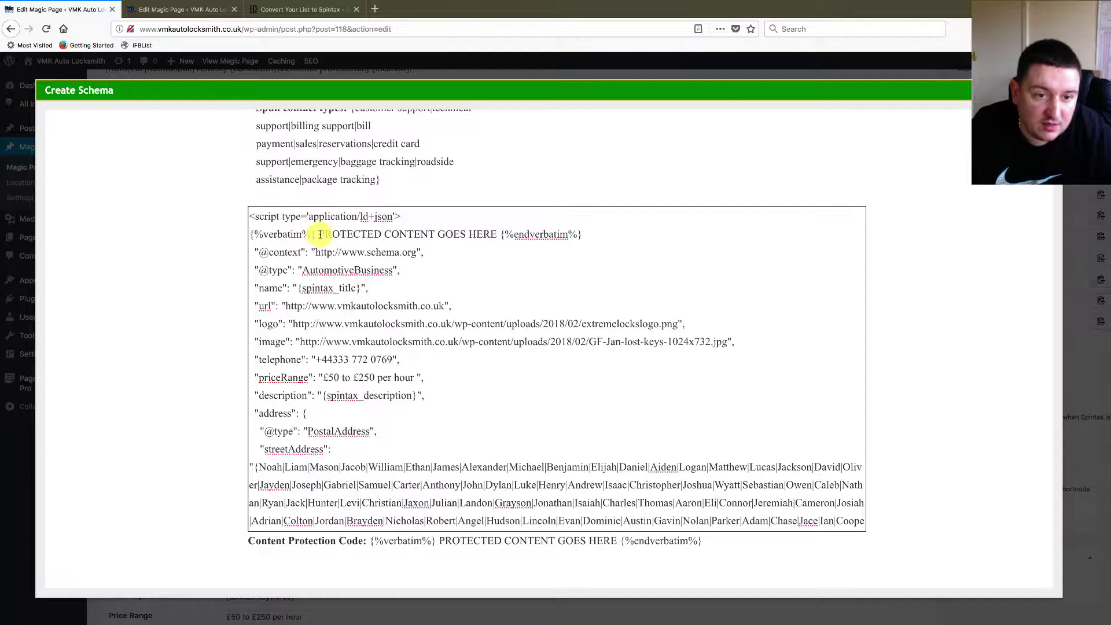
pyautogui.moveTo(320, 235); pyautogui.dragTo(496, 239)
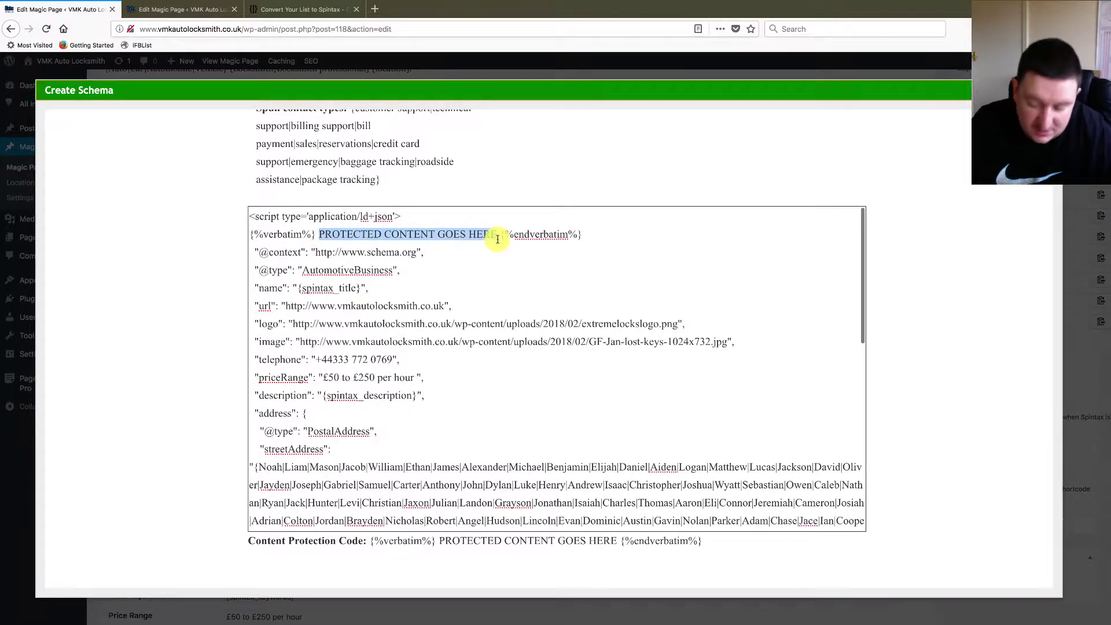
pyautogui.press('BackSpace')
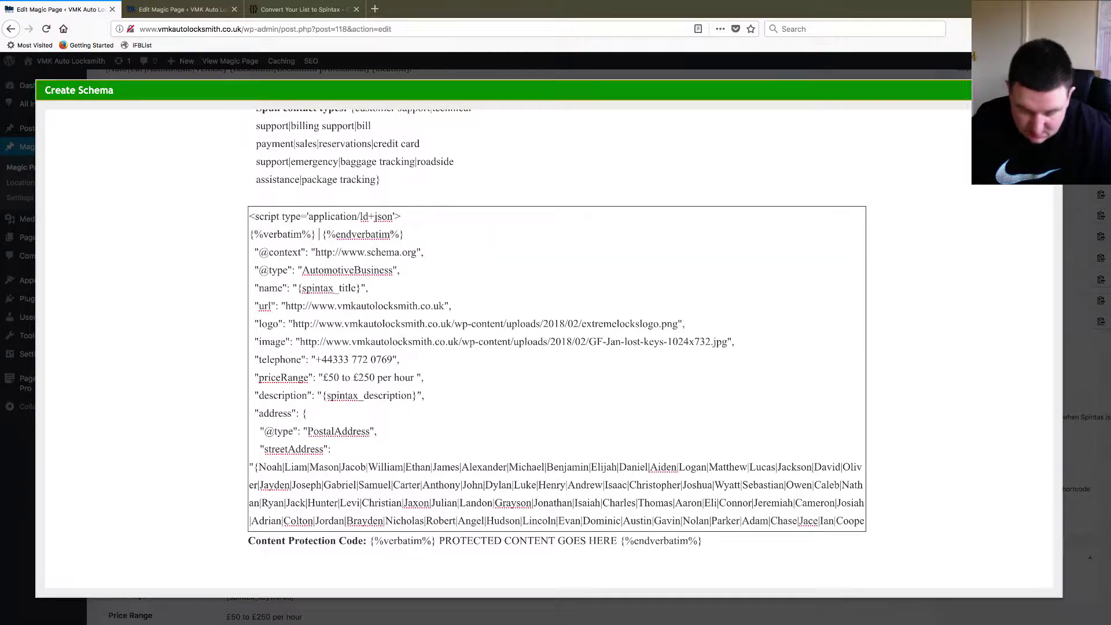
pyautogui.write('{')
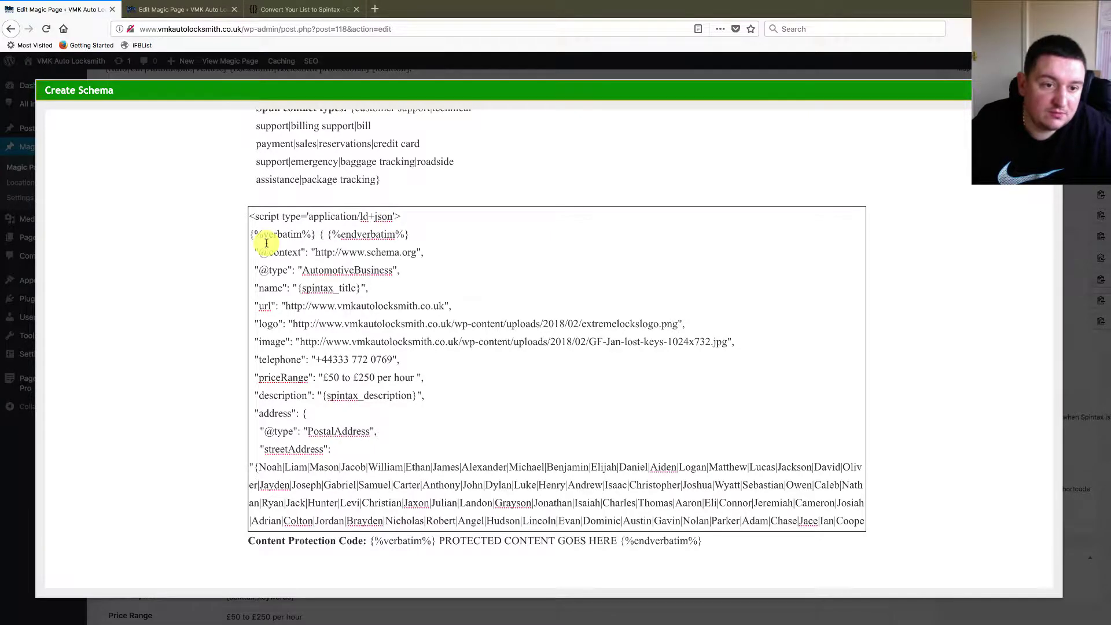
# - Paste the verbatim-wrapped opening brace after the address, geo and contactPoint keys
pyautogui.moveTo(249, 234); pyautogui.dragTo(393, 233)
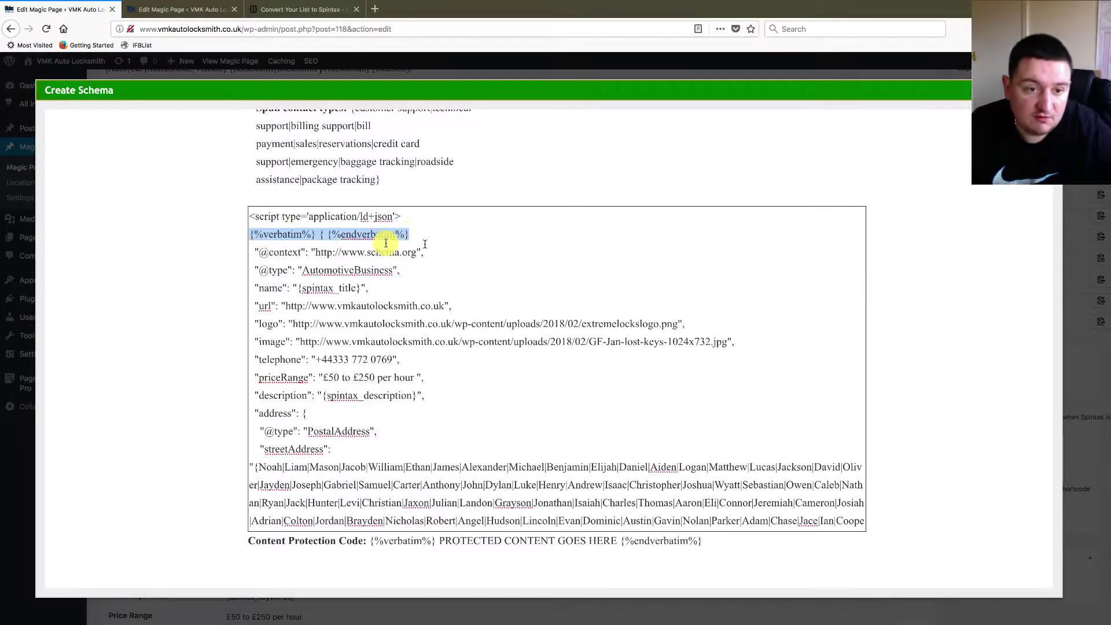
pyautogui.click(324, 234)
pyautogui.tripleClick(324, 235)
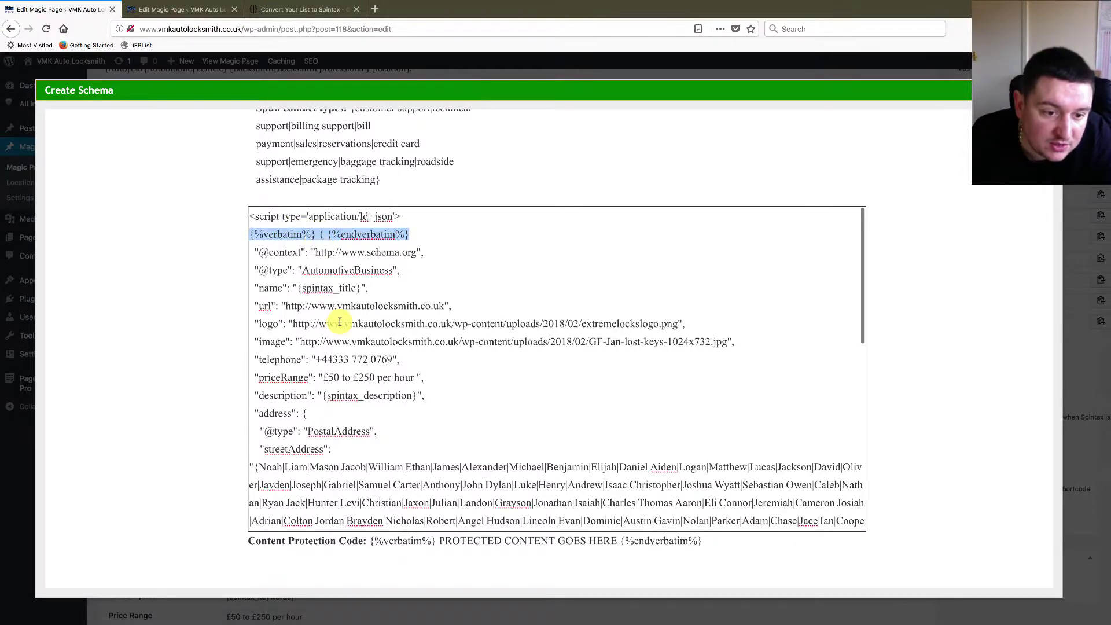
pyautogui.scroll(-1, 327, 321)
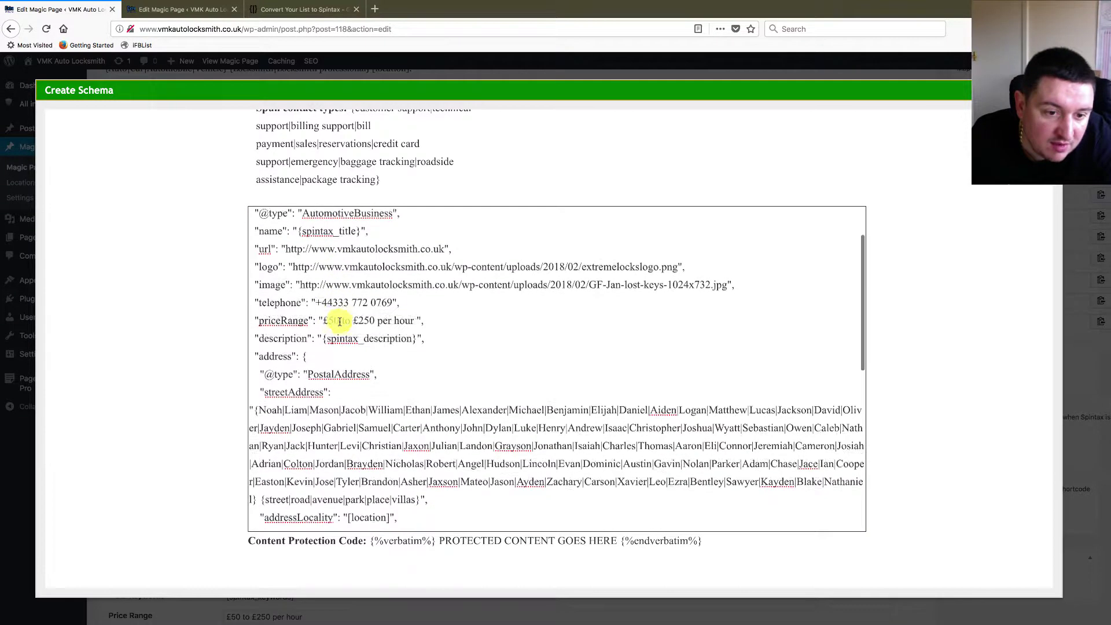
pyautogui.click(304, 351)
pyautogui.write('{%verbatim%} { {%endverbatim%}')
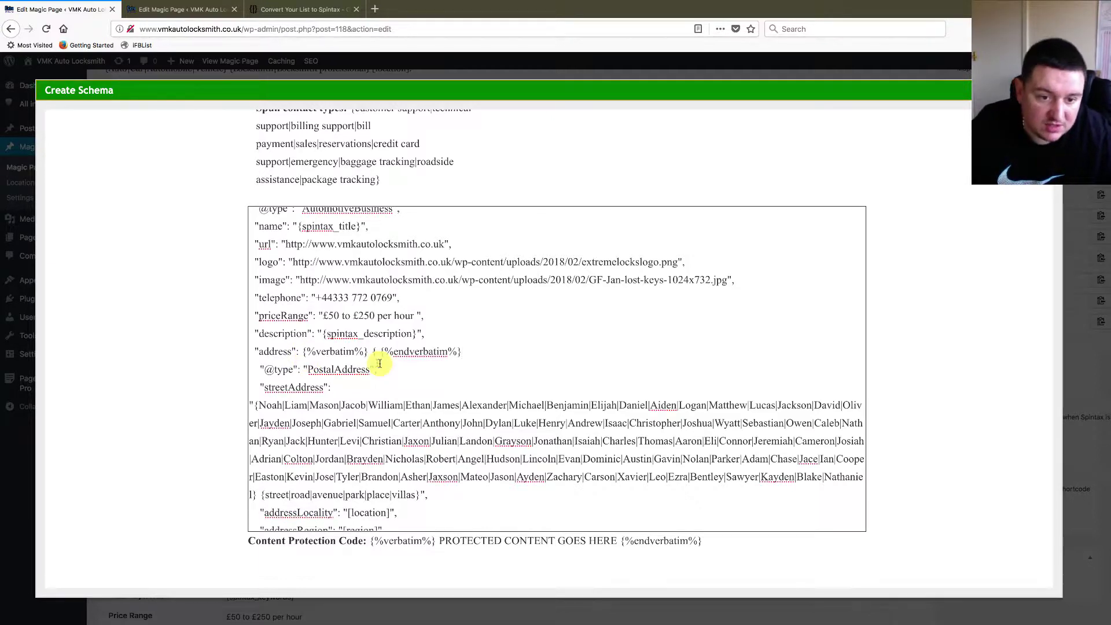
pyautogui.scroll(-1, 408, 375)
pyautogui.scroll(-3, 408, 376)
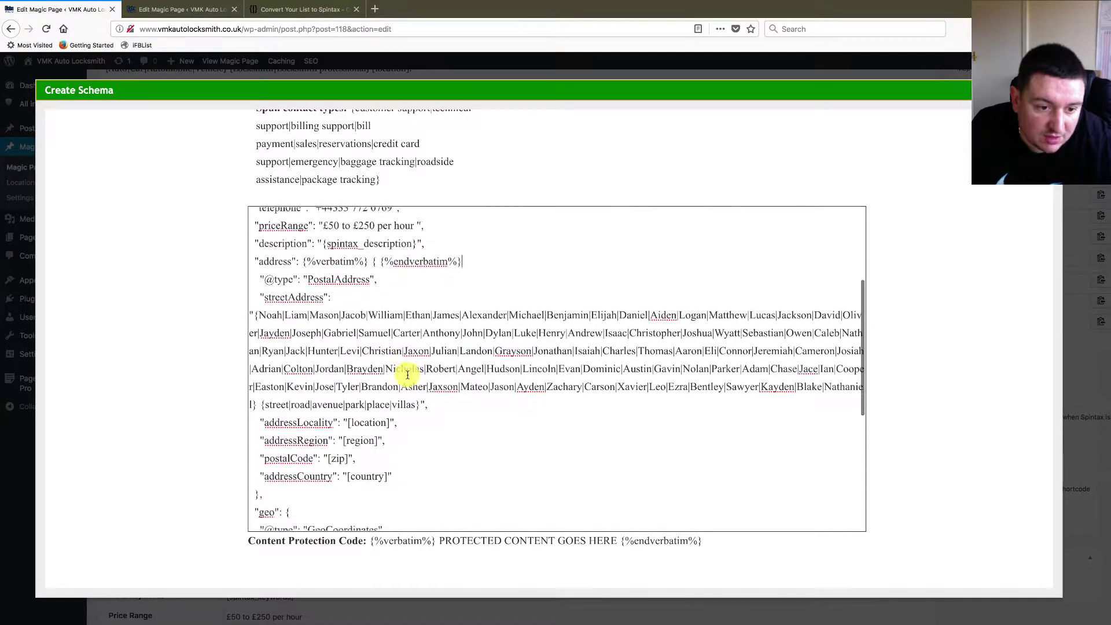
pyautogui.scroll(-1, 408, 375)
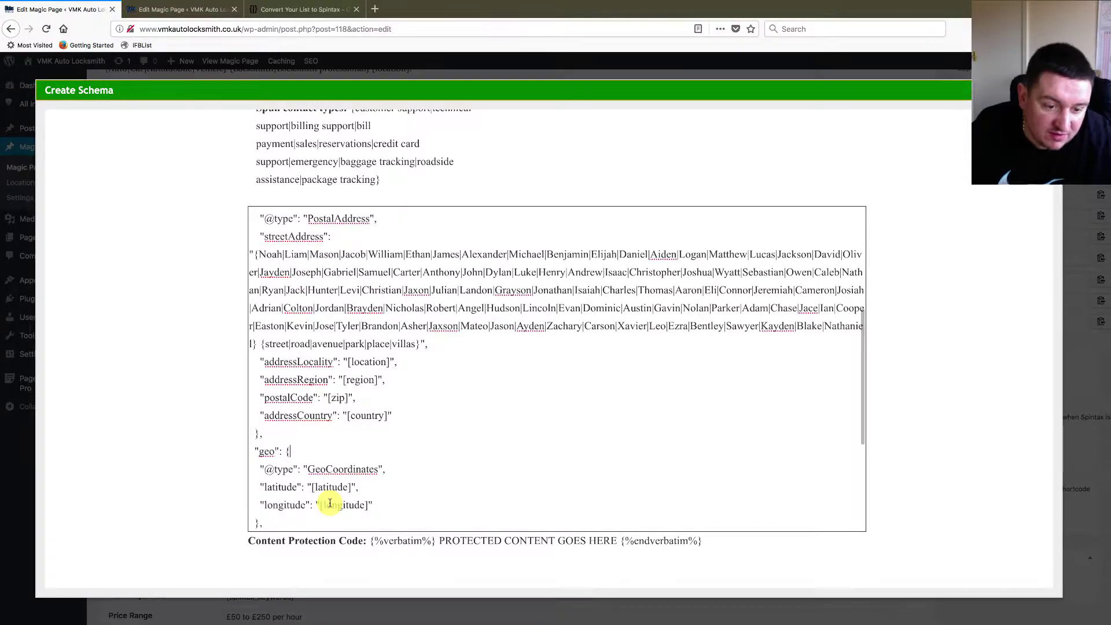
pyautogui.write('{%verbatim%} { {%endverbatim%}')
pyautogui.scroll(-3, 389, 492)
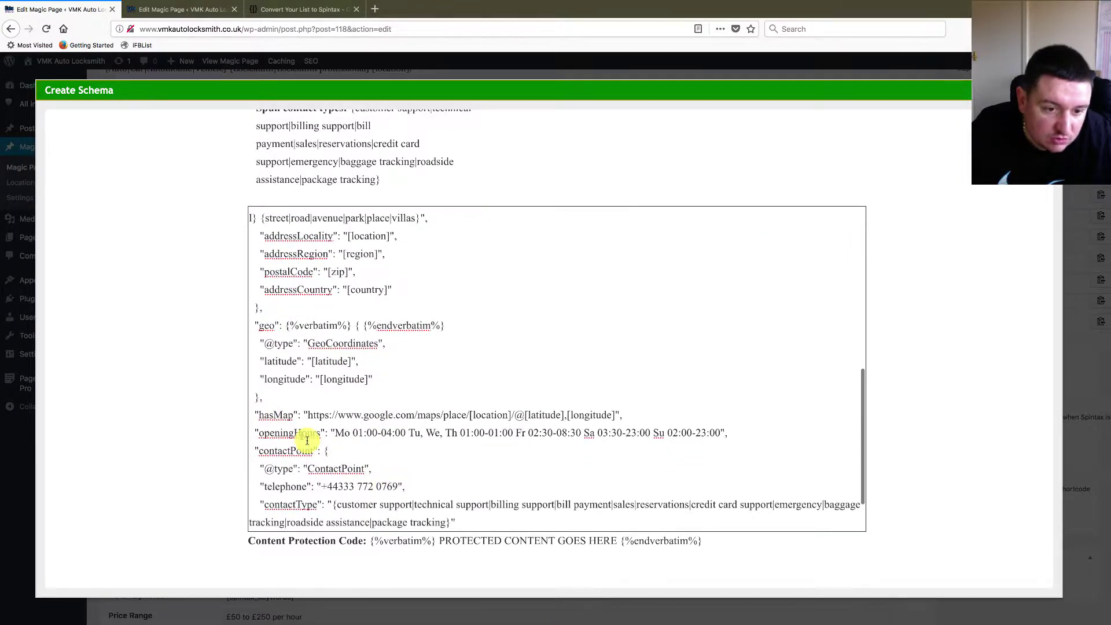
pyautogui.click(328, 452)
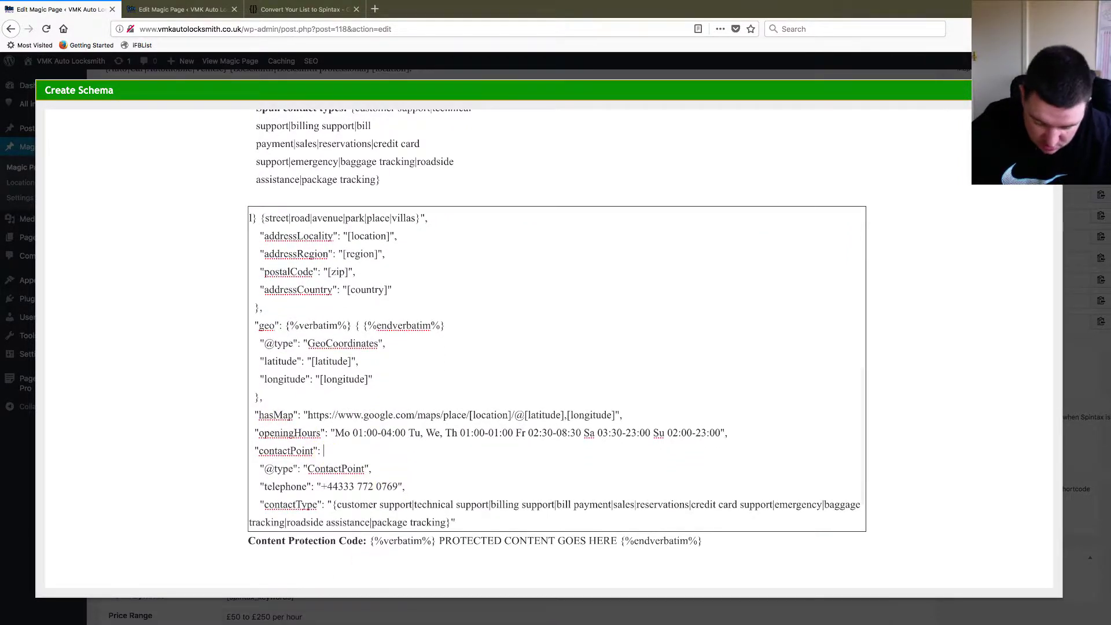
pyautogui.write('{%verbatim%} { {%endverbatim%}')
pyautogui.scroll(-2, 429, 528)
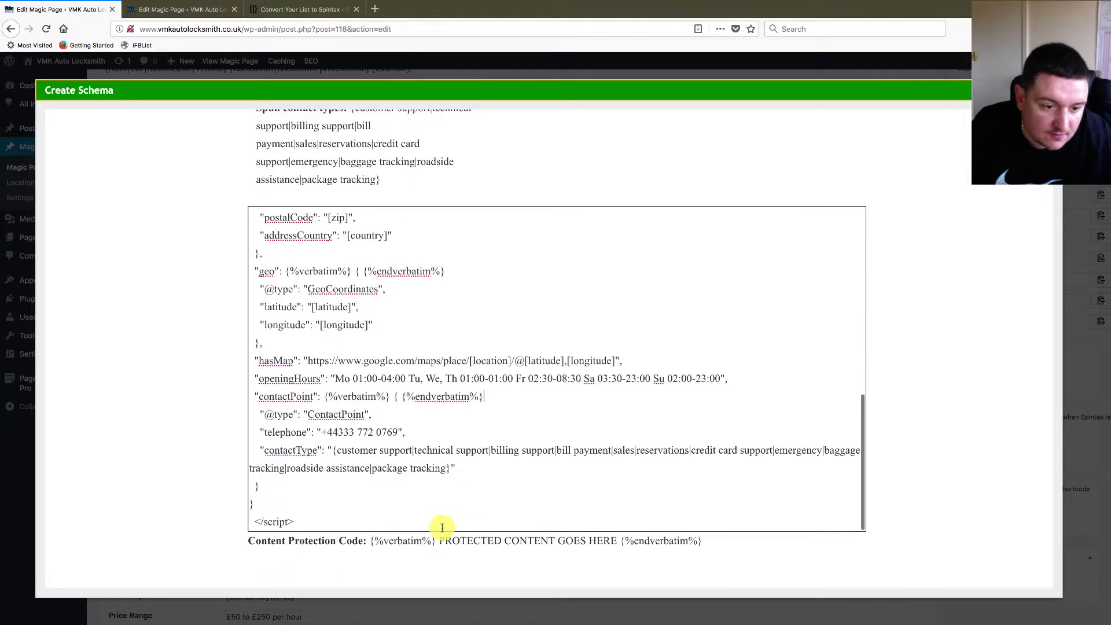
# - Replace the final closing brace before </script> with a verbatim-wrapped closing brace
pyautogui.doubleClick(253, 506)
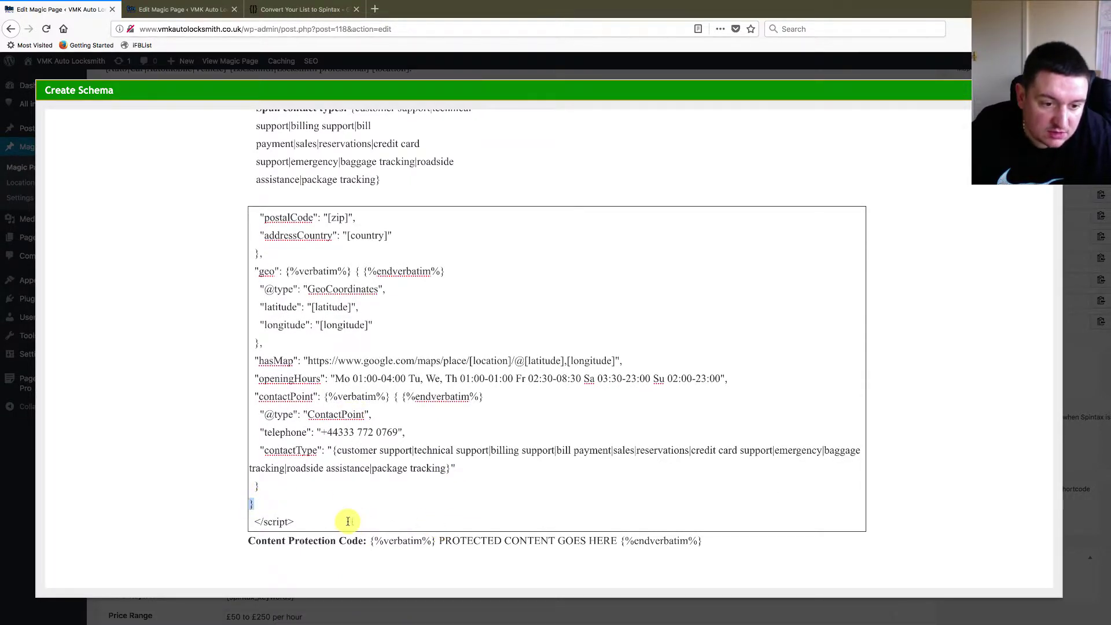
pyautogui.write('{%verbatim%} { {%endverbatim%}')
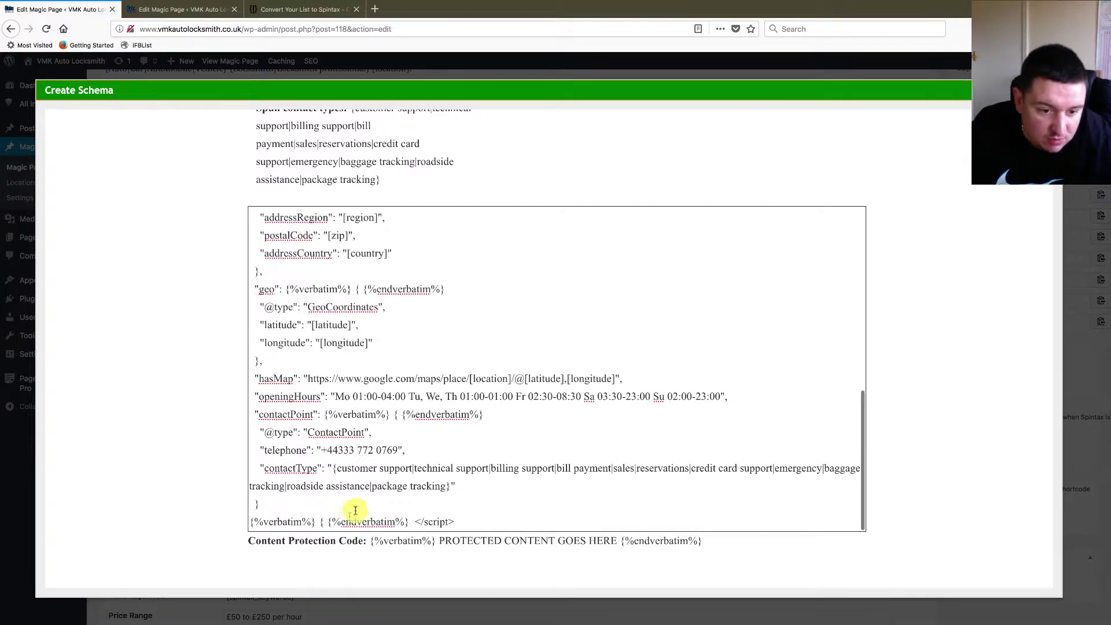
pyautogui.scroll(-2, 364, 510)
pyautogui.press('Return')
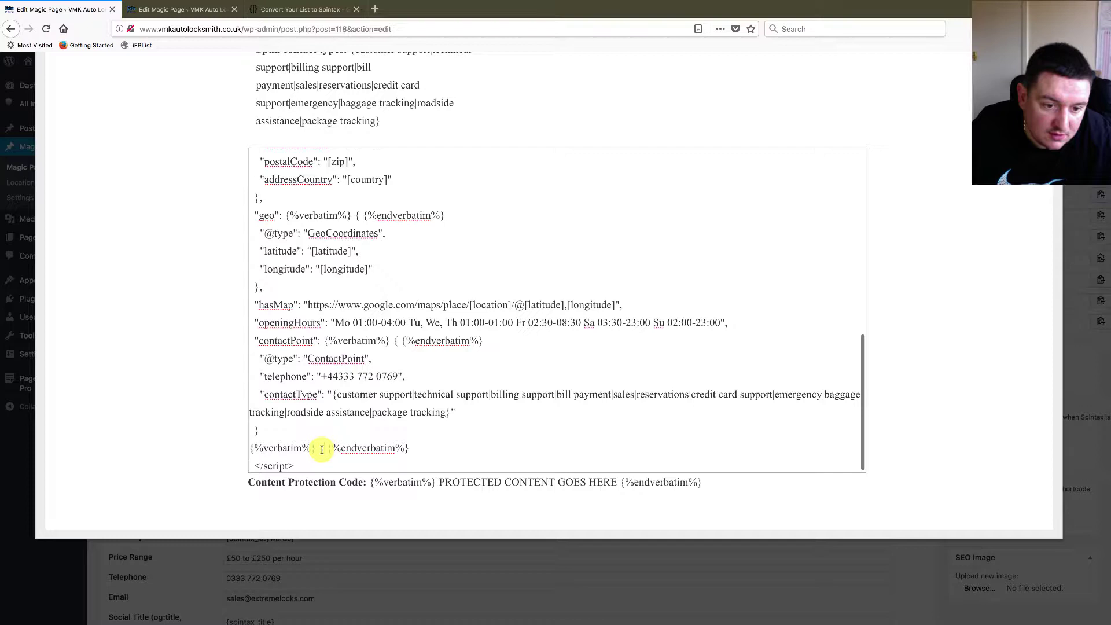
pyautogui.press('BackSpace')
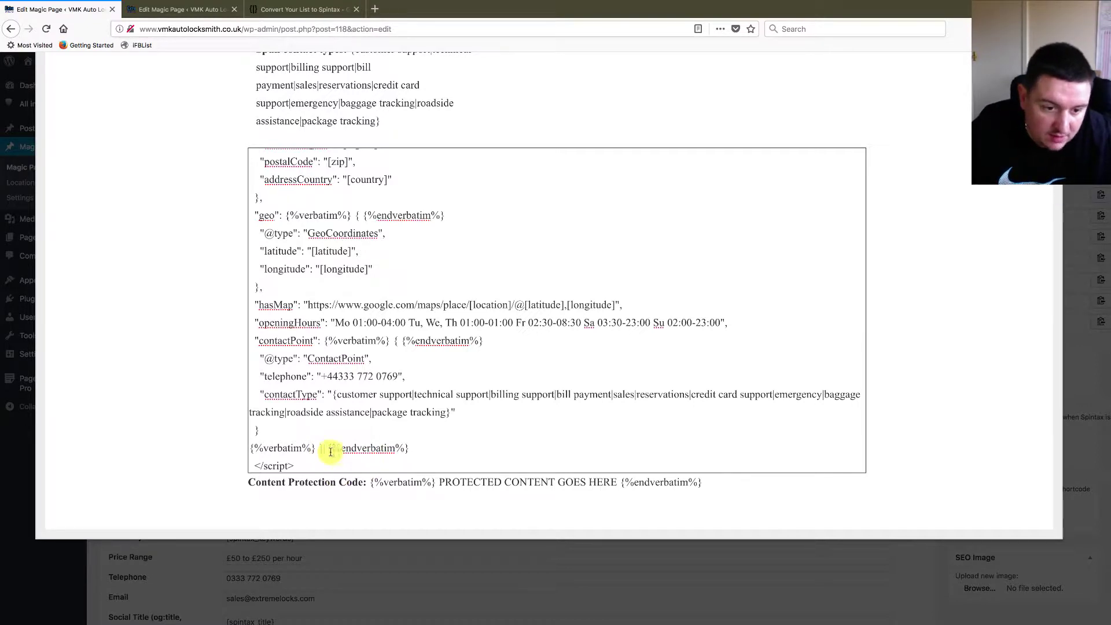
pyautogui.moveTo(408, 449); pyautogui.dragTo(410, 447)
pyautogui.hotkey('ctrl', 'c')
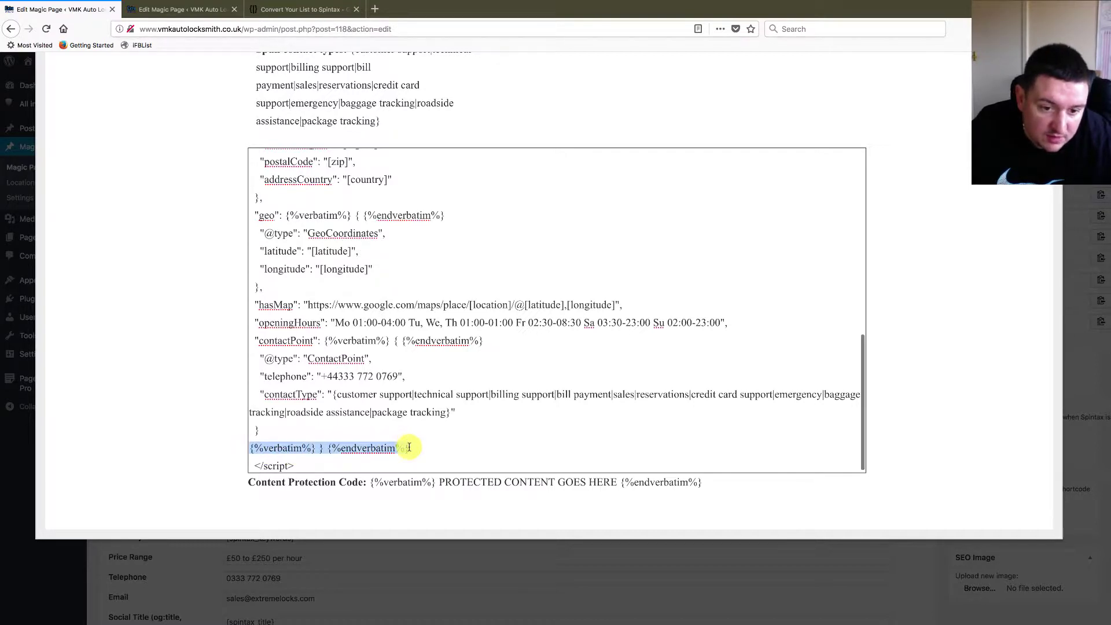
# - Wrap the contactPoint, geo and address closing braces in verbatim tags, then review the code
pyautogui.click(256, 431)
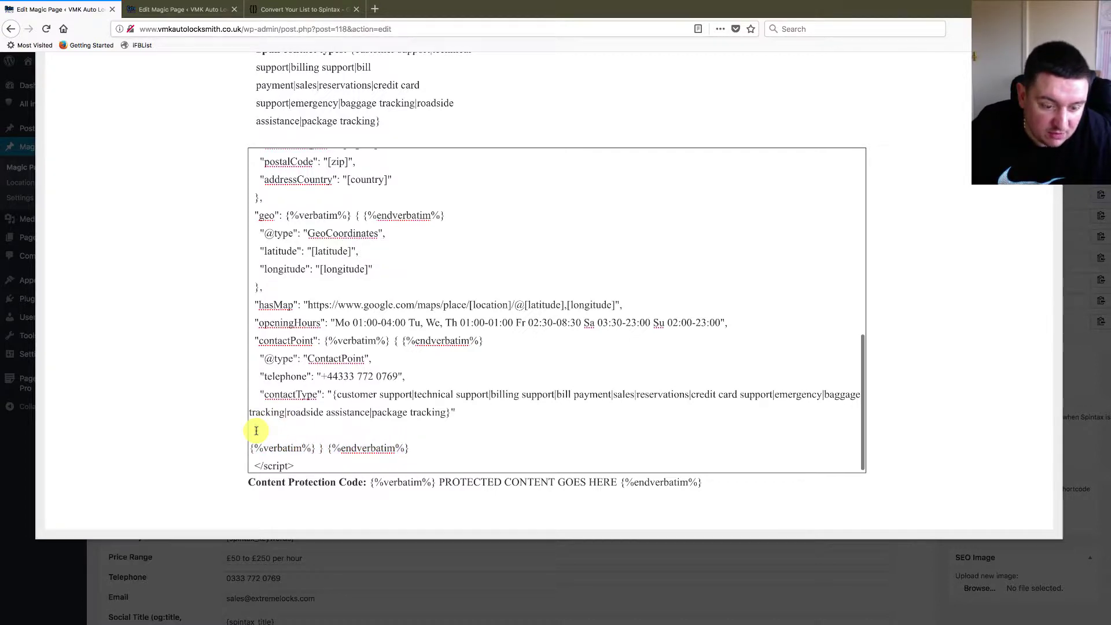
pyautogui.hotkey('ctrl', 'v')
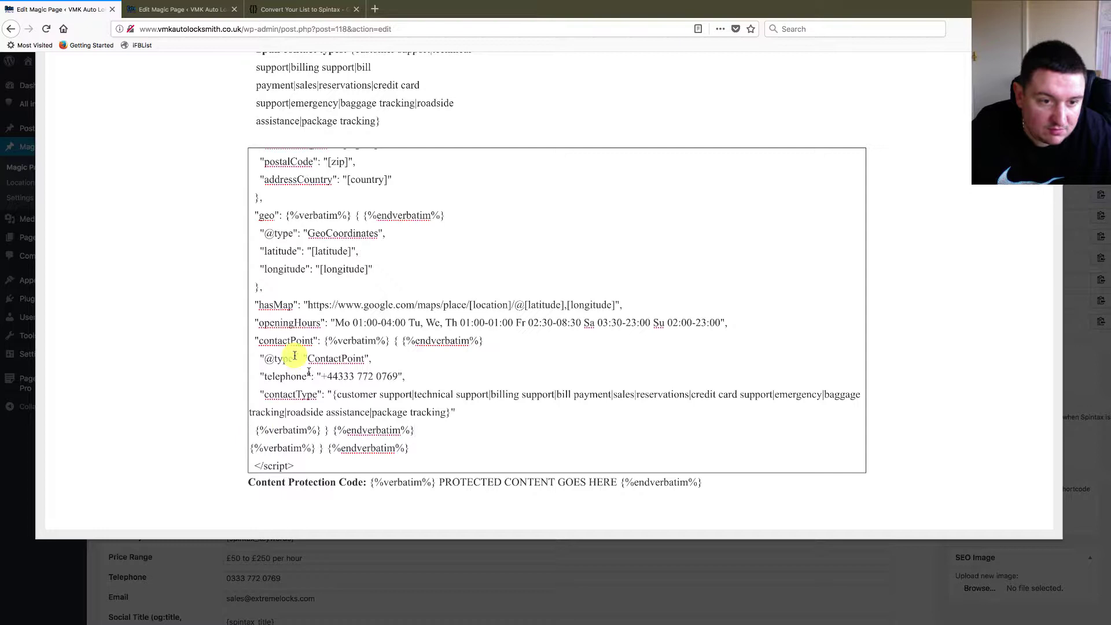
pyautogui.scroll(-1, 256, 288)
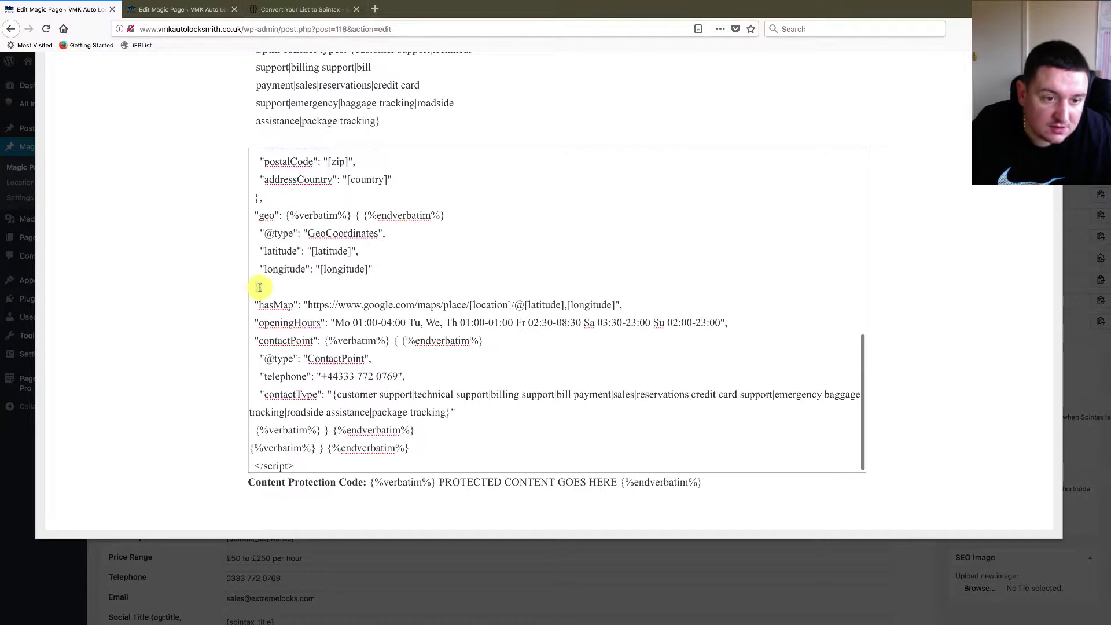
pyautogui.scroll(-1, 259, 287)
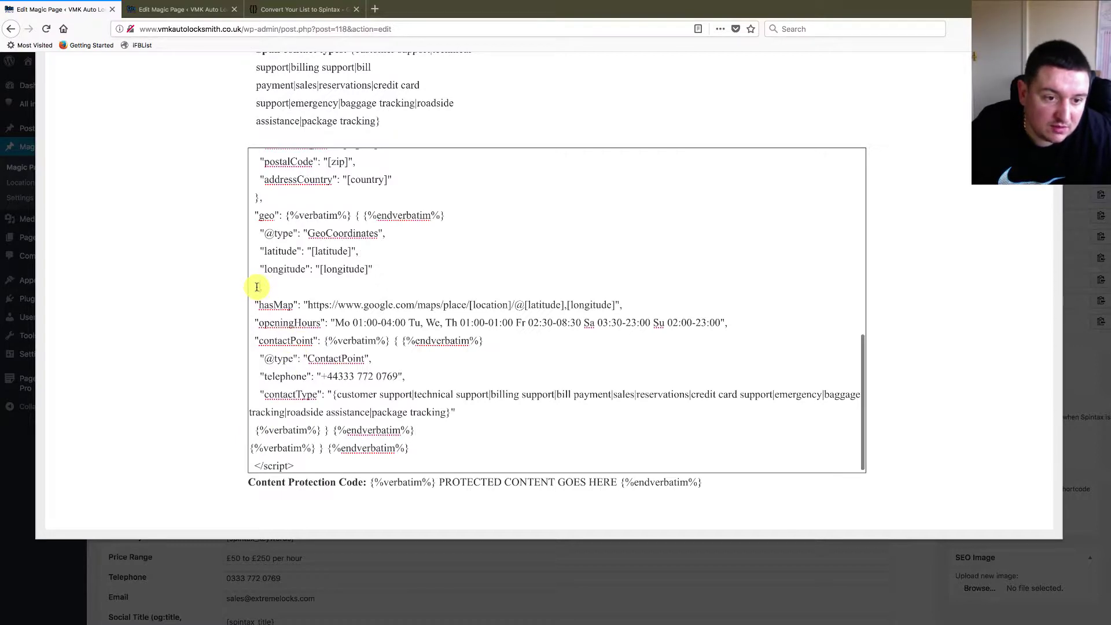
pyautogui.doubleClick(256, 288)
pyautogui.hotkey('ctrl', 'v')
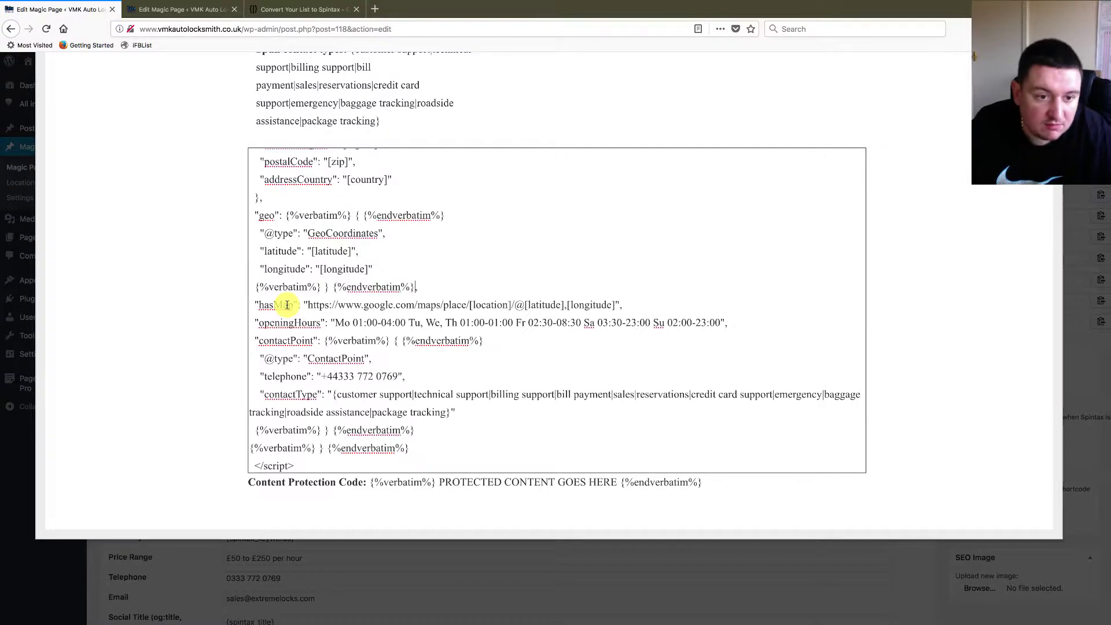
pyautogui.scroll(1, 295, 223)
pyautogui.doubleClick(258, 234)
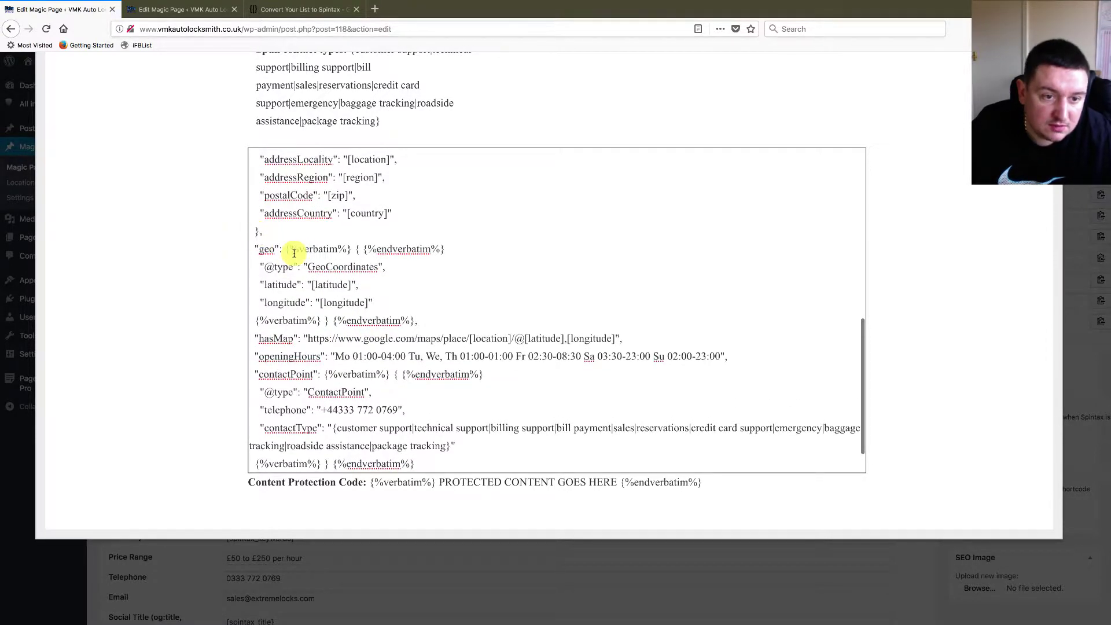
pyautogui.write('{%verbatim%} } {%endverbatim%},')
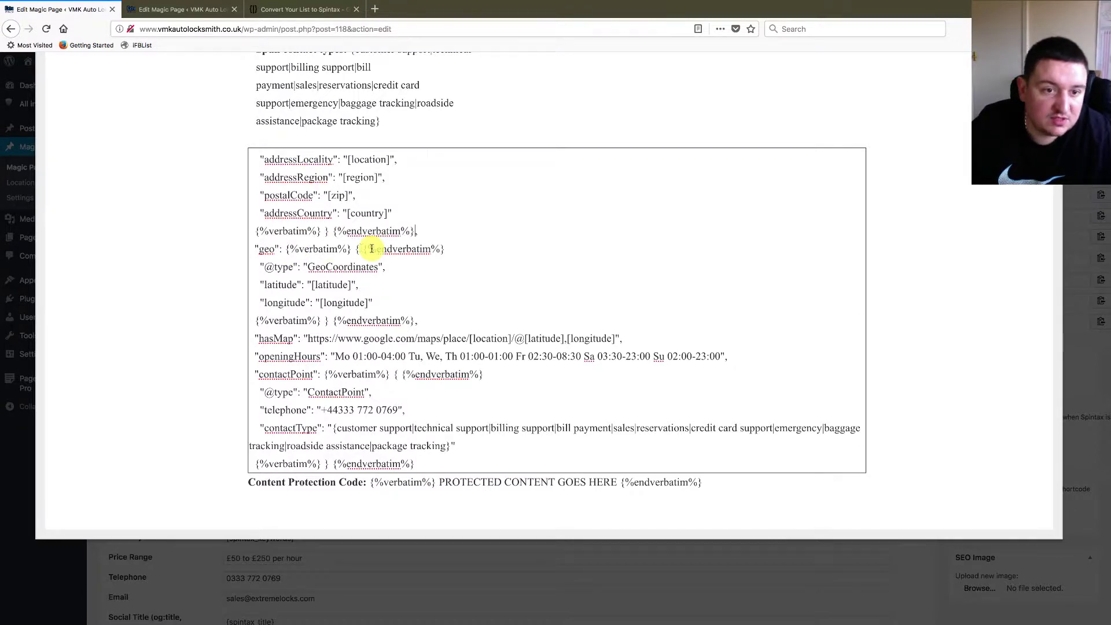
pyautogui.scroll(5, 372, 249)
pyautogui.scroll(6, 372, 248)
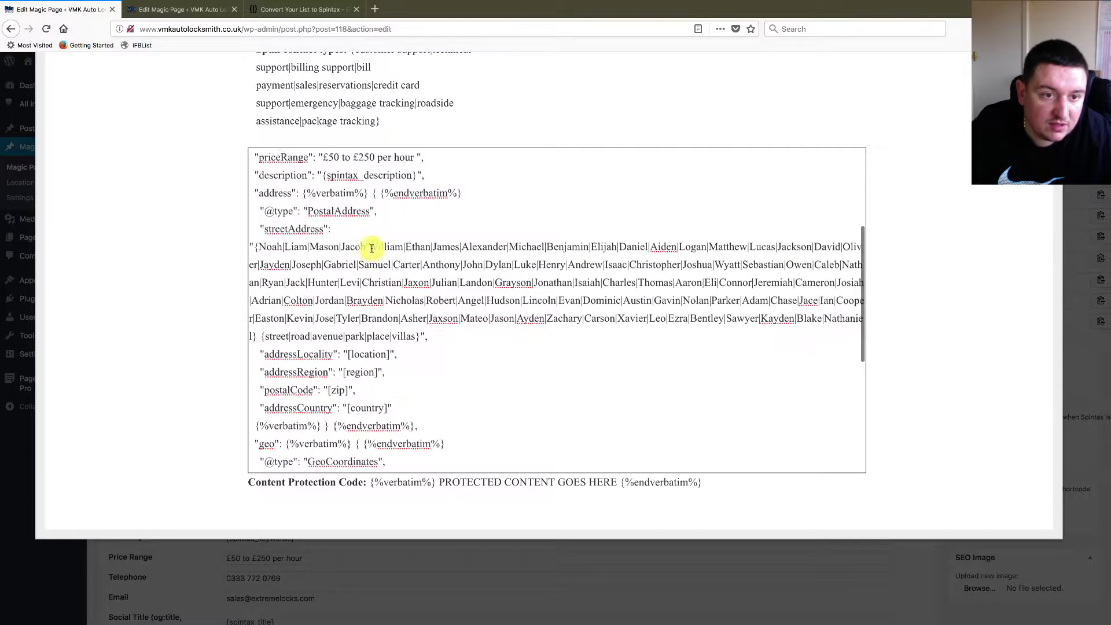
pyautogui.scroll(2, 372, 249)
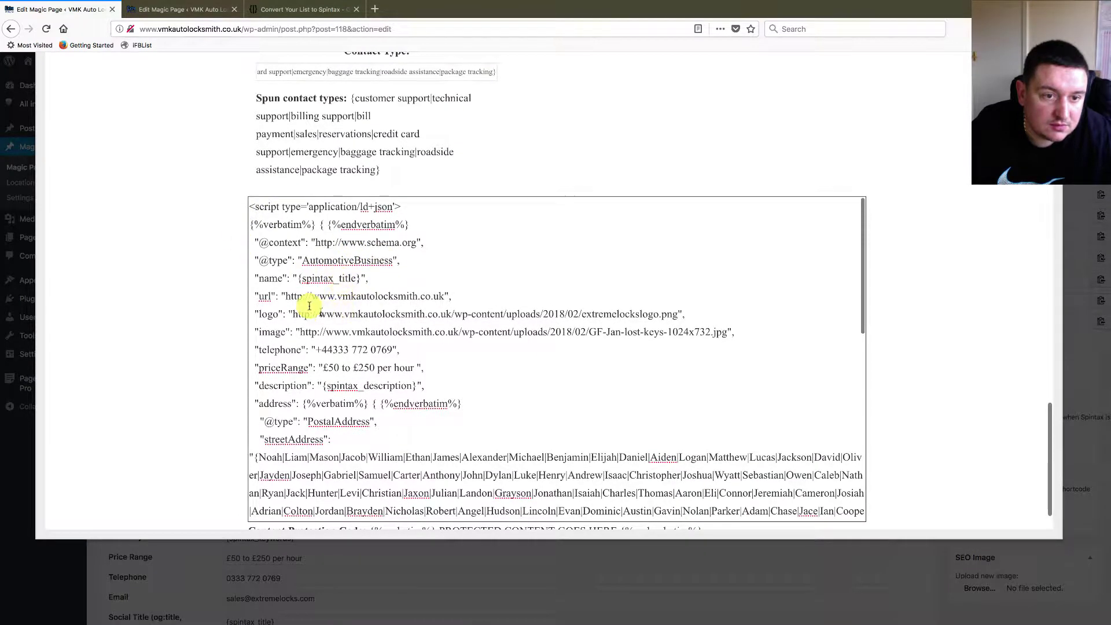
pyautogui.scroll(-3, 324, 339)
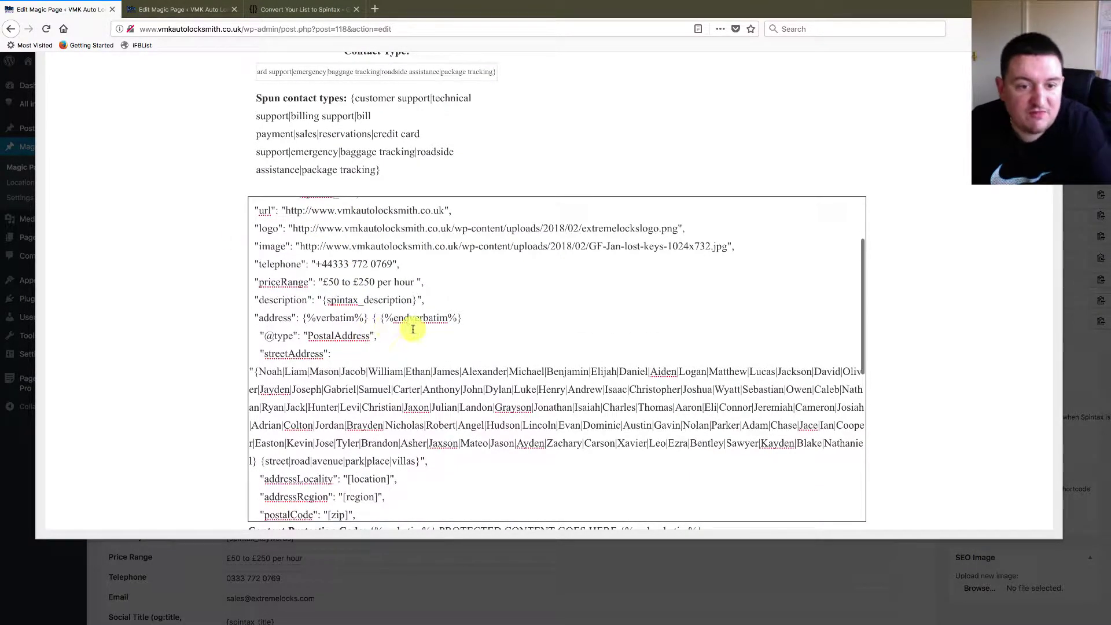
pyautogui.scroll(-1, 407, 394)
pyautogui.scroll(-2, 408, 394)
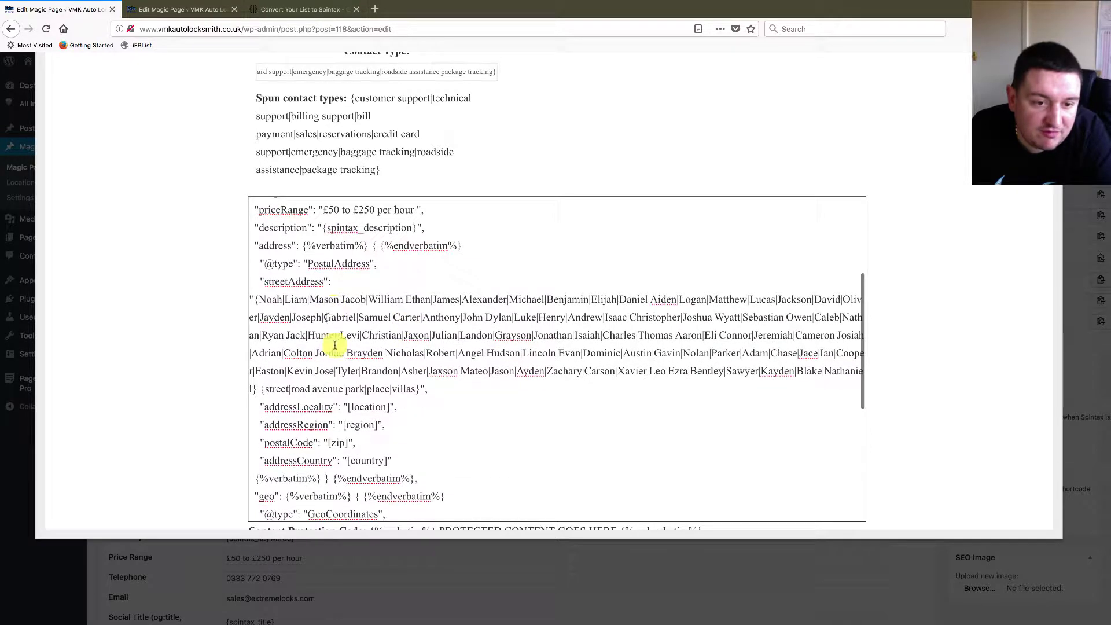
pyautogui.scroll(-6, 477, 384)
pyautogui.scroll(-5, 478, 385)
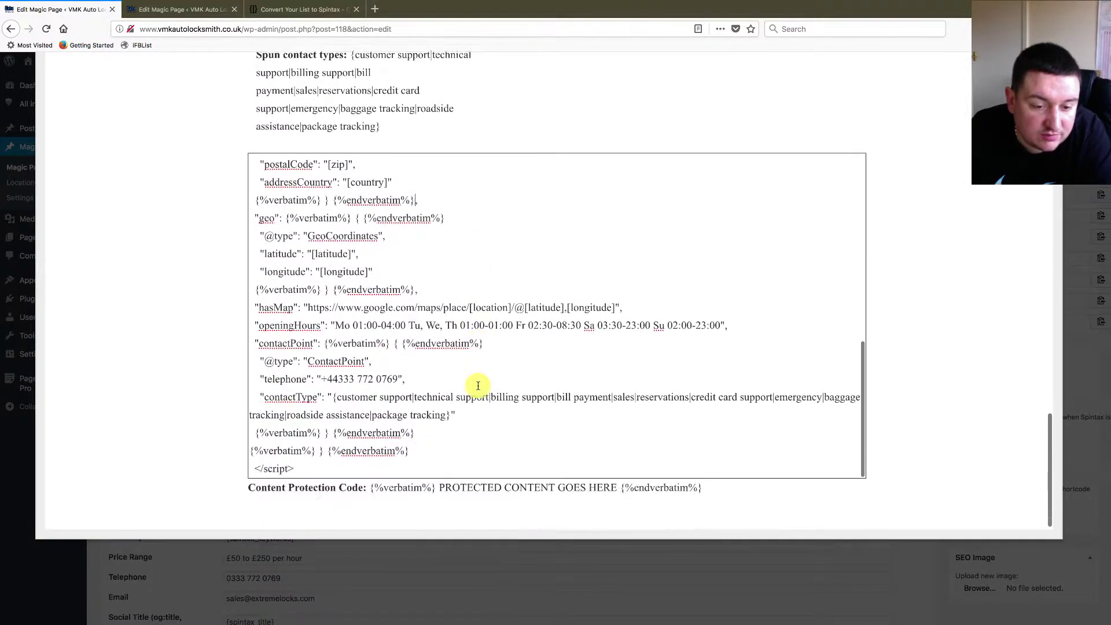
pyautogui.scroll(10, 585, 398)
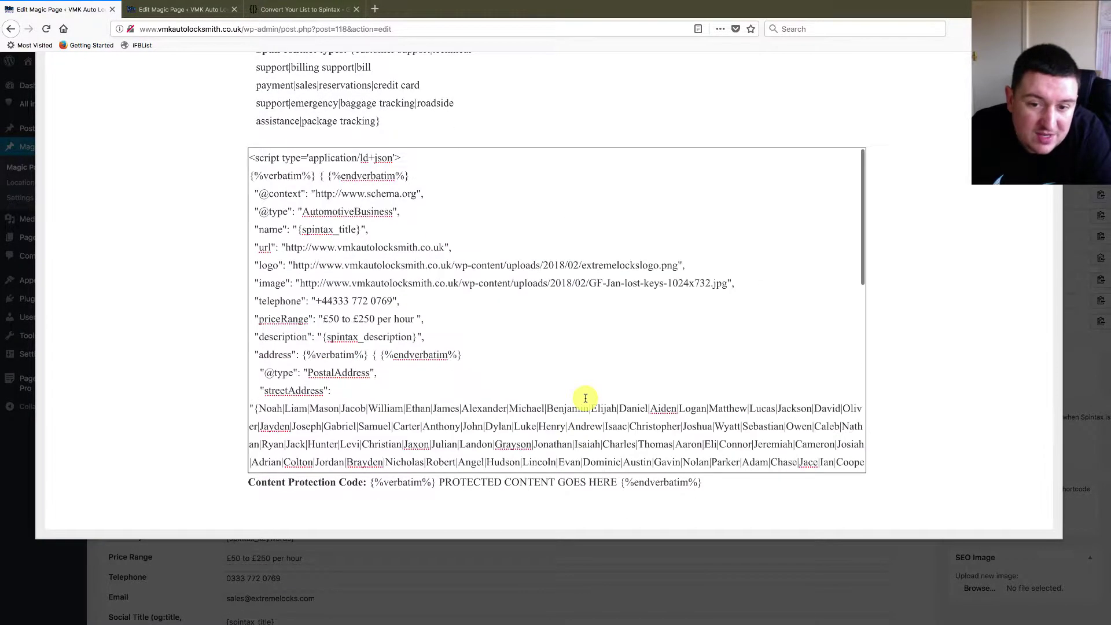
pyautogui.scroll(2, 643, 342)
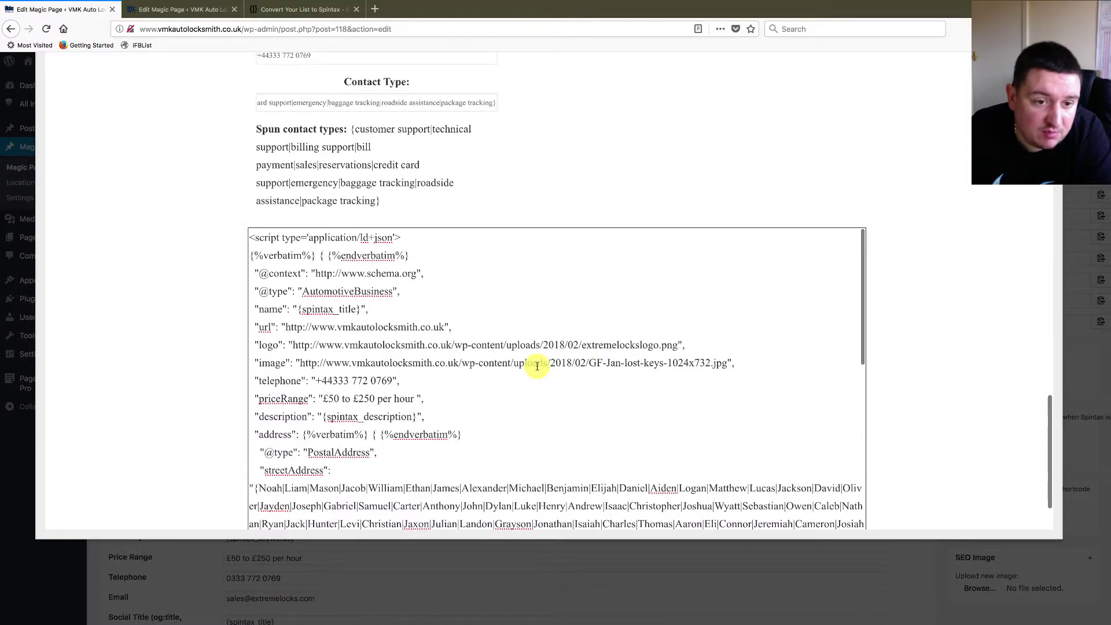
pyautogui.scroll(-10, 537, 366)
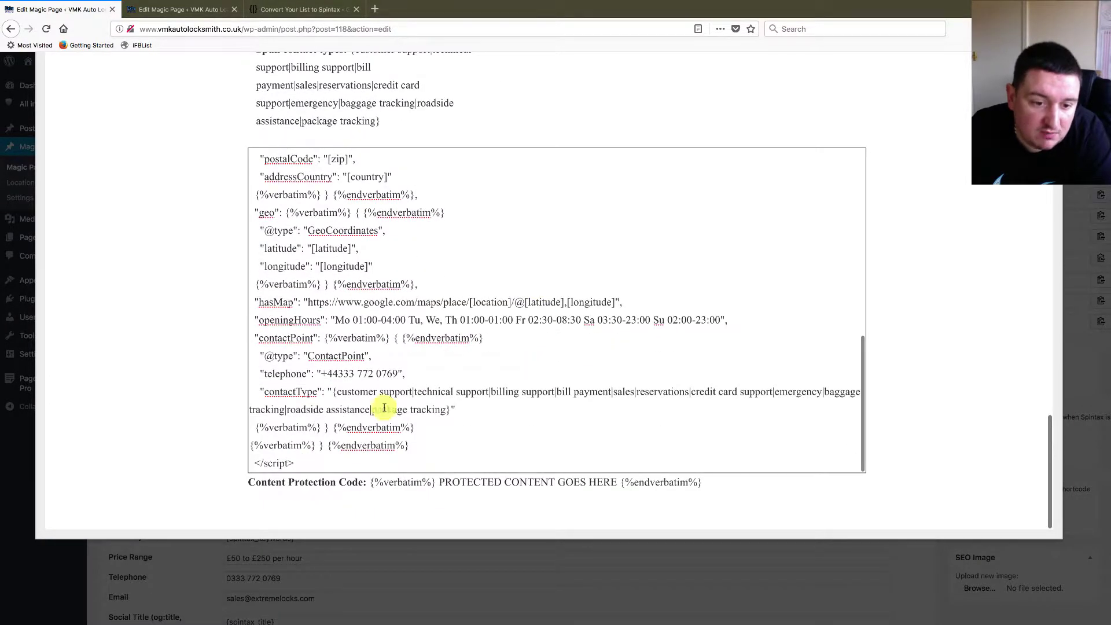
# - Copy the verbatim-tagged schema into the text editor notes below the Auto Locksmith schema
pyautogui.moveTo(297, 463); pyautogui.dragTo(226, 112)
pyautogui.press('super+c')
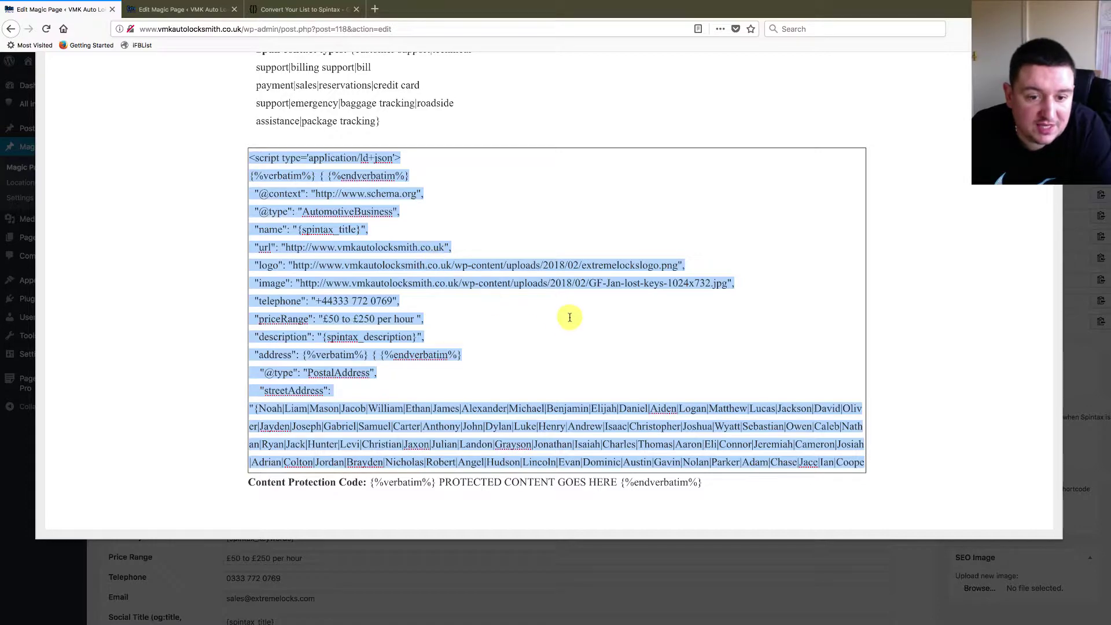
pyautogui.scroll(15, 938, 233)
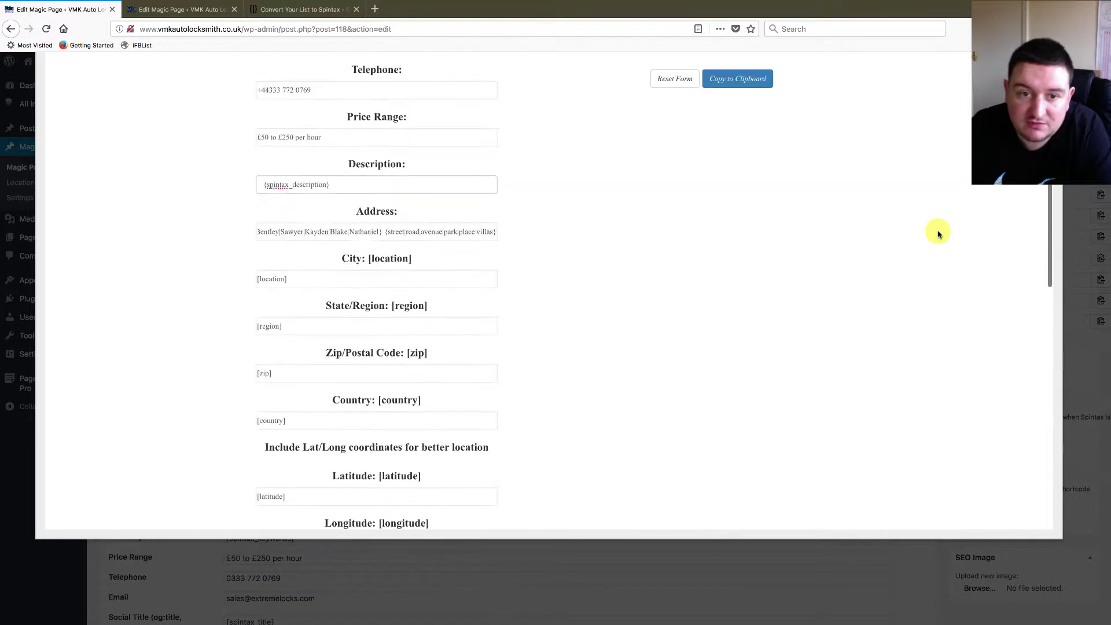
pyautogui.scroll(-15, 940, 341)
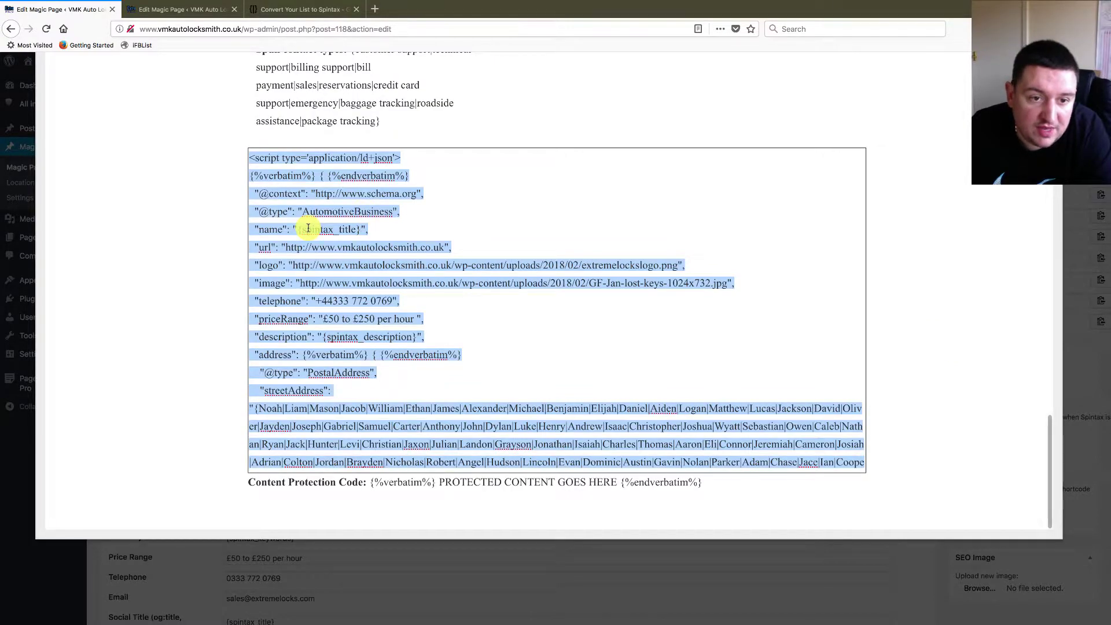
pyautogui.press('super+Tab')
pyautogui.scroll(-10, 293, 393)
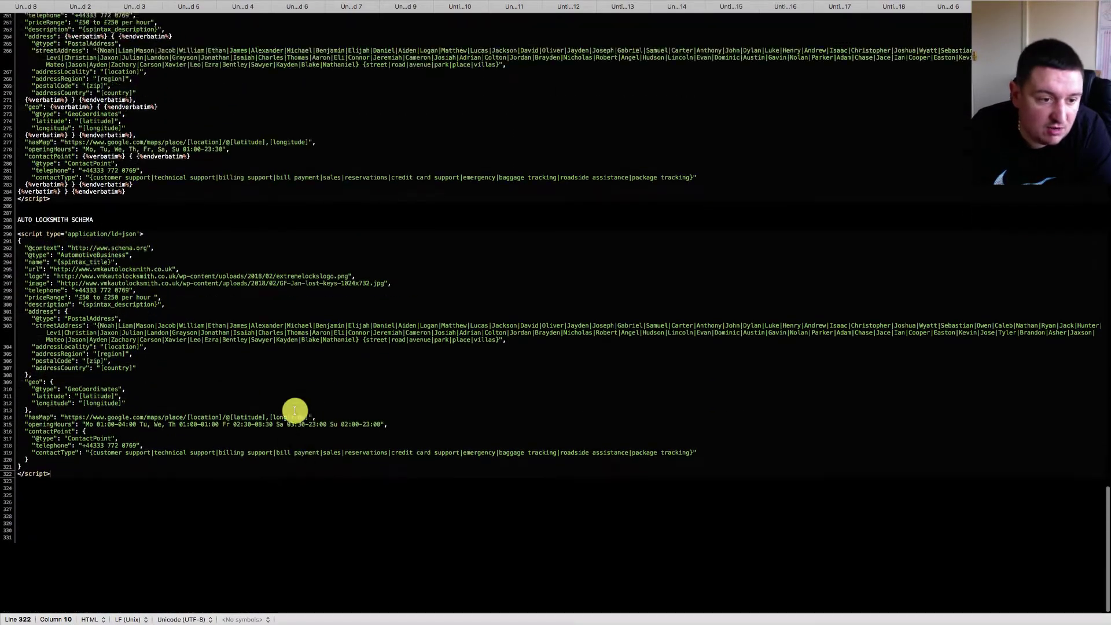
pyautogui.scroll(6, 260, 405)
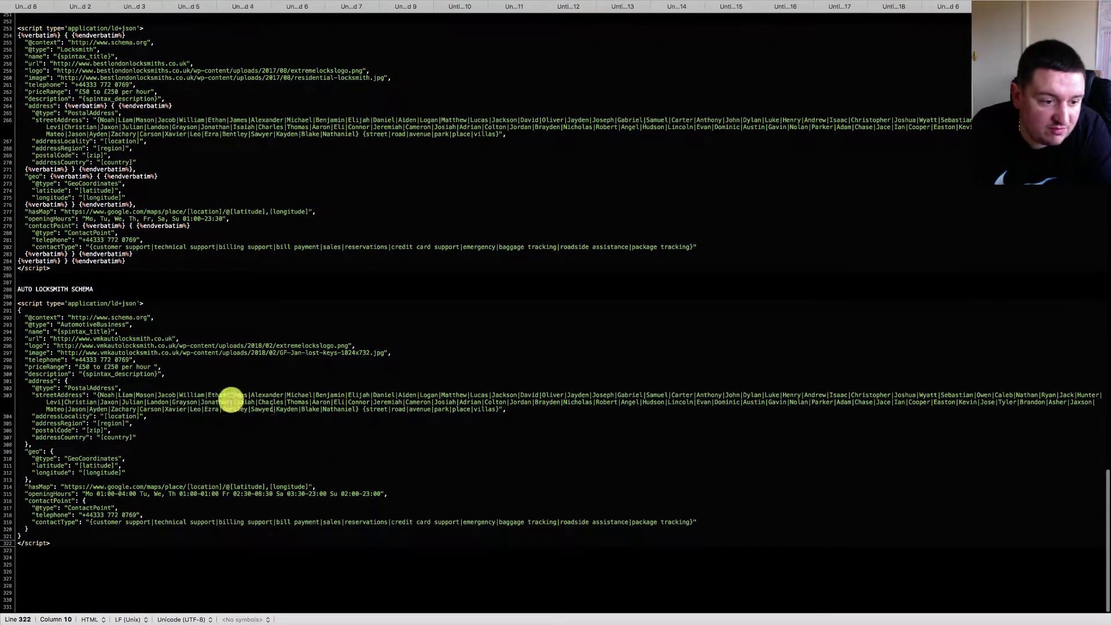
pyautogui.click(29, 558)
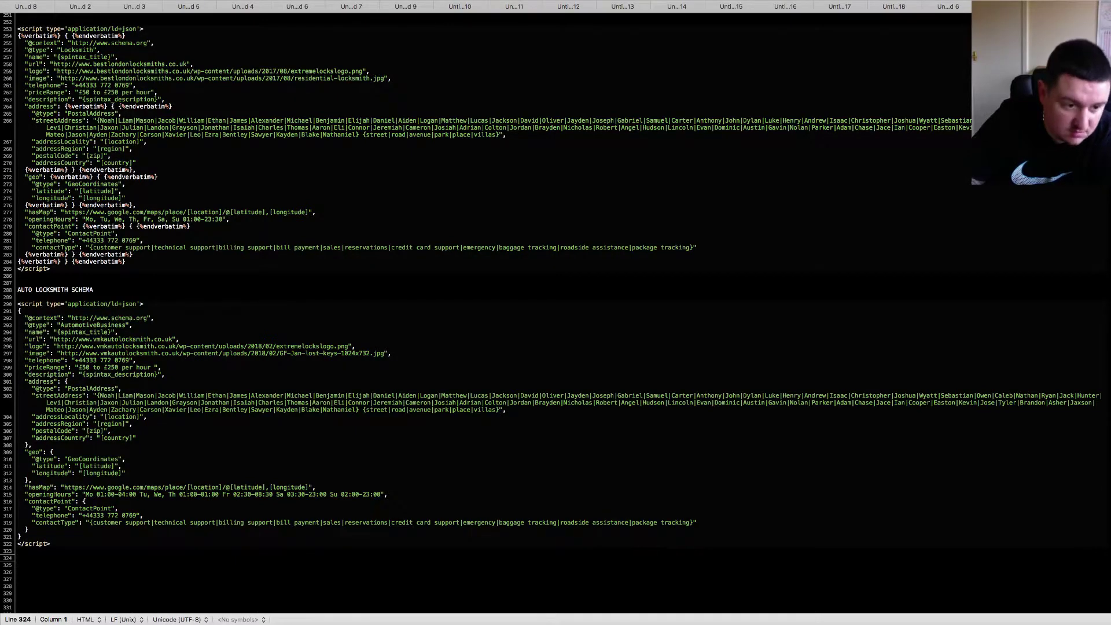
pyautogui.press('super+v')
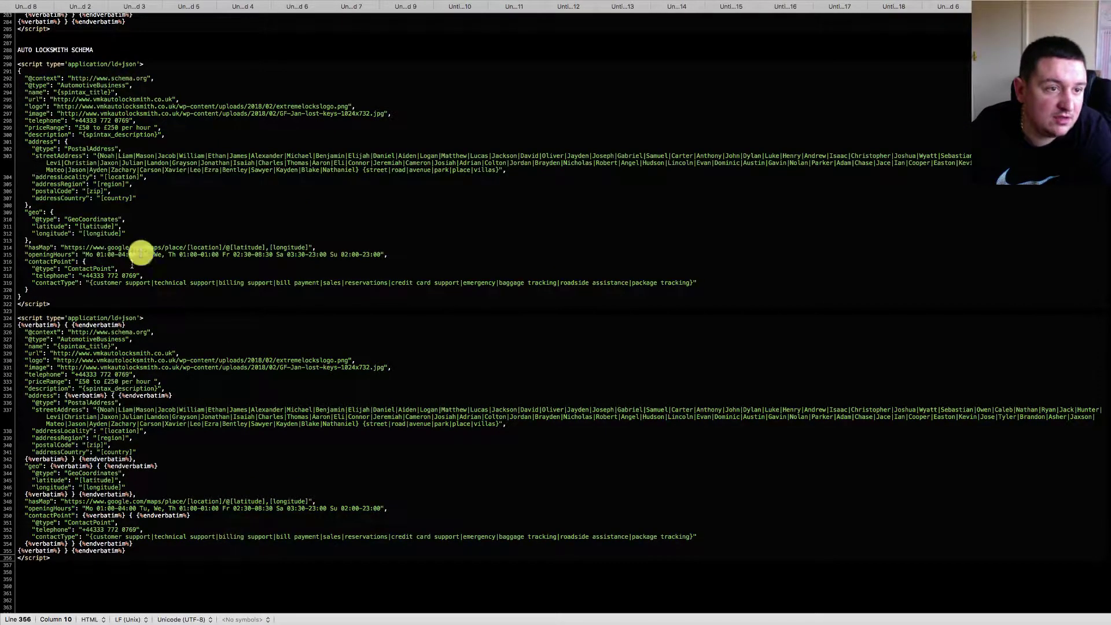
pyautogui.press('super+Tab')
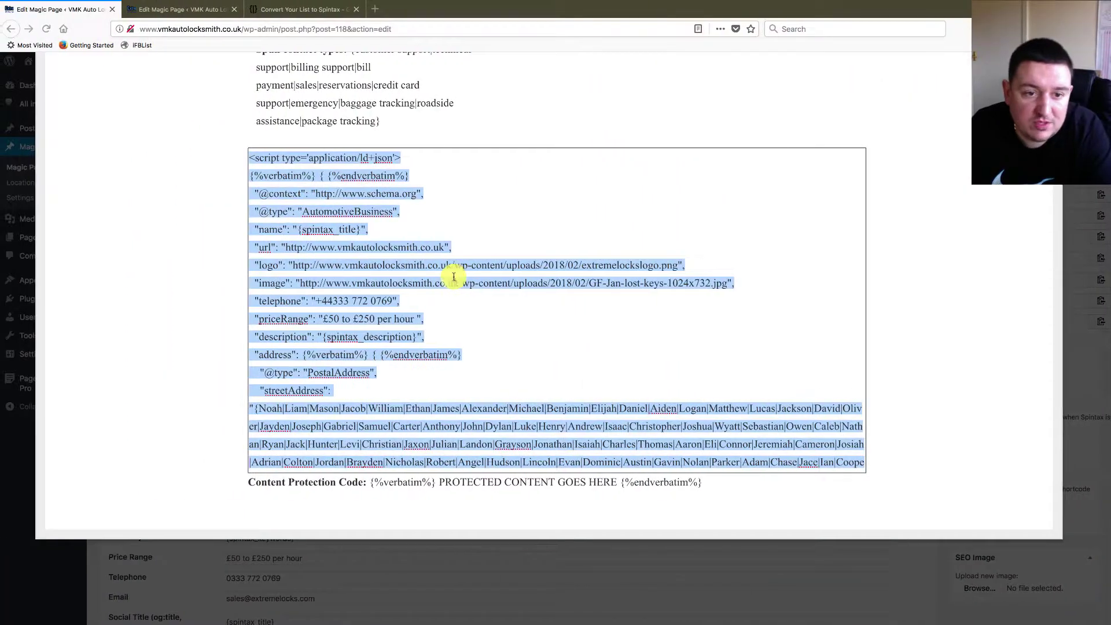
# - Close the Create Schema dialog and move down to the Magic Page xFields panel
pyautogui.scroll(15, 550, 290)
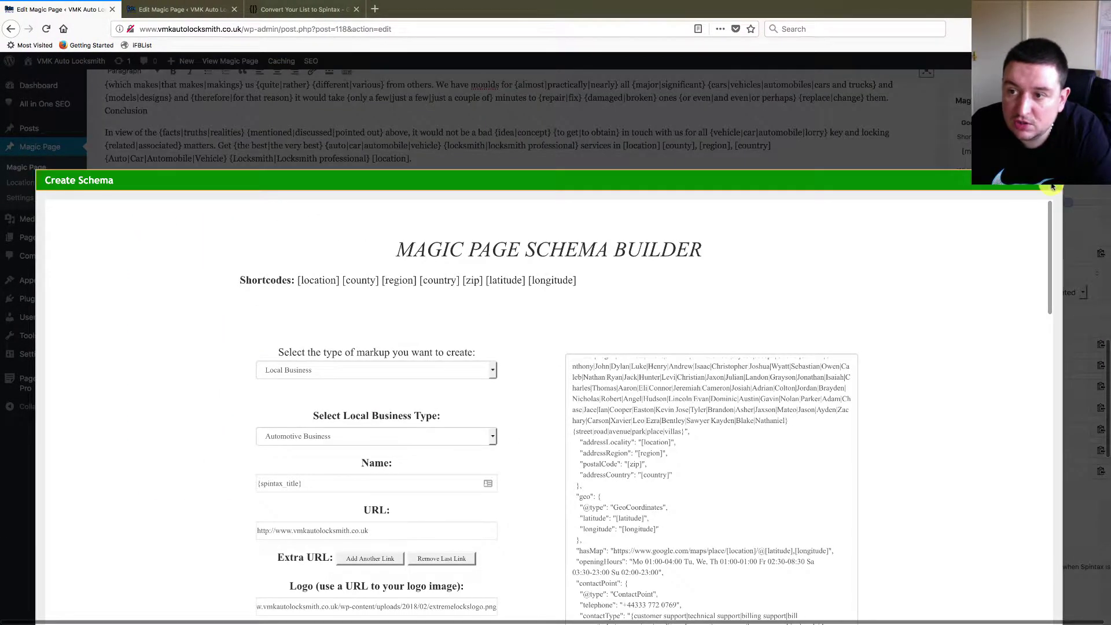
pyautogui.click(1053, 186)
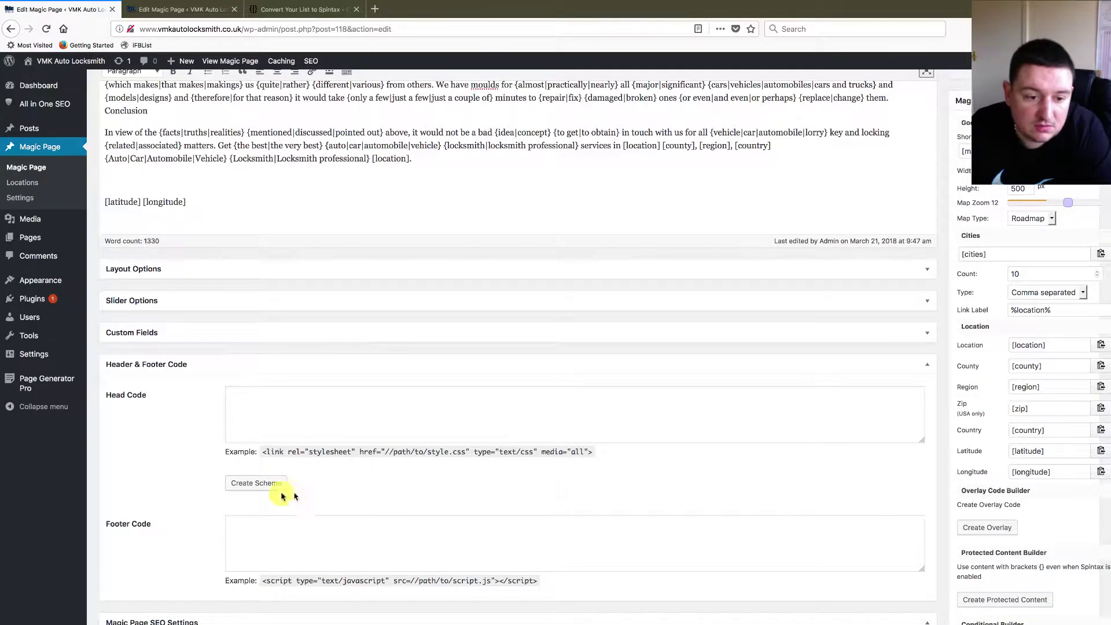
pyautogui.click(261, 485)
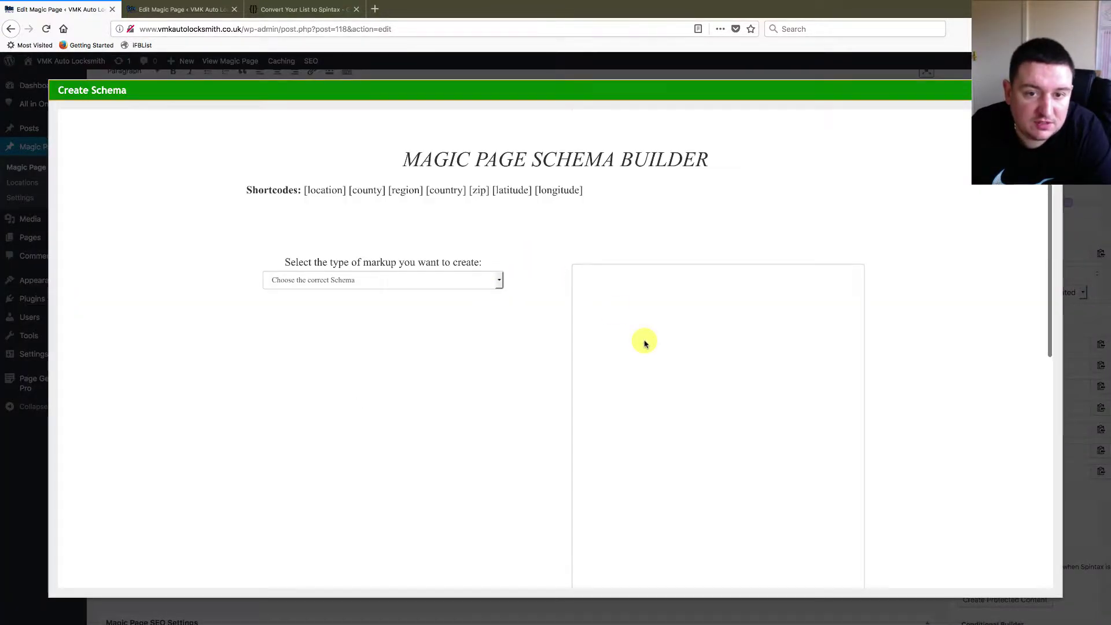
pyautogui.scroll(-10, 645, 340)
pyautogui.scroll(10, 644, 338)
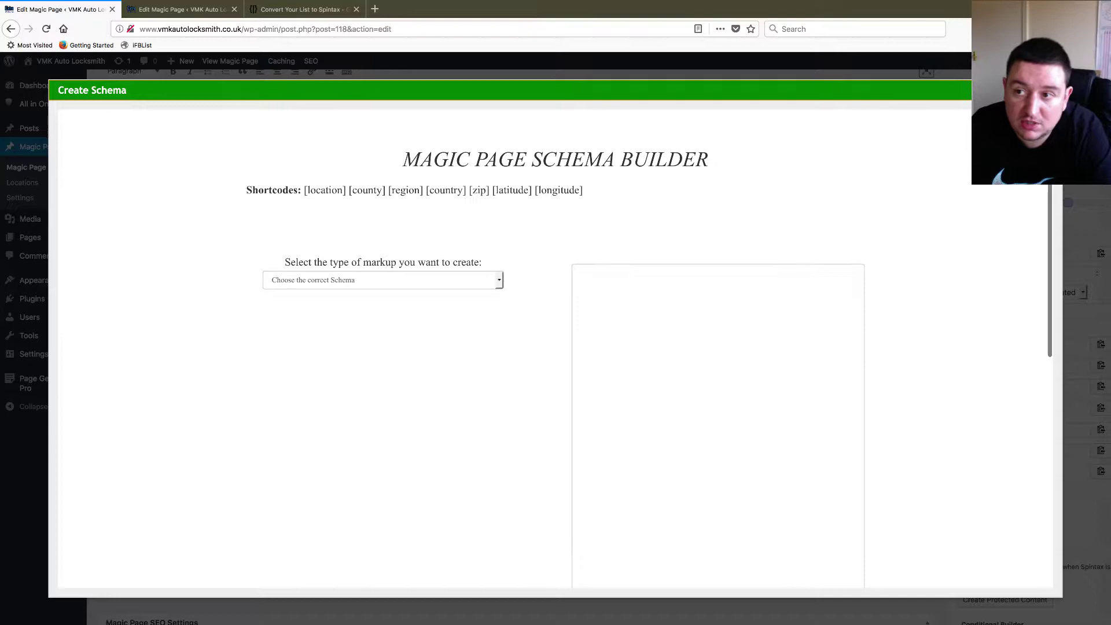
pyautogui.click(1054, 185)
pyautogui.scroll(-6, 494, 439)
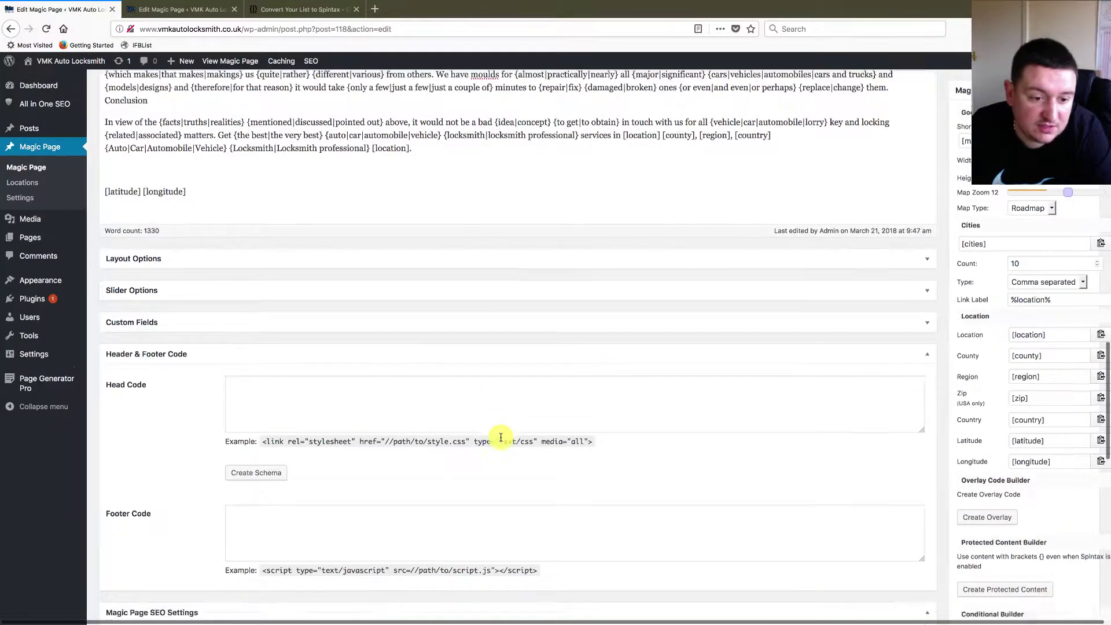
pyautogui.scroll(-5, 501, 437)
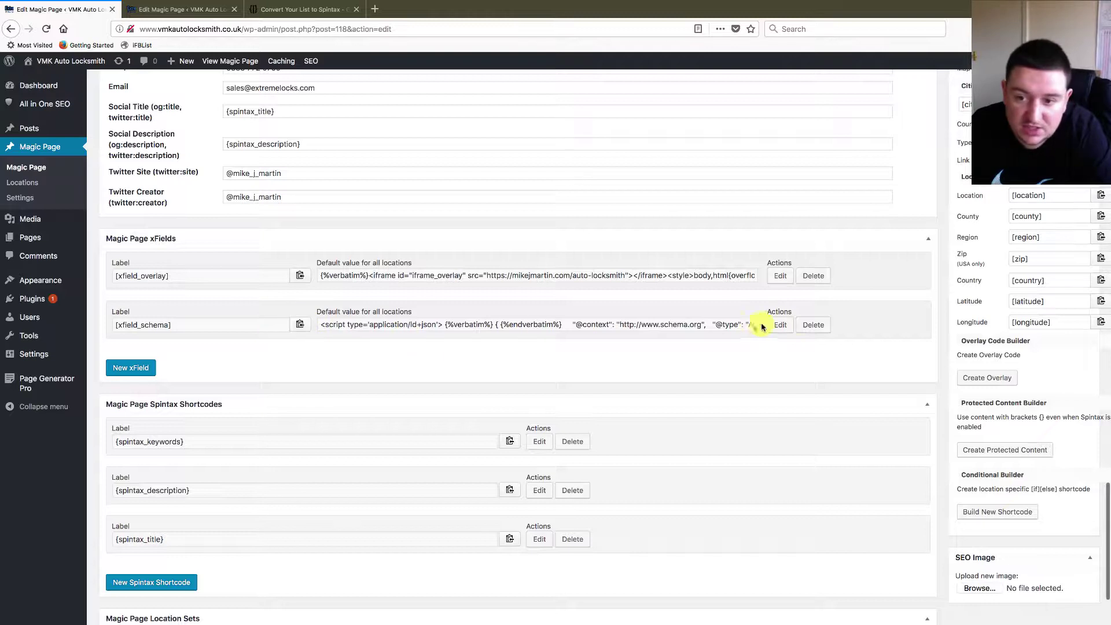
# - Delete the old schema xField and save a new 'schema' xField with the script as default value
pyautogui.click(814, 325)
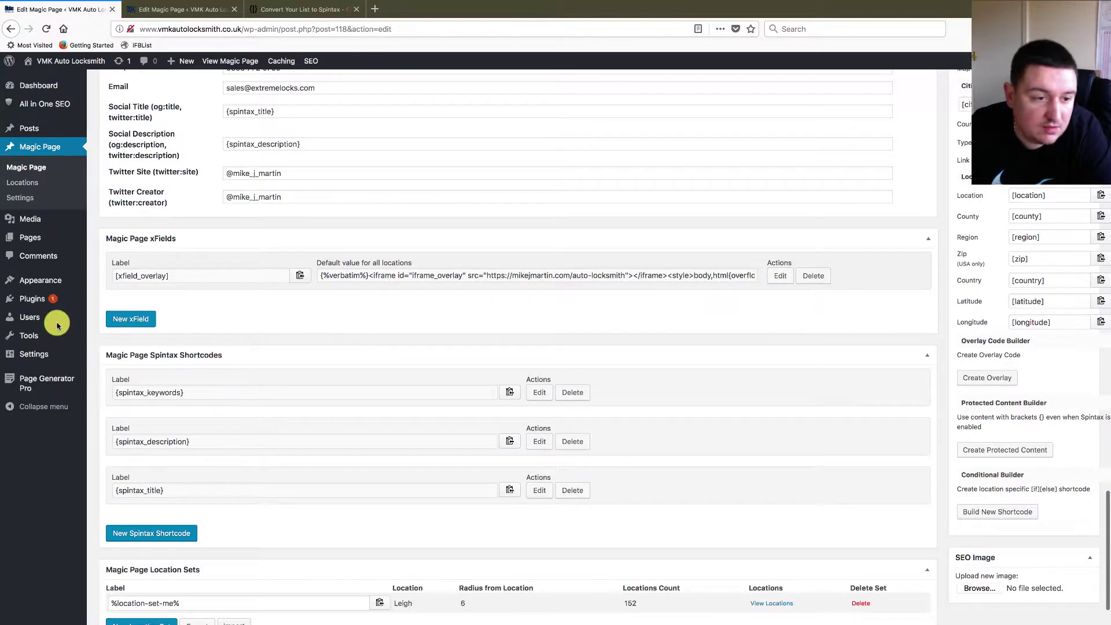
pyautogui.click(137, 320)
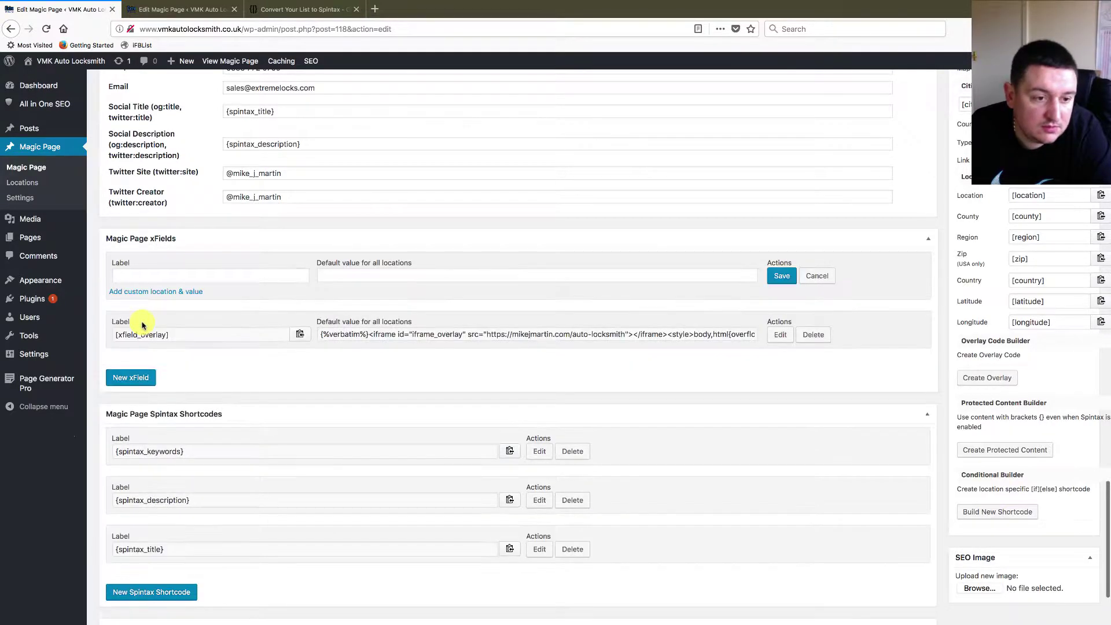
pyautogui.click(199, 277)
pyautogui.write('schema')
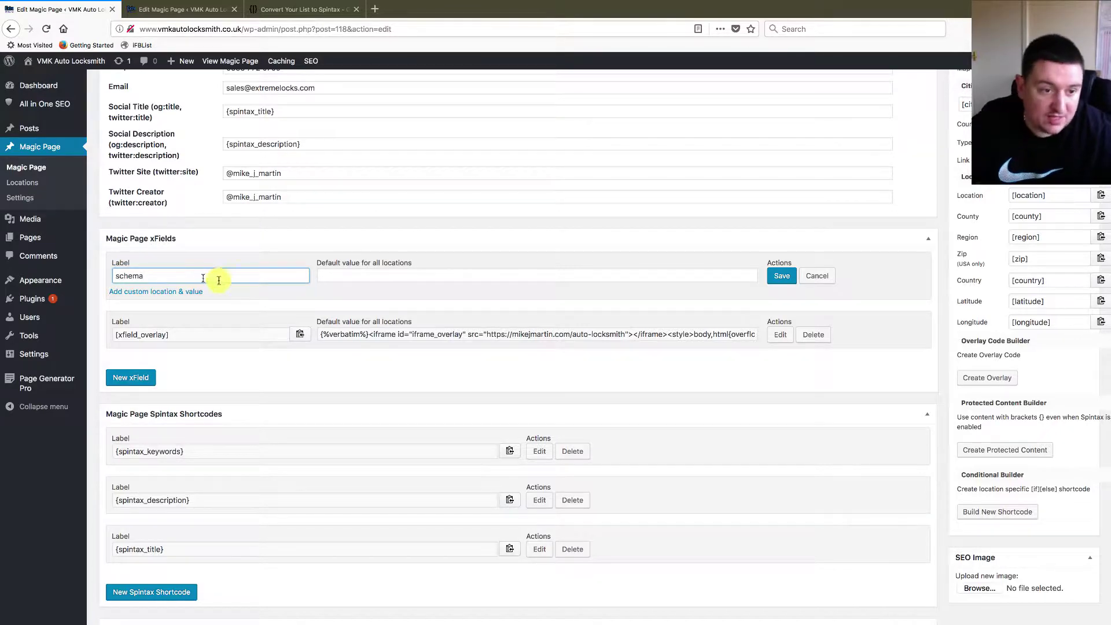
pyautogui.scroll(6, 310, 281)
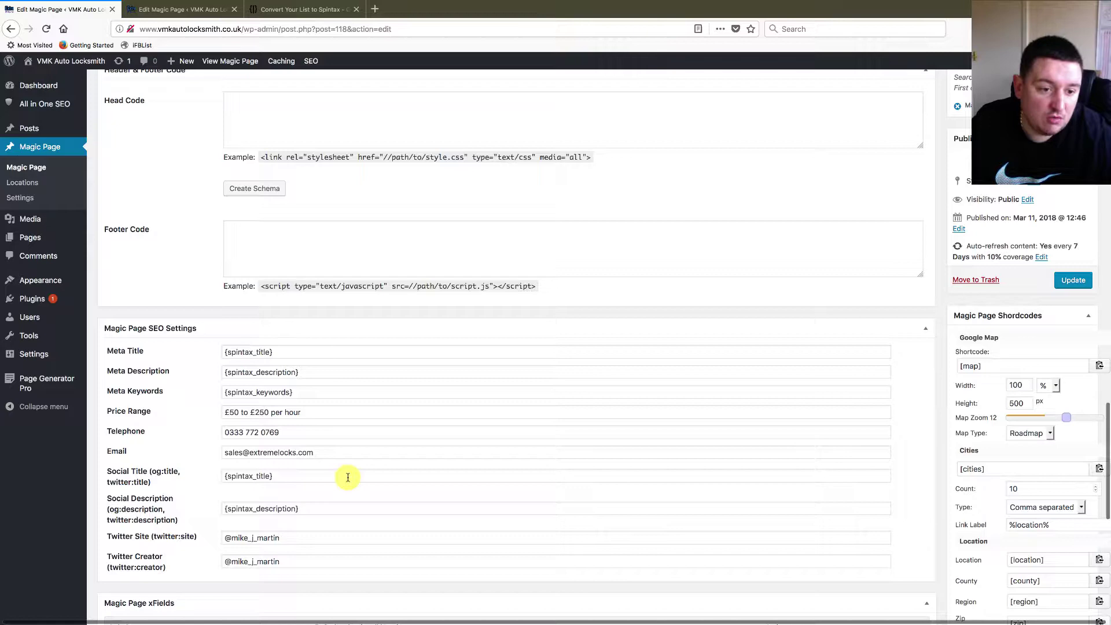
pyautogui.scroll(-6, 347, 476)
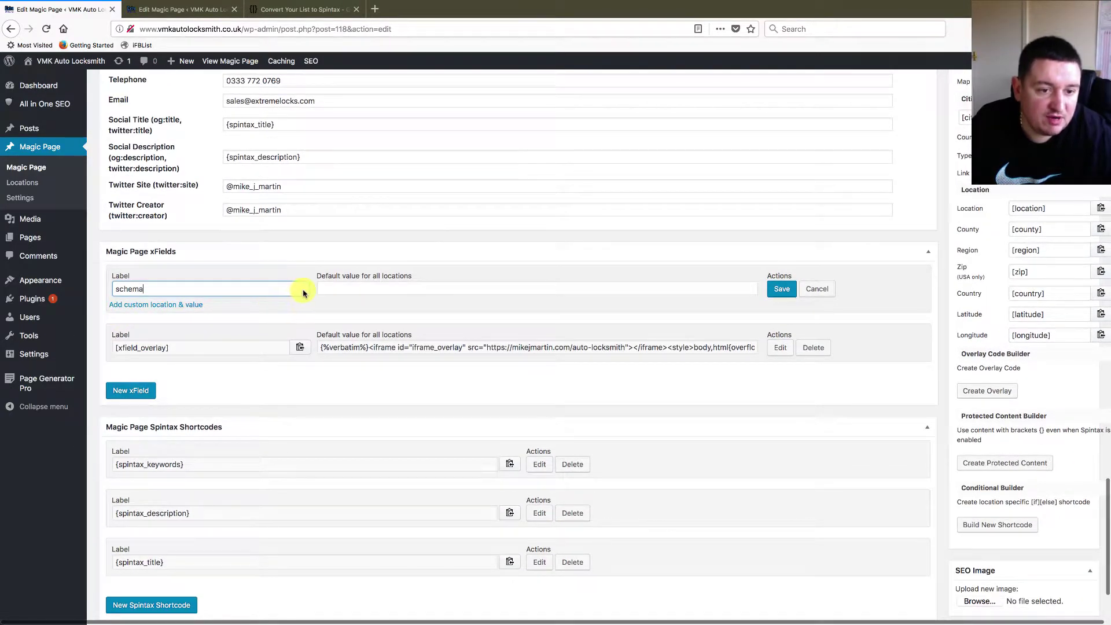
pyautogui.click(324, 287)
pyautogui.hotkey('ctrl', 'v')
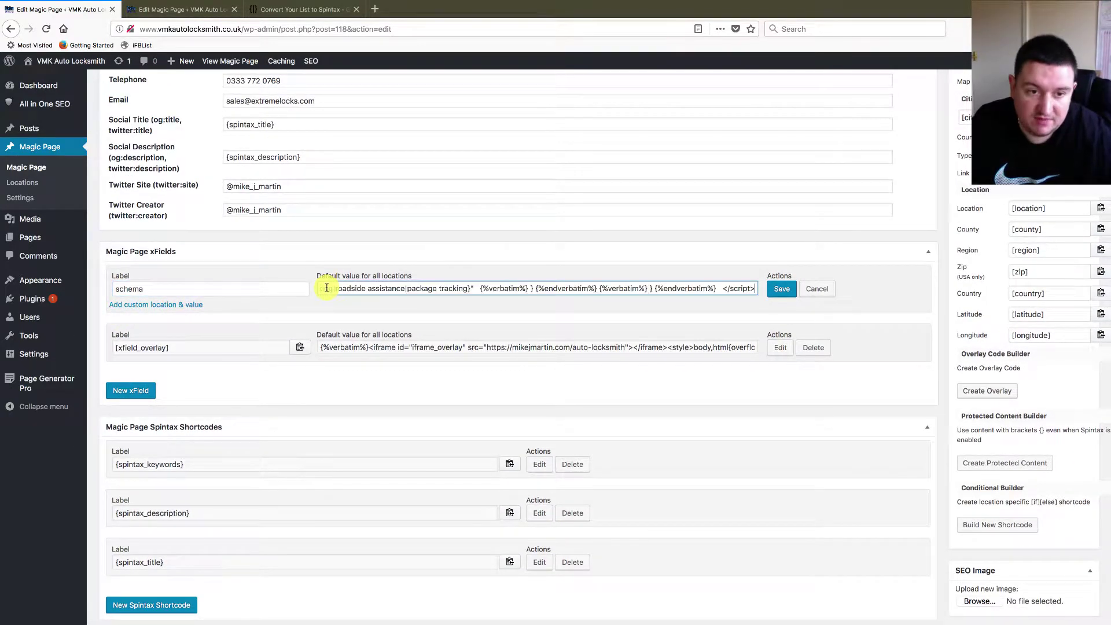
pyautogui.click(780, 288)
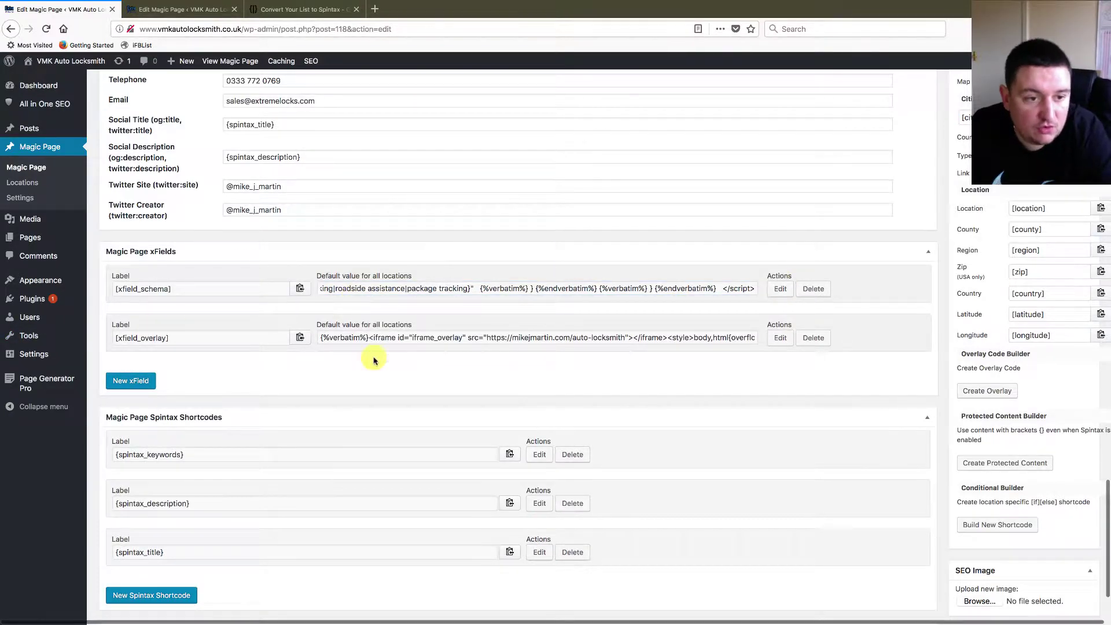
pyautogui.scroll(3, 372, 358)
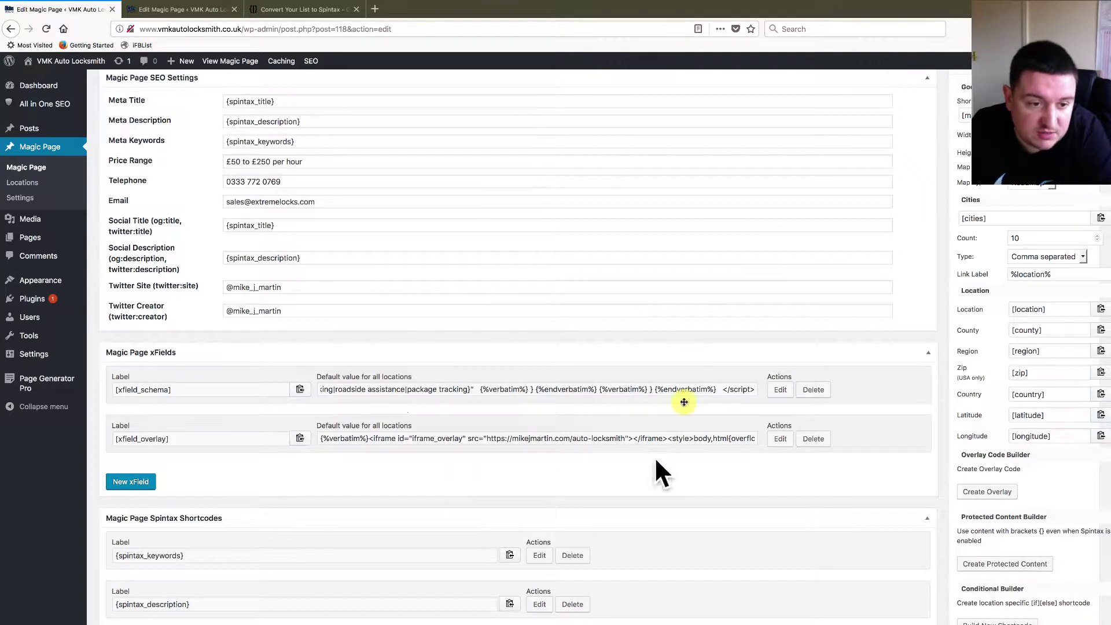
pyautogui.scroll(3, 632, 350)
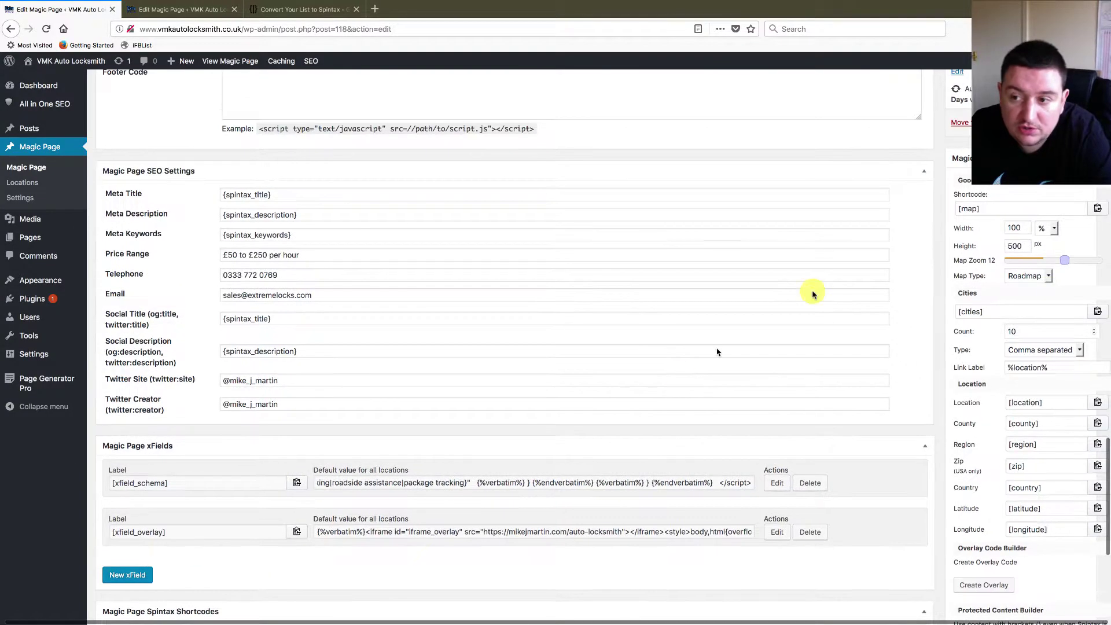
pyautogui.scroll(-1, 790, 260)
pyautogui.scroll(-1, 791, 260)
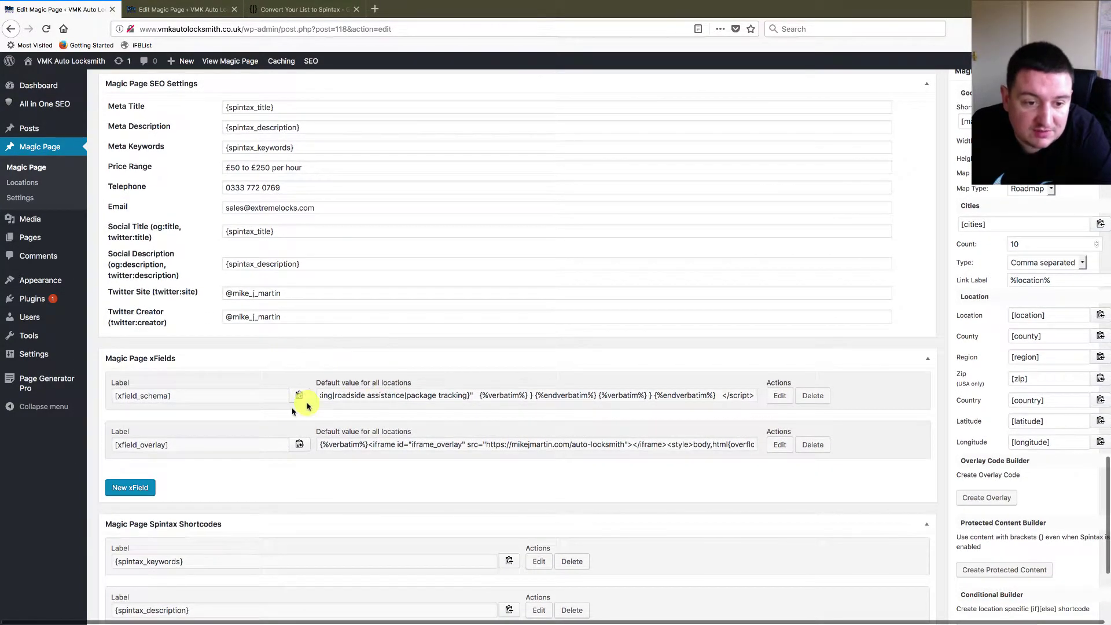
# - Reopen the schema xField for editing and copy the location set's placeholder name
pyautogui.click(779, 396)
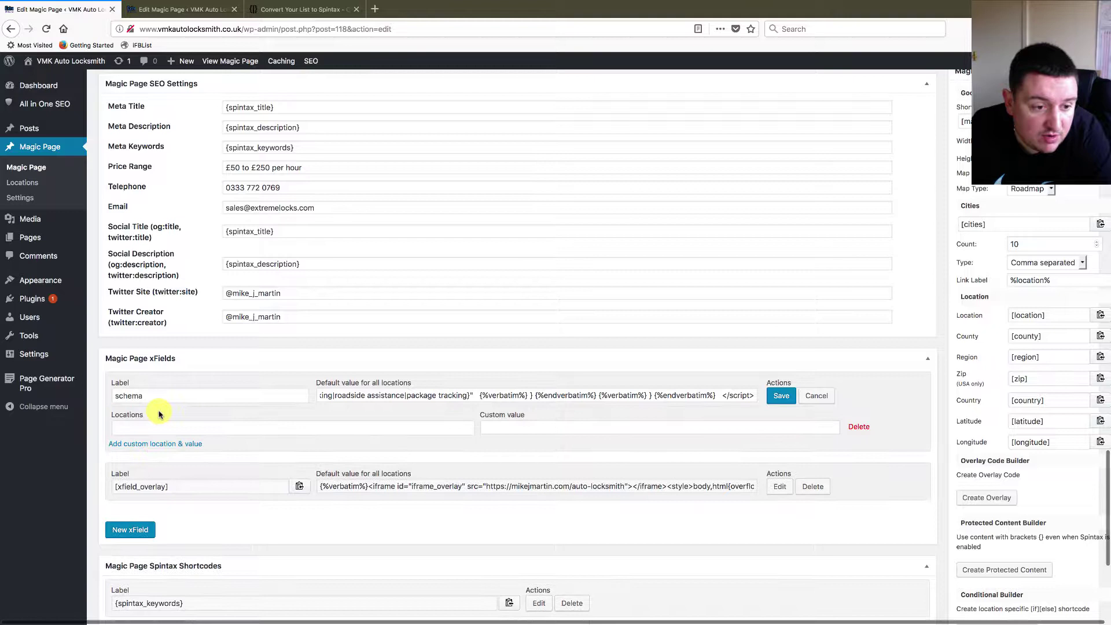
pyautogui.click(159, 427)
pyautogui.write('me')
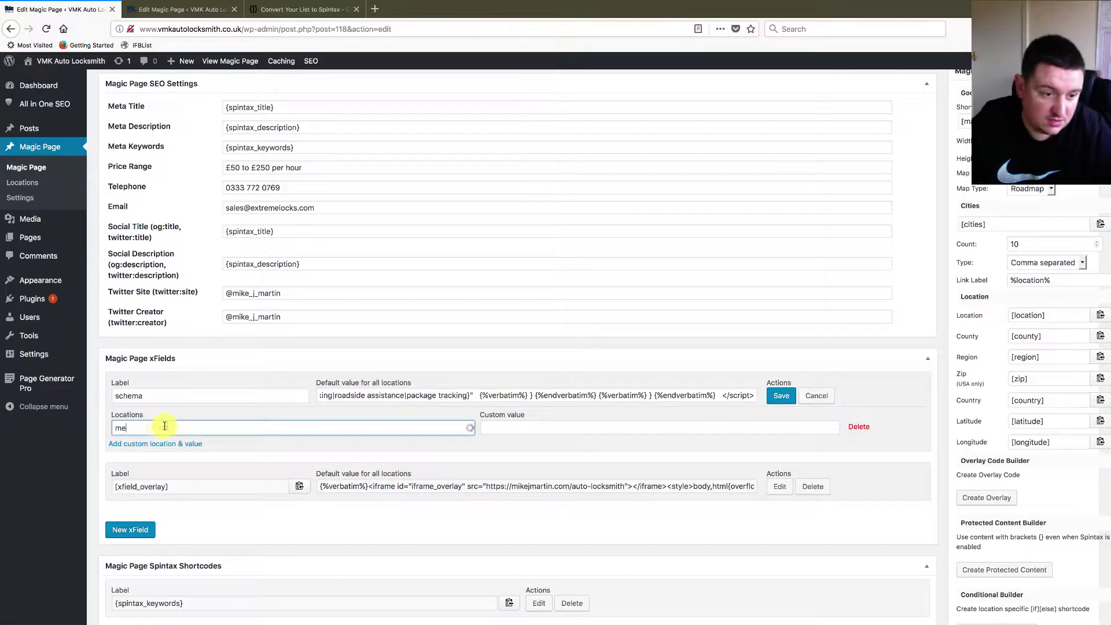
pyautogui.doubleClick(159, 428)
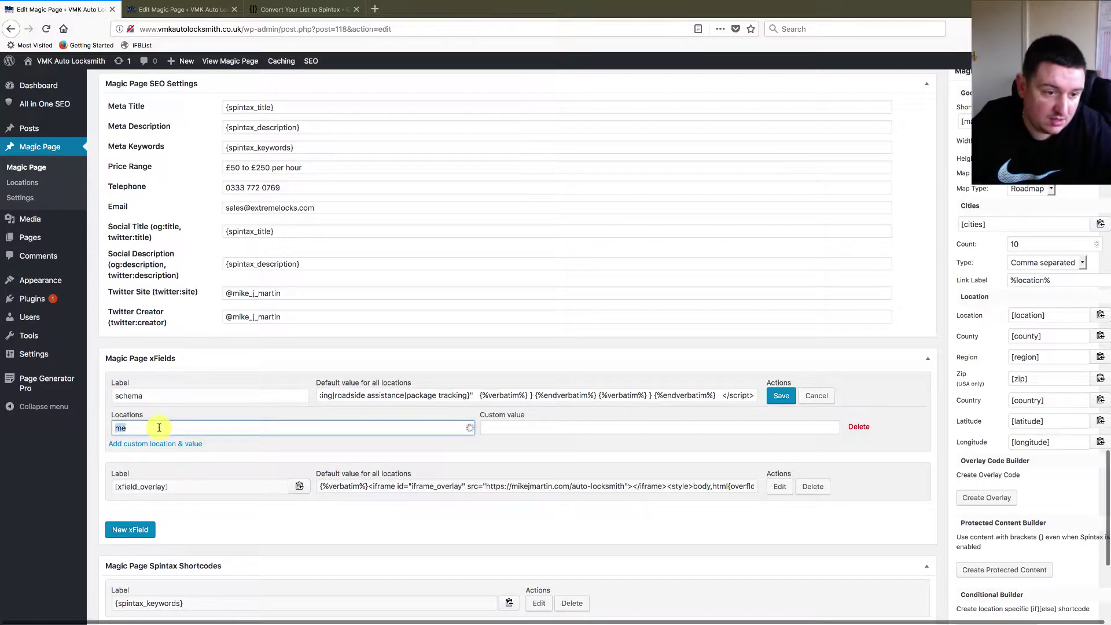
pyautogui.press('BackSpace')
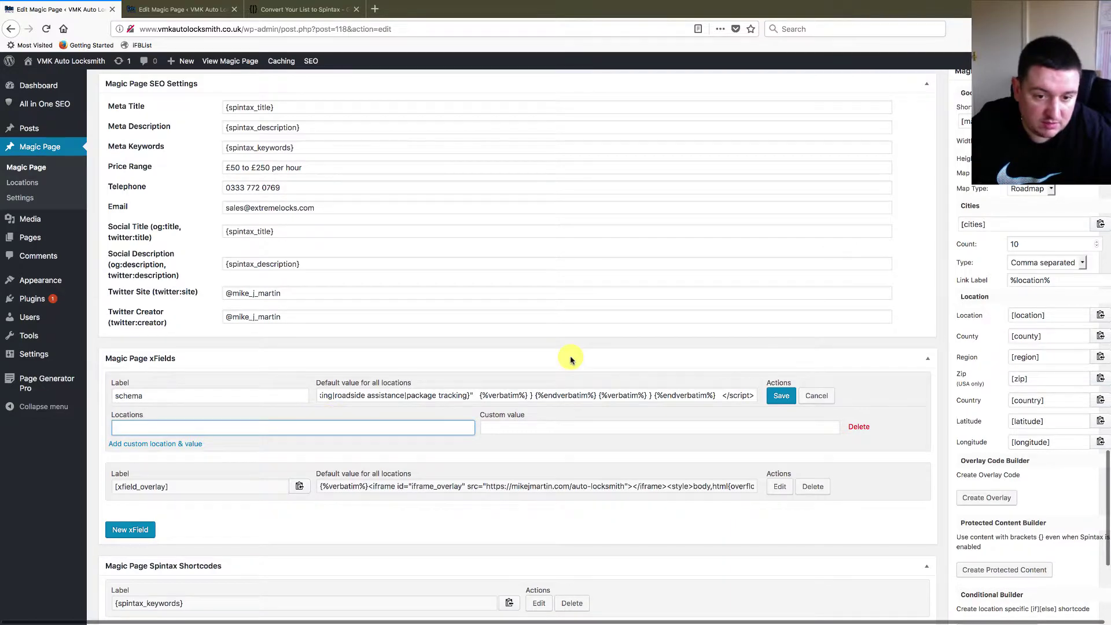
pyautogui.scroll(-5, 570, 360)
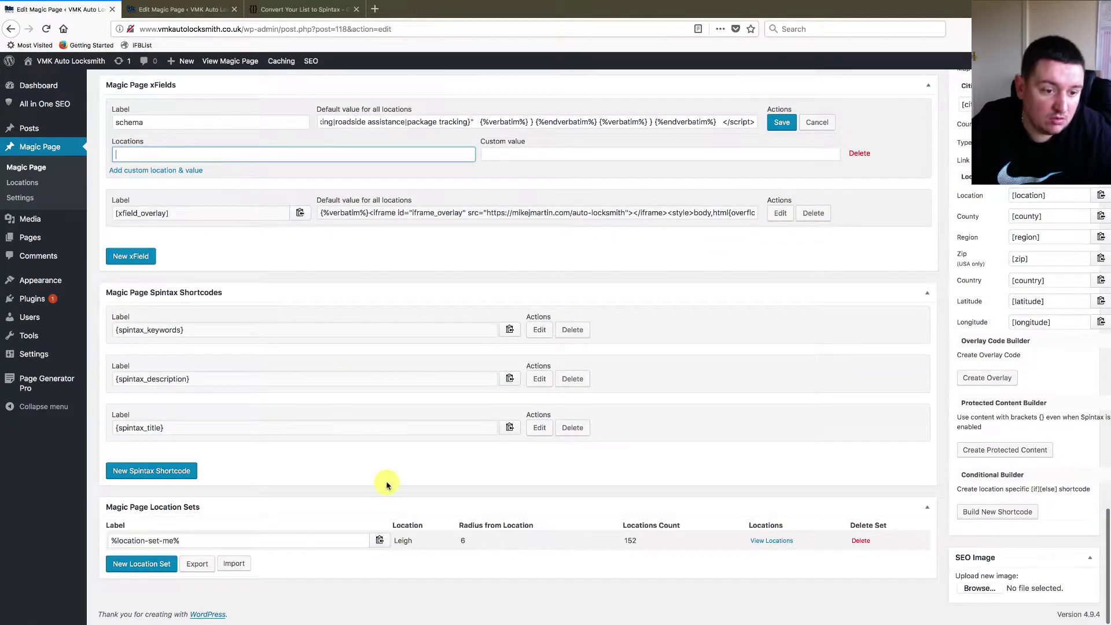
pyautogui.click(379, 542)
pyautogui.hotkey('ctrl', 'c')
pyautogui.scroll(4, 375, 402)
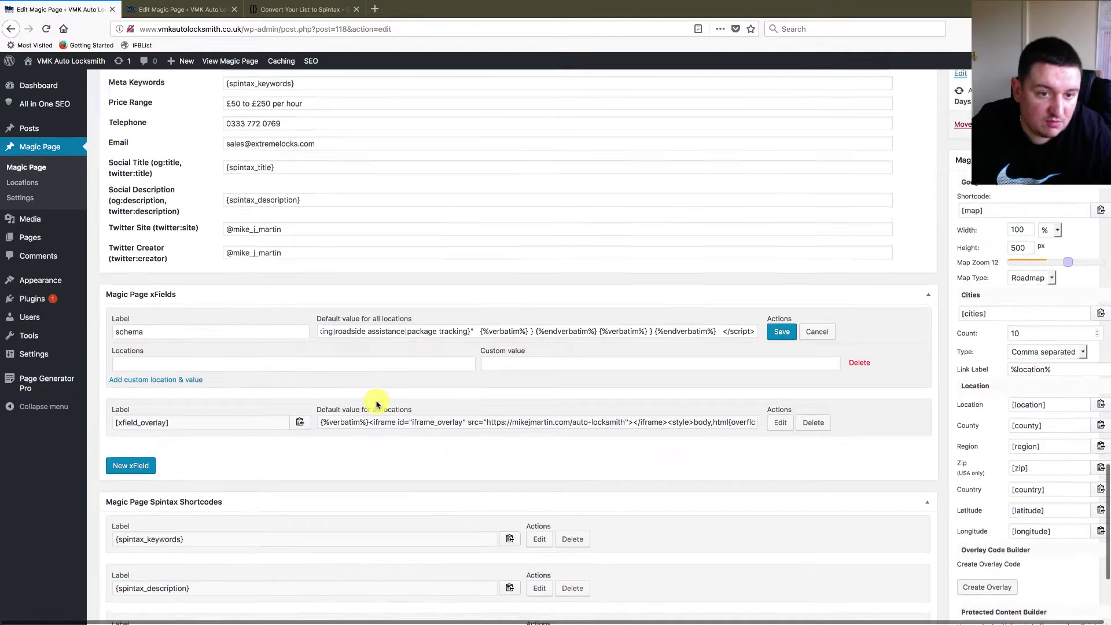
# - Try %location-set-me% as a custom location, then remove that row and save the xField
pyautogui.click(204, 384)
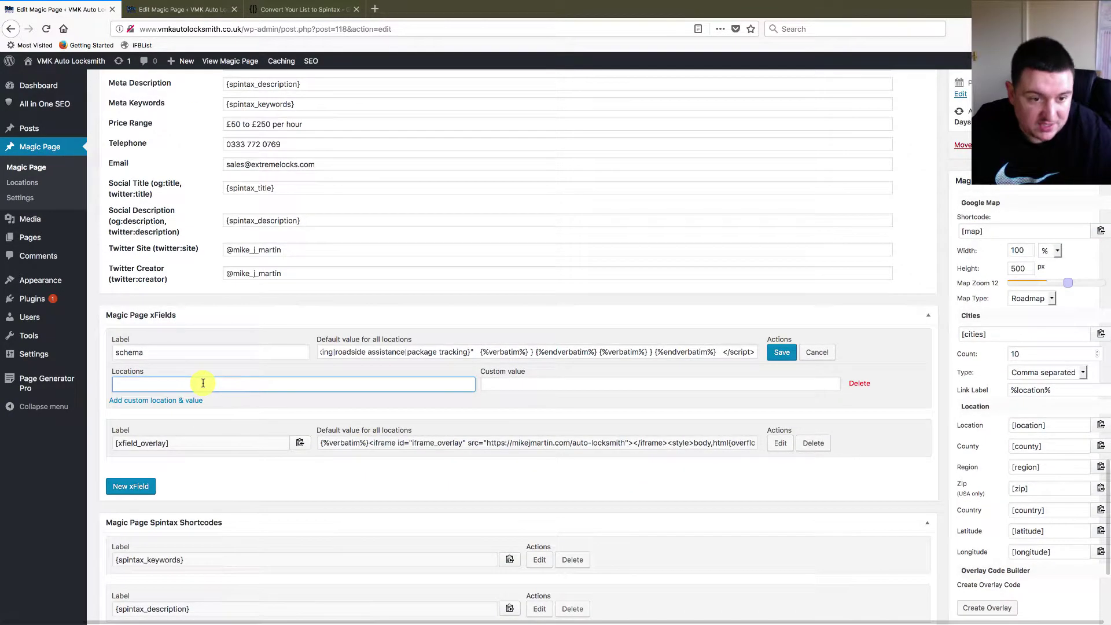
pyautogui.hotkey('ctrl', 'v')
pyautogui.click(509, 385)
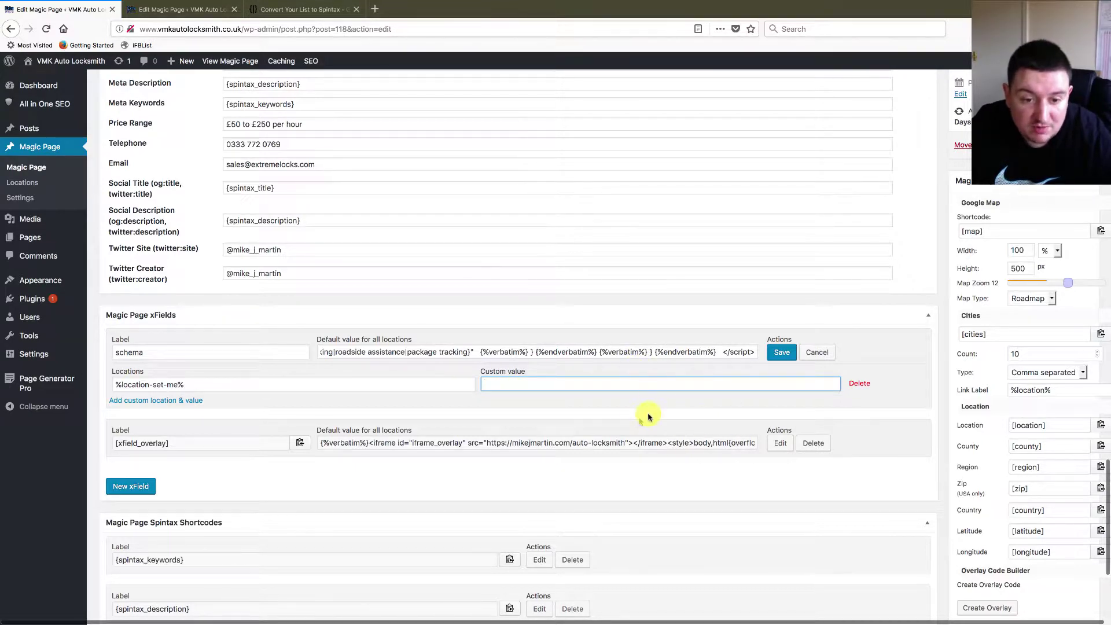
pyautogui.tripleClick(202, 385)
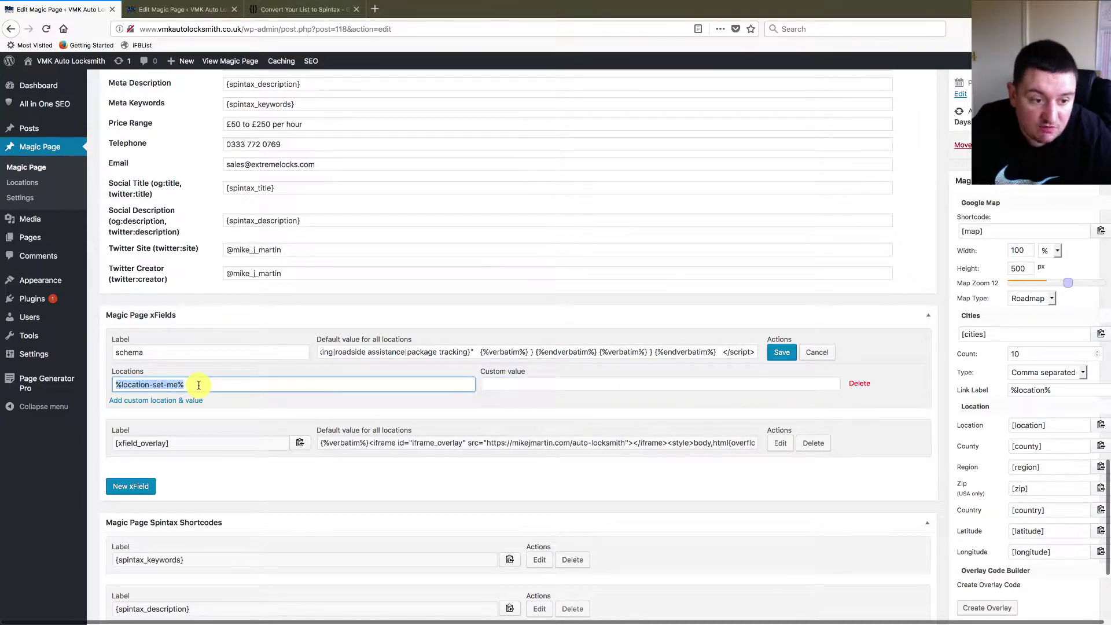
pyautogui.press('BackSpace')
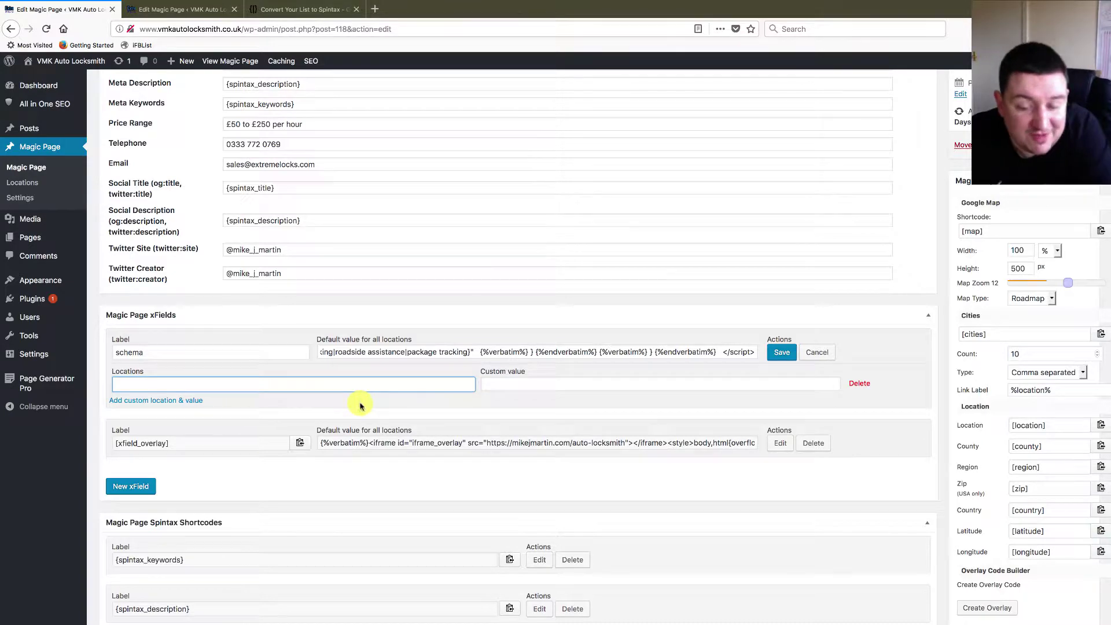
pyautogui.click(870, 384)
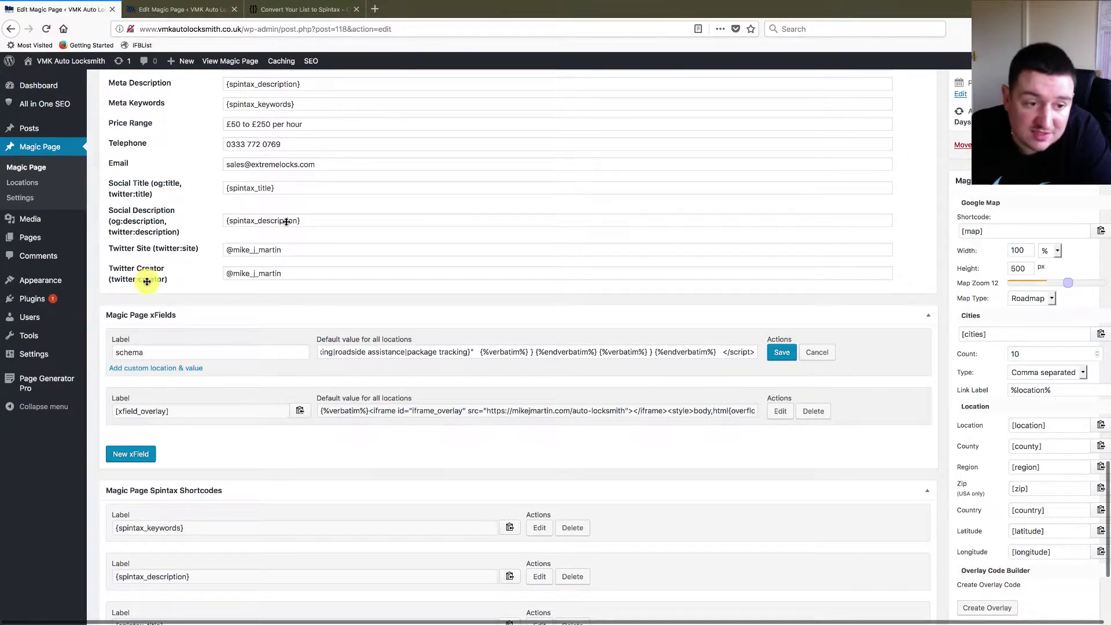
pyautogui.click(781, 352)
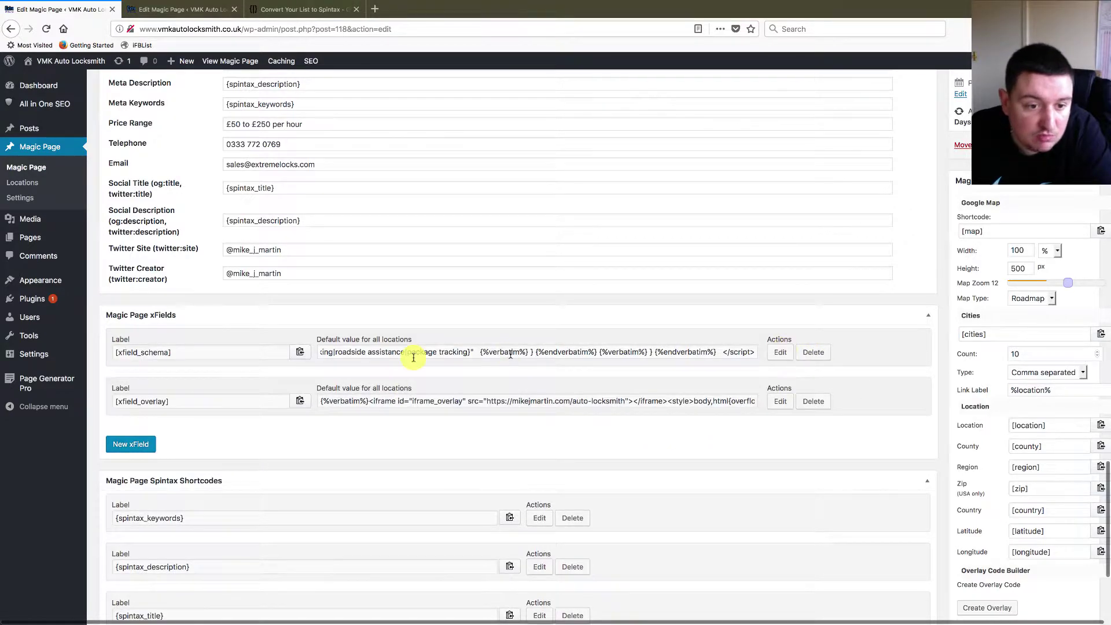
# - Paste the [xfield_schema] shortcode into the Magic Page Head Code
pyautogui.click(301, 354)
pyautogui.scroll(7, 378, 330)
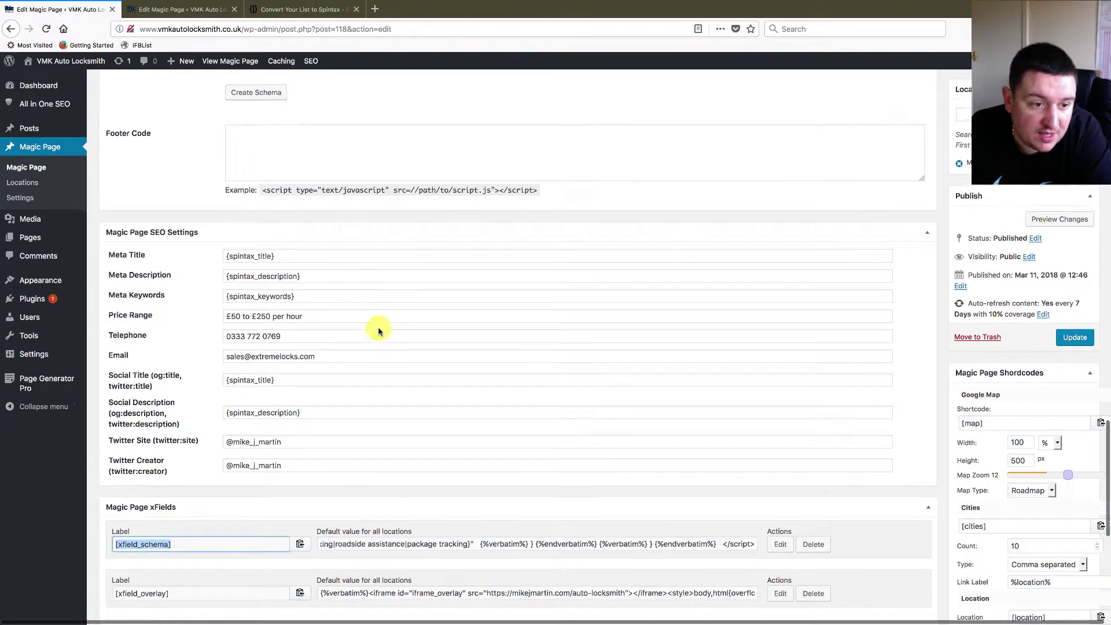
pyautogui.scroll(-6, 299, 352)
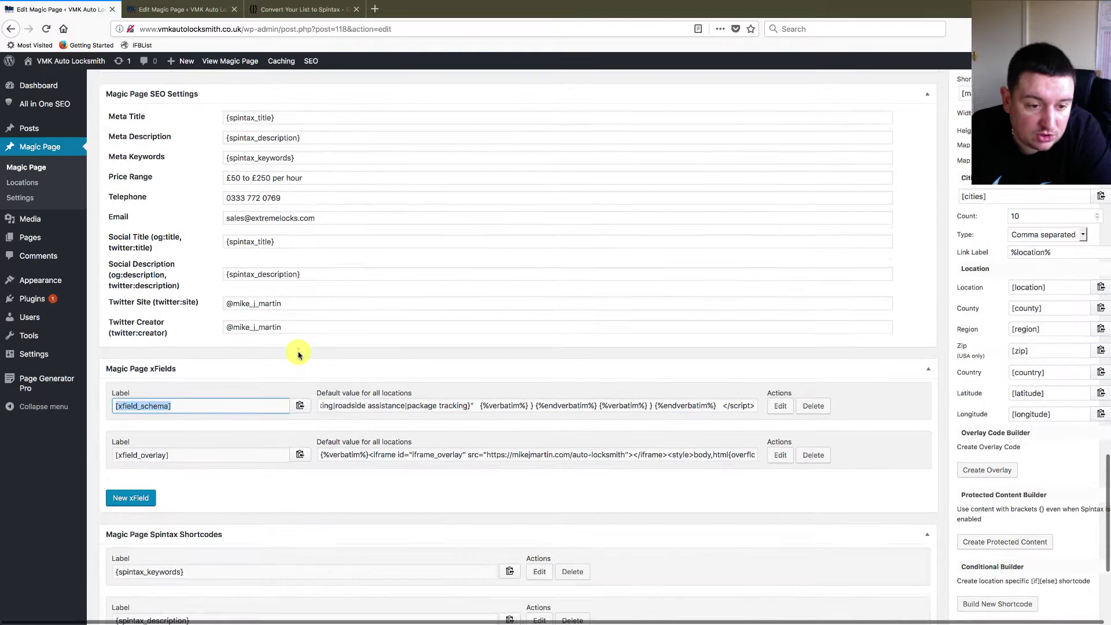
pyautogui.scroll(5, 299, 352)
pyautogui.scroll(2, 298, 352)
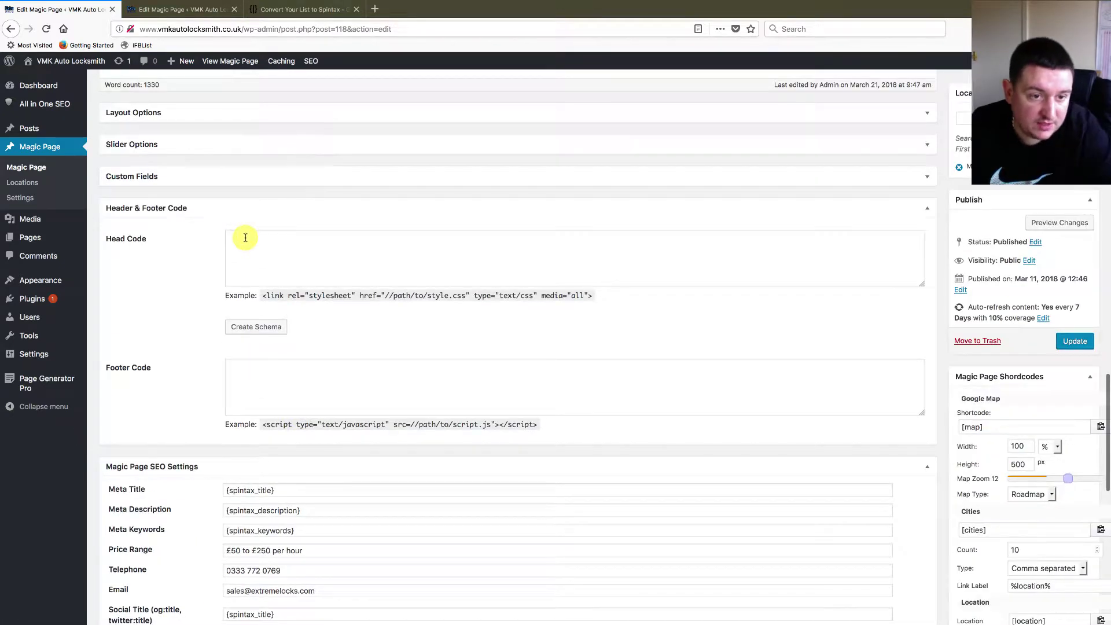
pyautogui.click(246, 238)
pyautogui.press('super+v')
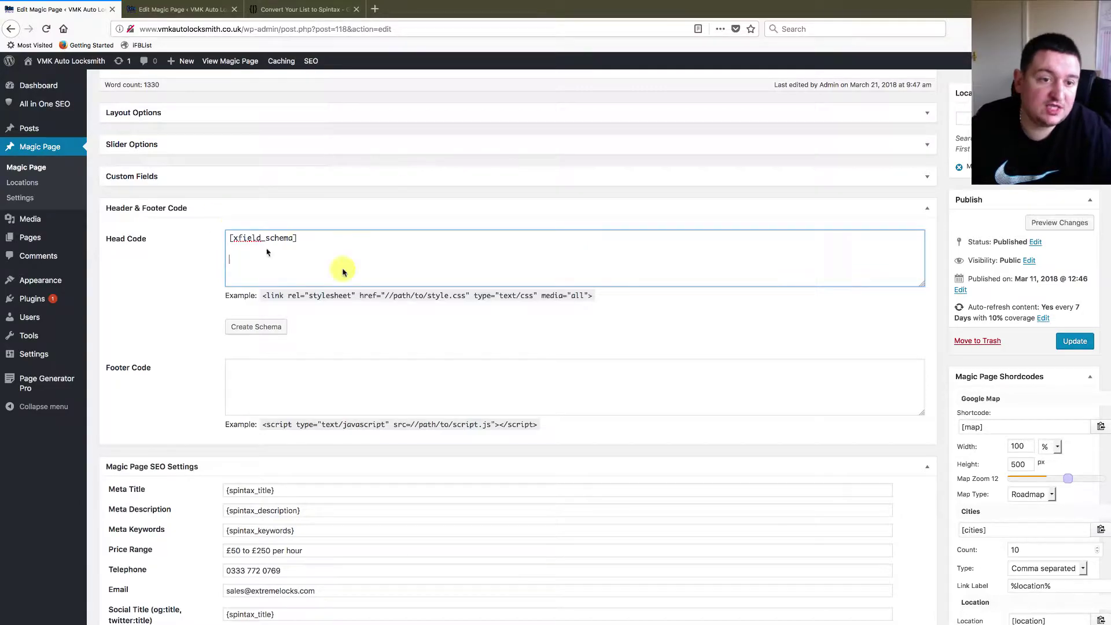
# - Add the [xfield_overlay] shortcode on a line below [xfield_schema] in the Head Code
pyautogui.scroll(-5, 468, 336)
pyautogui.scroll(-2, 469, 337)
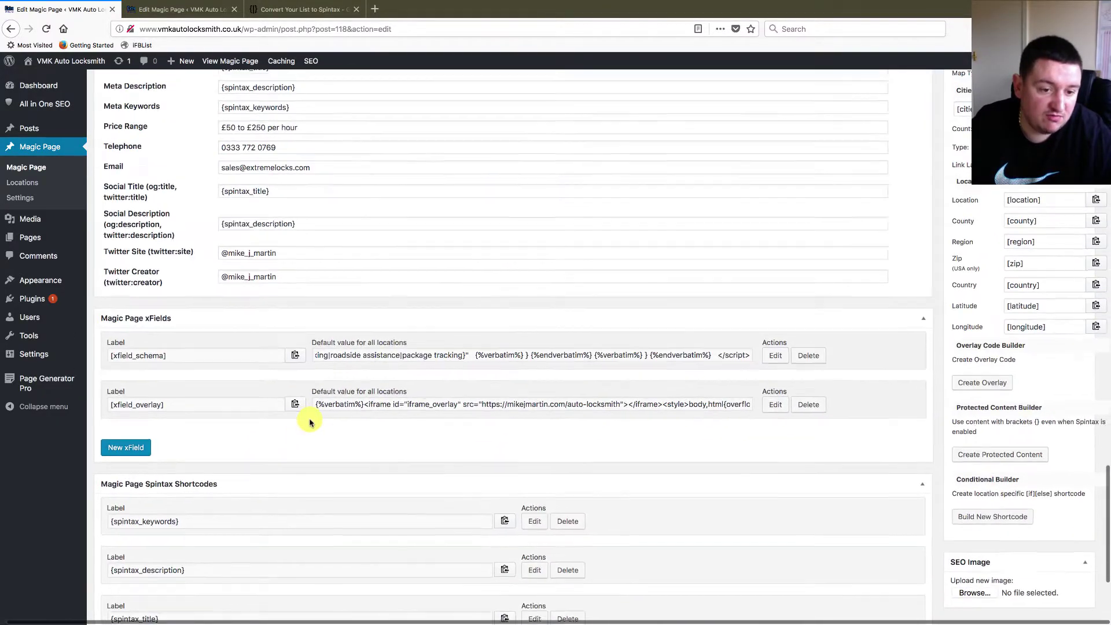
pyautogui.click(296, 409)
pyautogui.scroll(15, 403, 320)
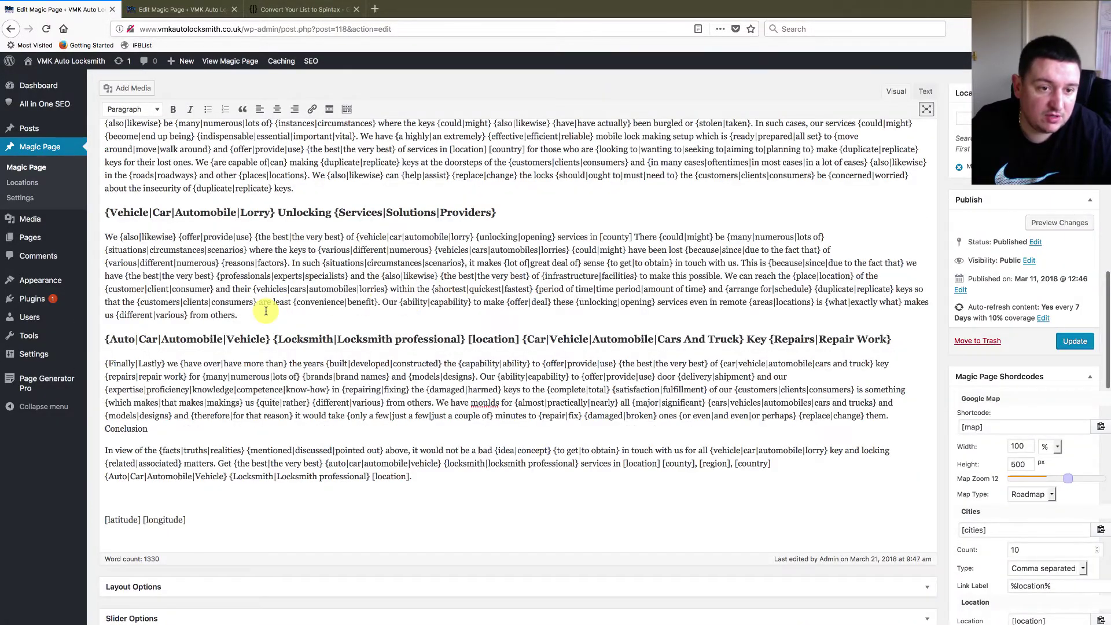
pyautogui.scroll(-9, 265, 311)
pyautogui.scroll(1, 266, 310)
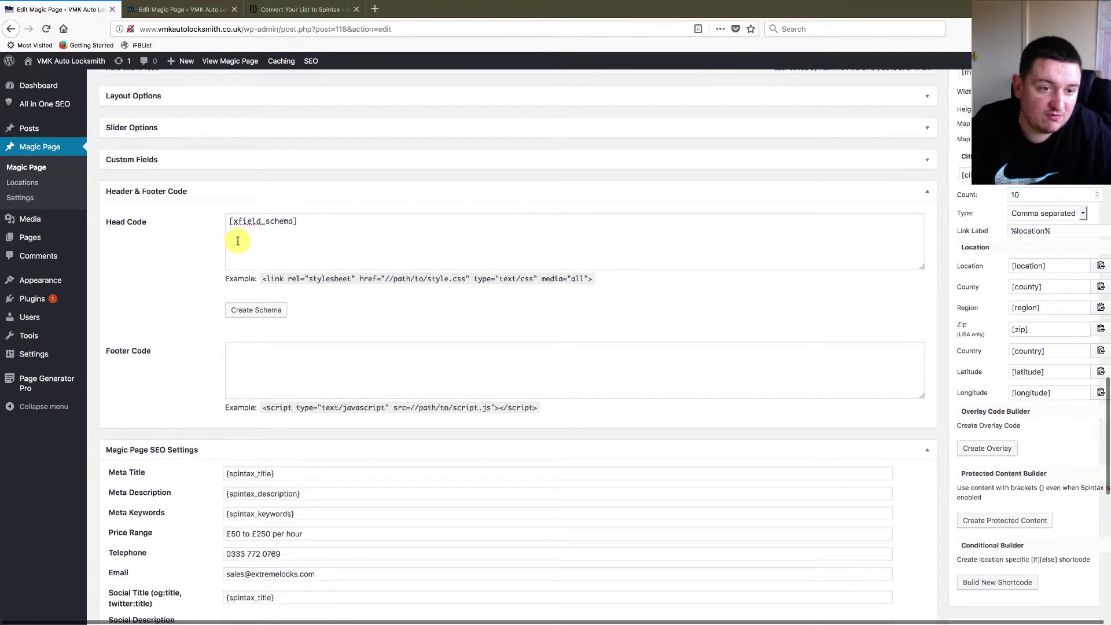
pyautogui.click(238, 241)
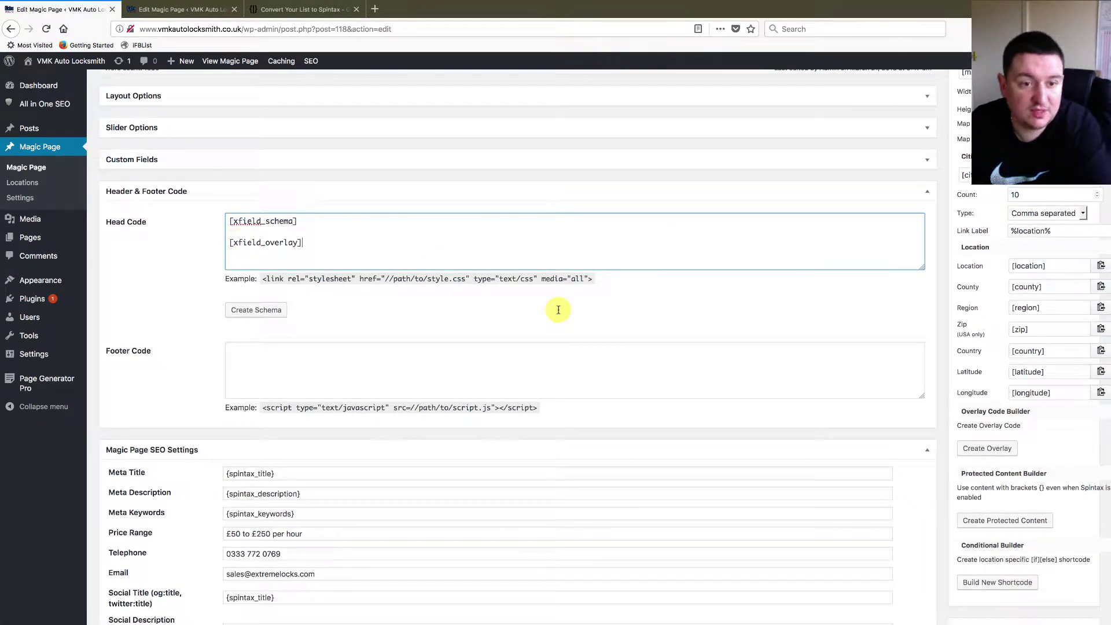
pyautogui.scroll(1, 911, 323)
pyautogui.scroll(2, 910, 320)
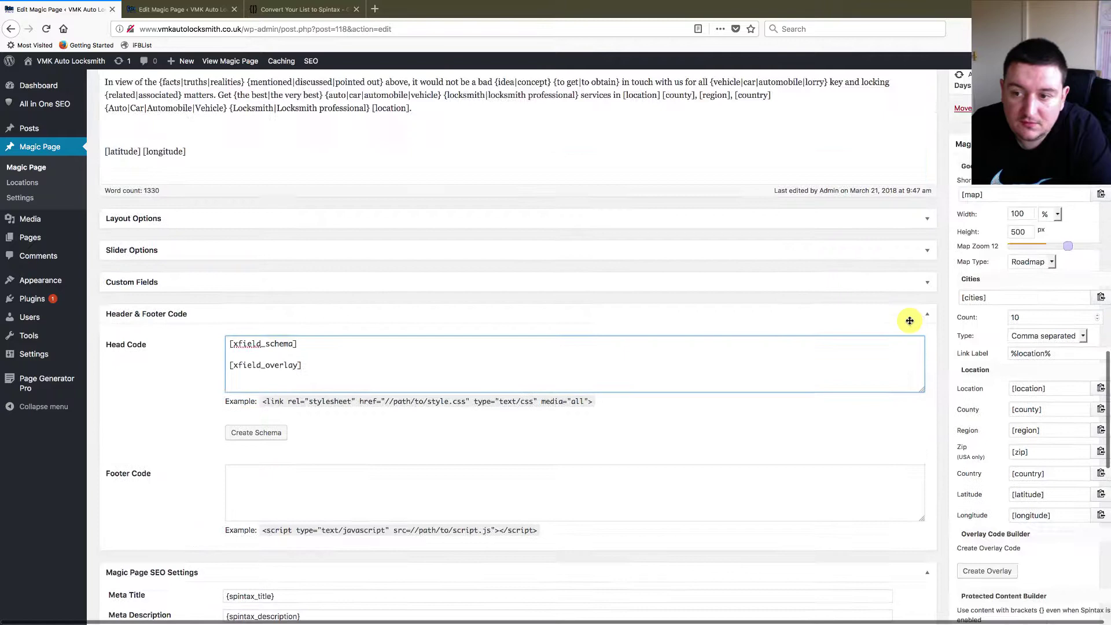
pyautogui.click(230, 349)
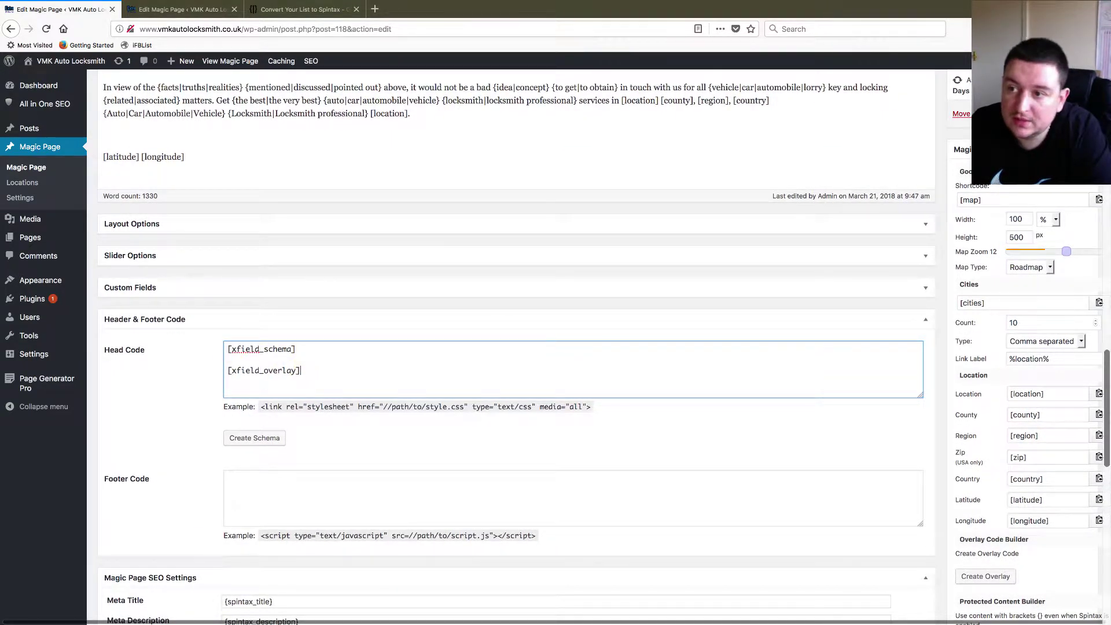
# - Update the Magic Page, view it, and load the /in/leigh/ location page
pyautogui.click(1082, 114)
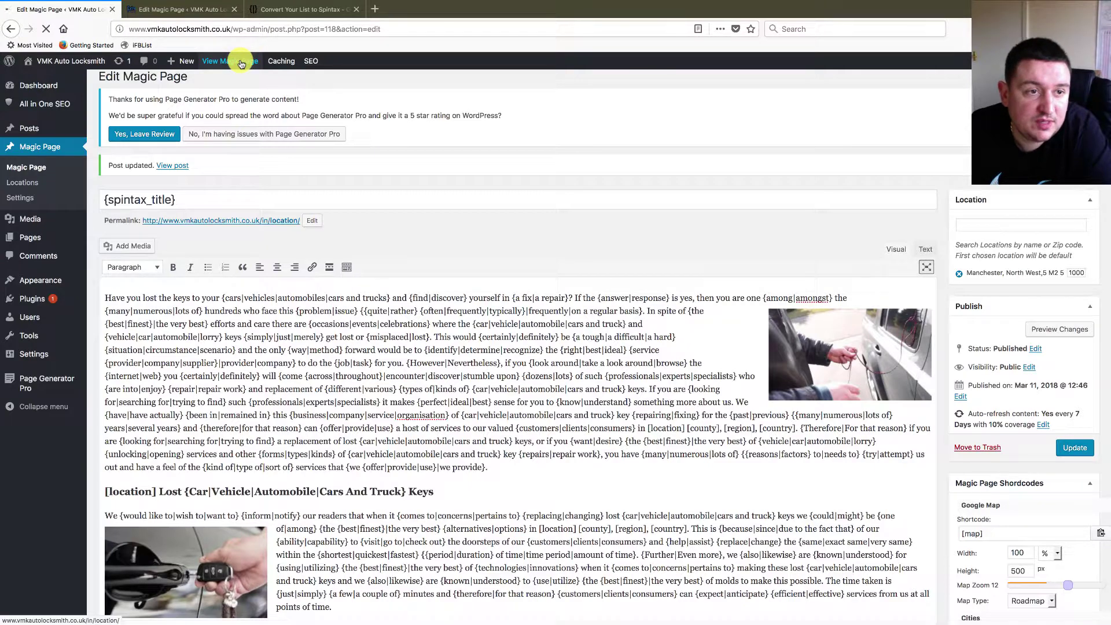
pyautogui.click(241, 62)
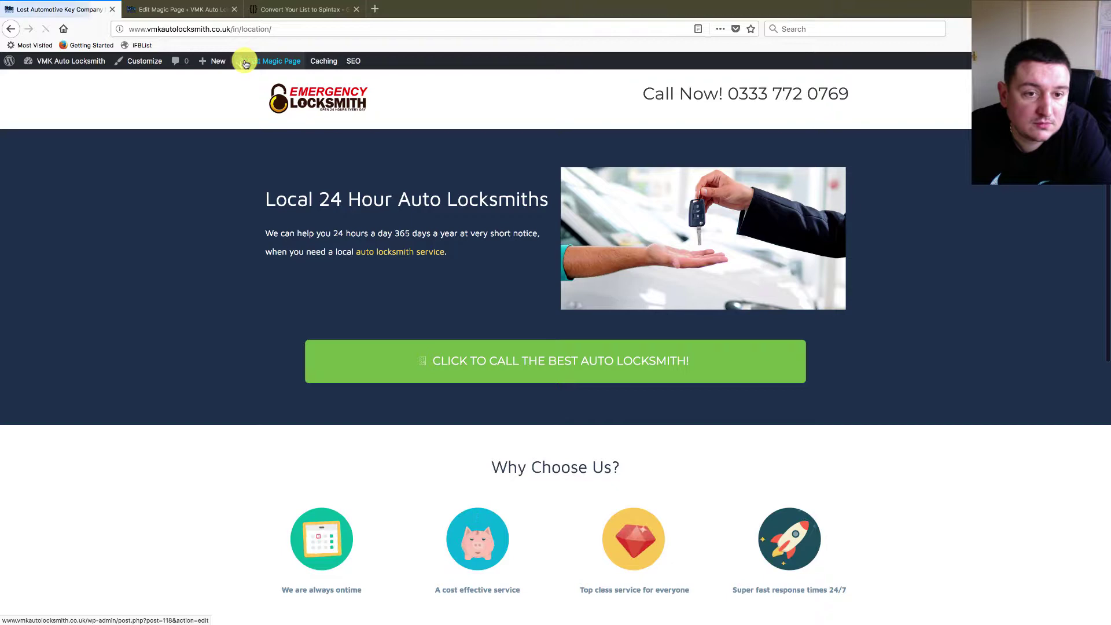
pyautogui.scroll(-10, 583, 367)
pyautogui.scroll(10, 556, 232)
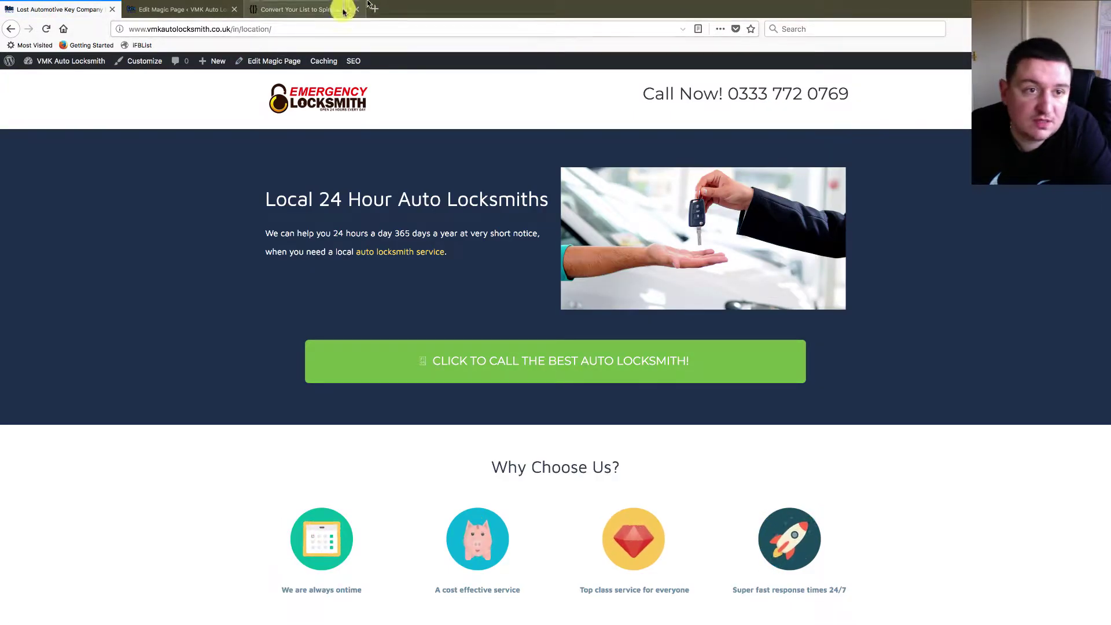
pyautogui.click(255, 28)
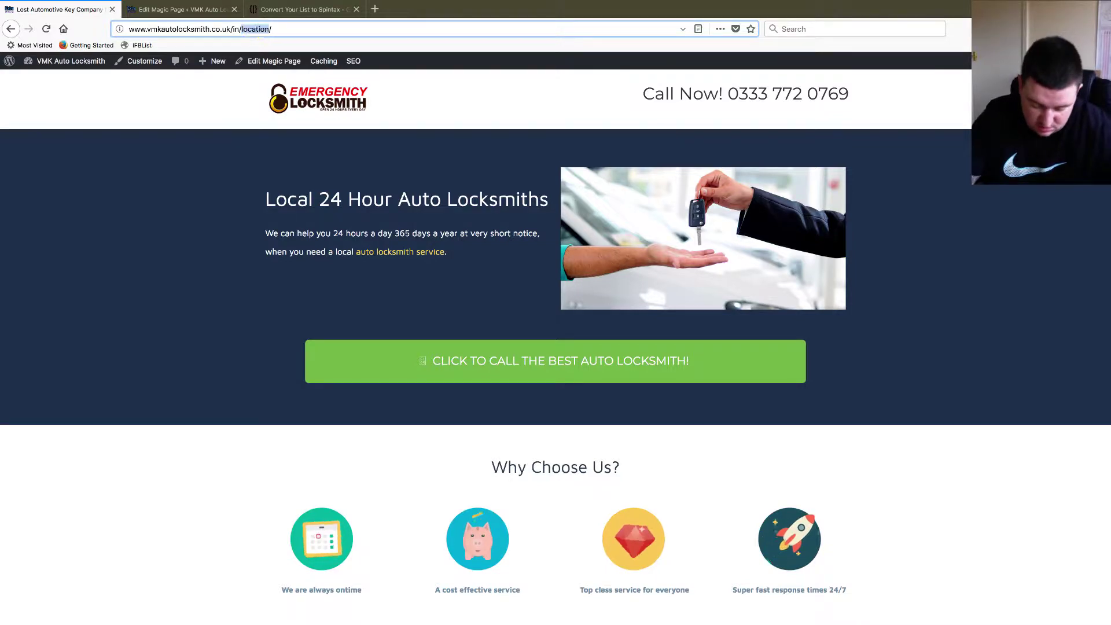
pyautogui.write('leigh')
pyautogui.press('Return')
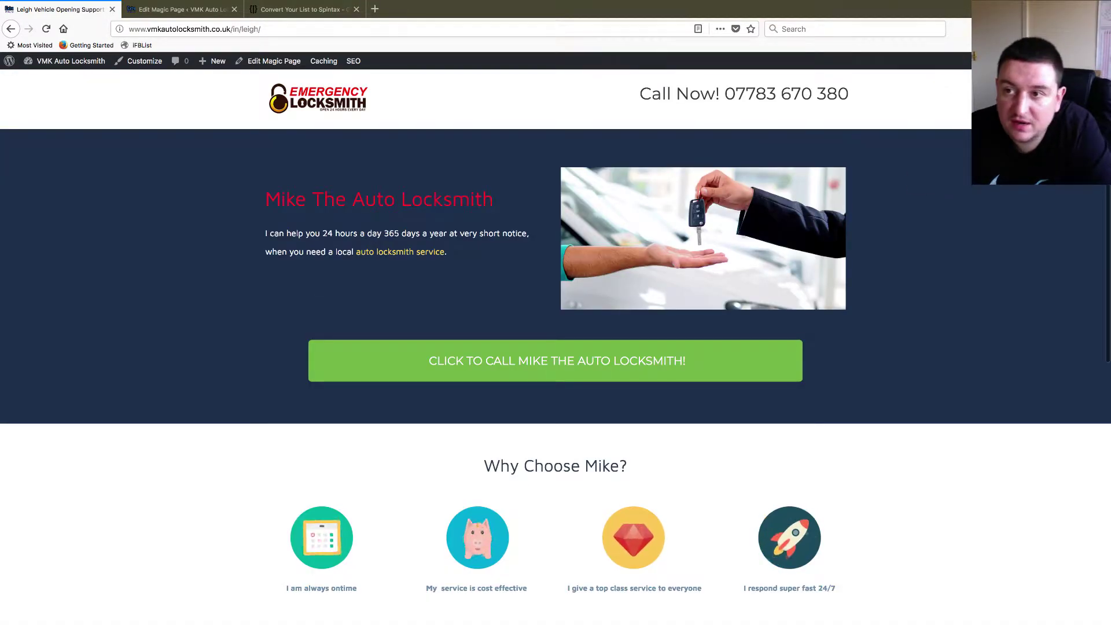
# - Run SEOquake's diagnosis on the Leigh page and open its schema in Google's Structured Data Testing Tool
pyautogui.click(1011, 29)
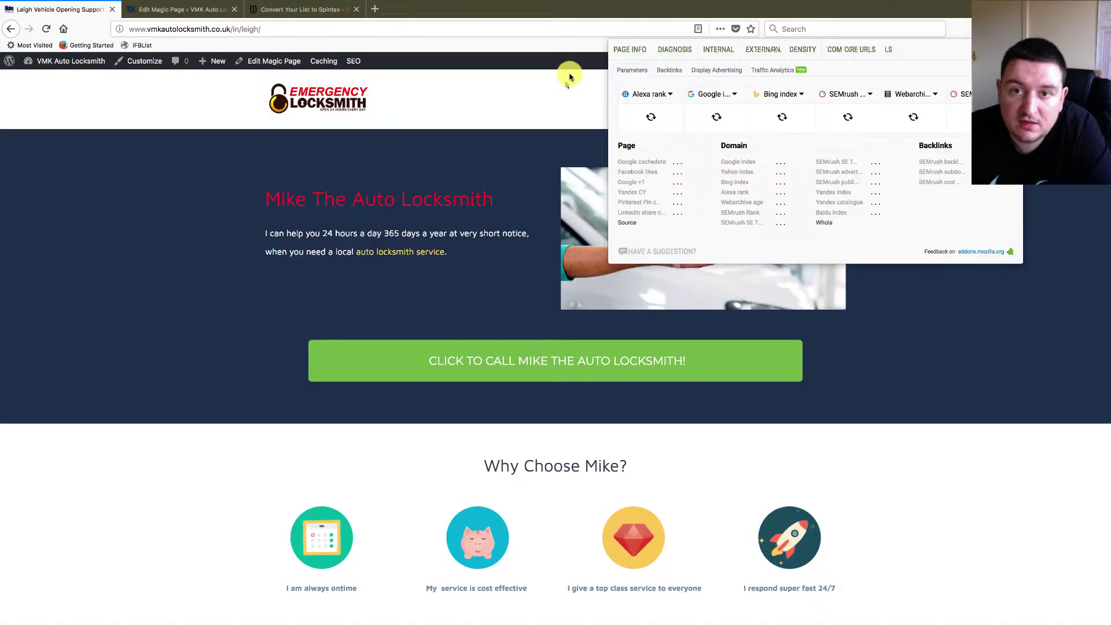
pyautogui.click(669, 52)
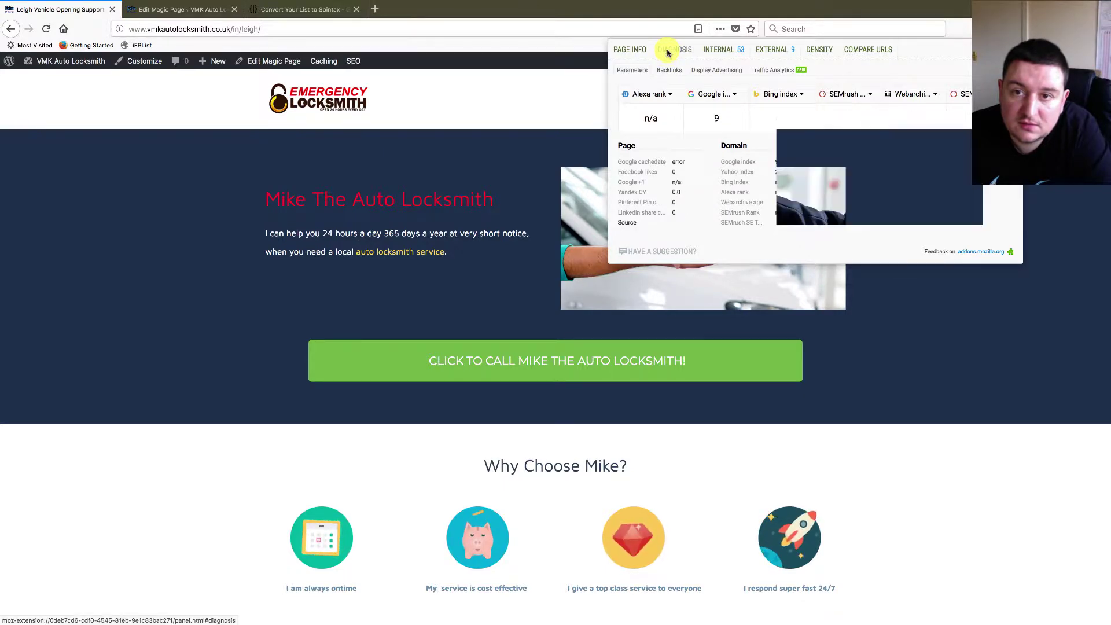
pyautogui.scroll(-6, 558, 365)
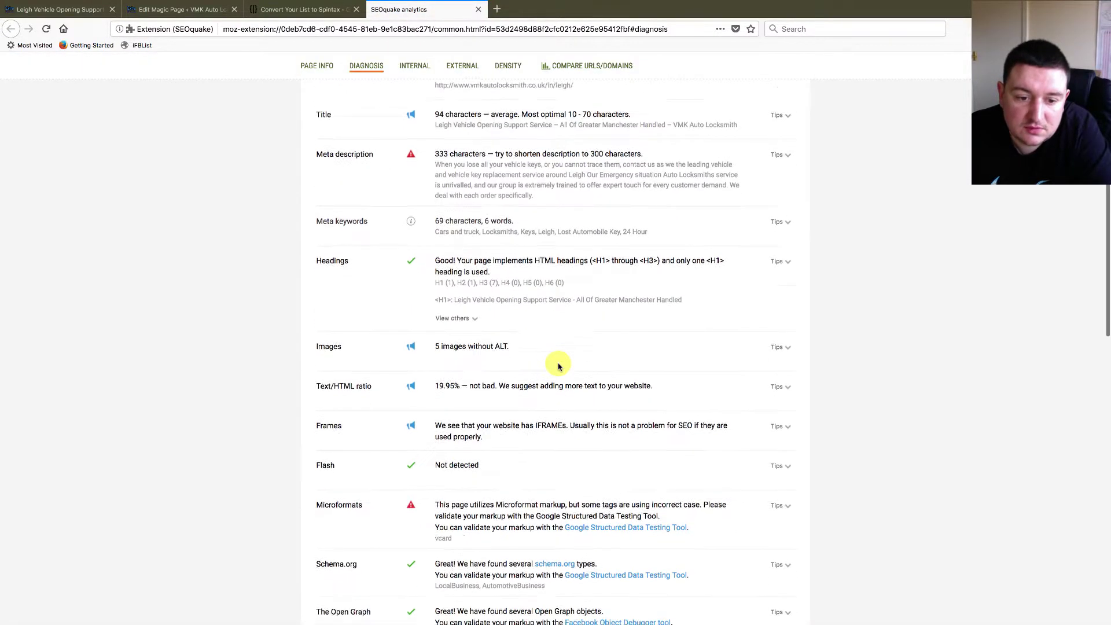
pyautogui.click(637, 417)
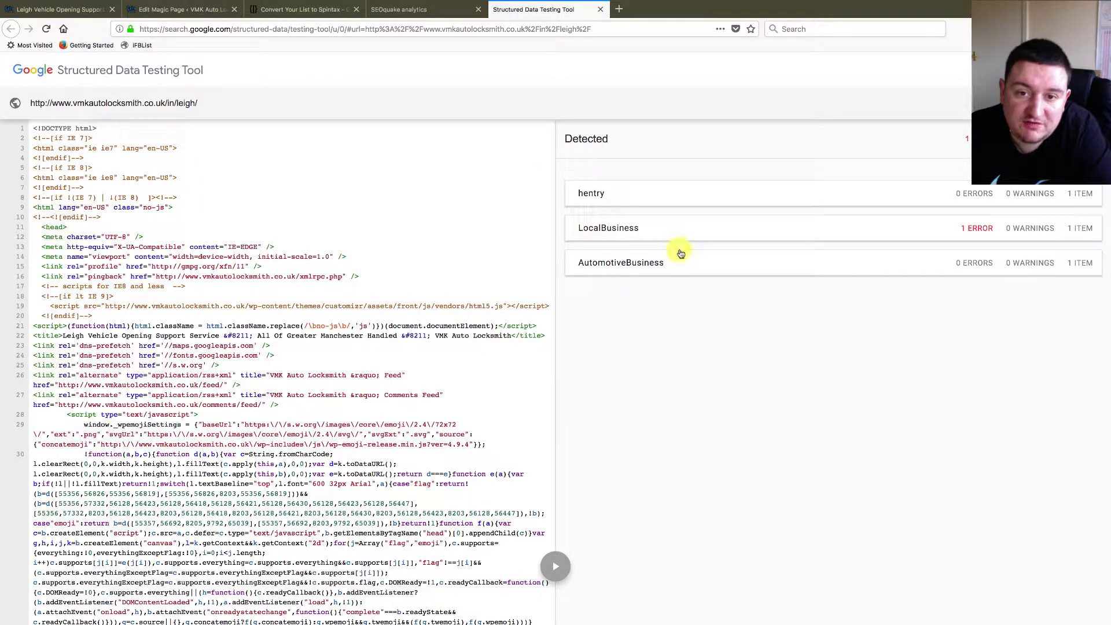
pyautogui.click(623, 231)
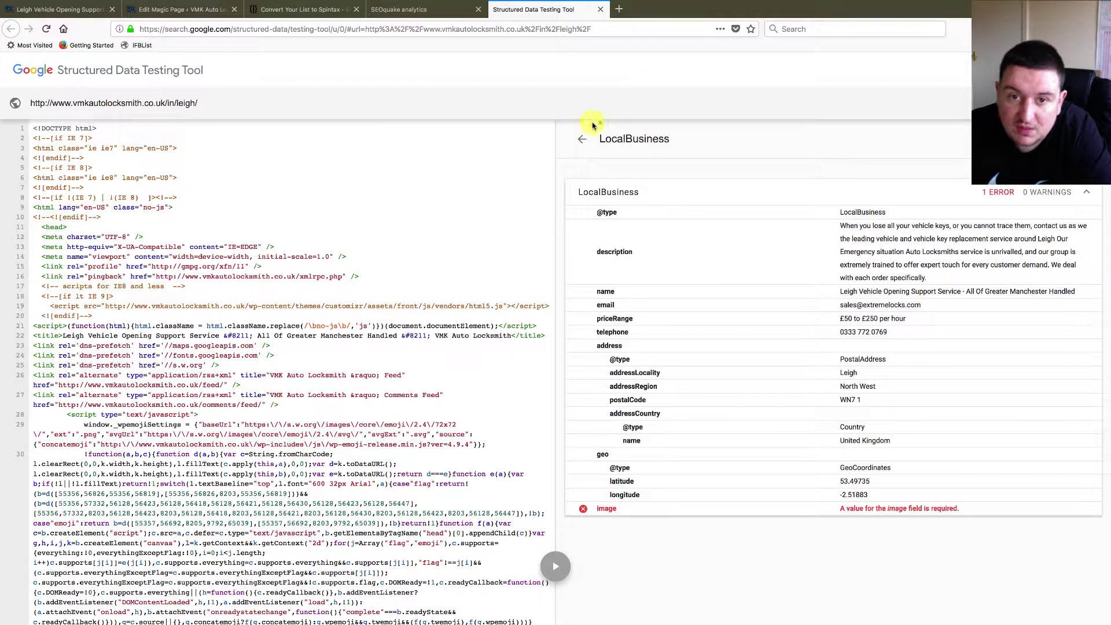
pyautogui.click(583, 140)
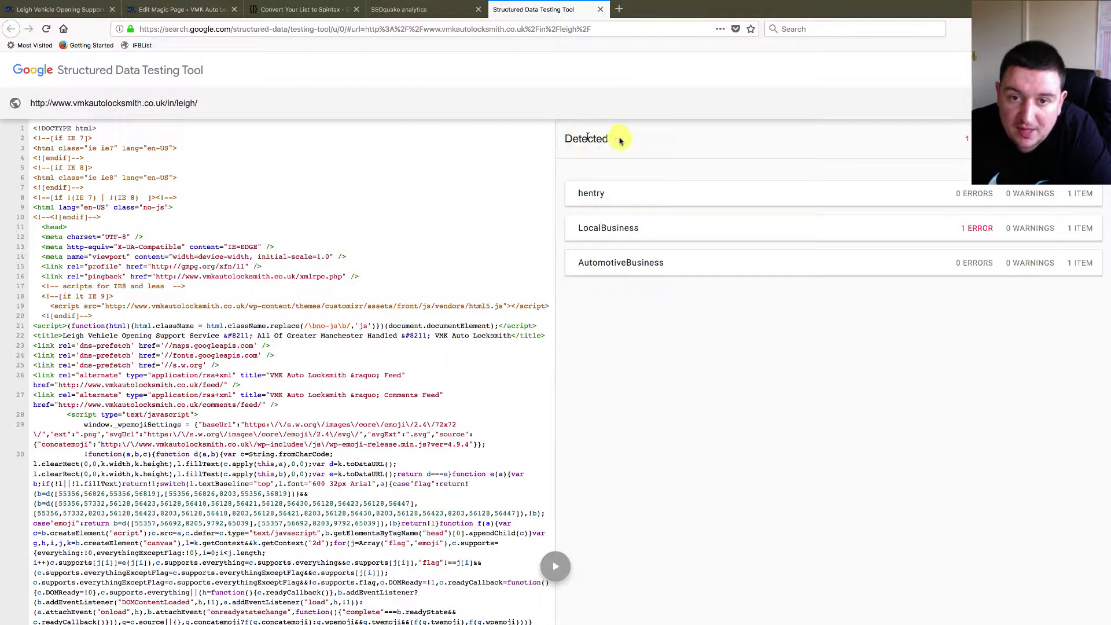
# - Expand the Leigh page's AutomotiveBusiness item and check its business name value
pyautogui.click(616, 266)
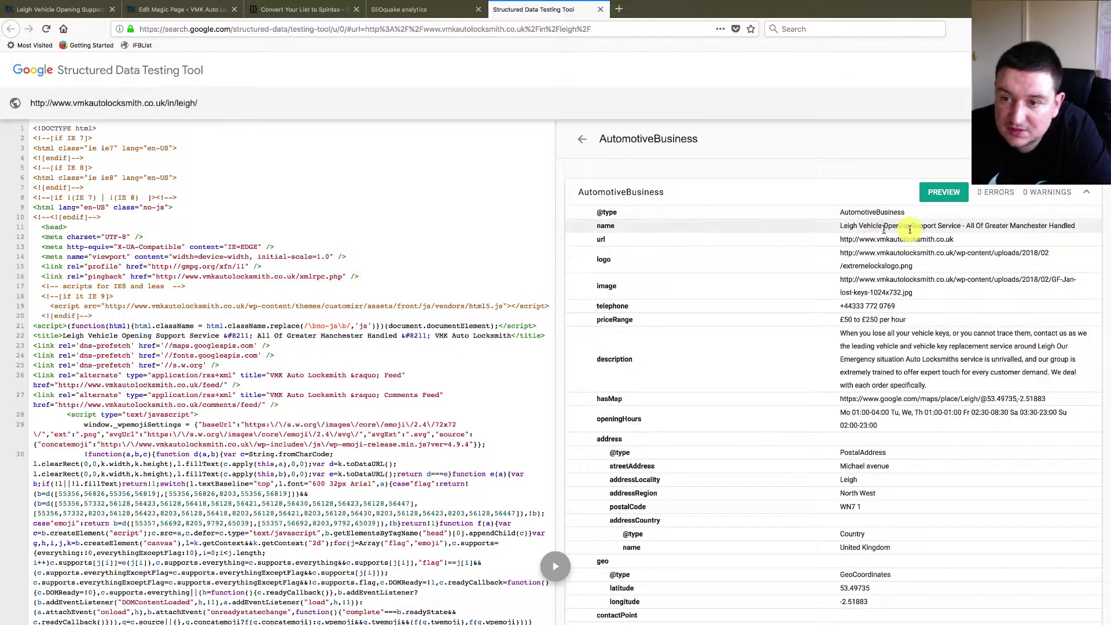
pyautogui.scroll(-1, 909, 249)
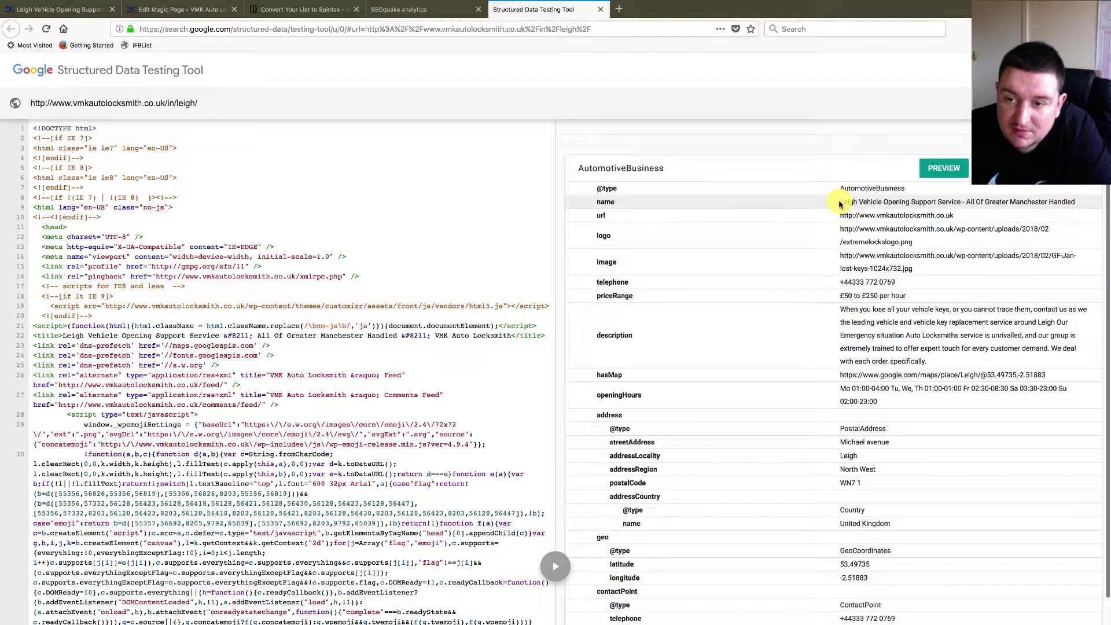
pyautogui.moveTo(840, 204); pyautogui.dragTo(893, 203)
pyautogui.moveTo(1014, 211); pyautogui.dragTo(864, 202)
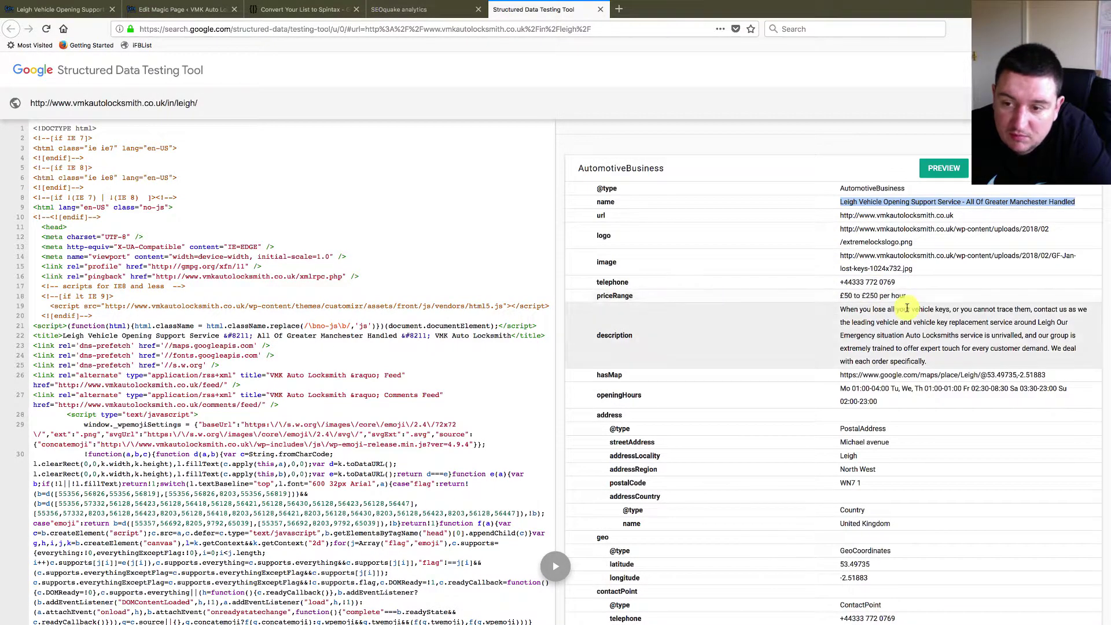
# - Open the hasMap link in a new tab, confirm it shows Leigh, and close it
pyautogui.scroll(-1, 679, 365)
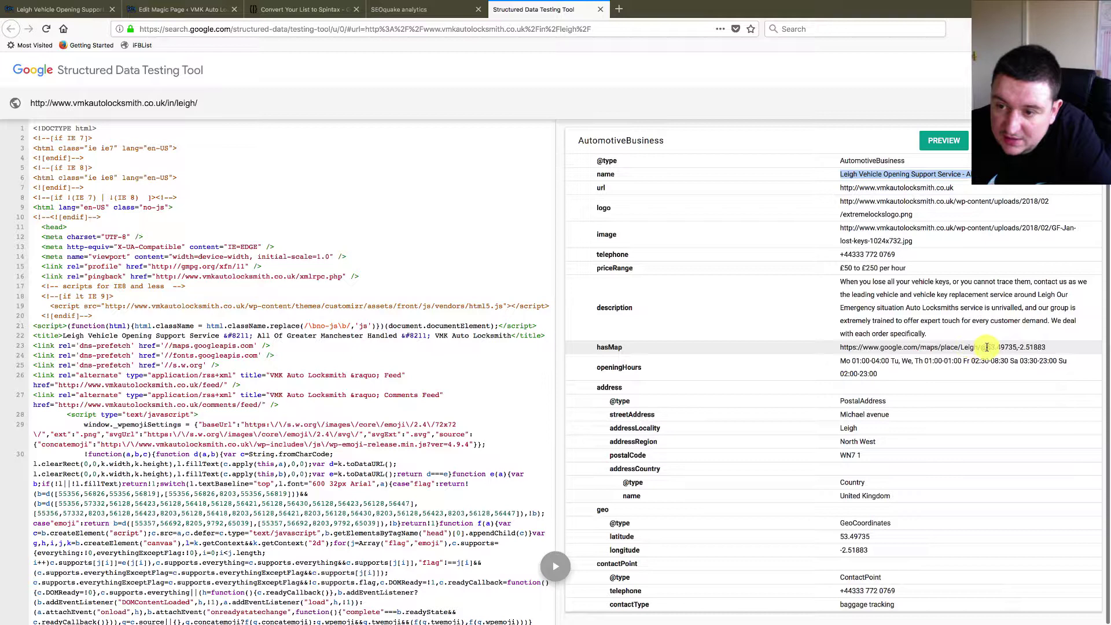
pyautogui.moveTo(839, 347); pyautogui.dragTo(1043, 345)
pyautogui.rightClick(1029, 346)
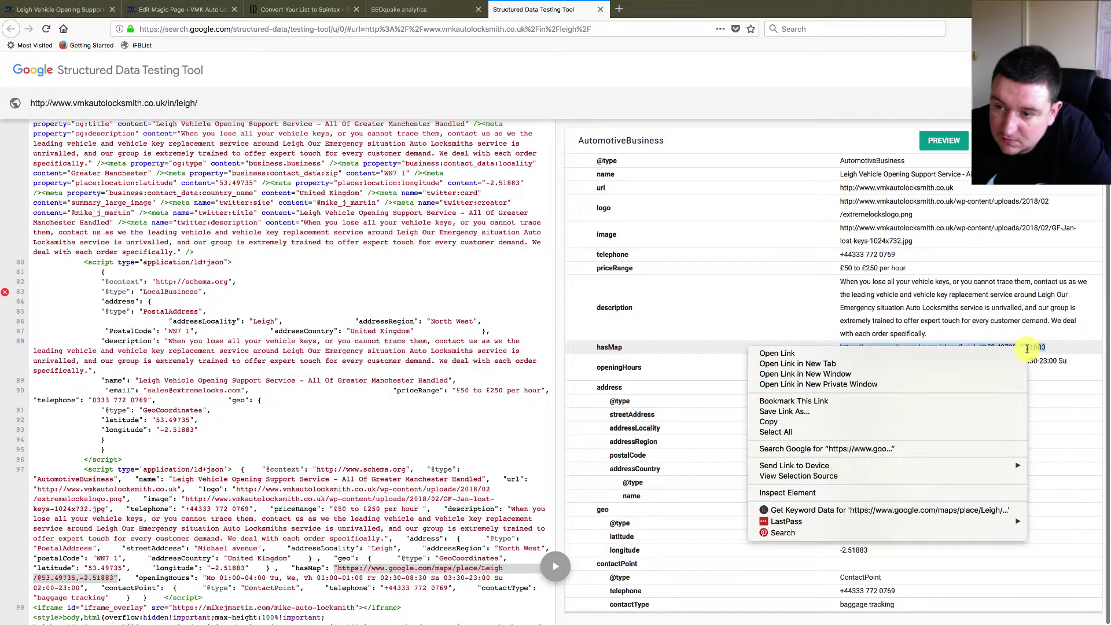
pyautogui.click(827, 363)
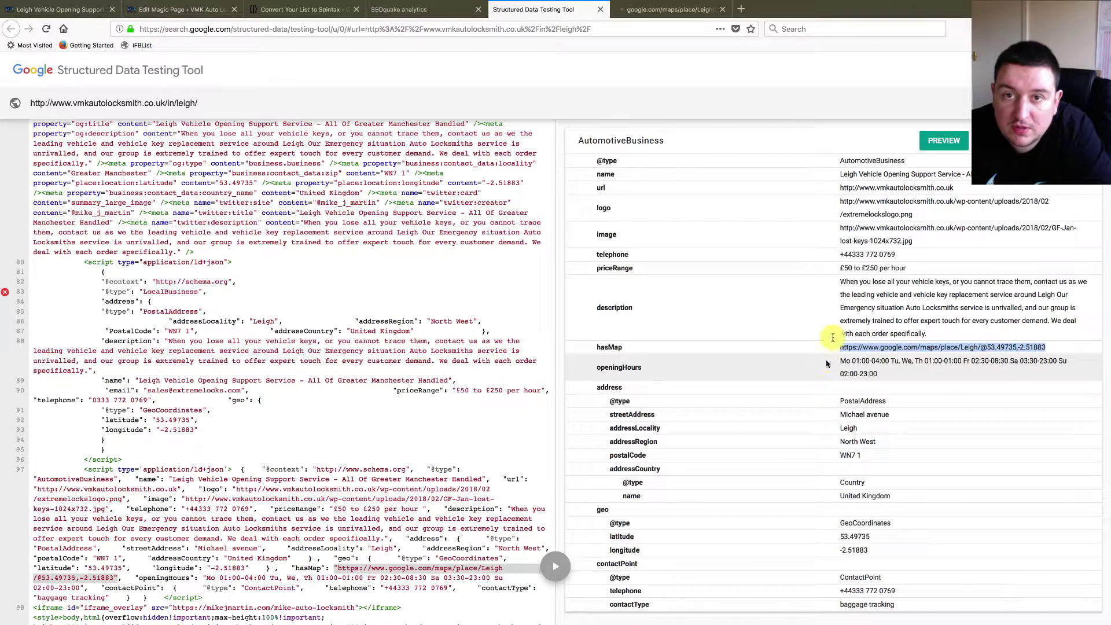
pyautogui.click(659, 14)
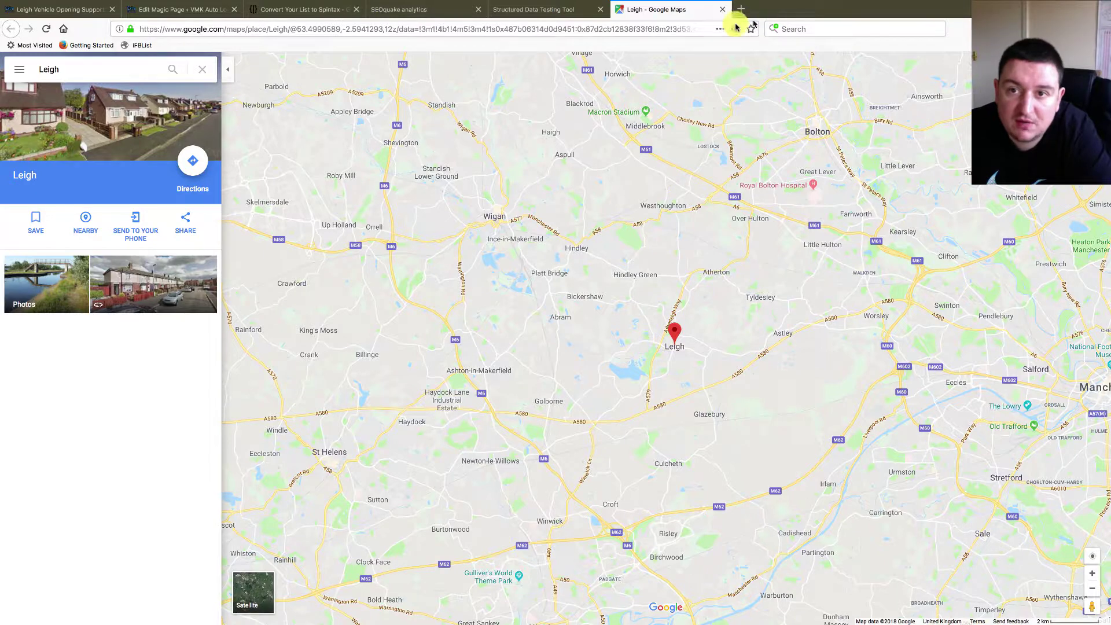
pyautogui.click(724, 10)
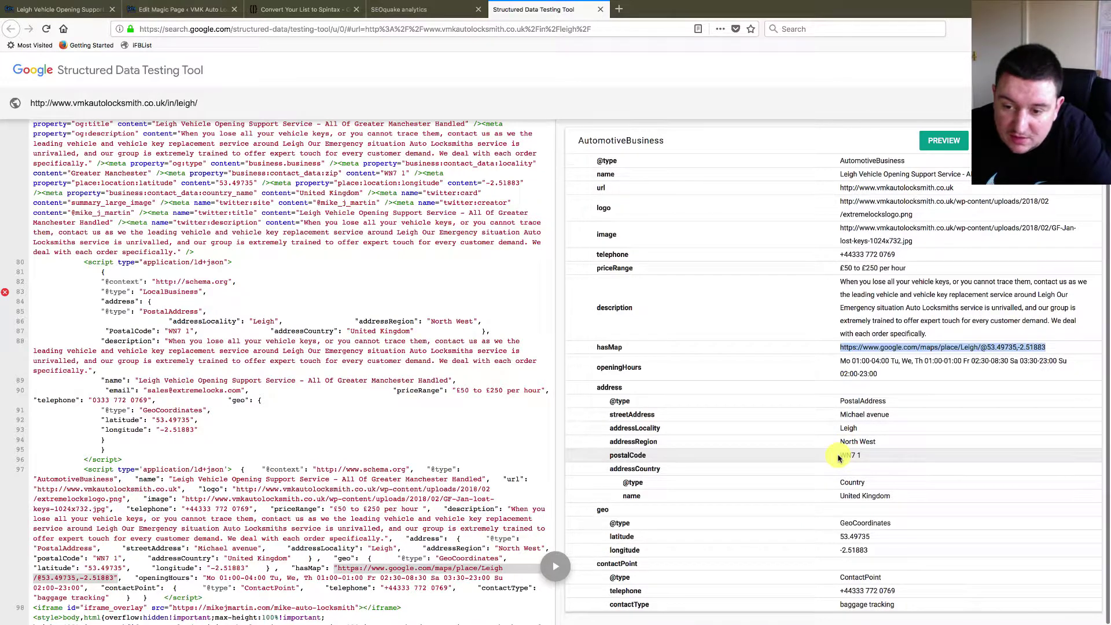
# - Check the postalCode WN7 and the country United Kingdom in the results
pyautogui.moveTo(839, 458); pyautogui.dragTo(871, 458)
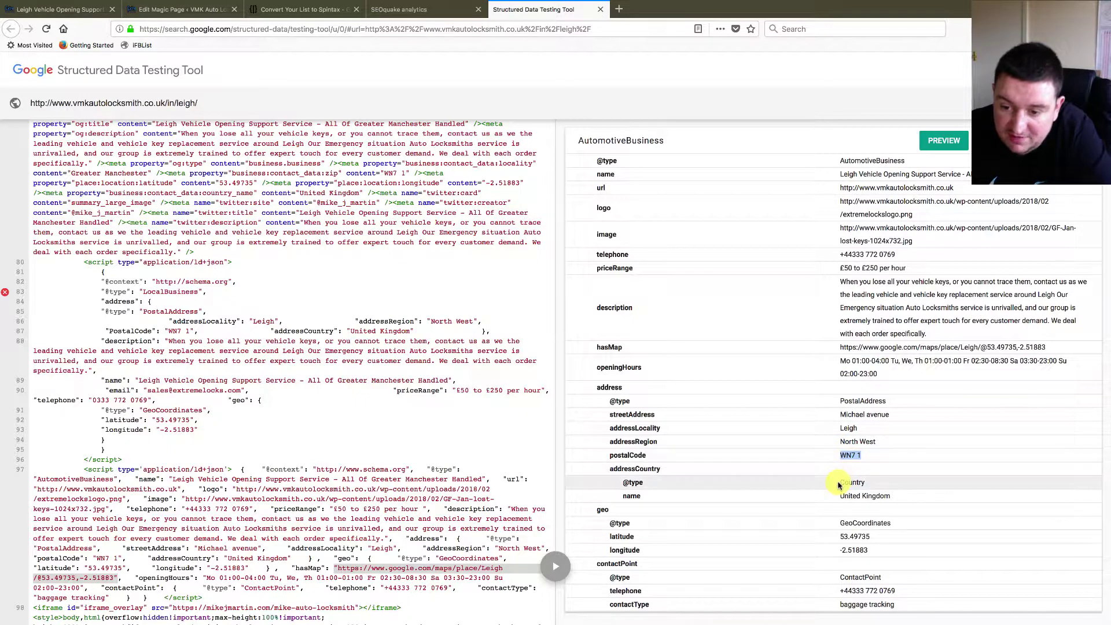
pyautogui.moveTo(839, 485); pyautogui.dragTo(891, 496)
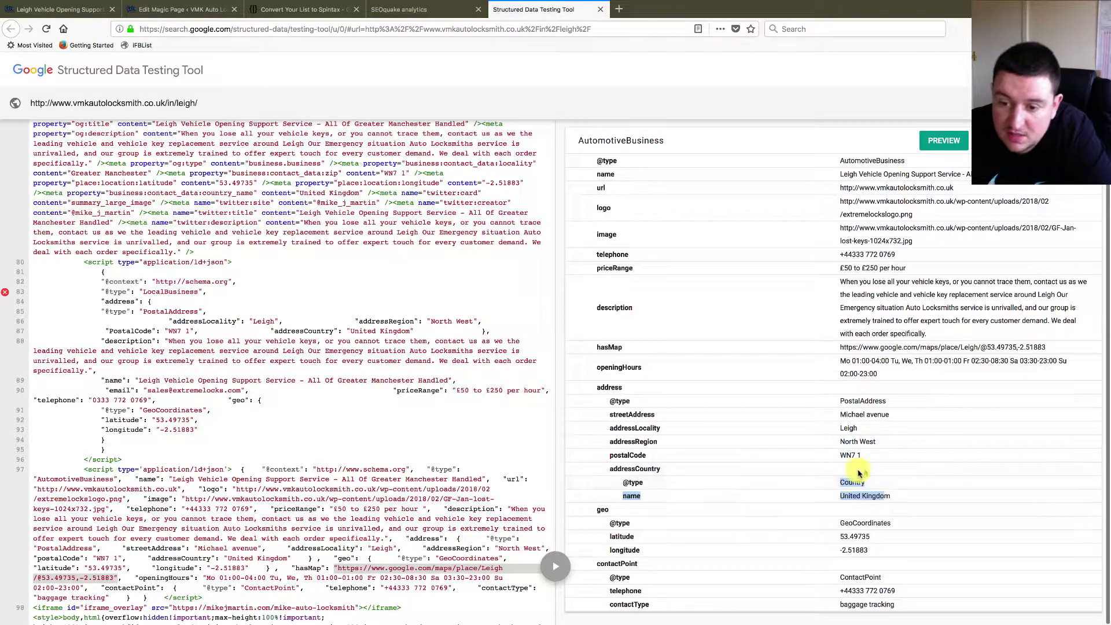
pyautogui.click(851, 494)
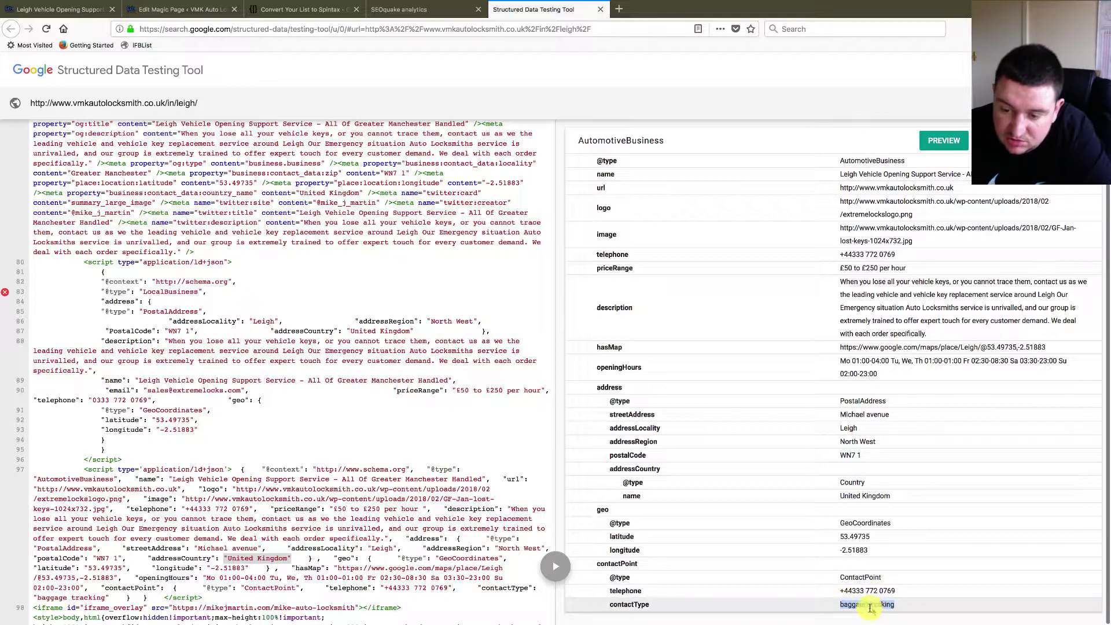
# - Close the Leigh results and SEOquake tabs, then load the /in/atherton/ location page
pyautogui.click(603, 9)
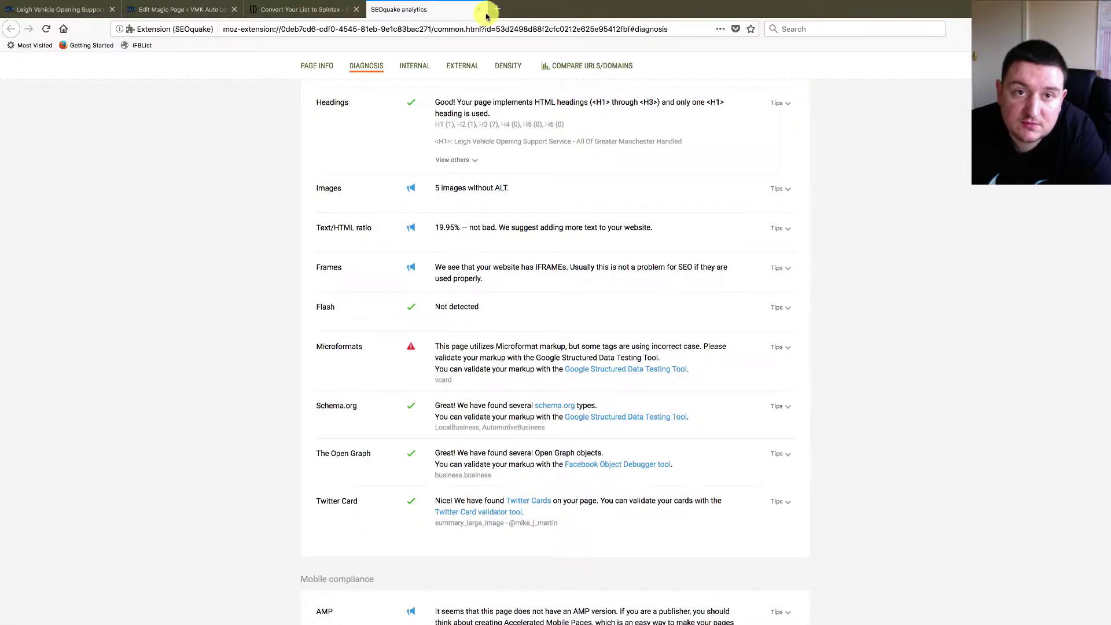
pyautogui.click(480, 10)
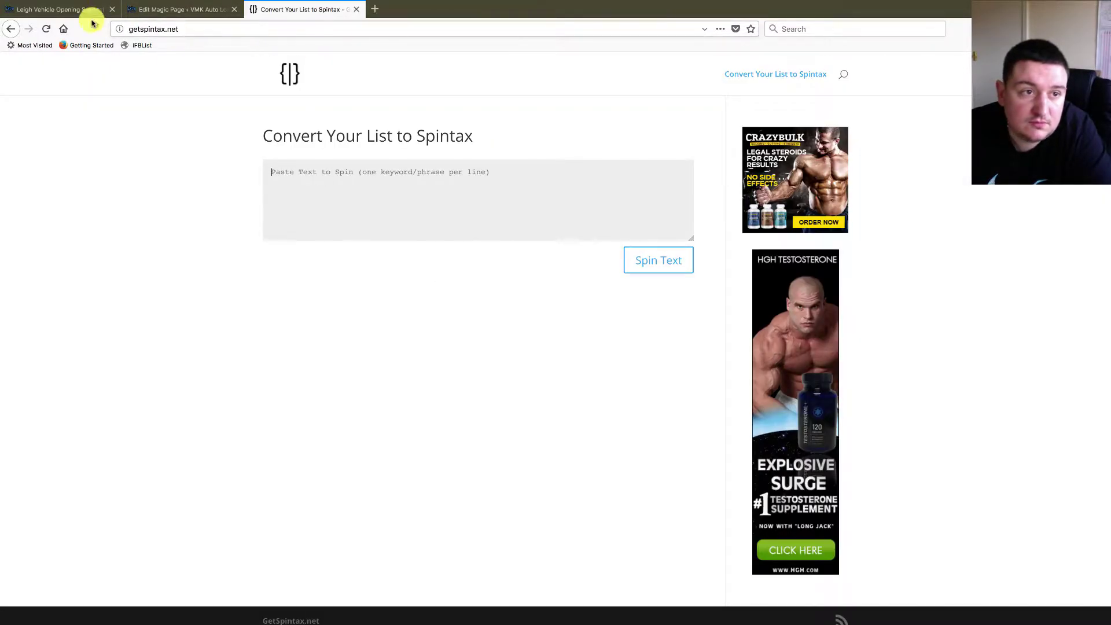
pyautogui.click(70, 12)
pyautogui.click(248, 29)
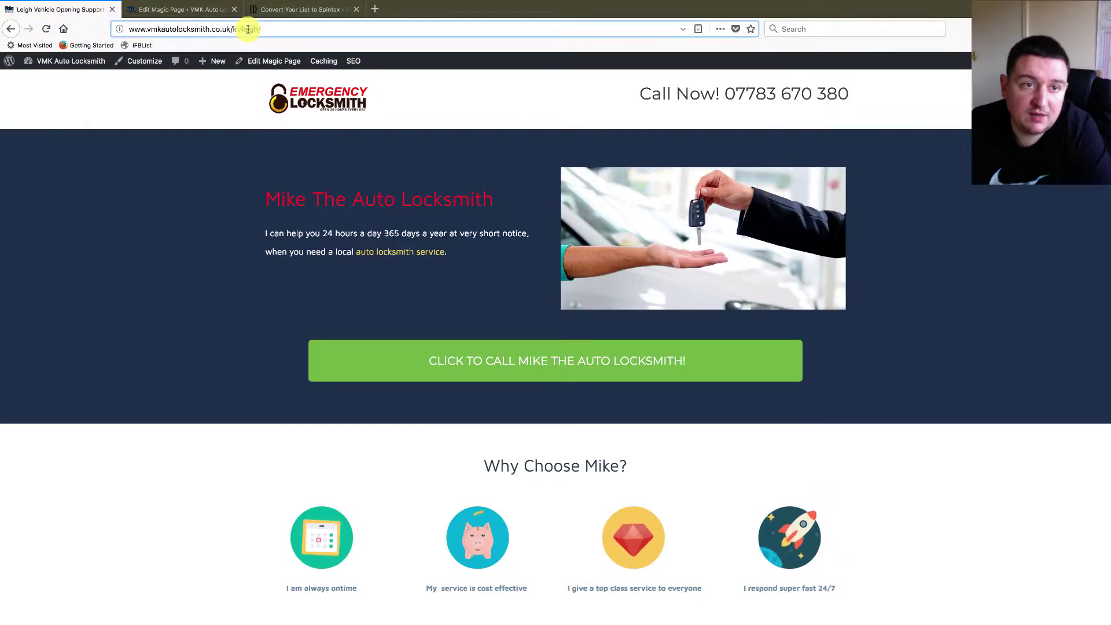
pyautogui.write('therton/')
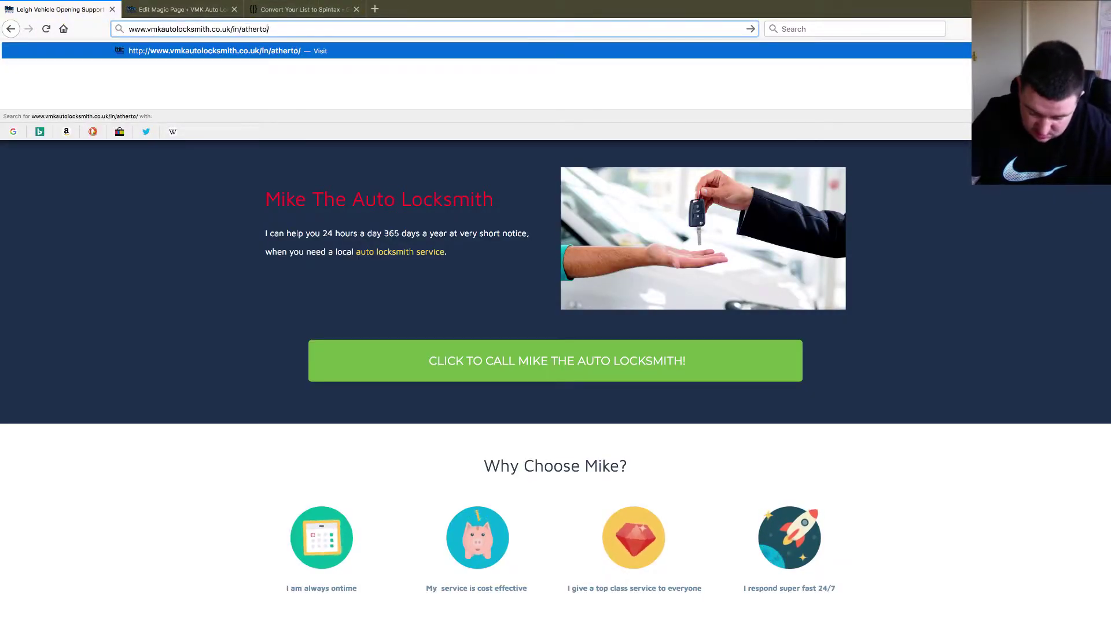
pyautogui.press('Return')
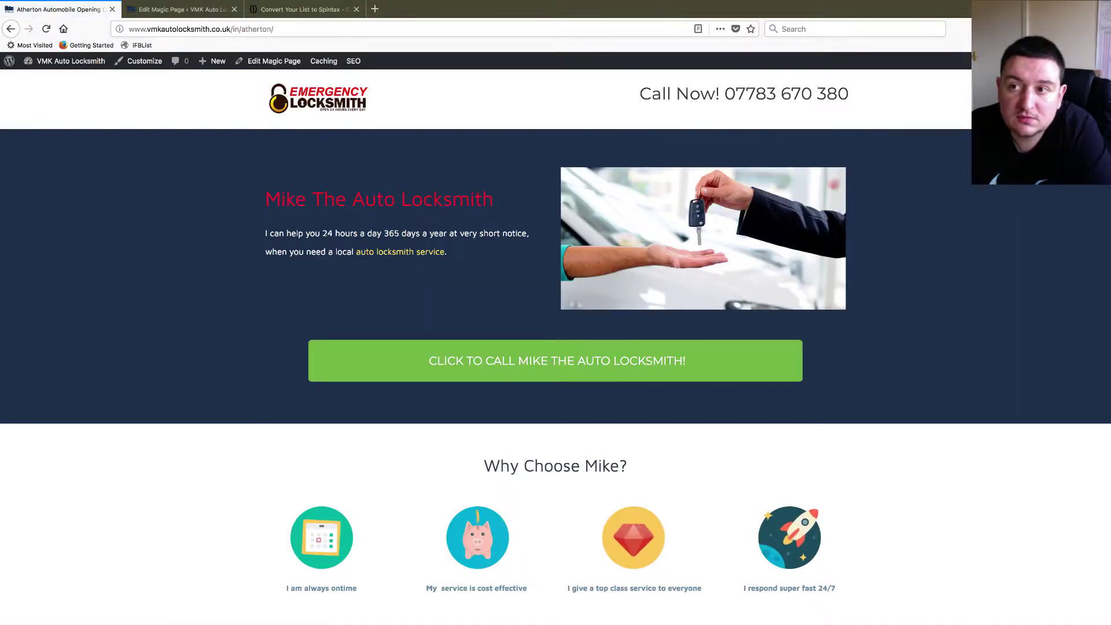
# - Send the Atherton page from SEOquake's diagnosis report to Google's Structured Data Testing Tool
pyautogui.click(958, 29)
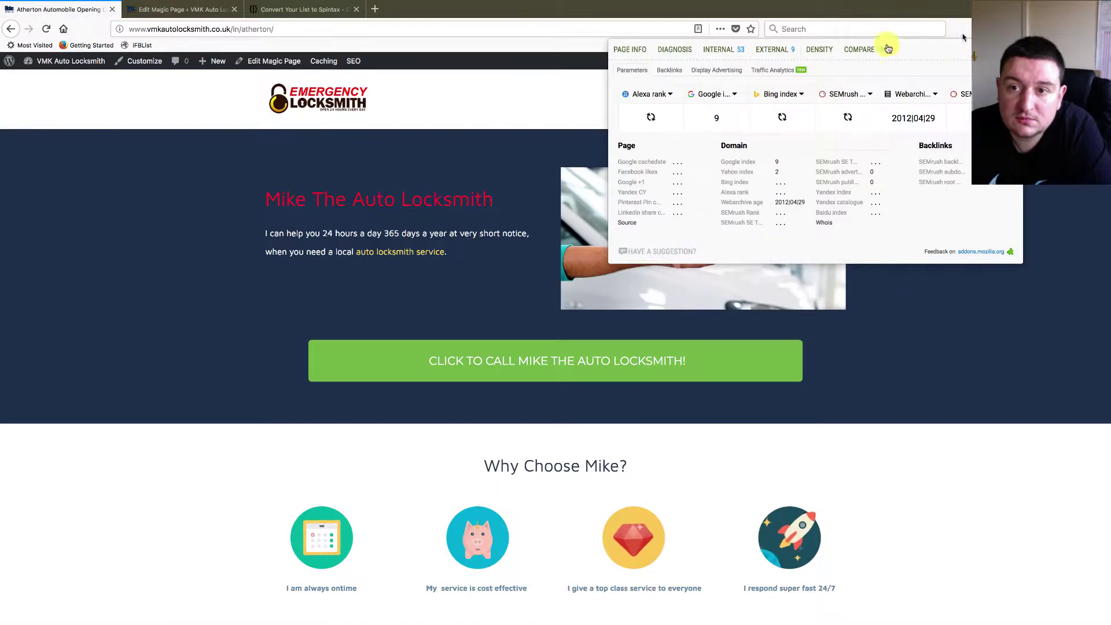
pyautogui.click(679, 57)
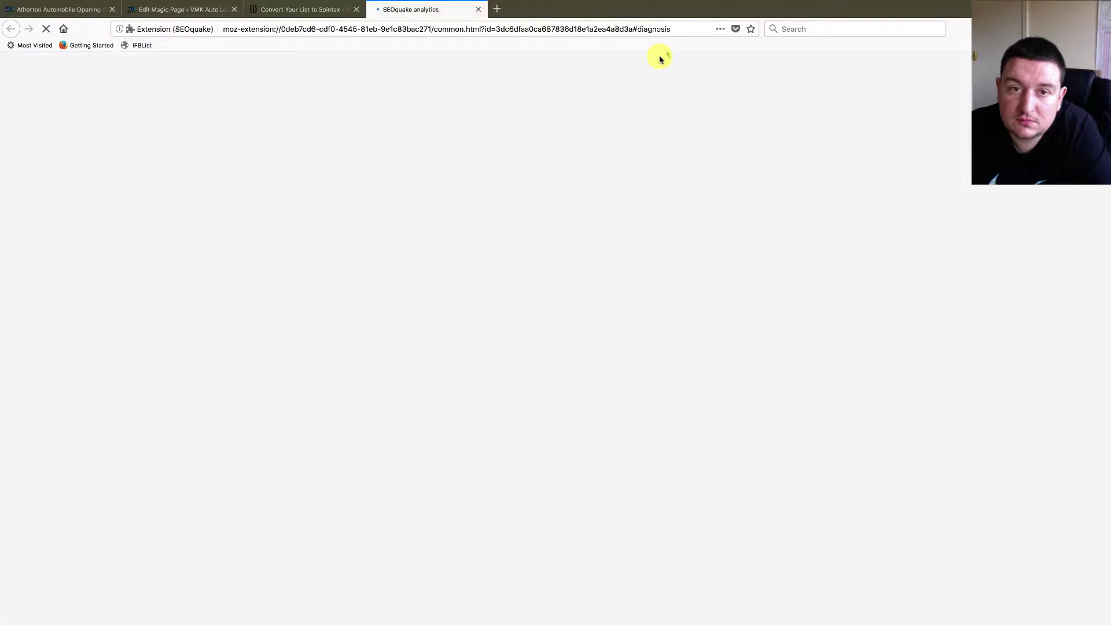
pyautogui.scroll(-8, 542, 348)
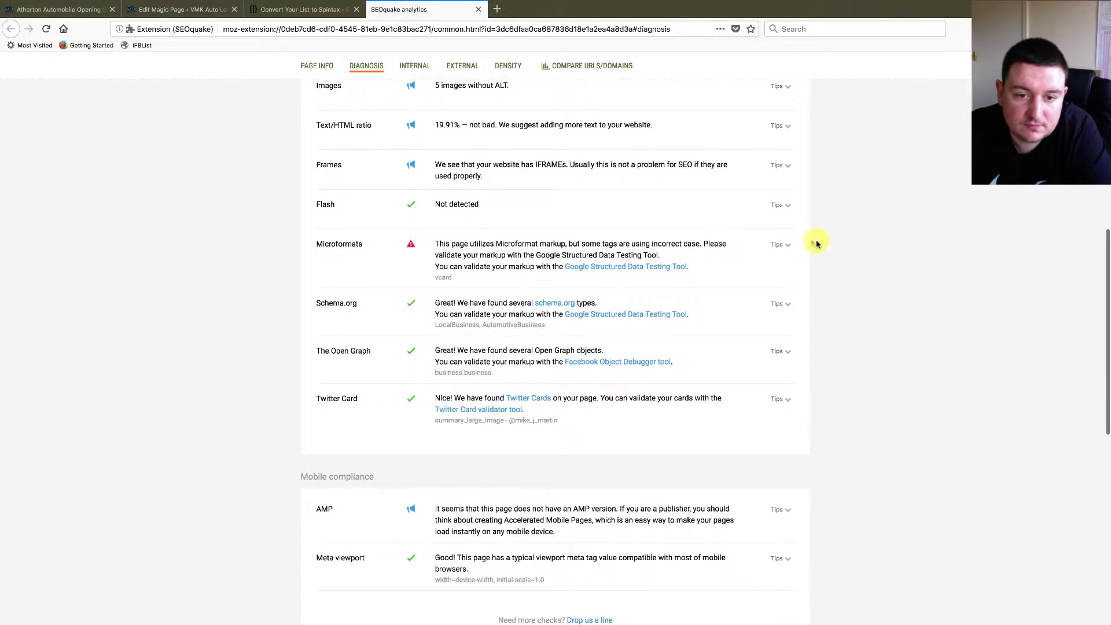
pyautogui.click(651, 315)
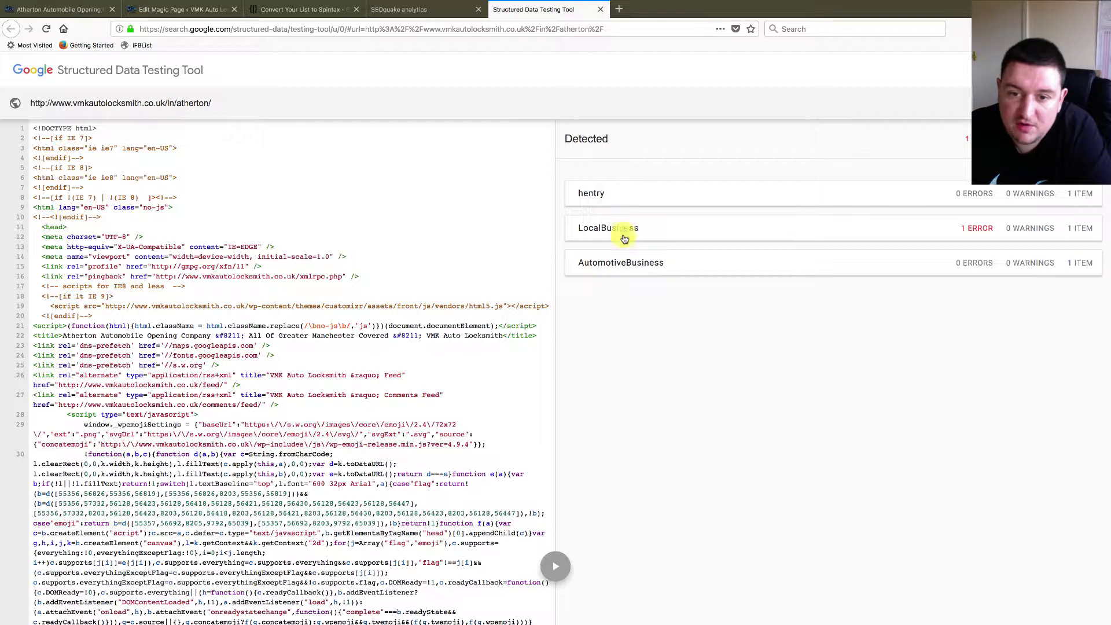
# - Inspect the Atherton AutomotiveBusiness description and priceRange, then close the testing tool
pyautogui.click(624, 262)
pyautogui.scroll(-2, 811, 459)
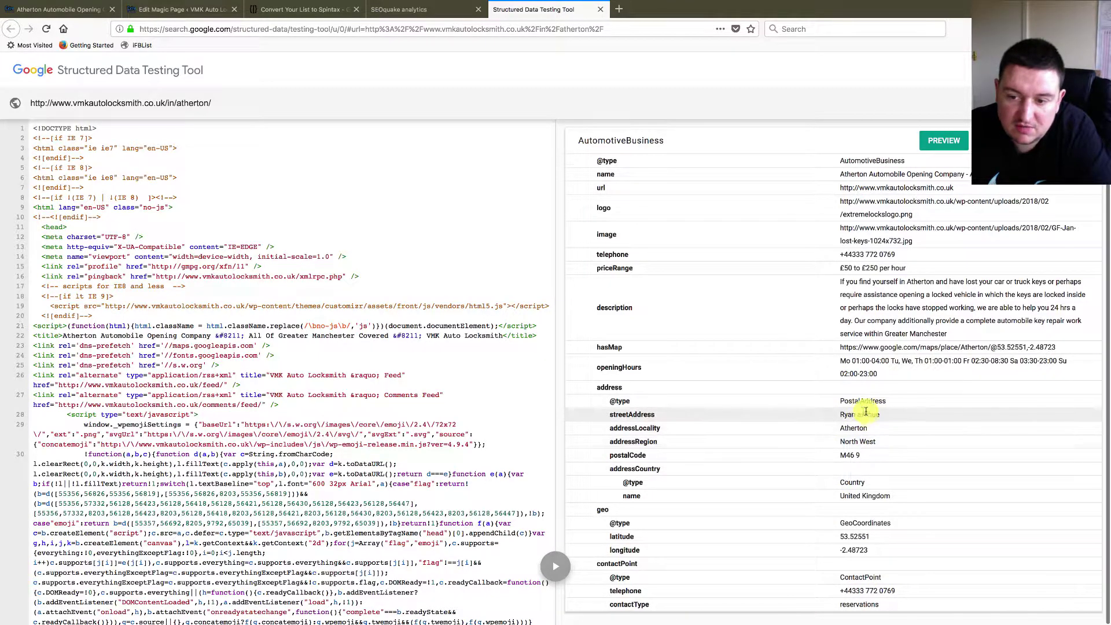
pyautogui.scroll(1, 901, 412)
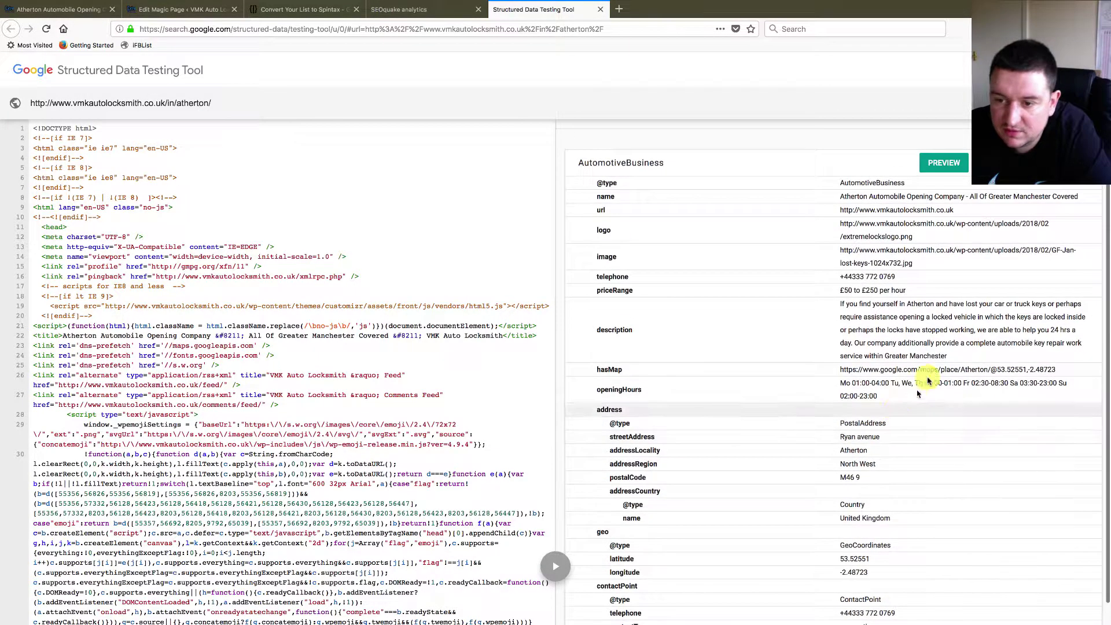
pyautogui.moveTo(937, 343); pyautogui.dragTo(877, 317)
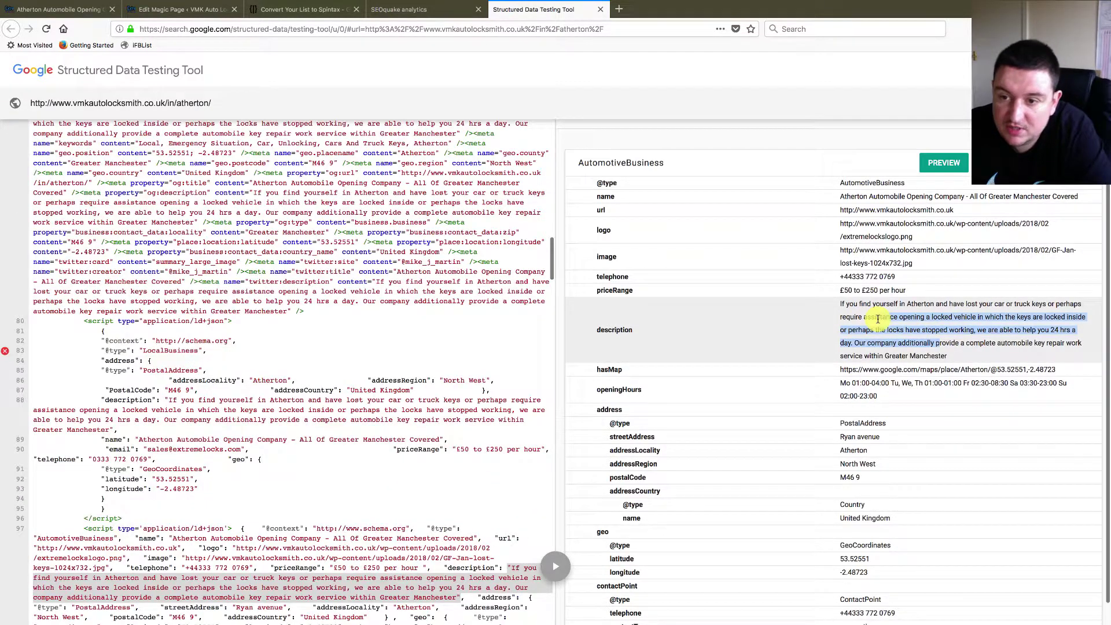
pyautogui.click(842, 292)
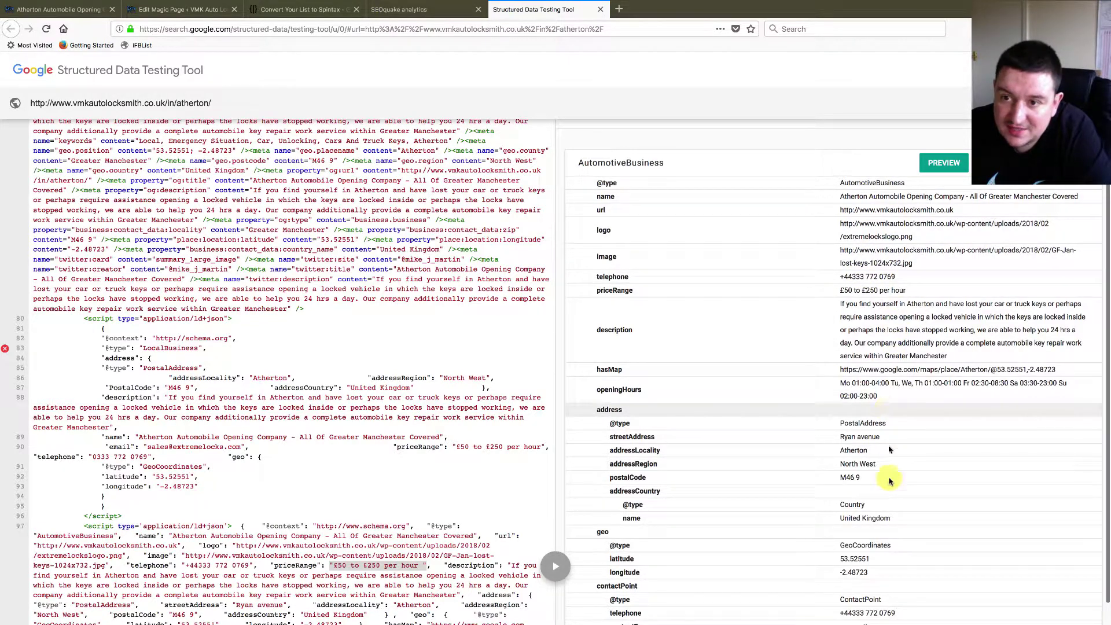
pyautogui.scroll(-1, 888, 603)
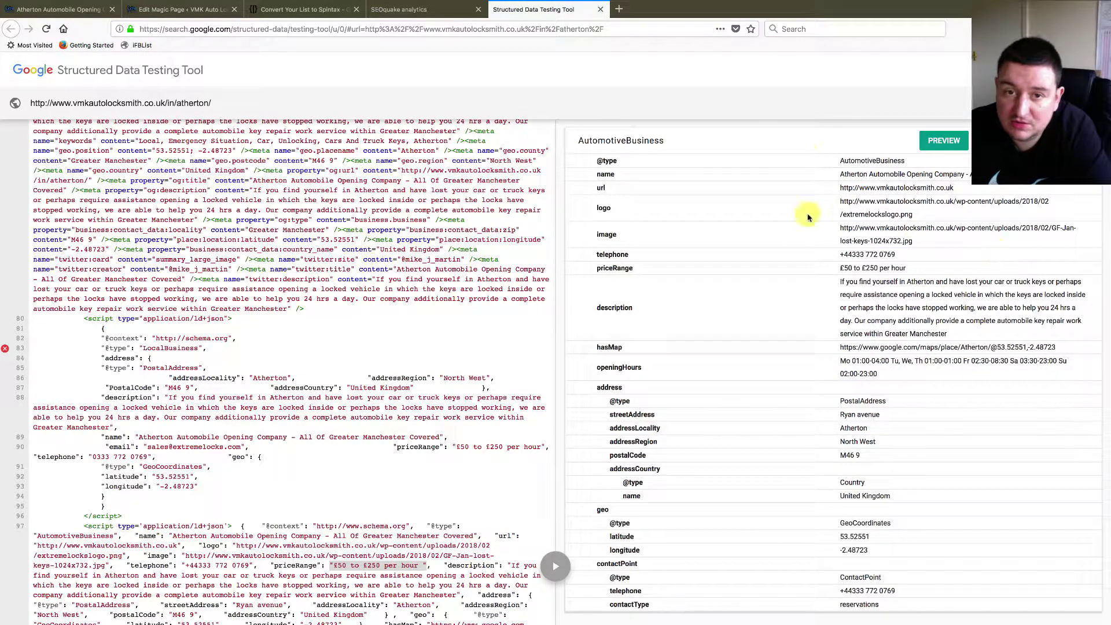
pyautogui.click(600, 12)
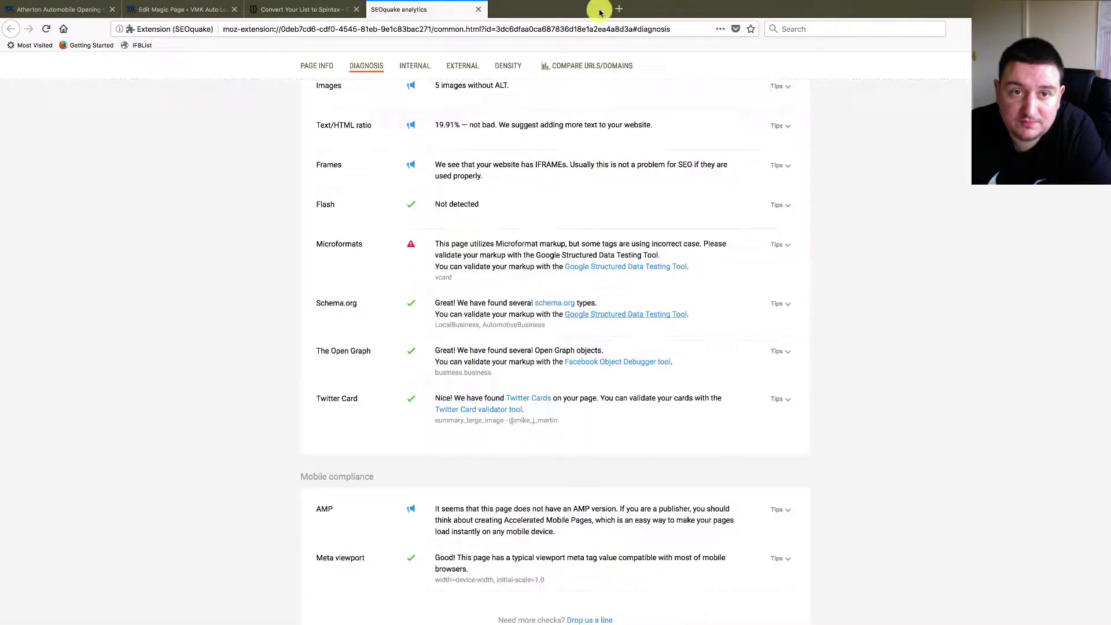
# - Close the SEOquake report and bring up the schema code in BBEdit
pyautogui.click(478, 10)
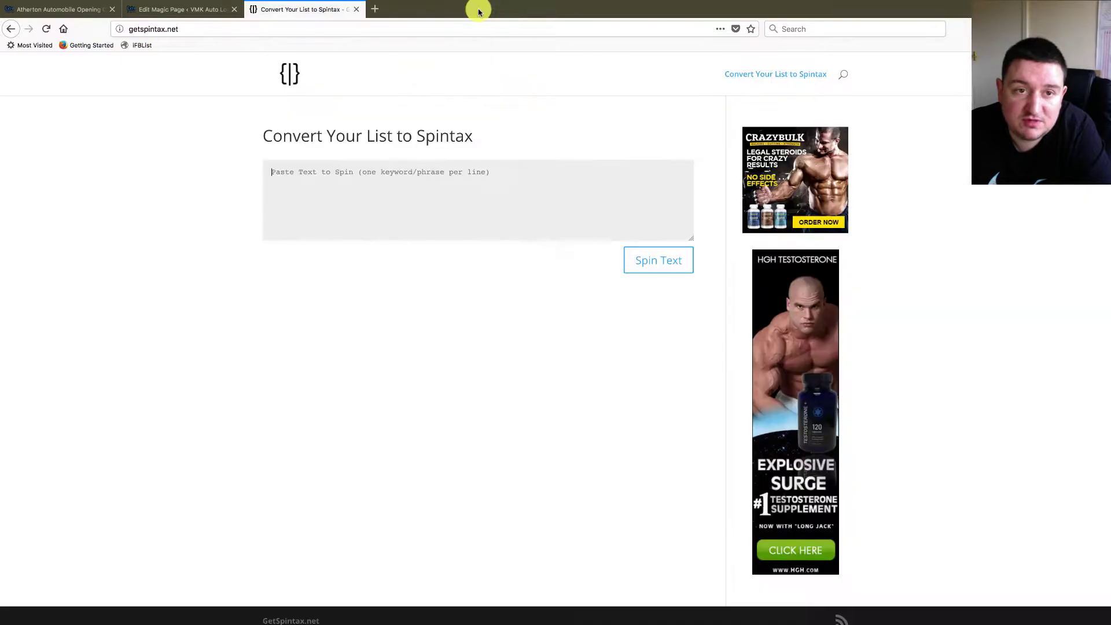
pyautogui.hotkey('ctrl', 'Right')
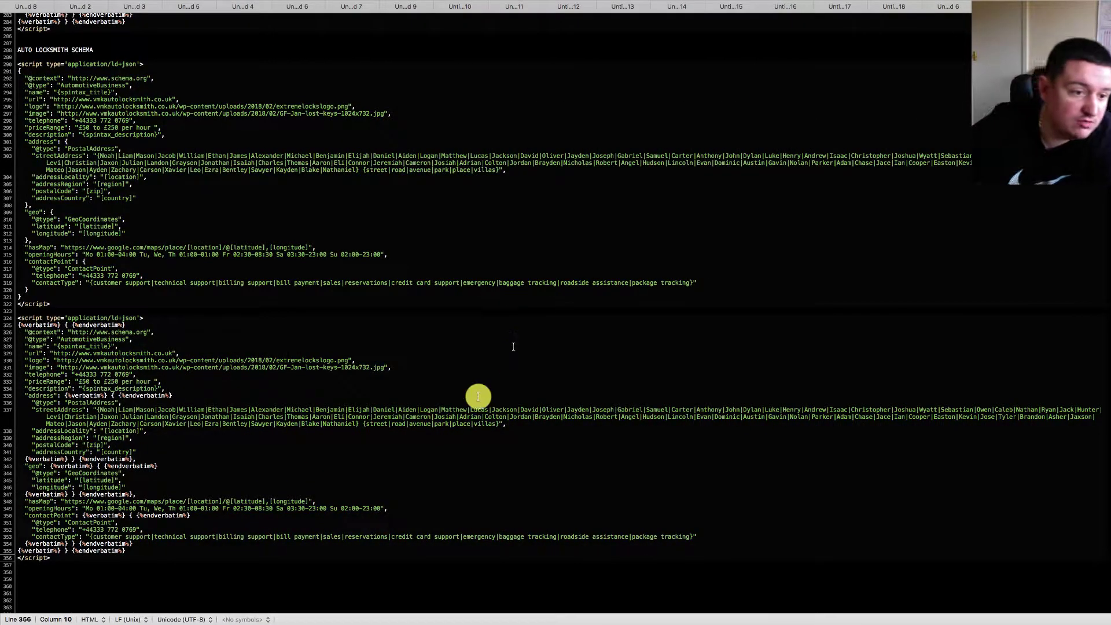
pyautogui.scroll(-1, 110, 386)
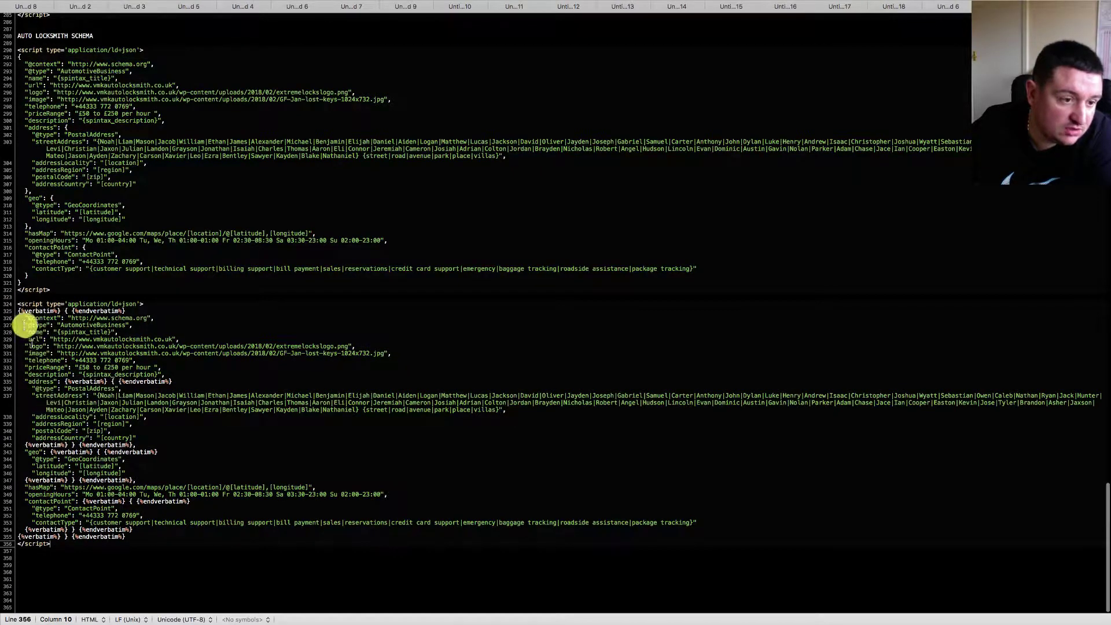
pyautogui.scroll(1, 58, 506)
pyautogui.scroll(-1, 63, 499)
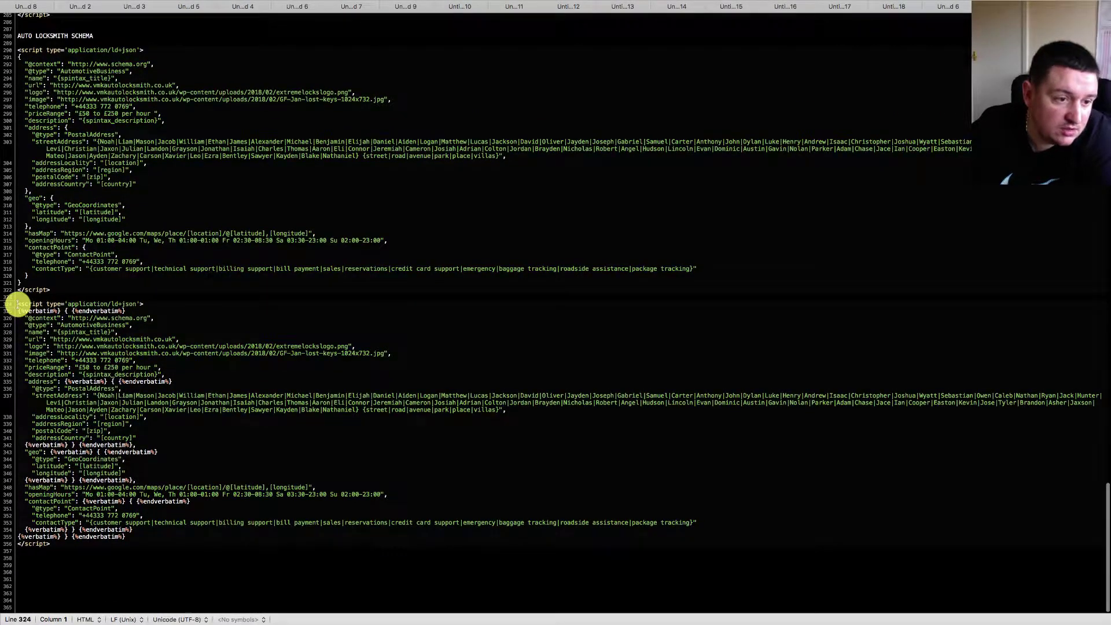
# - Insert blank lines before the second AutomotiveBusiness <script> block, then return to Firefox
pyautogui.press('Return')
pyautogui.press('Return')
pyautogui.press('Return')
pyautogui.press('Return')
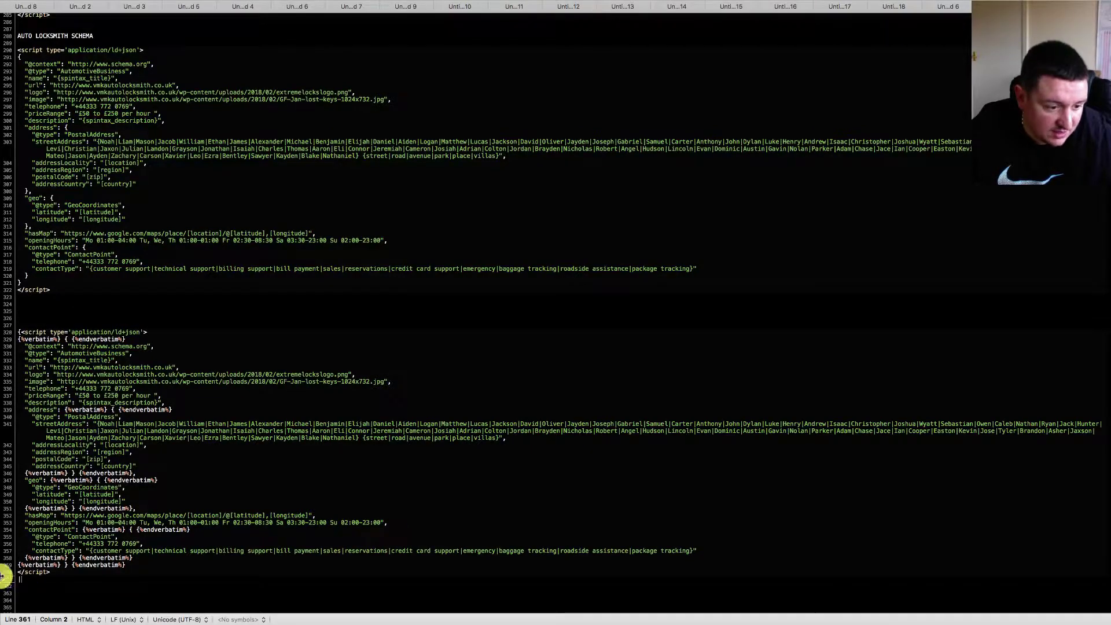
pyautogui.scroll(-2, 144, 527)
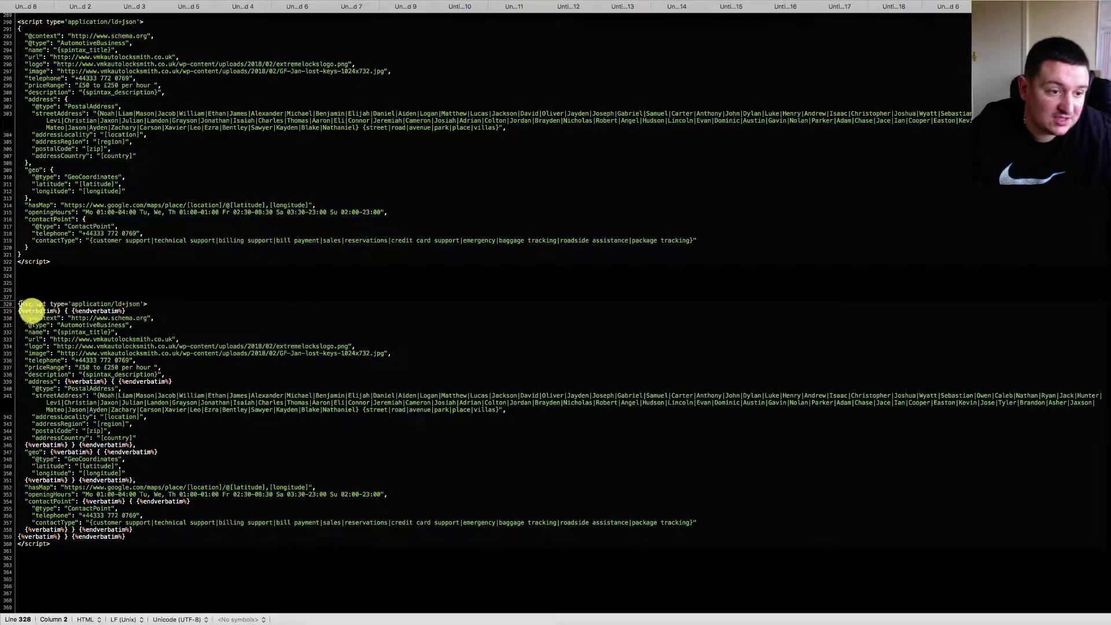
pyautogui.press('Left')
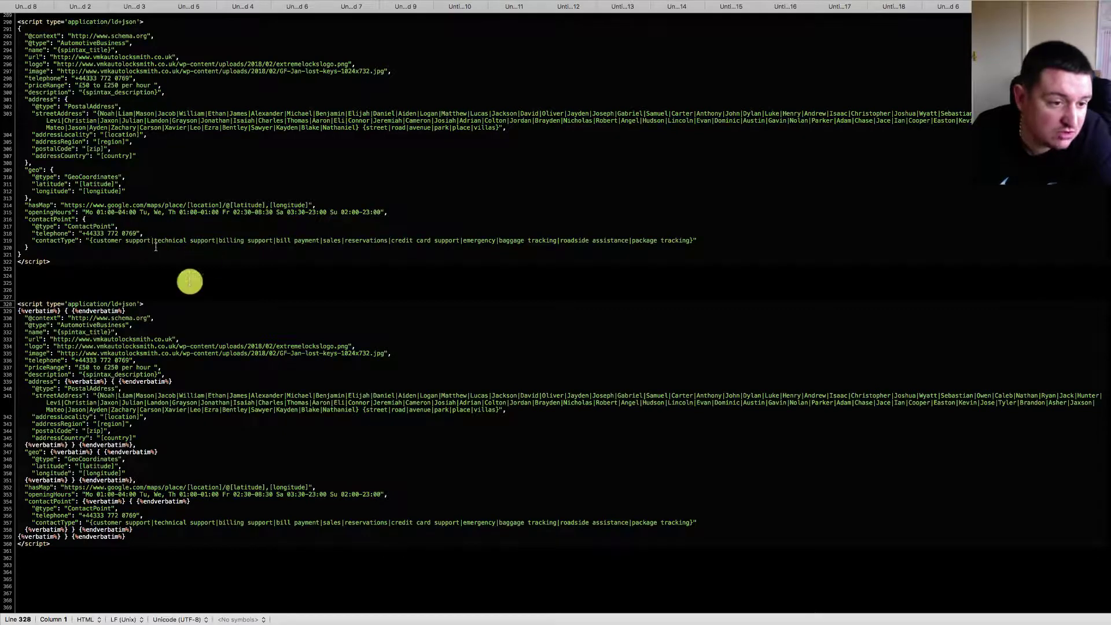
pyautogui.hotkey('ctrl', 'Left')
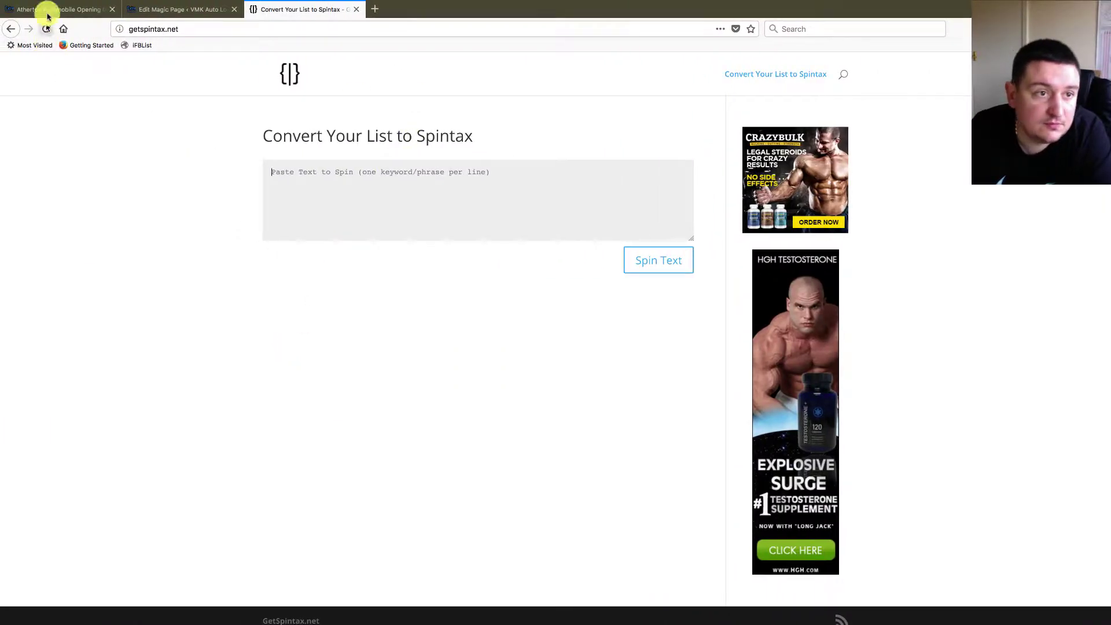
# - Open the Atherton page's Magic Page for editing and find the Header & Footer Code
pyautogui.click(50, 8)
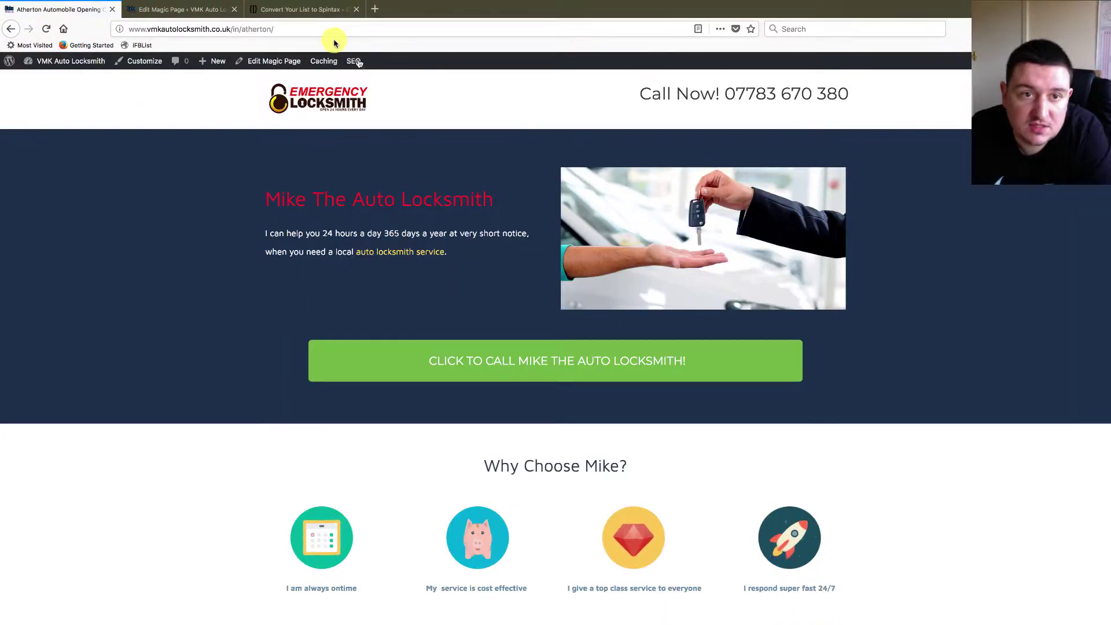
pyautogui.click(275, 64)
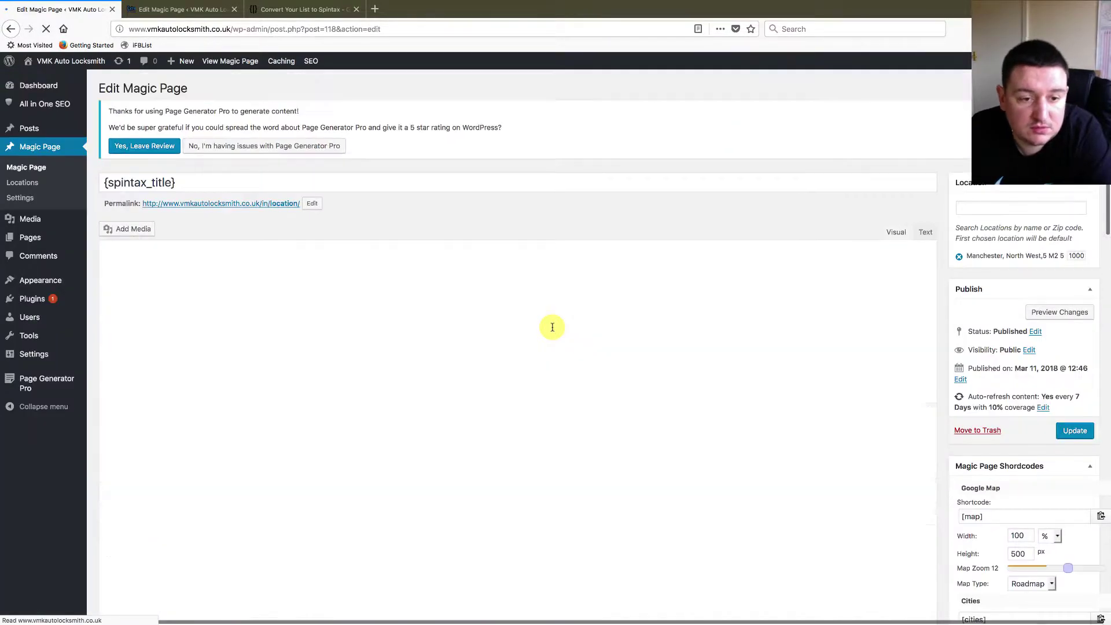
pyautogui.scroll(-20, 732, 347)
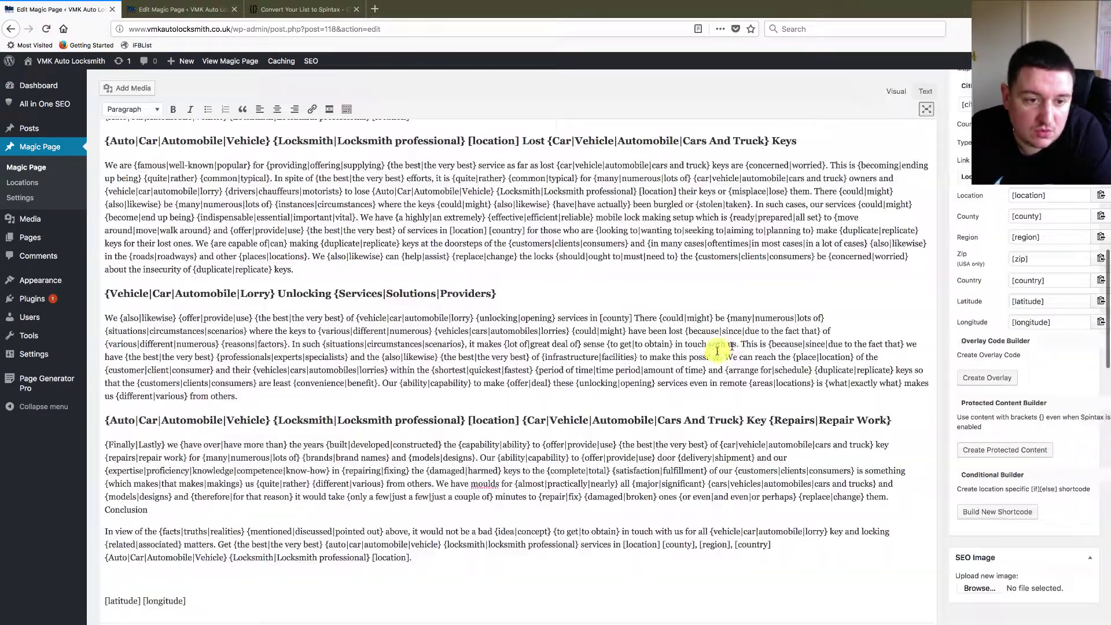
pyautogui.scroll(-10, 635, 365)
pyautogui.scroll(-2, 636, 365)
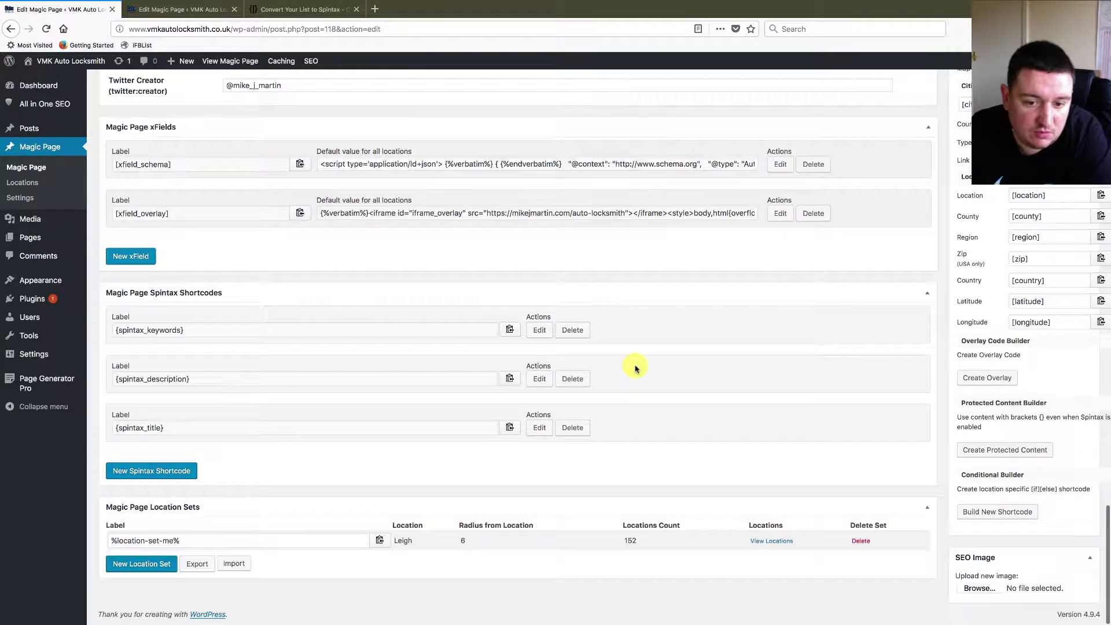
pyautogui.scroll(10, 636, 366)
pyautogui.scroll(2, 636, 365)
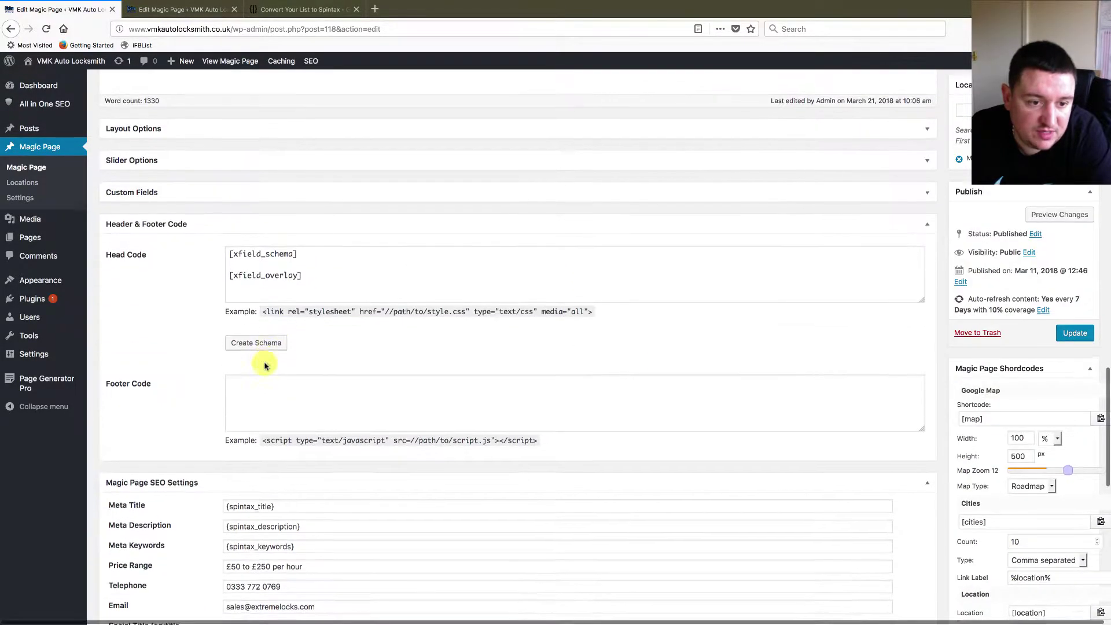
# - In the schema builder, pick Local Business and browse the business types without choosing one
pyautogui.click(255, 342)
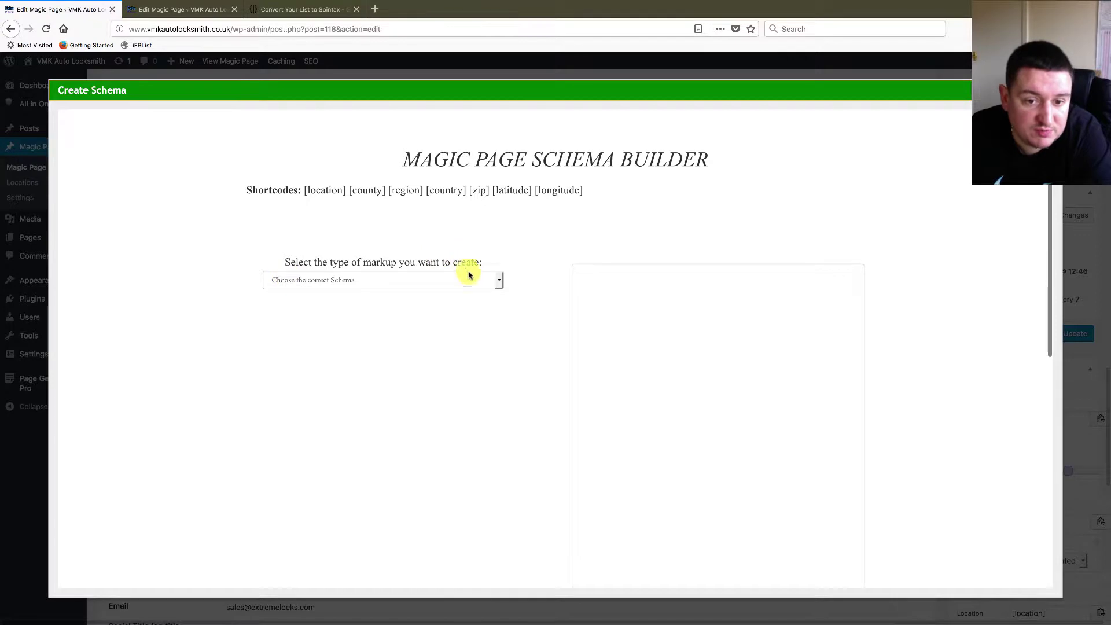
pyautogui.click(469, 278)
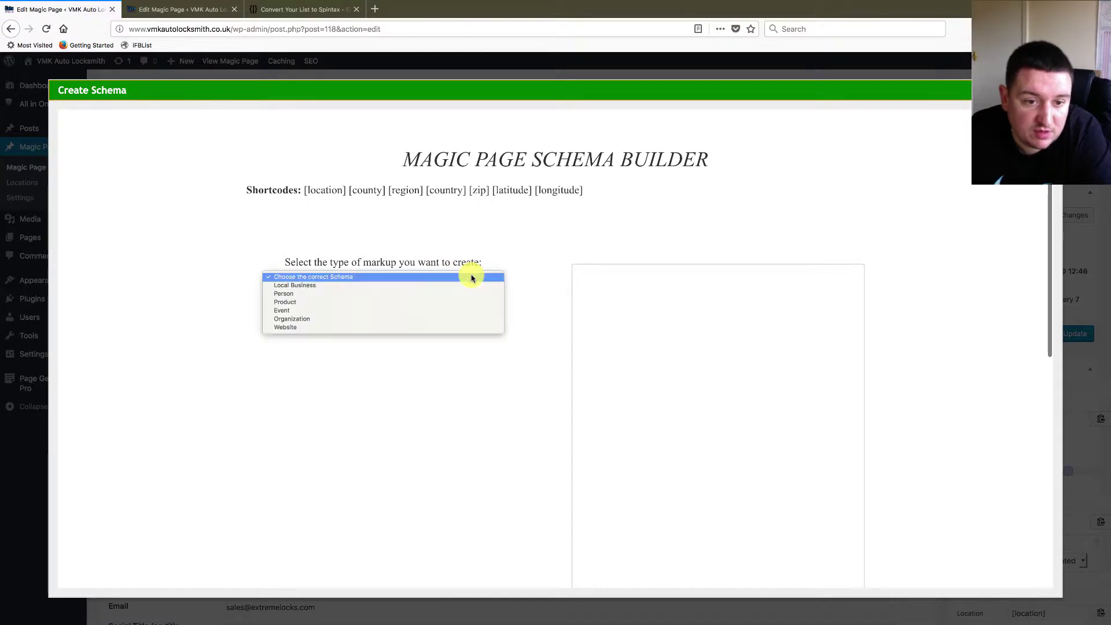
pyautogui.click(312, 286)
pyautogui.click(357, 349)
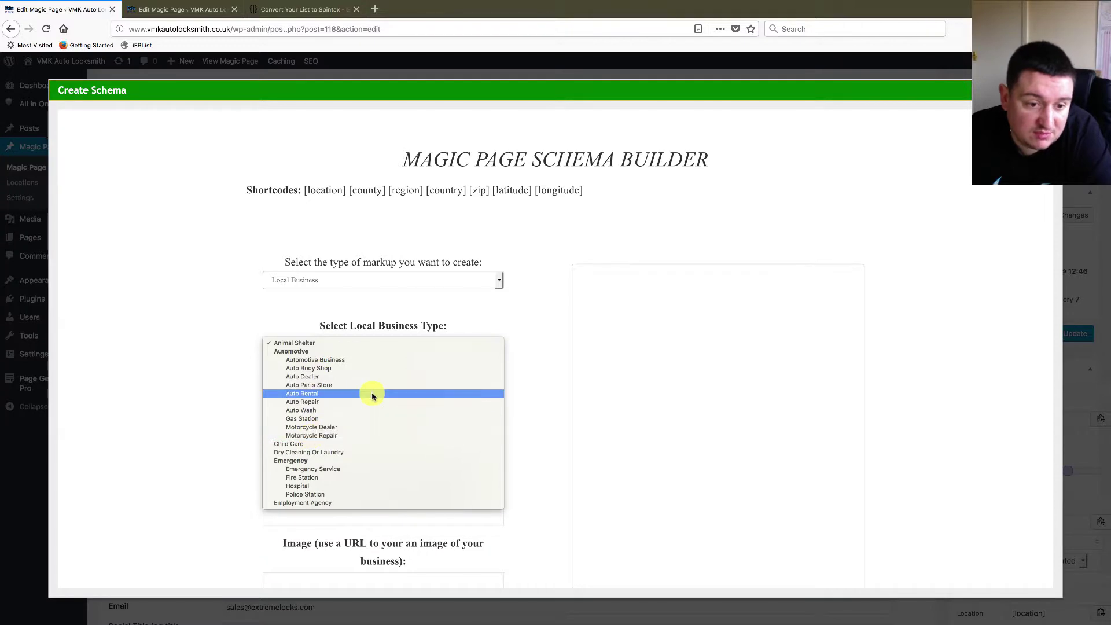
pyautogui.scroll(-3, 441, 429)
pyautogui.scroll(-10, 441, 429)
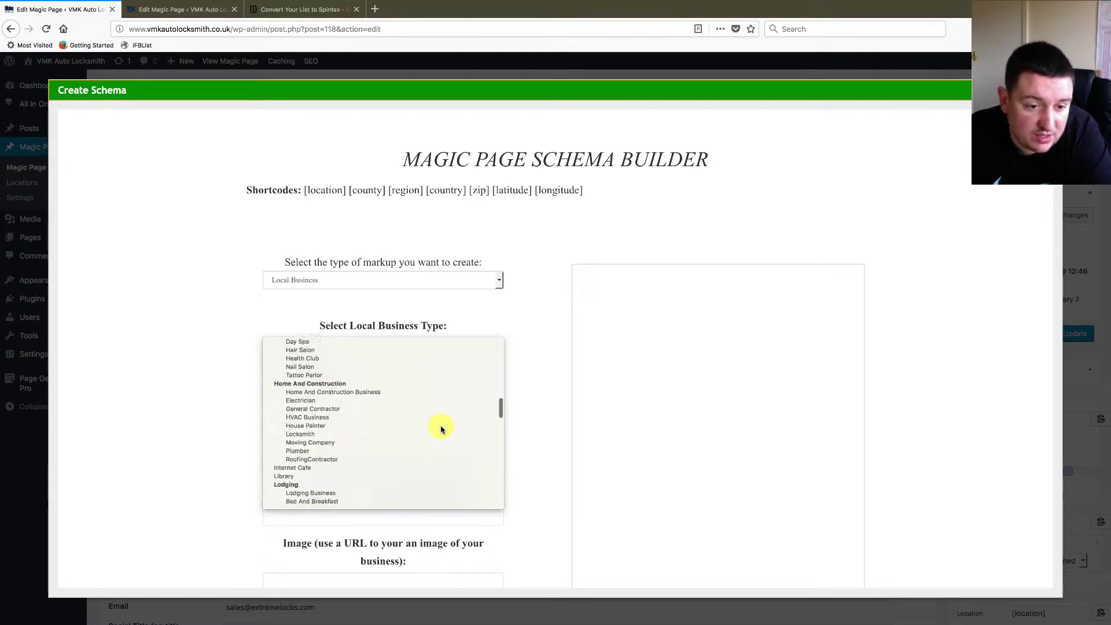
pyautogui.scroll(15, 443, 427)
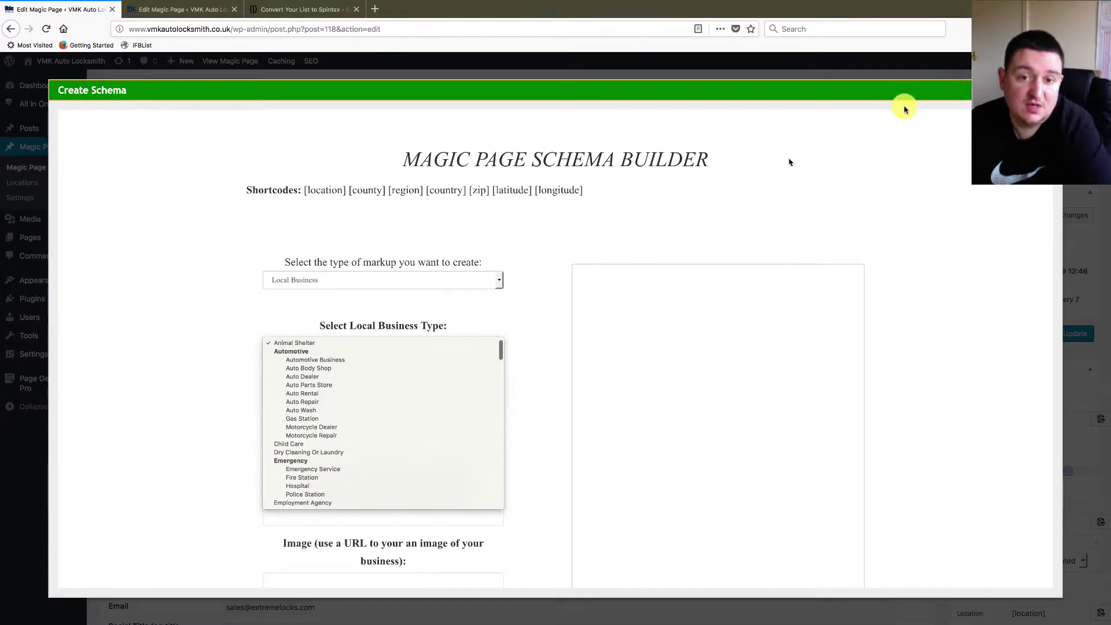
pyautogui.press('Escape')
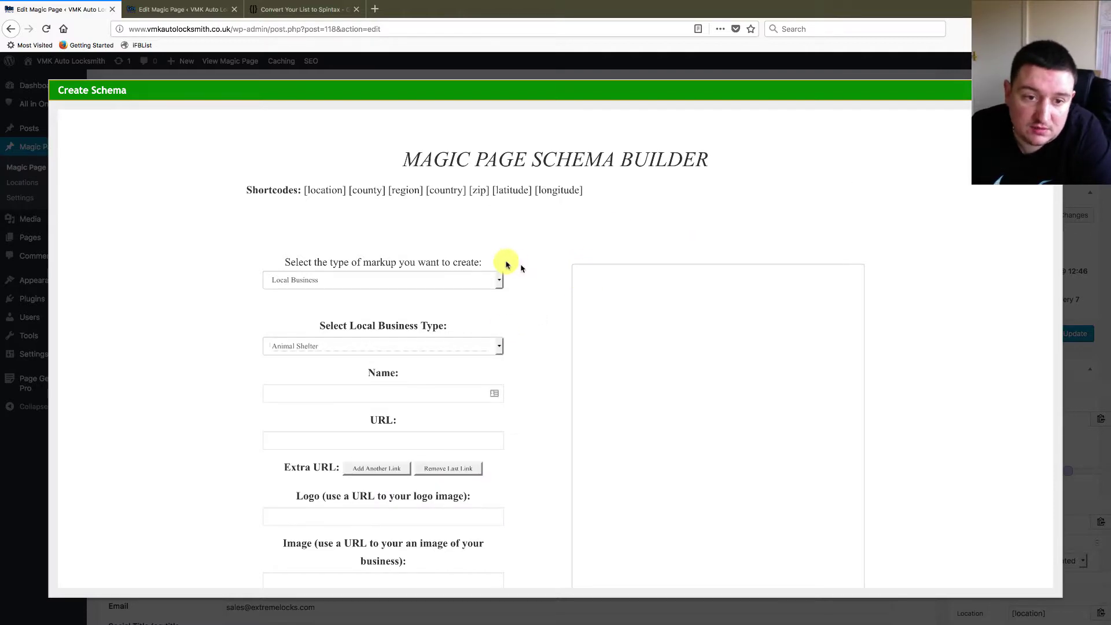
# - Close the schema builder, leaving [xfield_schema] and [xfield_overlay] in Head Code
pyautogui.scroll(-15, 650, 318)
pyautogui.scroll(5, 651, 318)
pyautogui.scroll(-5, 650, 318)
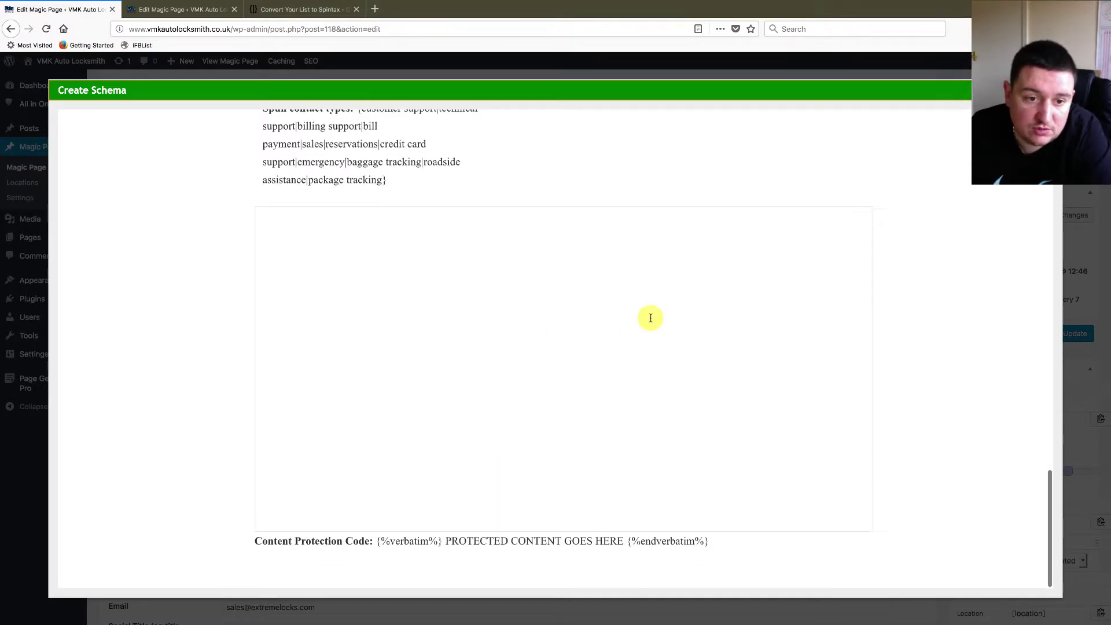
pyautogui.scroll(20, 651, 318)
pyautogui.scroll(5, 651, 321)
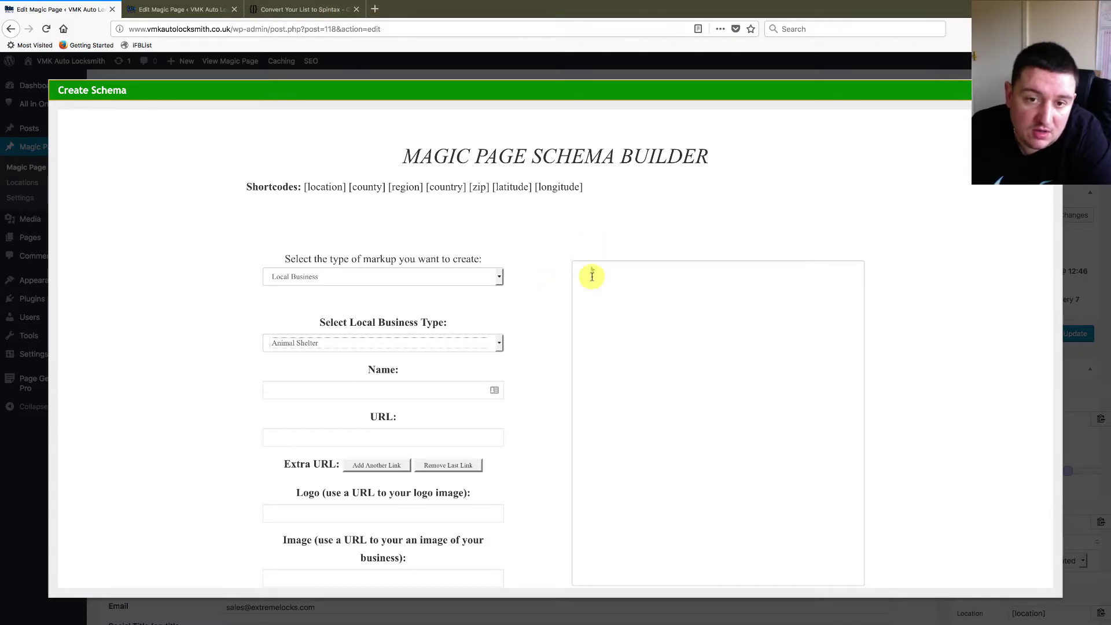
pyautogui.scroll(-10, 744, 346)
pyautogui.scroll(10, 746, 347)
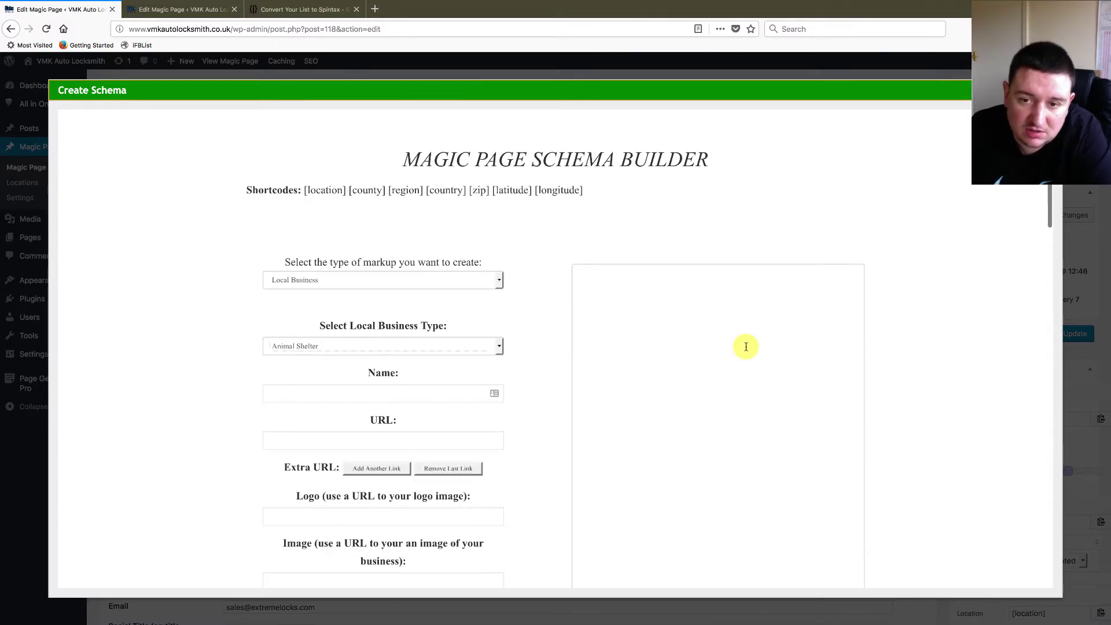
pyautogui.press('Escape')
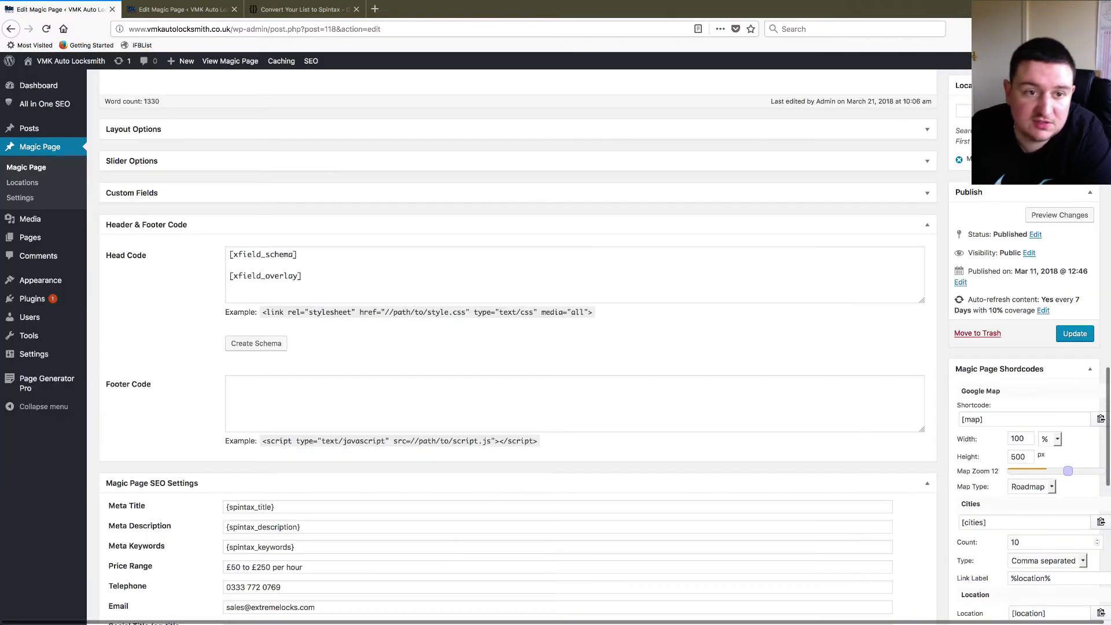